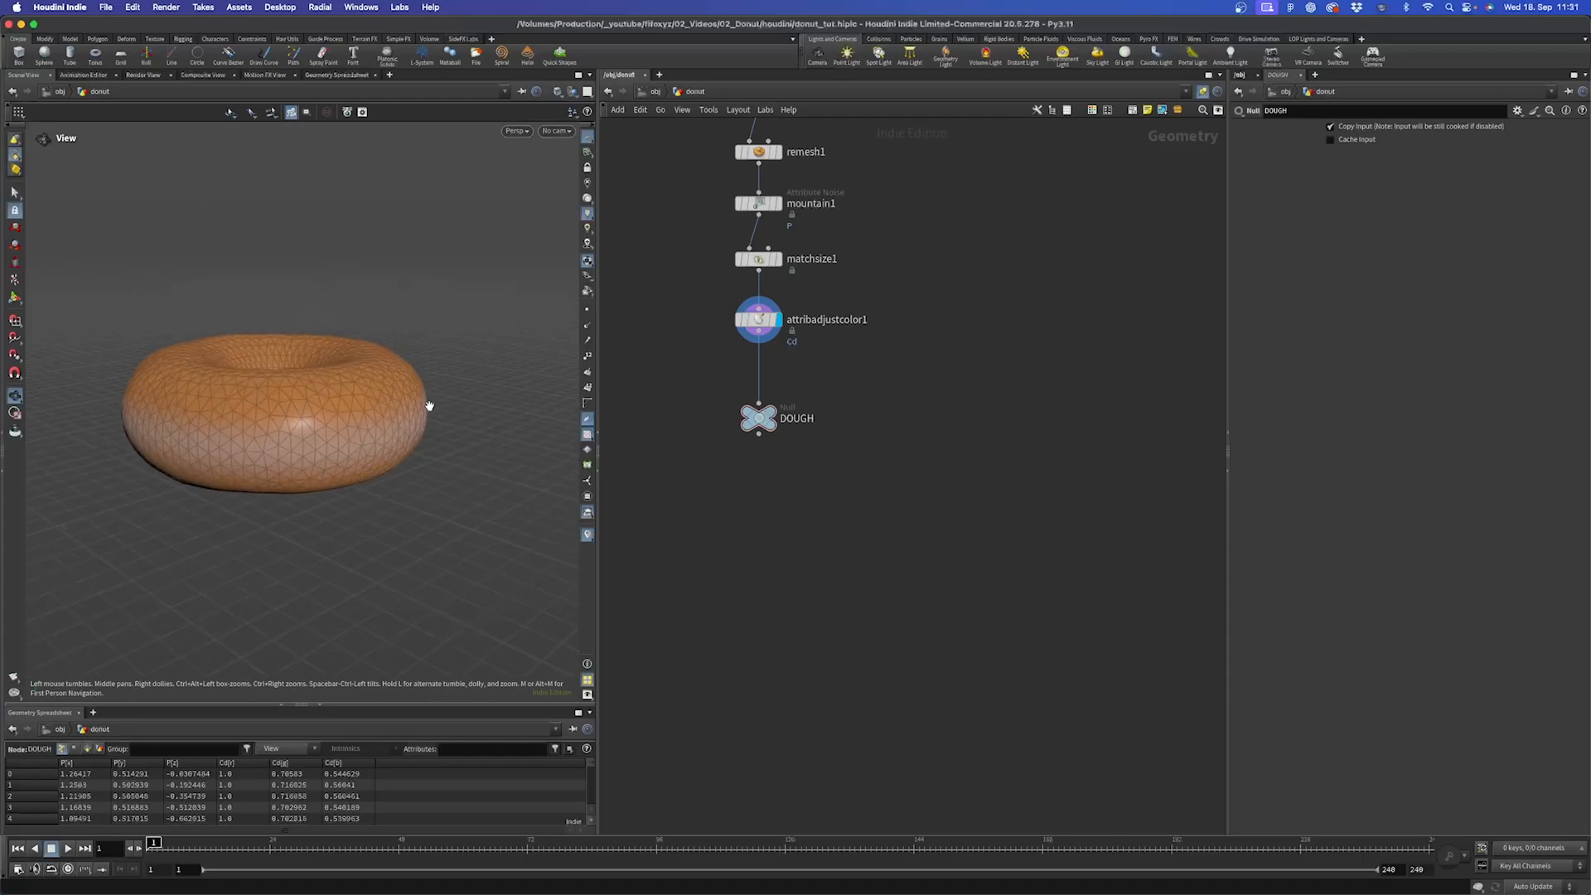
# Add a Group Create node and connect its input to the output of the DOUGH null.
pyautogui.press('Tab')
pyautogui.write('g')
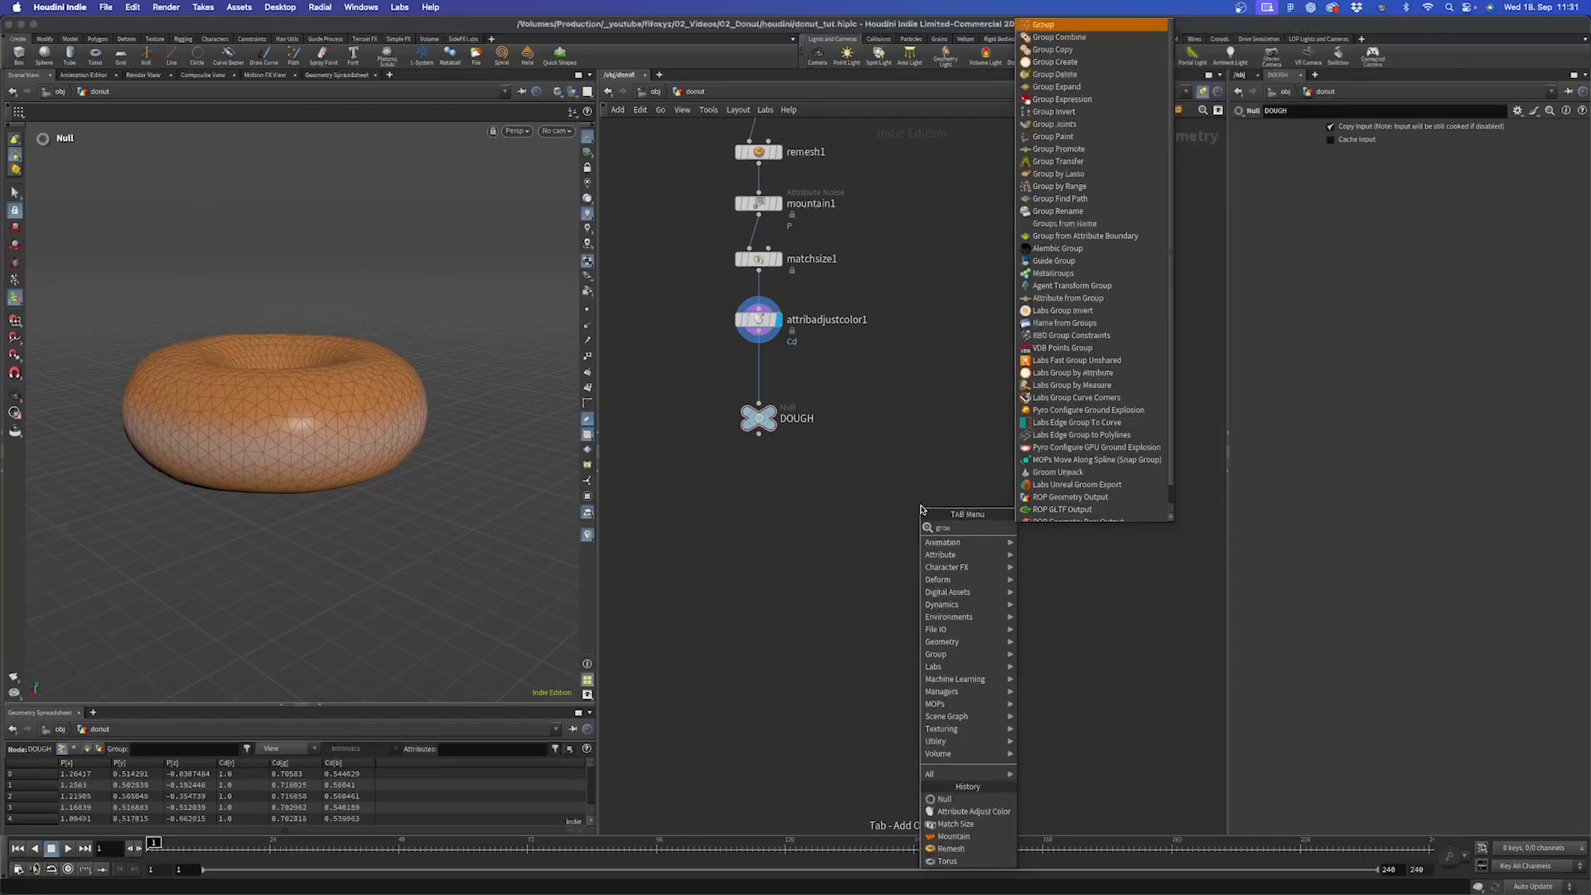
pyautogui.press('Return')
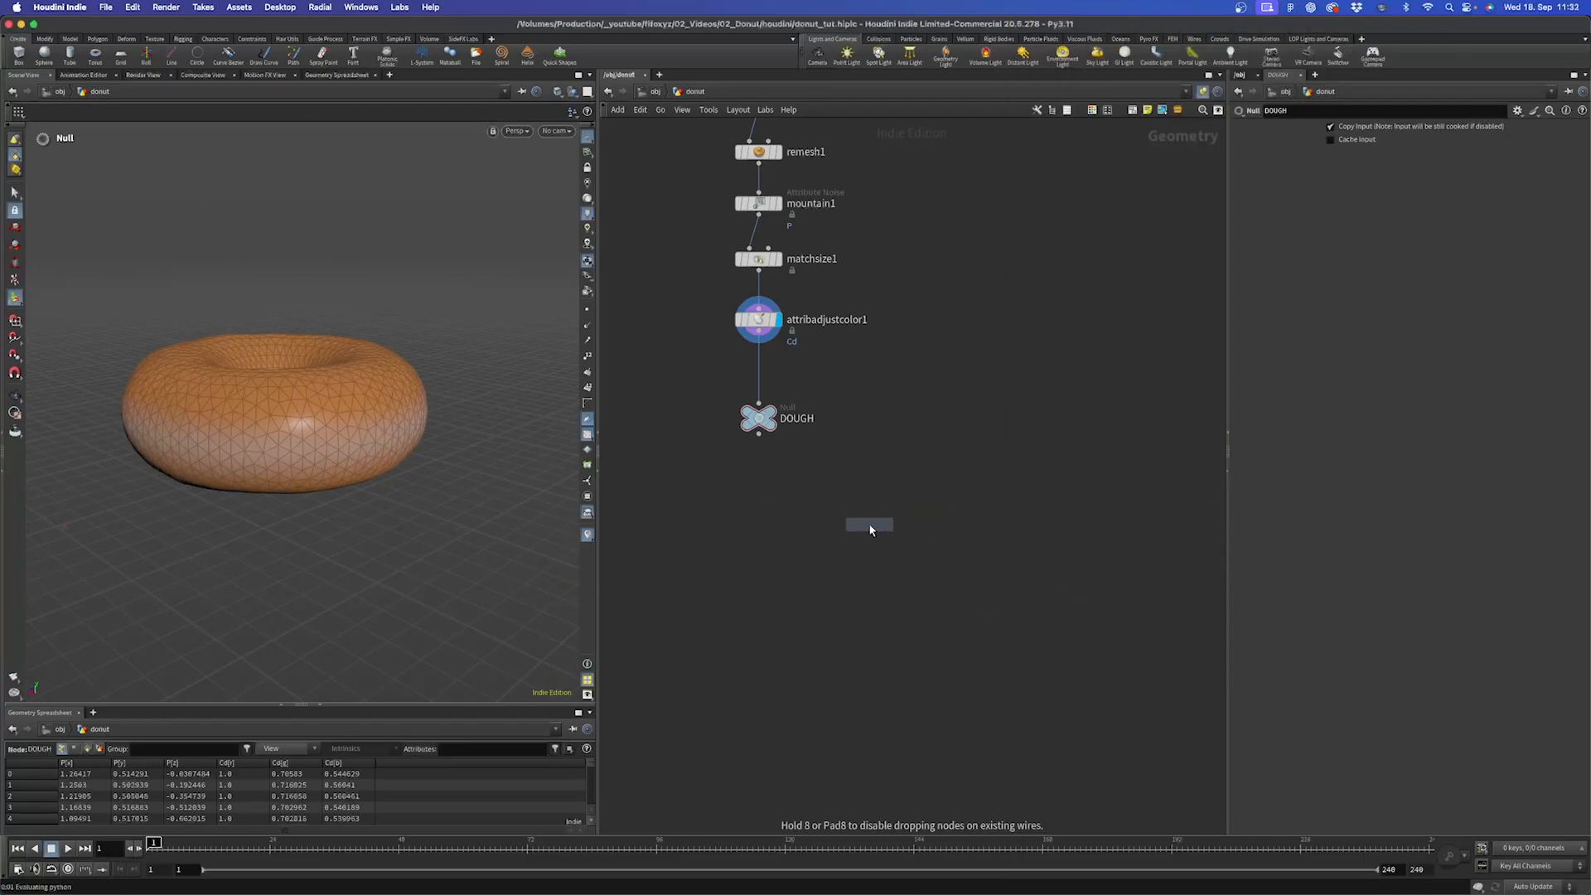
pyautogui.click(874, 501)
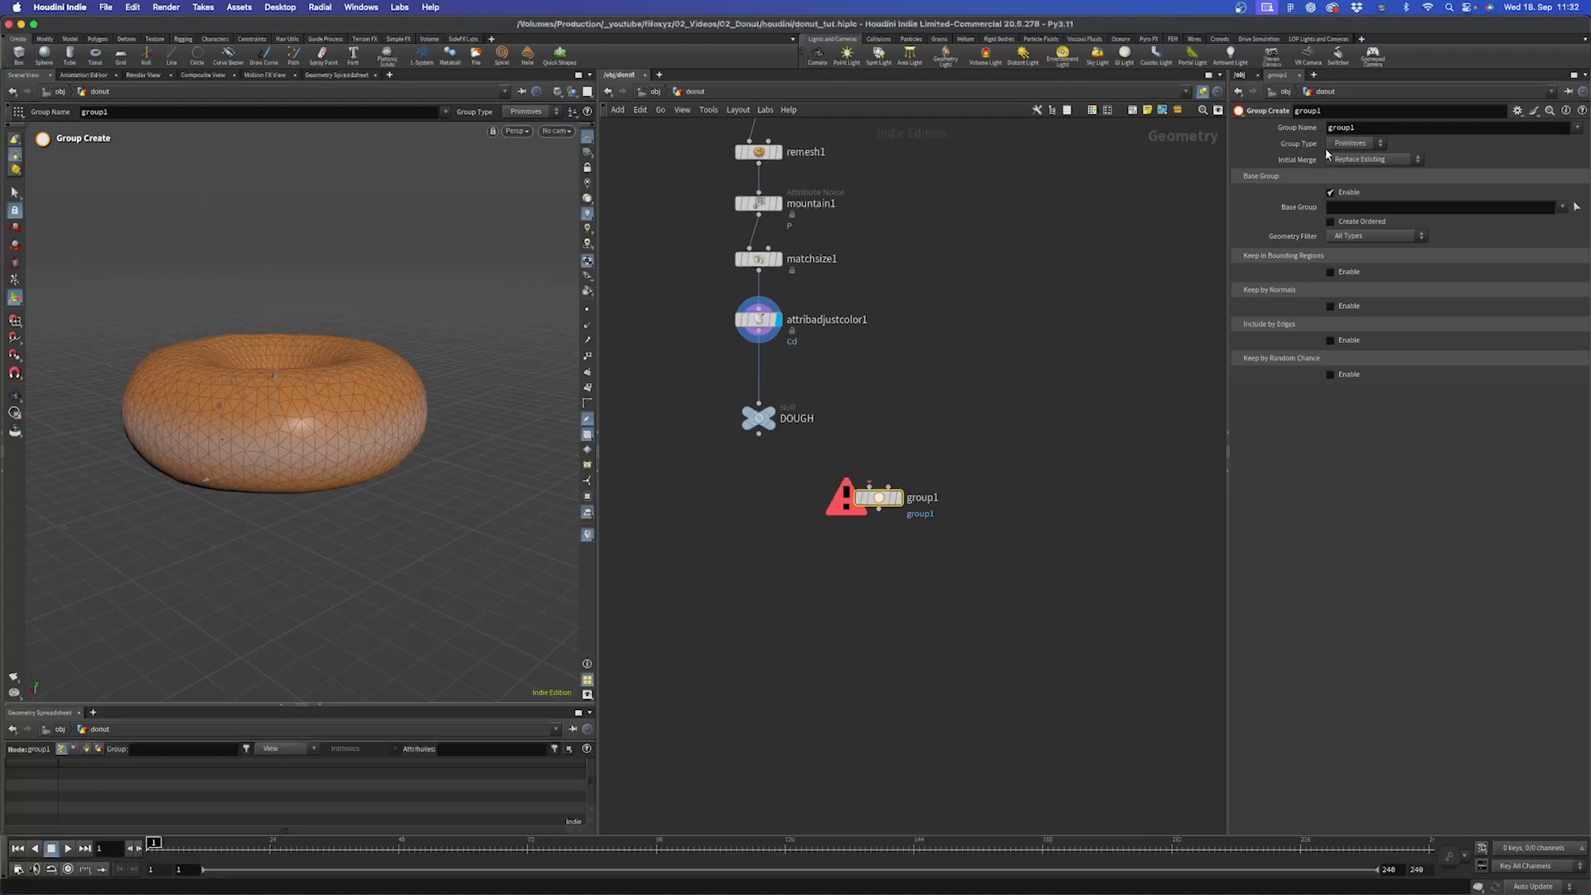
pyautogui.click(757, 437)
pyautogui.click(869, 486)
pyautogui.moveTo(879, 498); pyautogui.dragTo(886, 462)
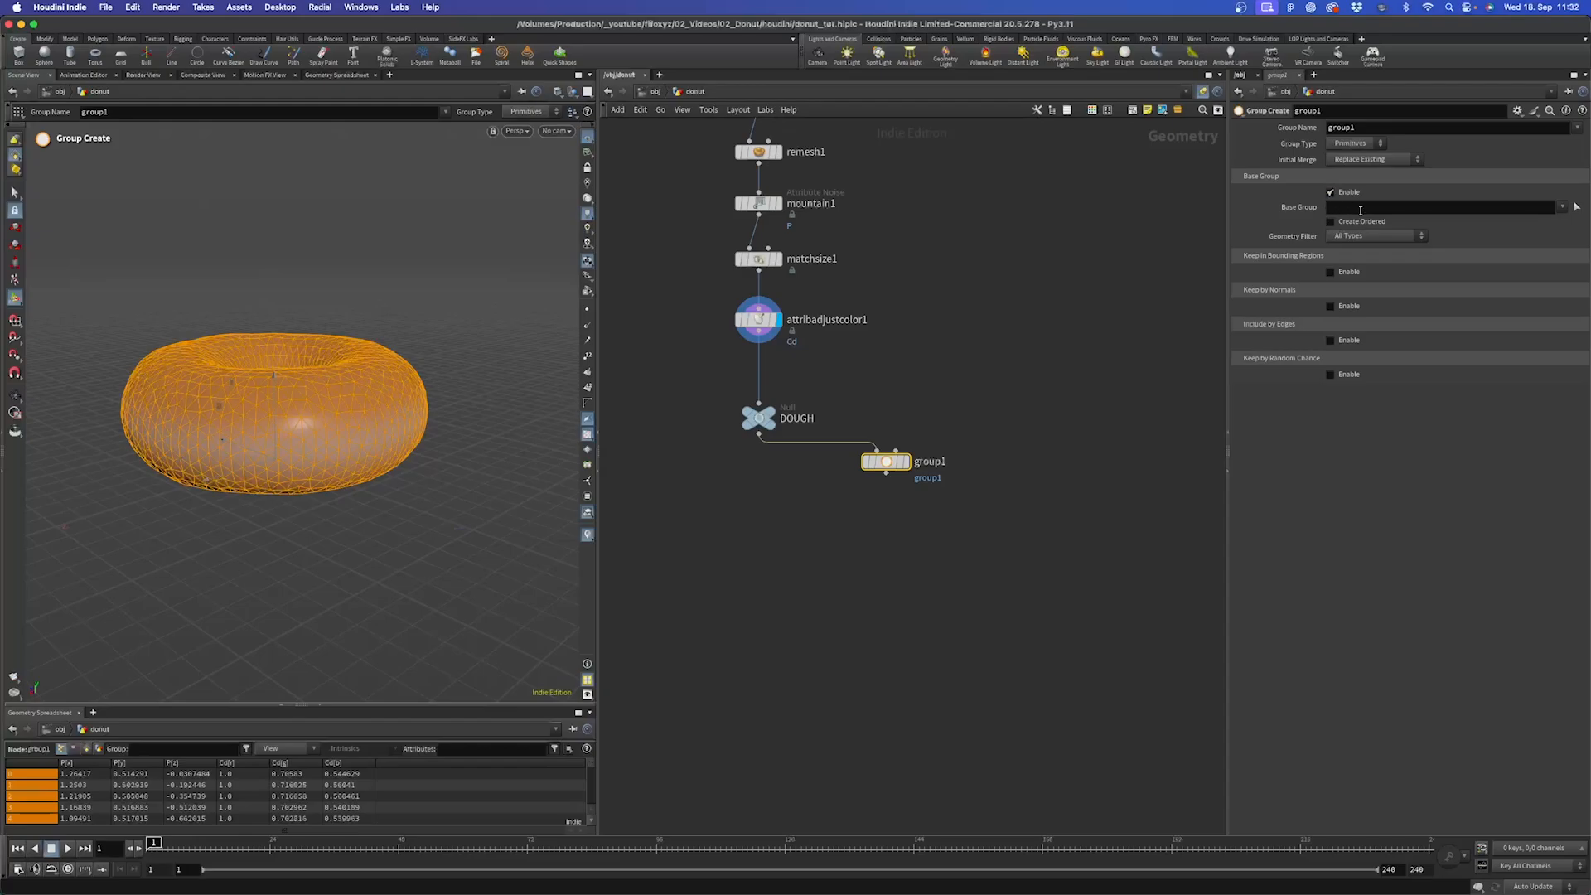
# Disable the base group on group1 and enable Keep by Normals with direction 0, 1, 0.
pyautogui.click(1342, 194)
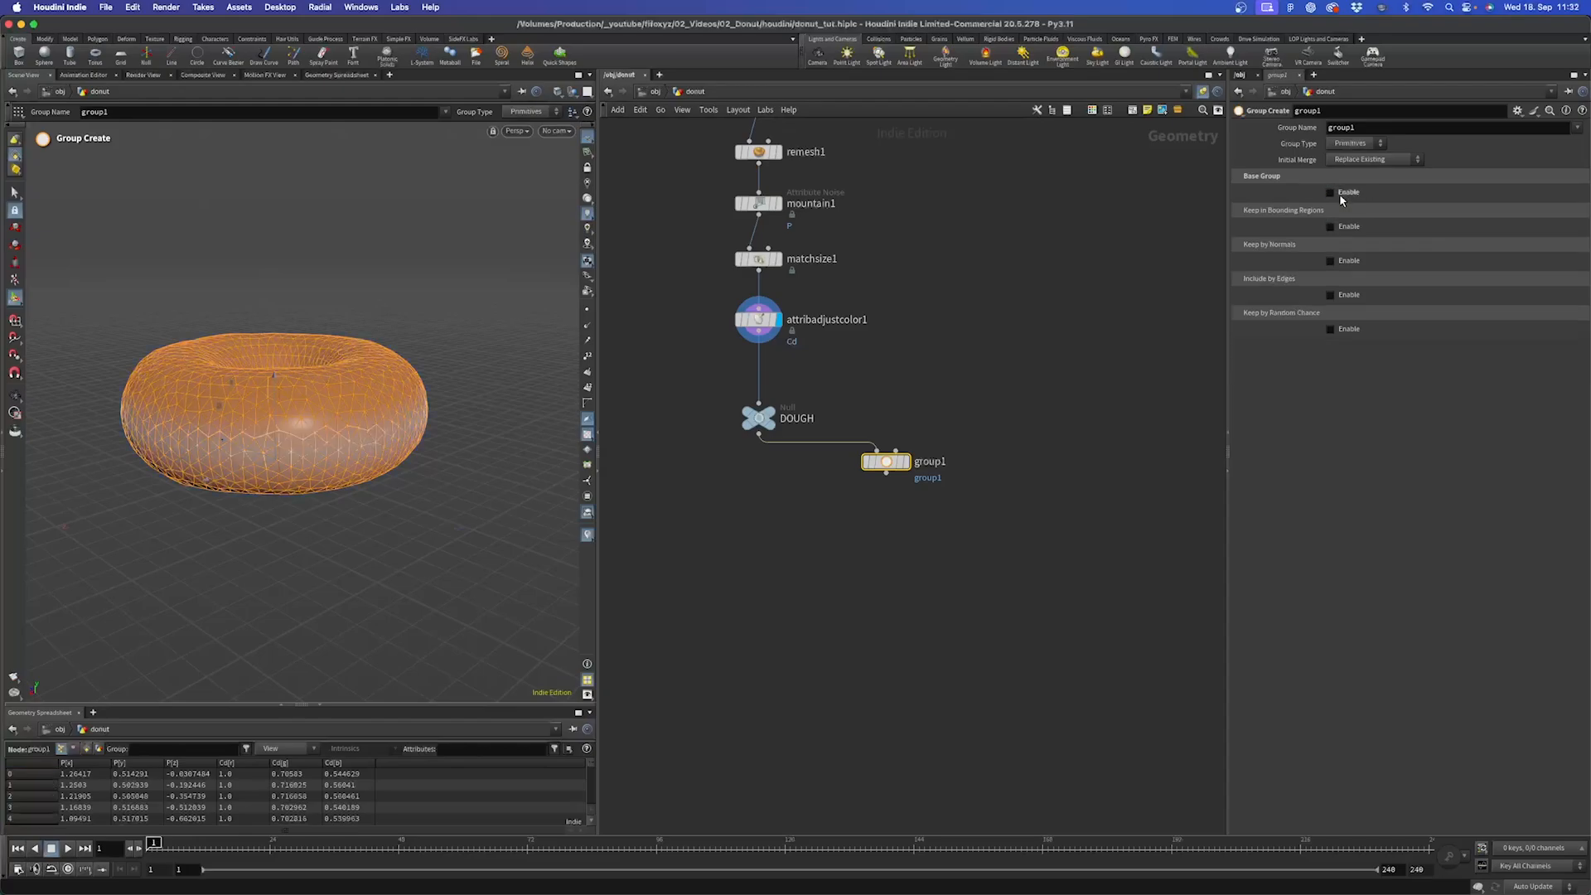
pyautogui.click(1331, 261)
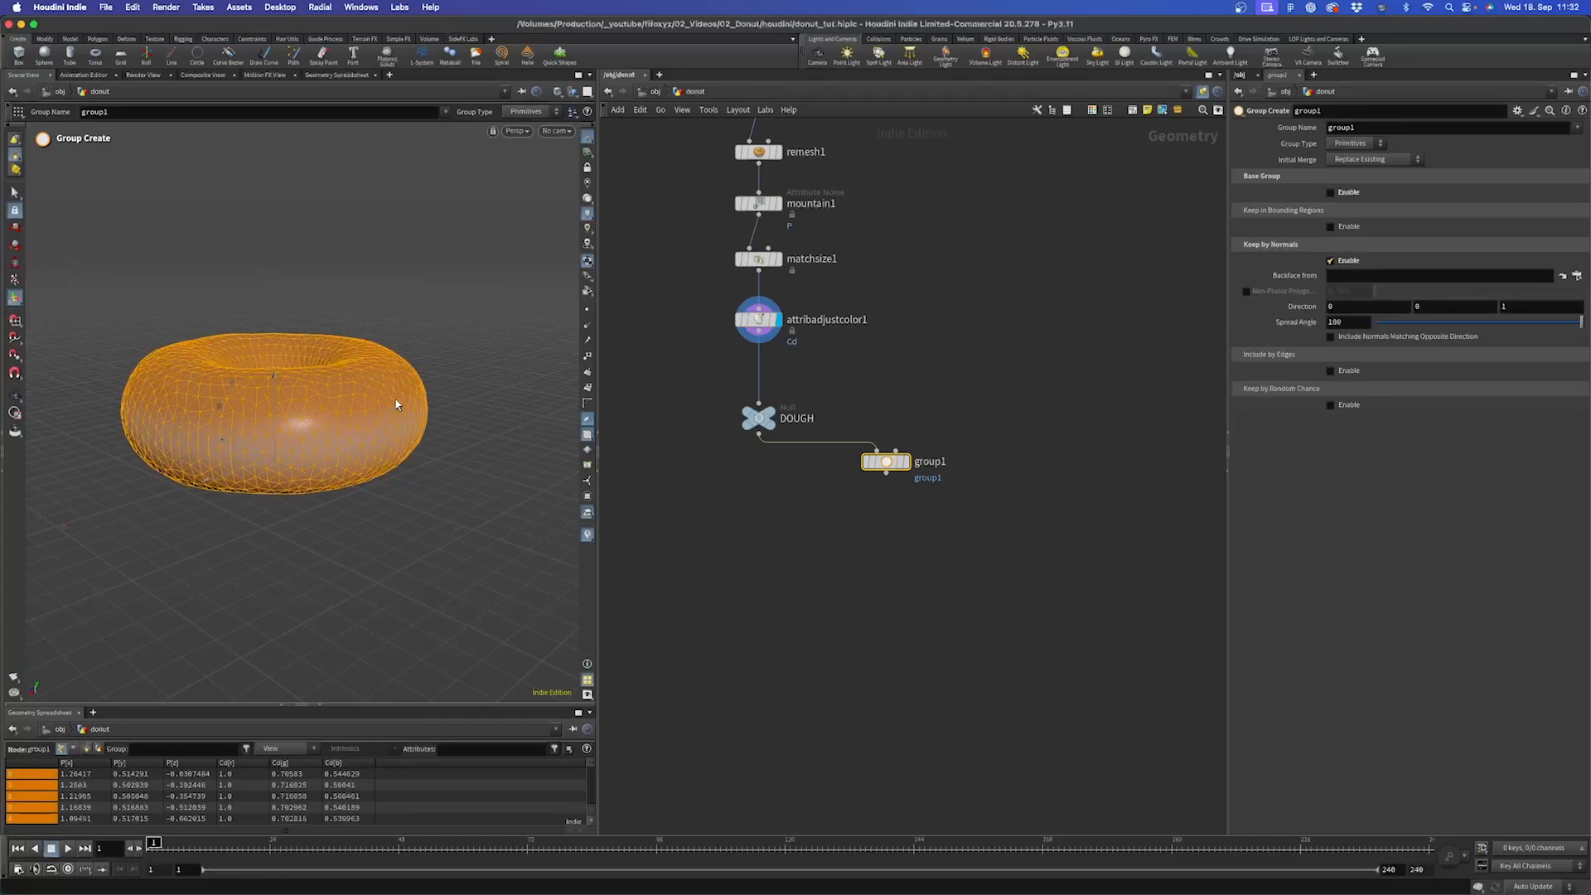
pyautogui.doubleClick(1416, 306)
pyautogui.write('1')
pyautogui.press('Tab')
pyautogui.write('0')
pyautogui.press('Return')
# Reduce the normal spread angle to 42.2 and display group1 in the viewport.
pyautogui.moveTo(1581, 324); pyautogui.dragTo(1423, 330)
pyautogui.scroll(5, 365, 390)
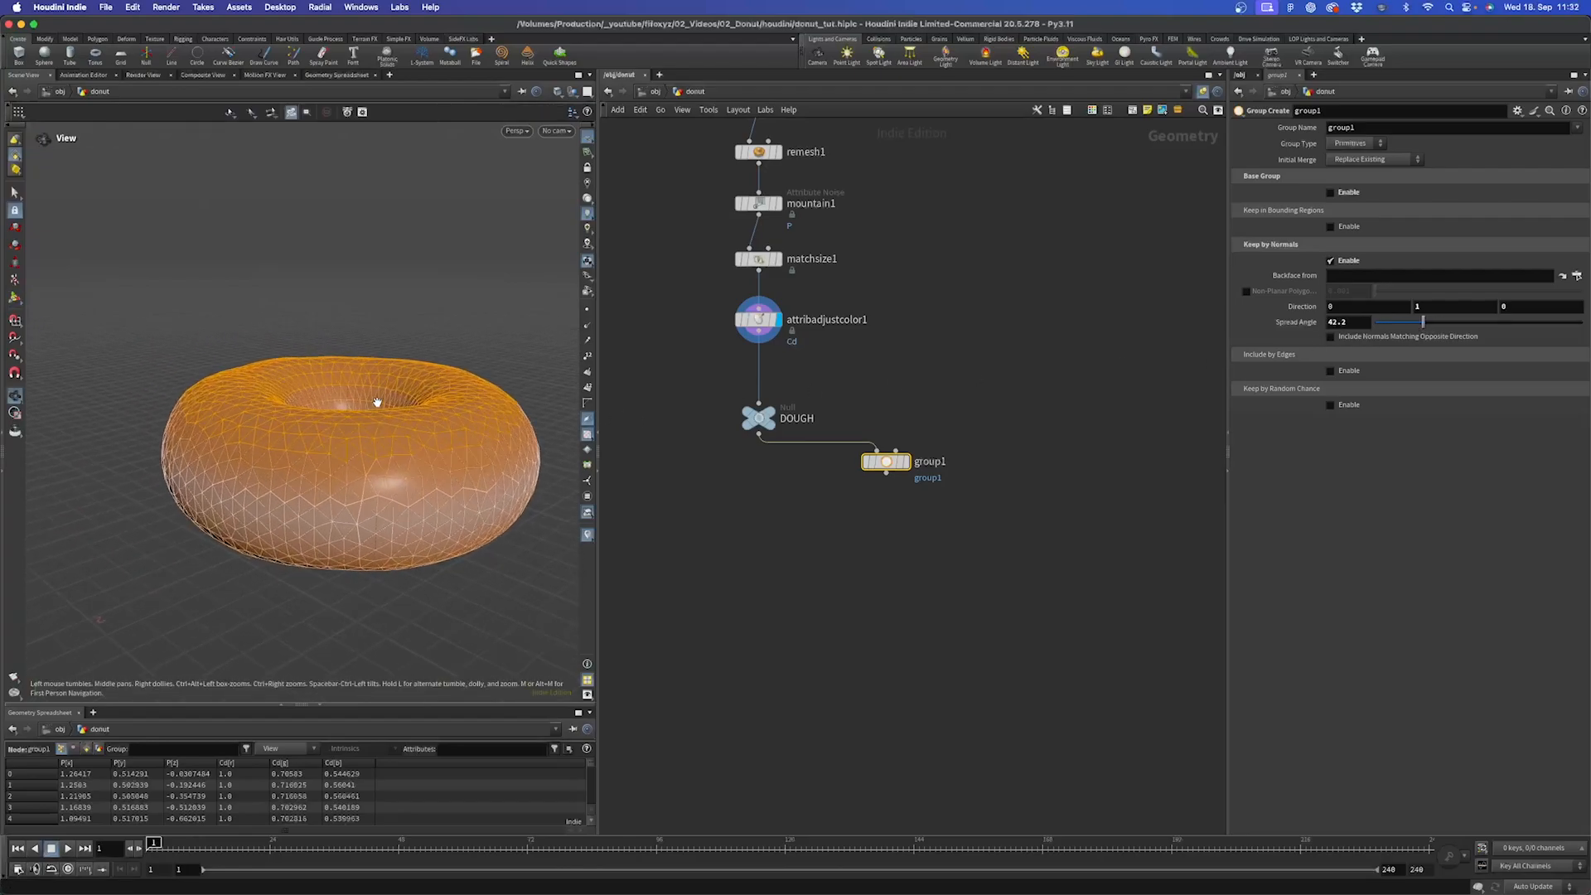
pyautogui.click(906, 461)
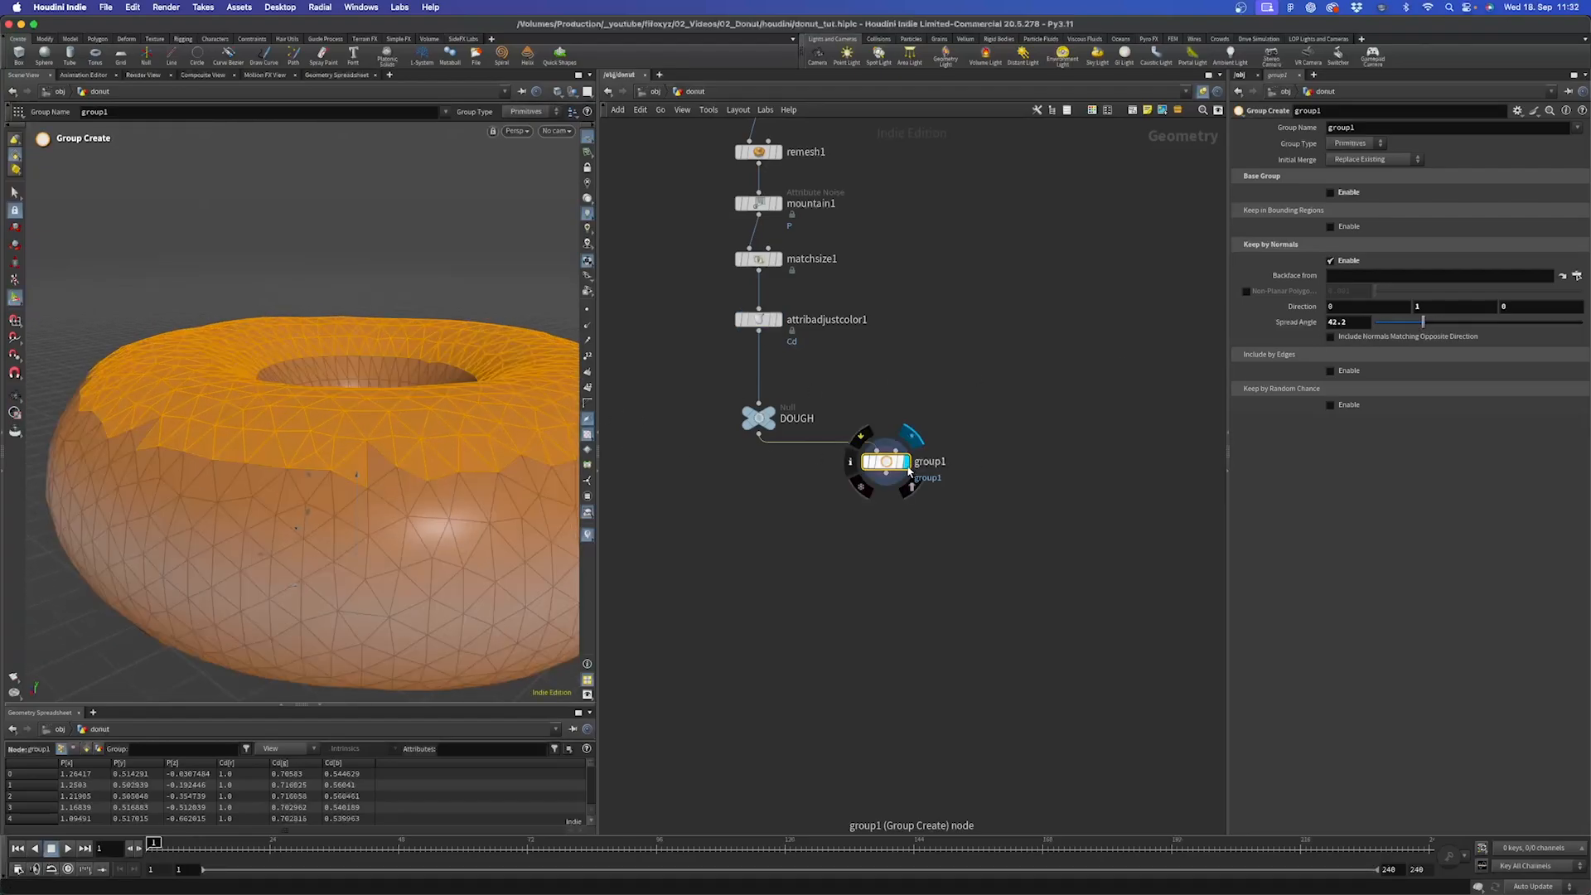
pyautogui.press('Escape')
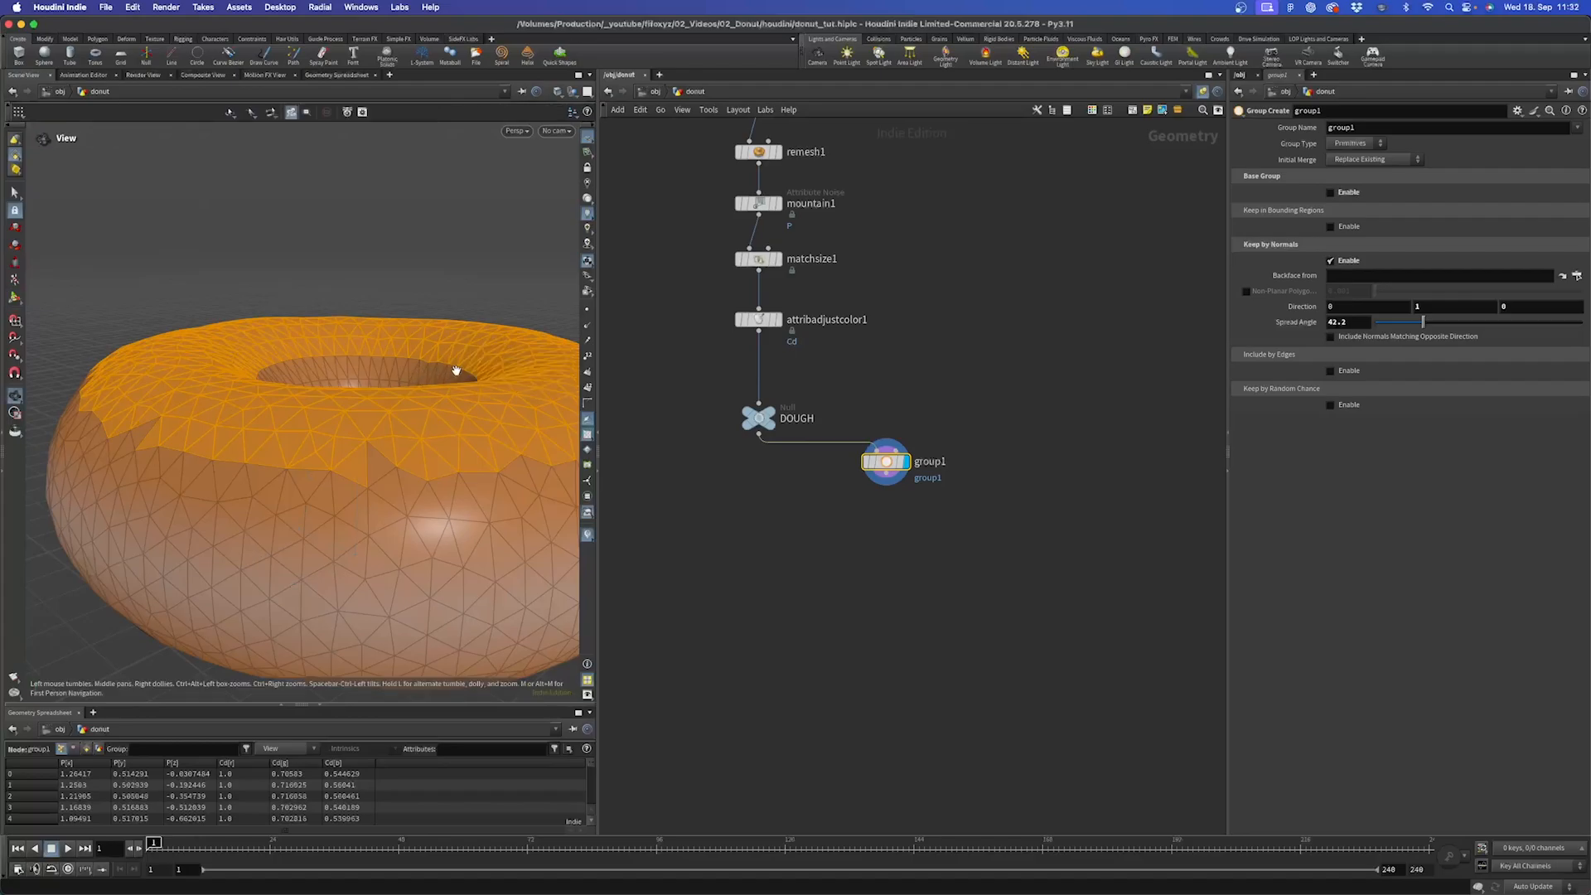
pyautogui.moveTo(461, 366); pyautogui.dragTo(346, 367)
pyautogui.keyDown('alt'); pyautogui.moveTo(294, 384); pyautogui.dragTo(345, 387, button='middle'); pyautogui.keyUp('alt')
pyautogui.keyDown('alt'); pyautogui.moveTo(345, 388); pyautogui.dragTo(323, 409, button='right'); pyautogui.keyUp('alt')
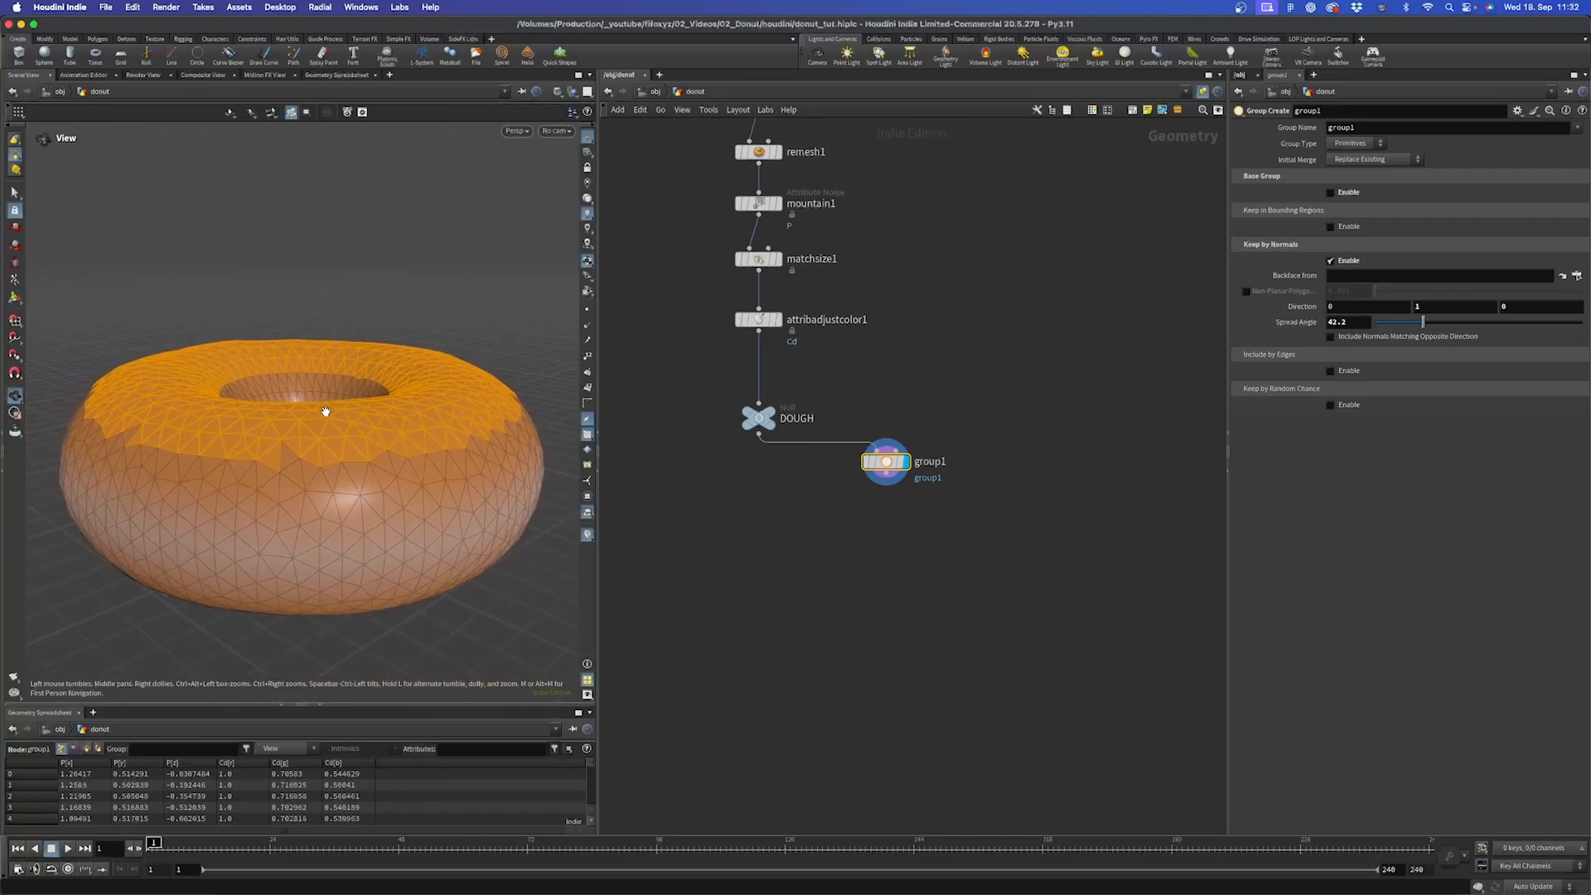
# Increase the spread angle to 65.4 so the group covers more of the donut's upper surface.
pyautogui.moveTo(1423, 322)
pyautogui.mouseDown()
pyautogui.moveTo(1402, 321)
pyautogui.moveTo(1484, 328)
pyautogui.moveTo(1420, 330)
pyautogui.moveTo(1438, 331)
pyautogui.mouseUp()
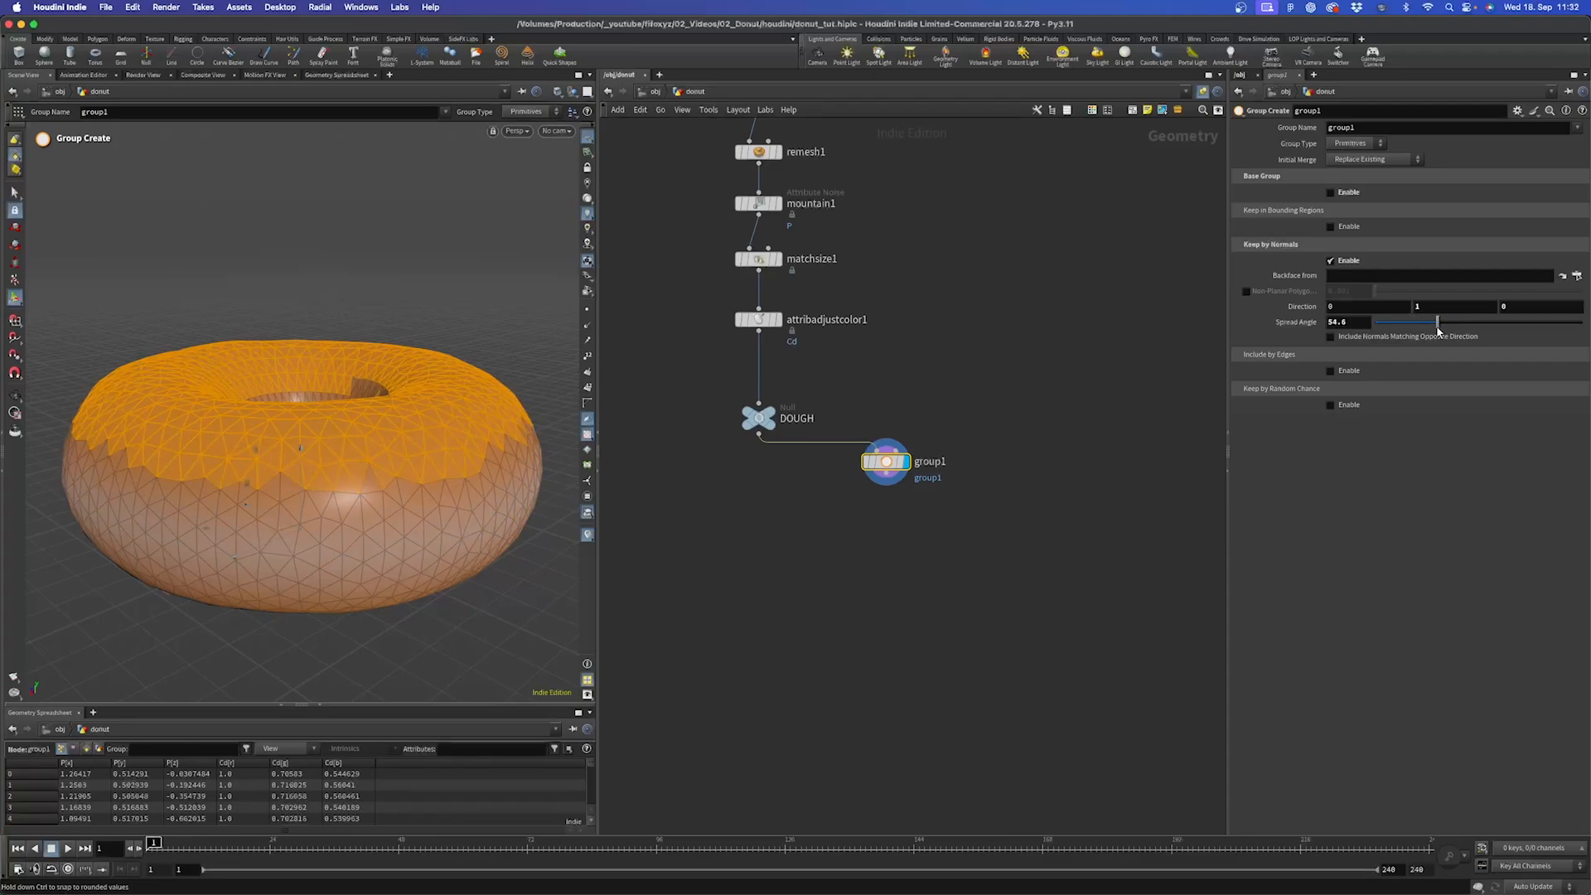
pyautogui.keyDown('alt'); pyautogui.moveTo(383, 376); pyautogui.dragTo(375, 377); pyautogui.keyUp('alt')
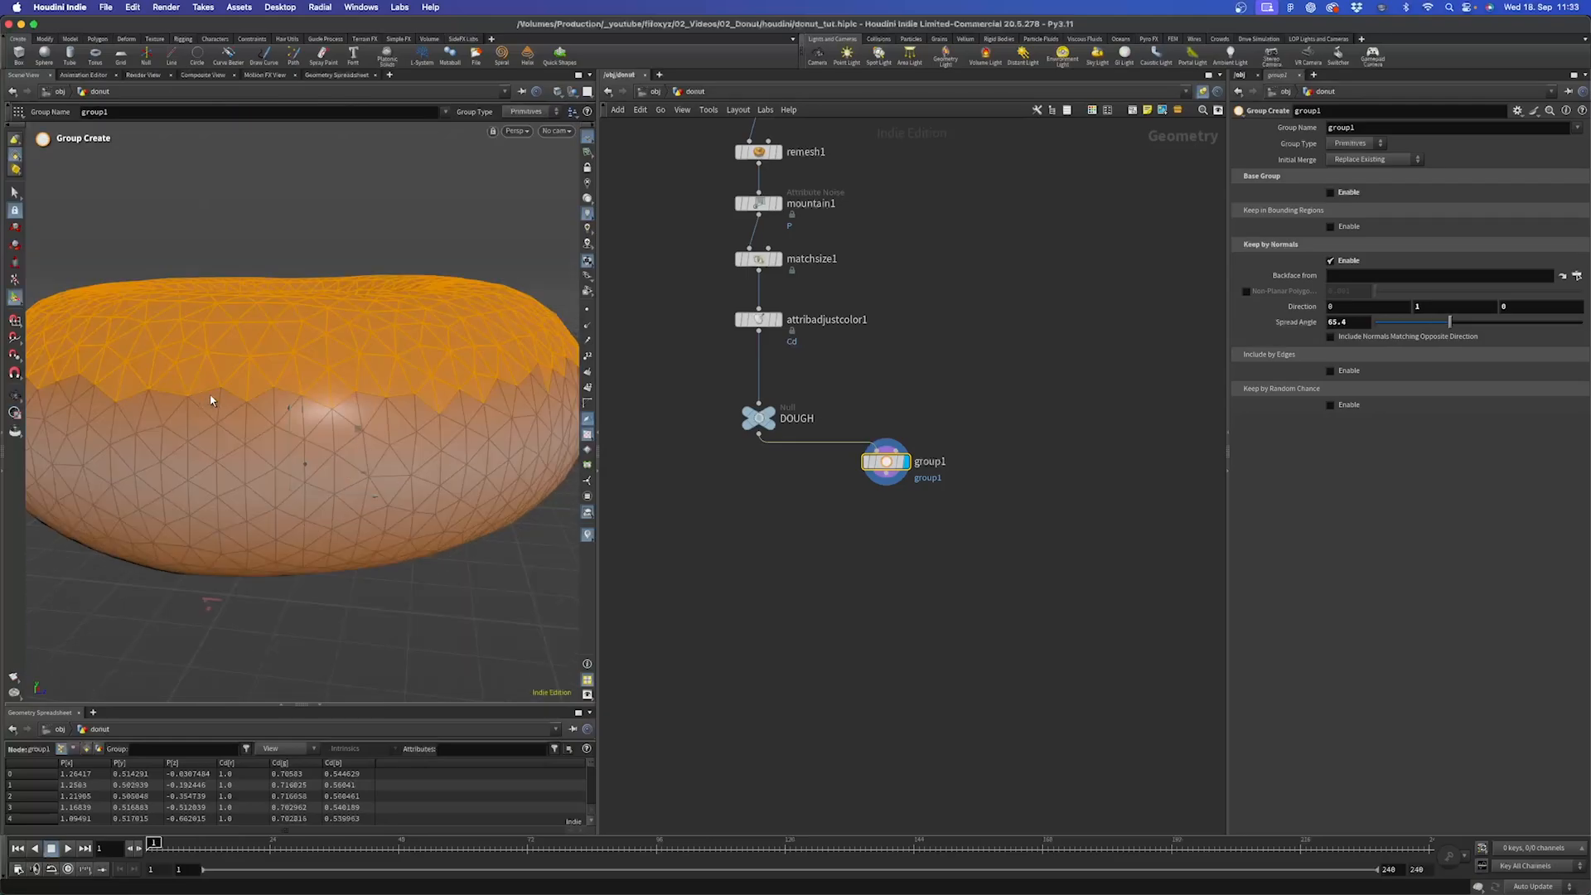
pyautogui.keyDown('alt'); pyautogui.moveTo(507, 385); pyautogui.dragTo(280, 362); pyautogui.keyUp('alt')
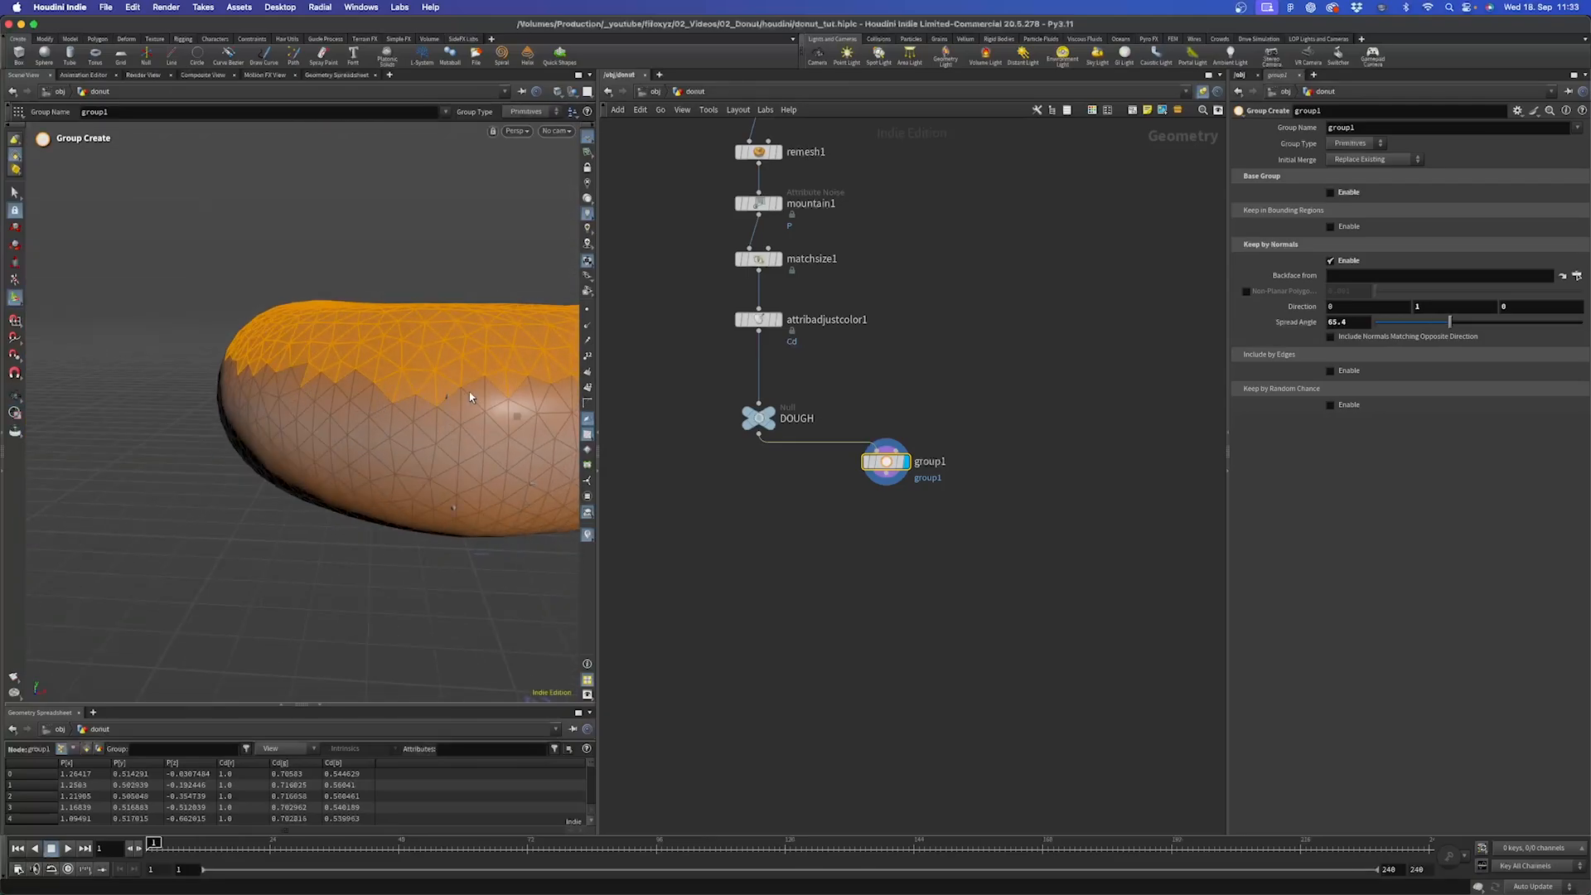
pyautogui.press('alt')
pyautogui.keyDown('alt'); pyautogui.moveTo(504, 396); pyautogui.dragTo(273, 380); pyautogui.keyUp('alt')
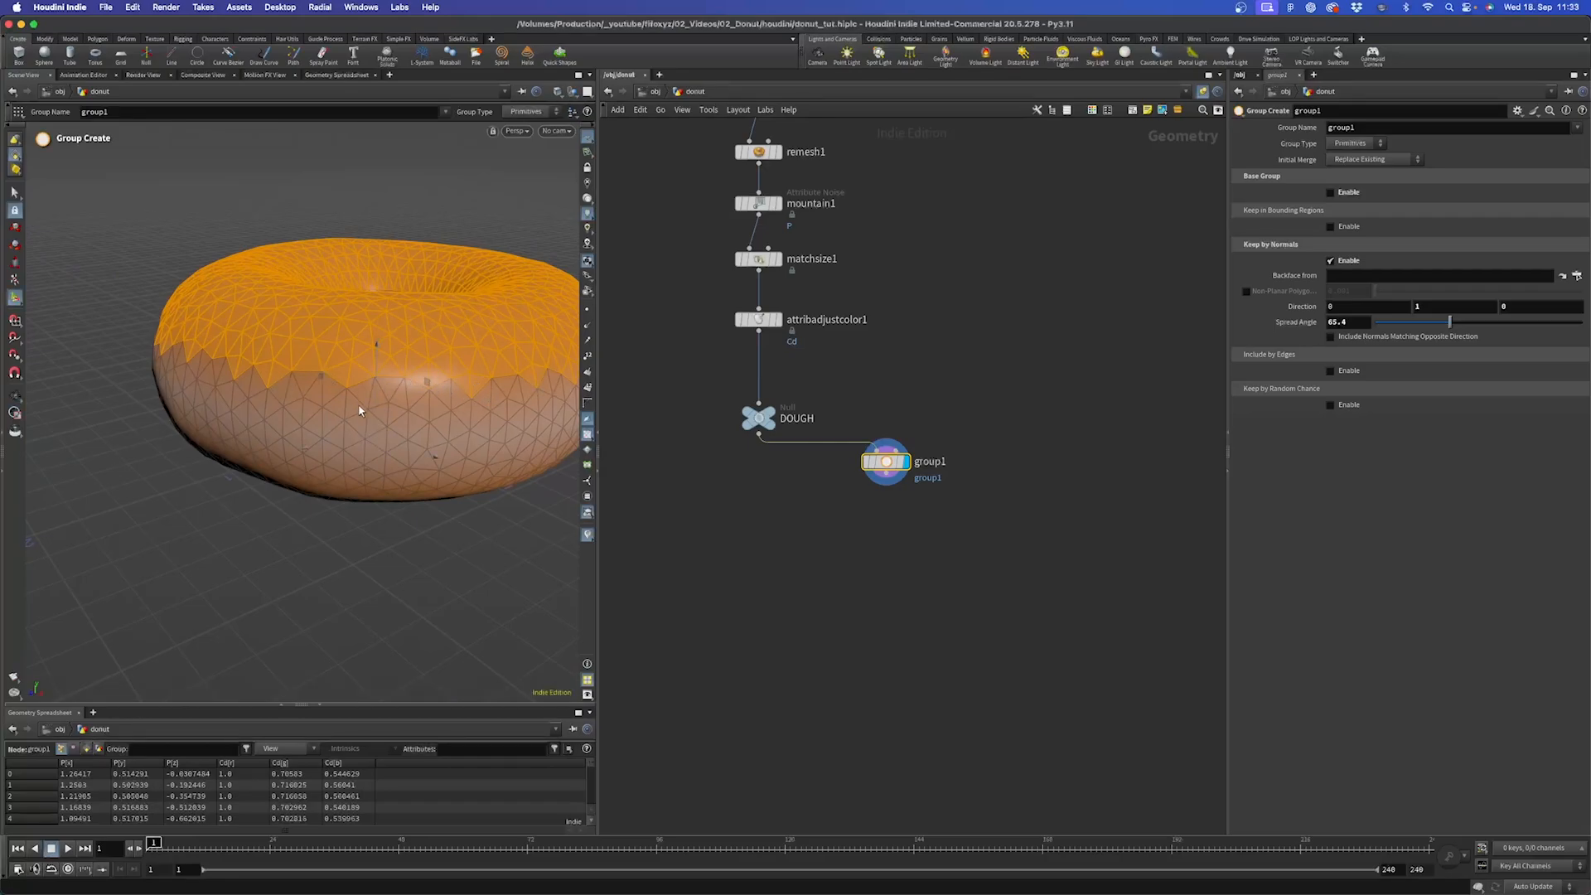
pyautogui.press('Escape')
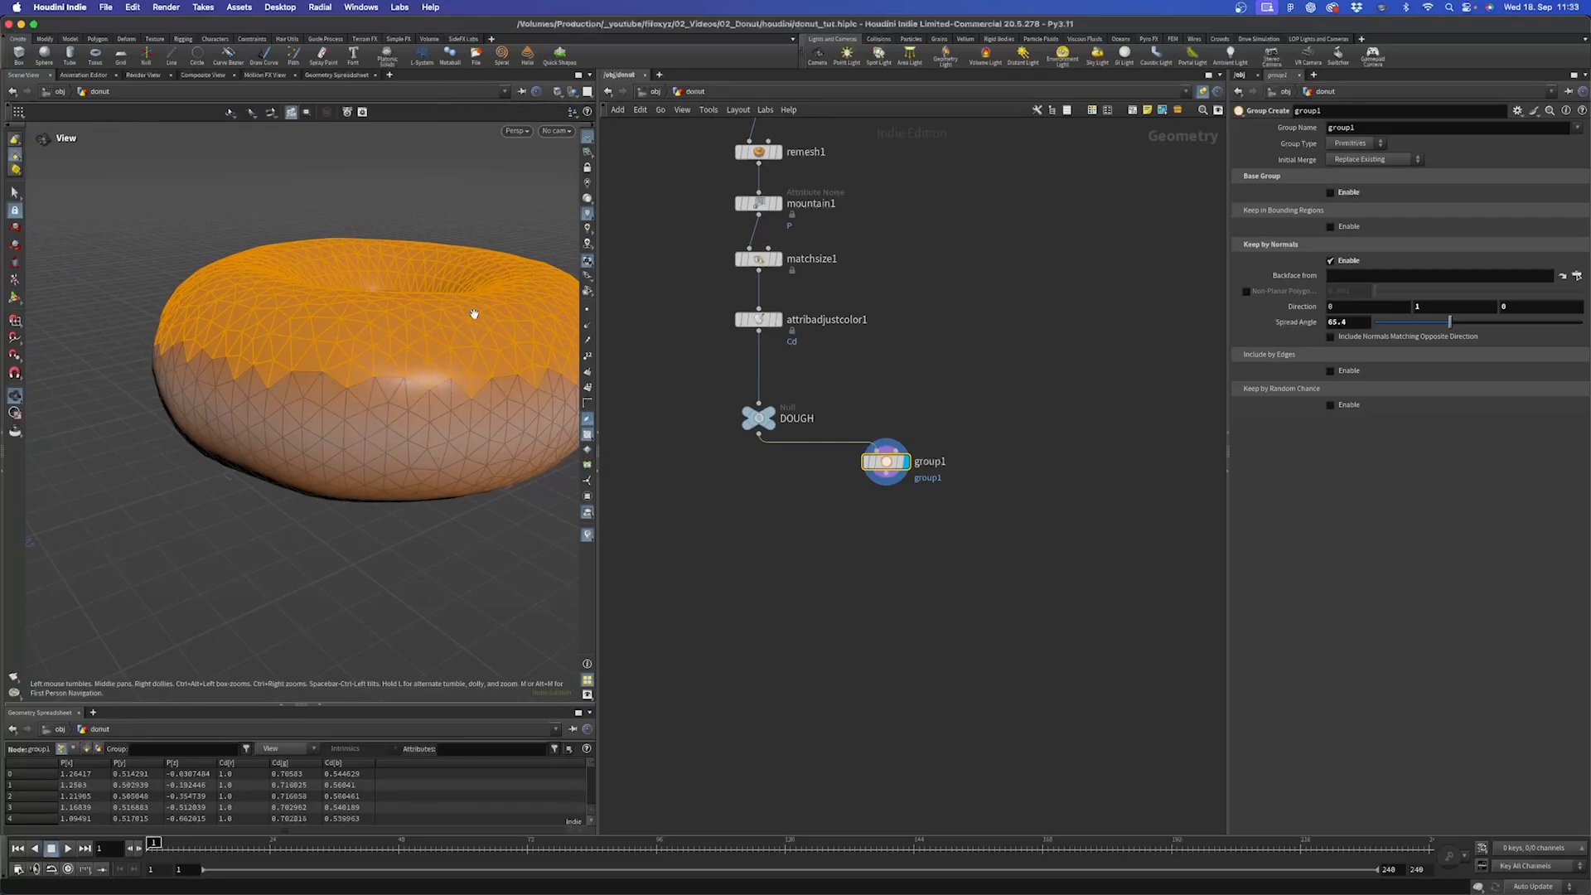
pyautogui.moveTo(468, 320); pyautogui.dragTo(423, 381)
pyautogui.keyDown('alt'); pyautogui.moveTo(459, 341); pyautogui.dragTo(439, 368, button='middle'); pyautogui.keyUp('alt')
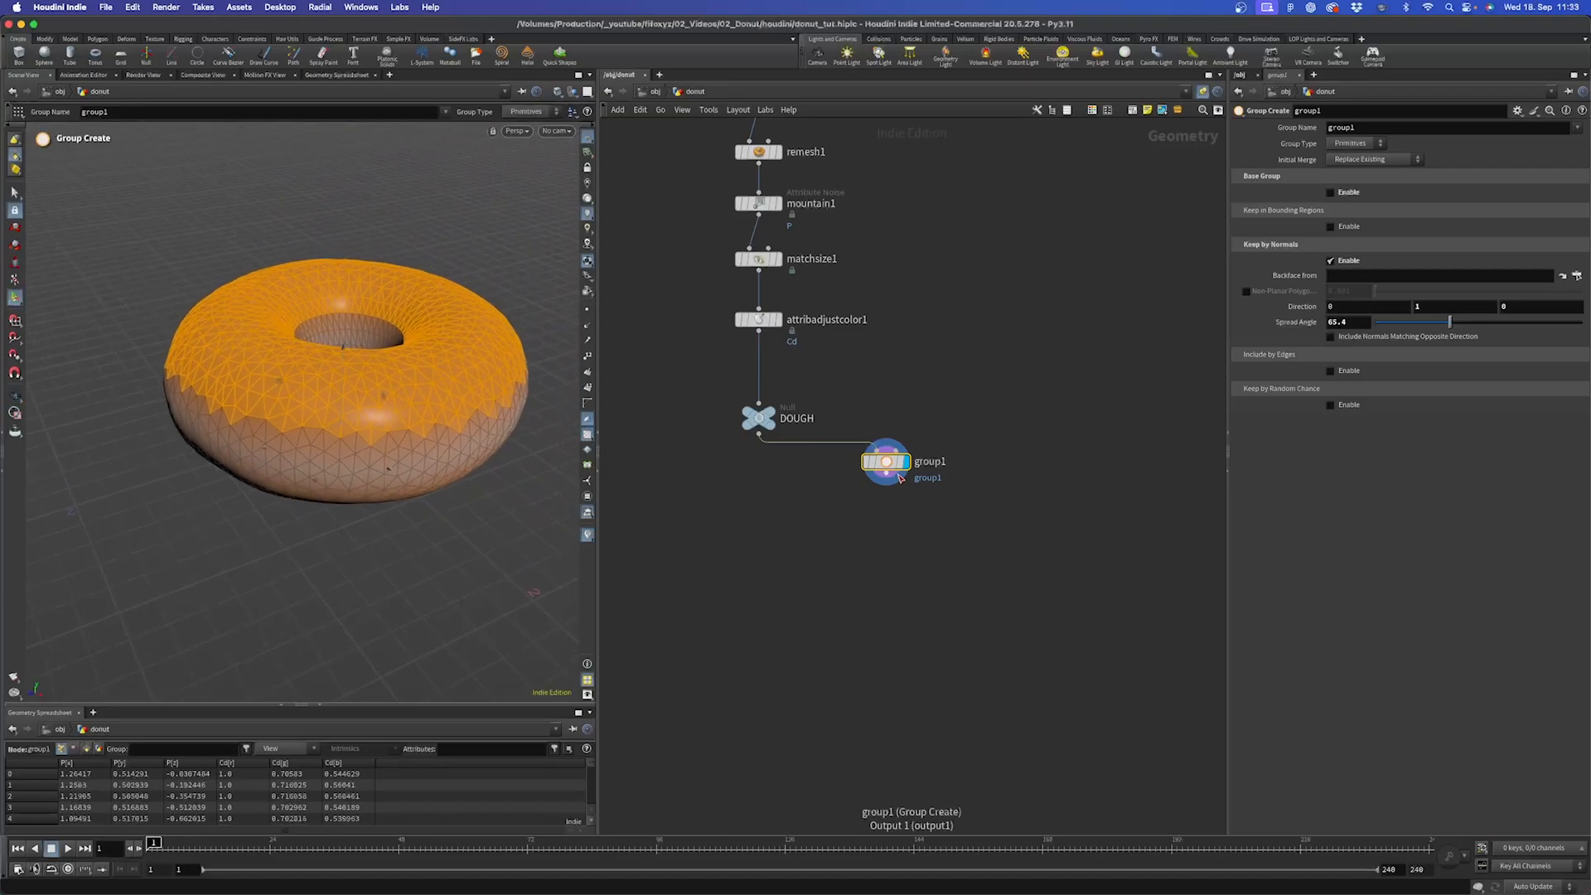
# Move group1 further below DOUGH to make room in the node network.
pyautogui.moveTo(889, 469); pyautogui.dragTo(957, 662)
pyautogui.moveTo(976, 646); pyautogui.dragTo(917, 552, button='middle')
pyautogui.moveTo(904, 569); pyautogui.dragTo(908, 610)
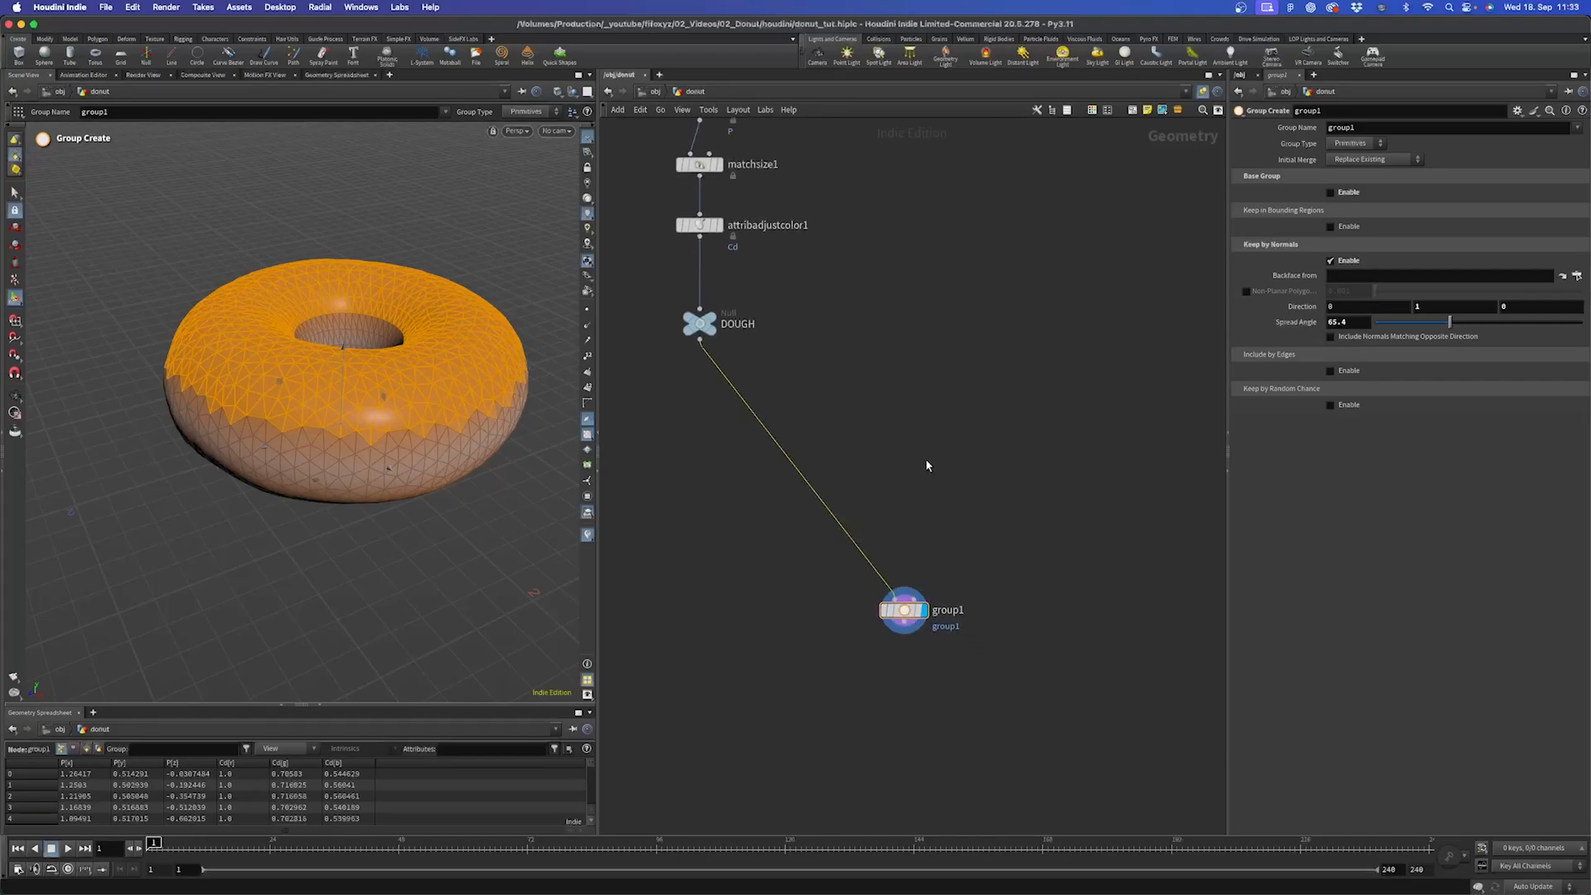
# Branch a new Attribute Adjust Color node off the DOUGH output and place it above group1.
pyautogui.moveTo(700, 341); pyautogui.dragTo(978, 370)
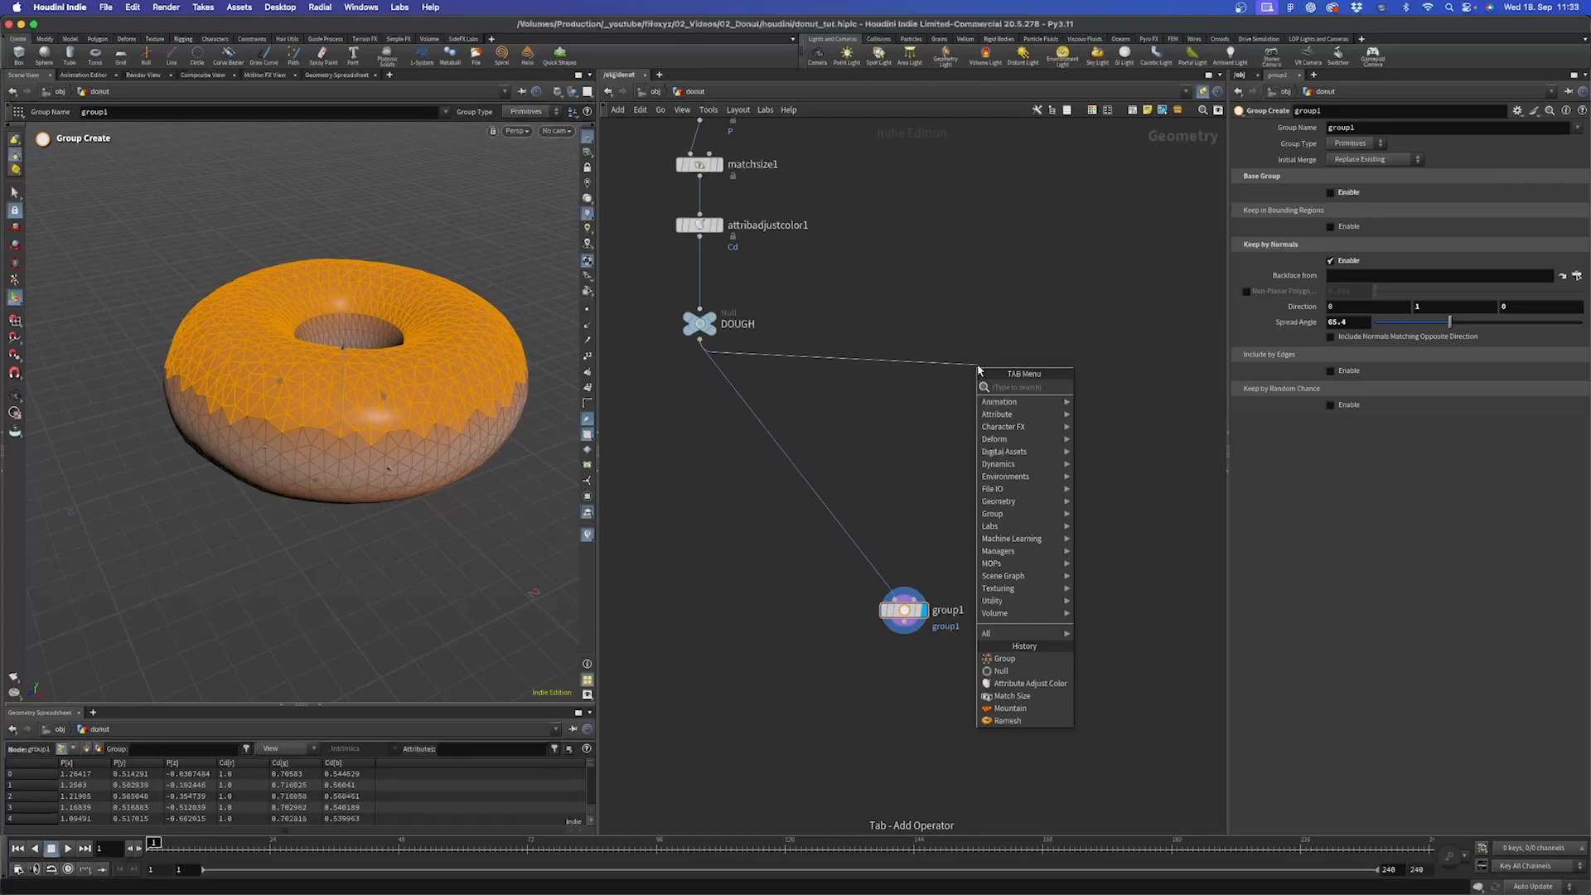
pyautogui.write('ad')
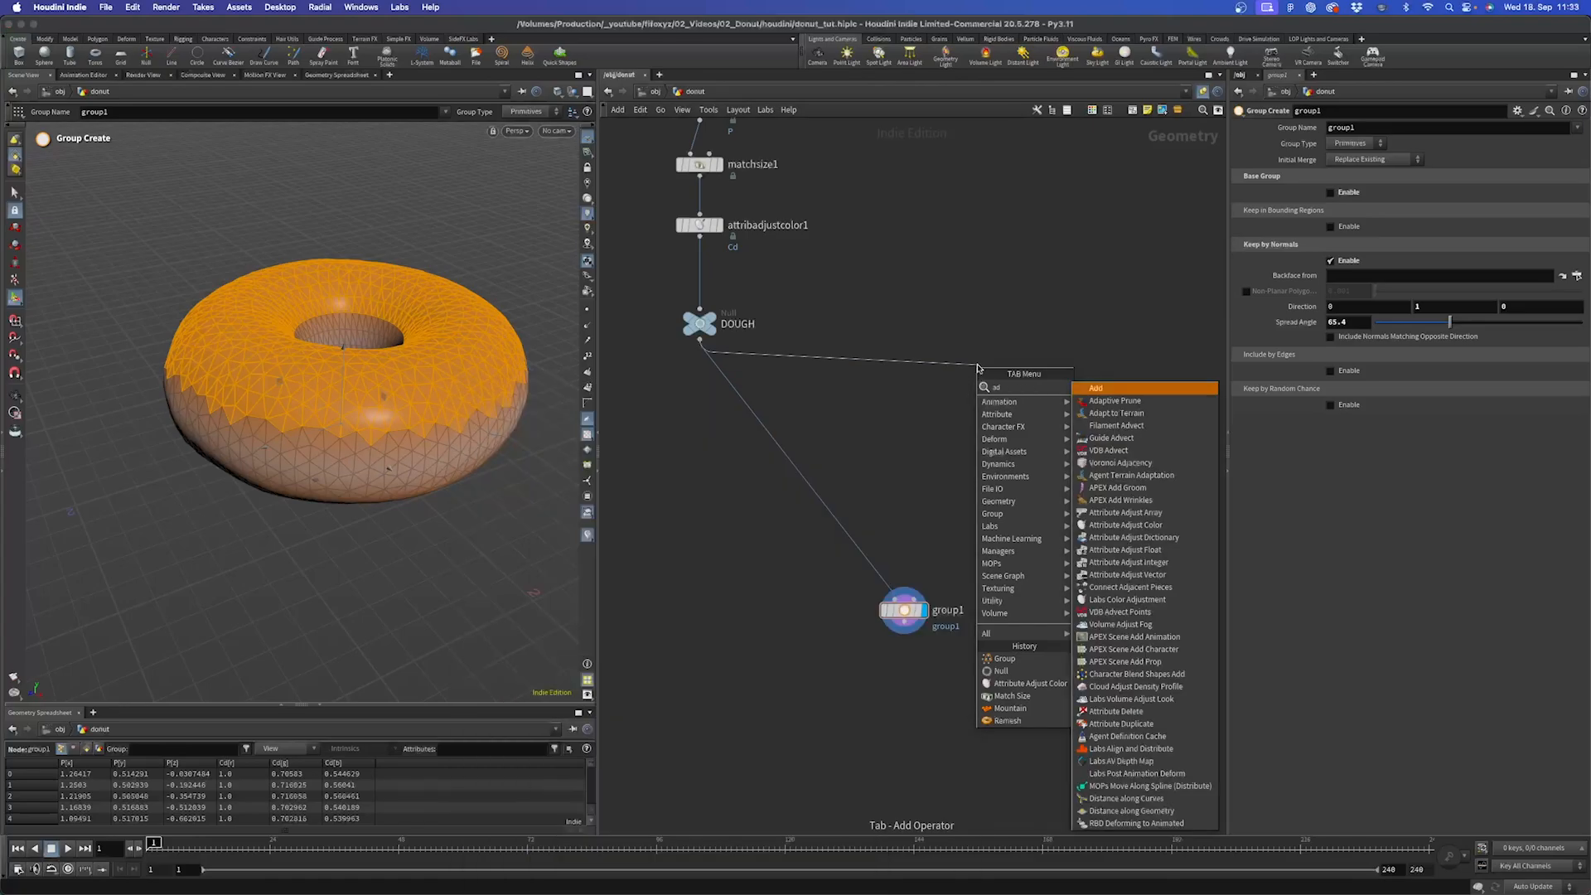
pyautogui.press('BackSpace')
pyautogui.write('tt ad')
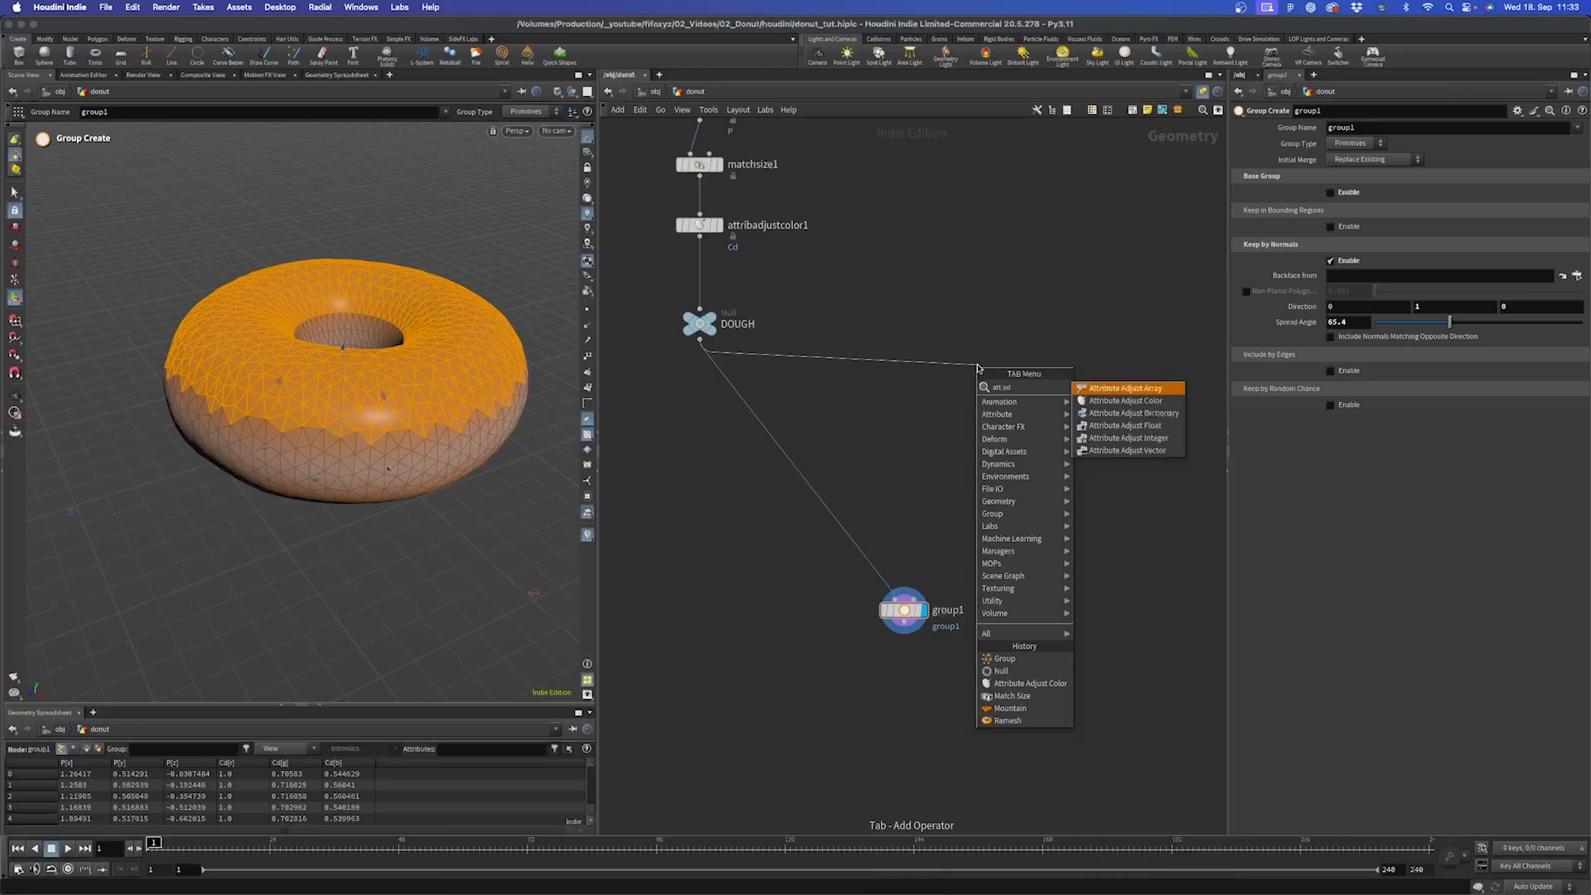
pyautogui.write('just co')
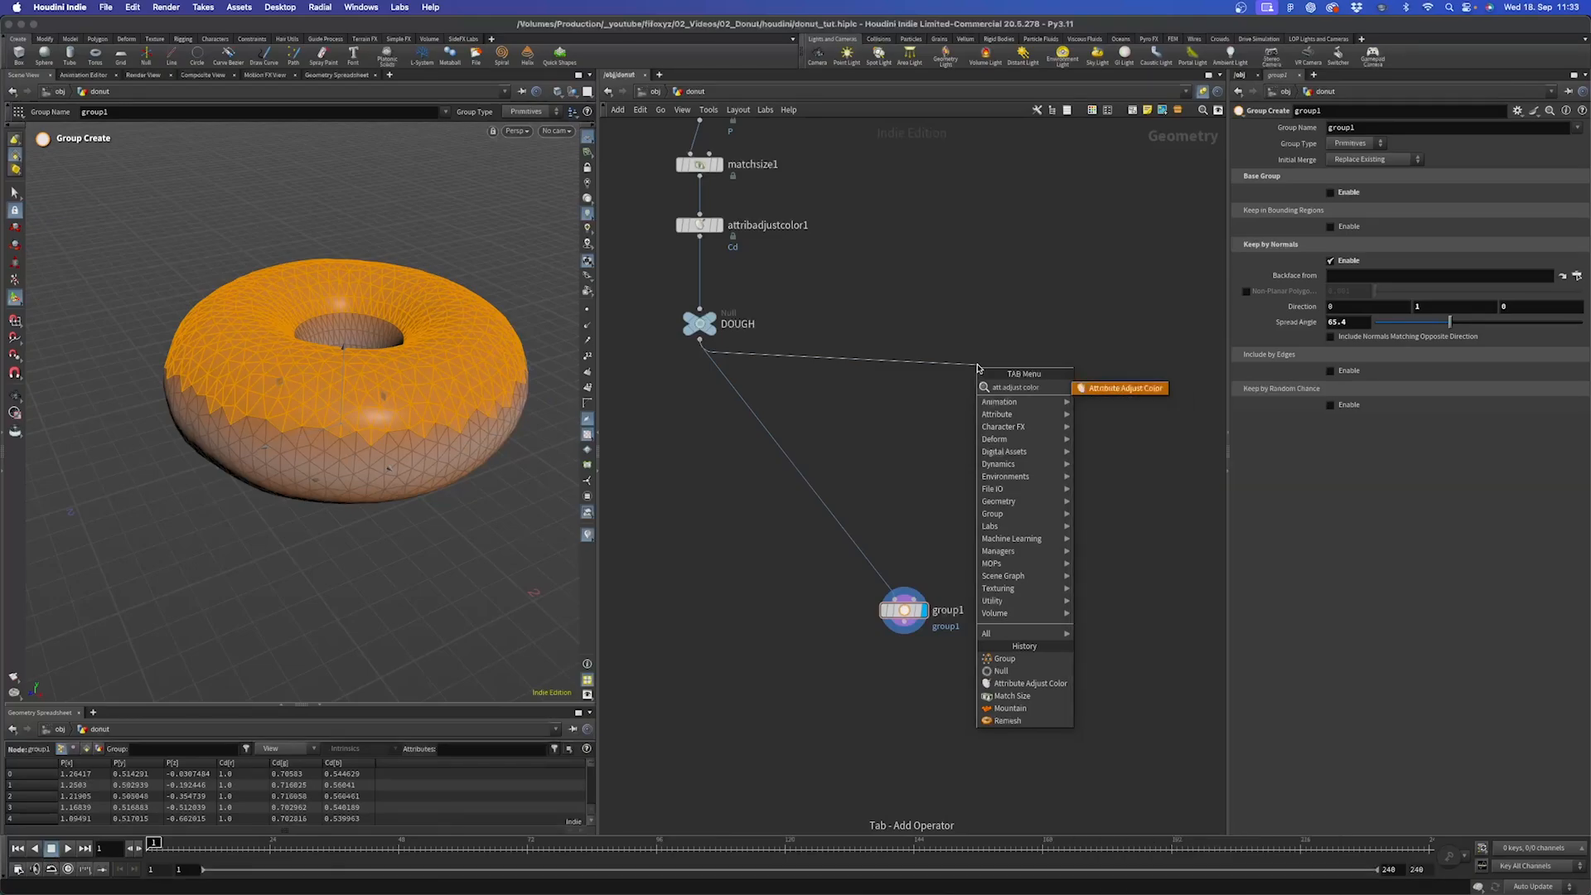
pyautogui.write('lor')
pyautogui.press('Return')
pyautogui.moveTo(978, 368); pyautogui.dragTo(884, 371)
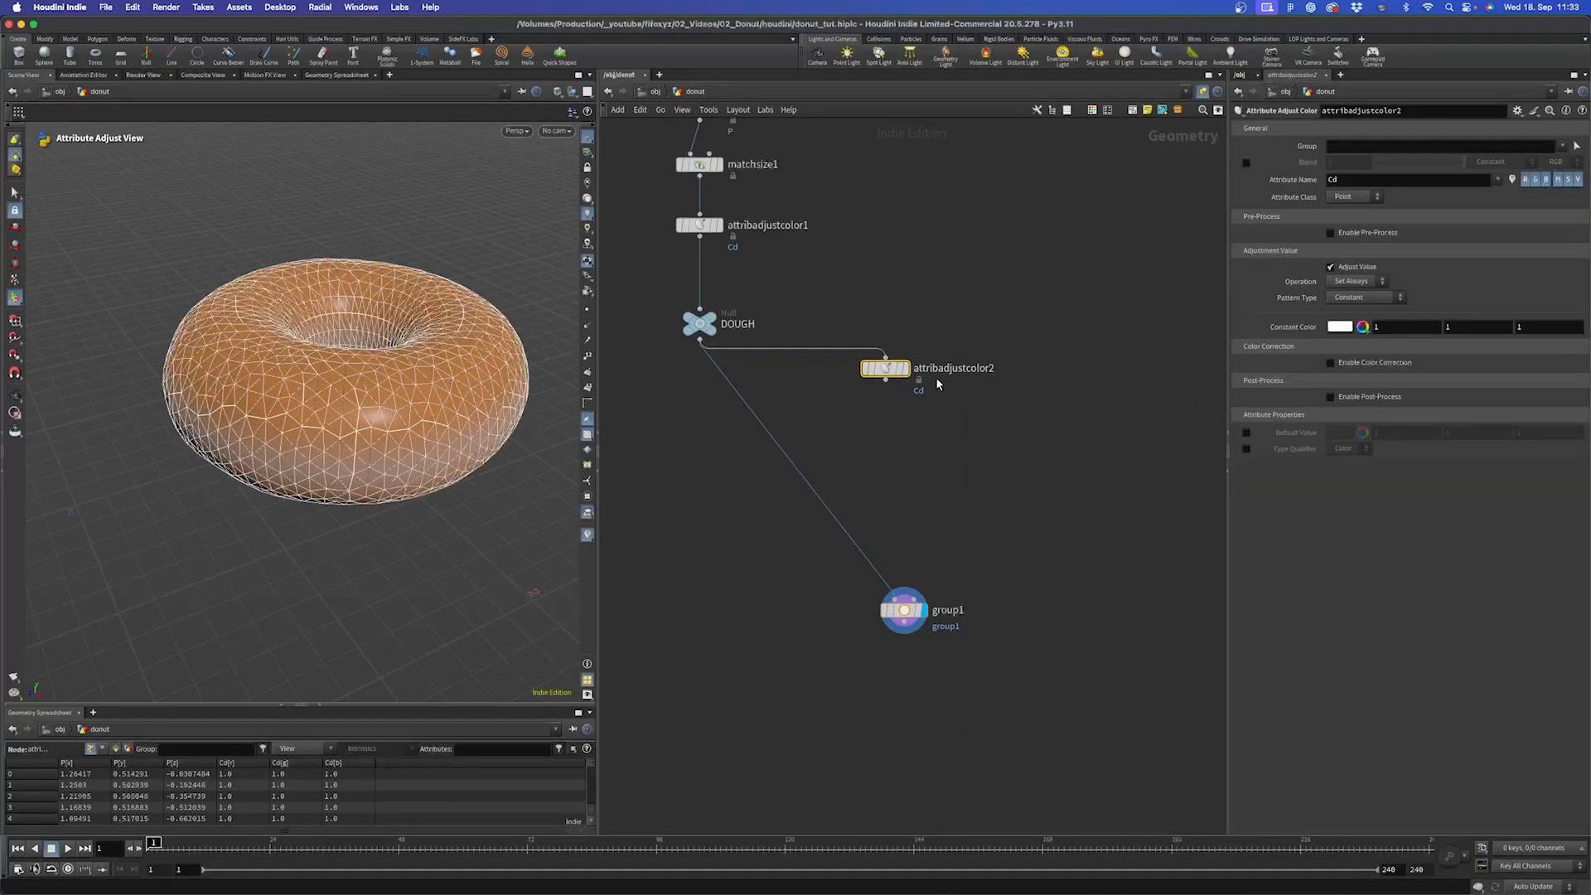
# Set the pattern type of attribadjustcolor2 to Noise, align the node above group1 and display it.
pyautogui.click(1337, 300)
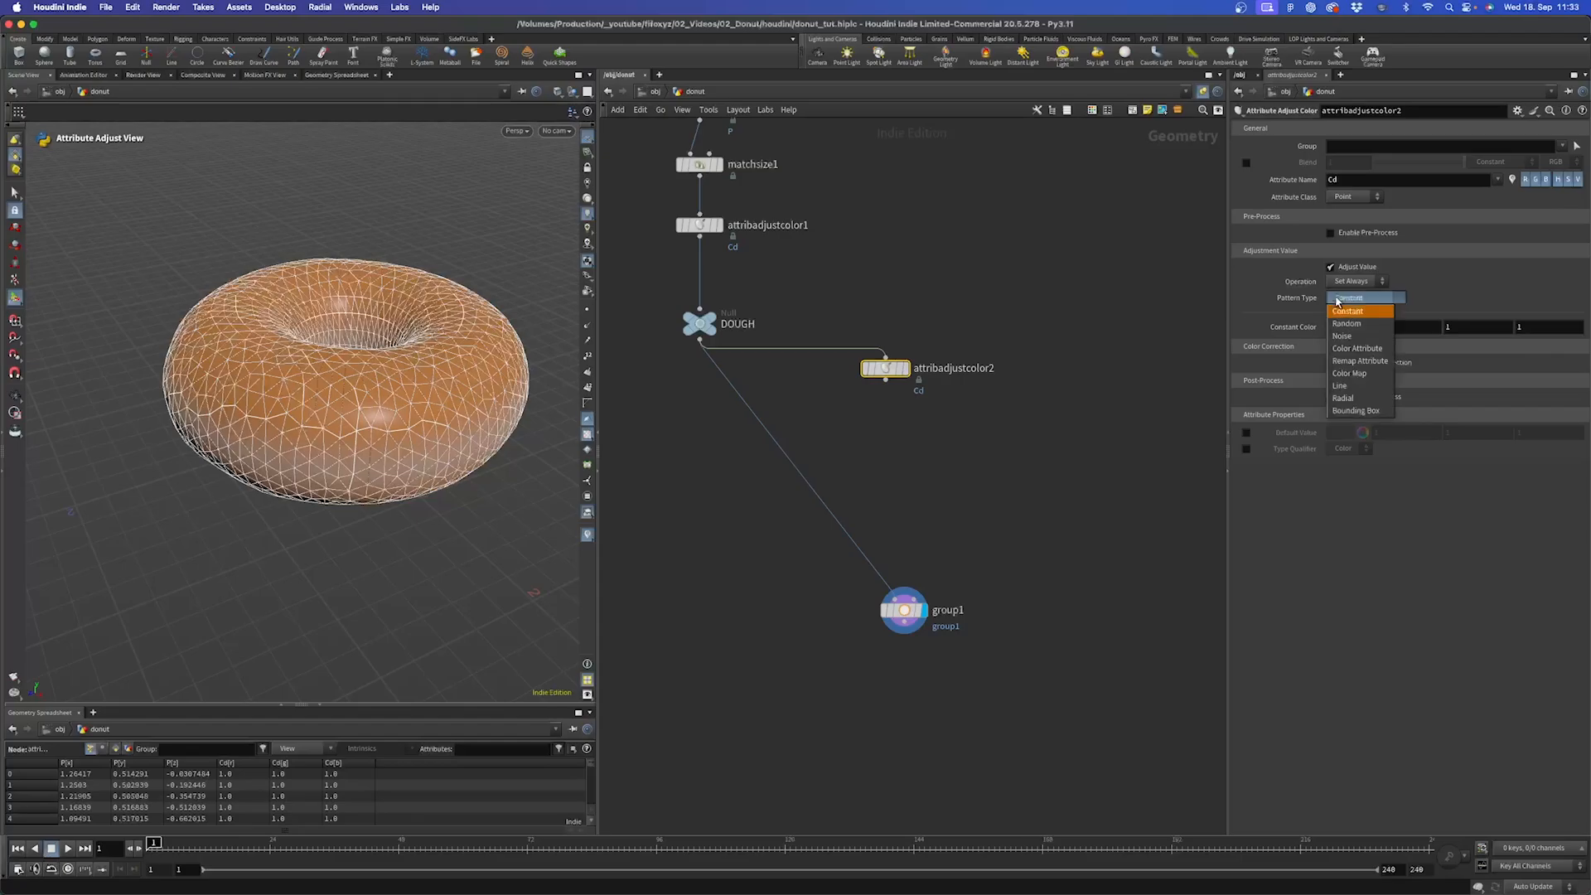
pyautogui.click(1344, 335)
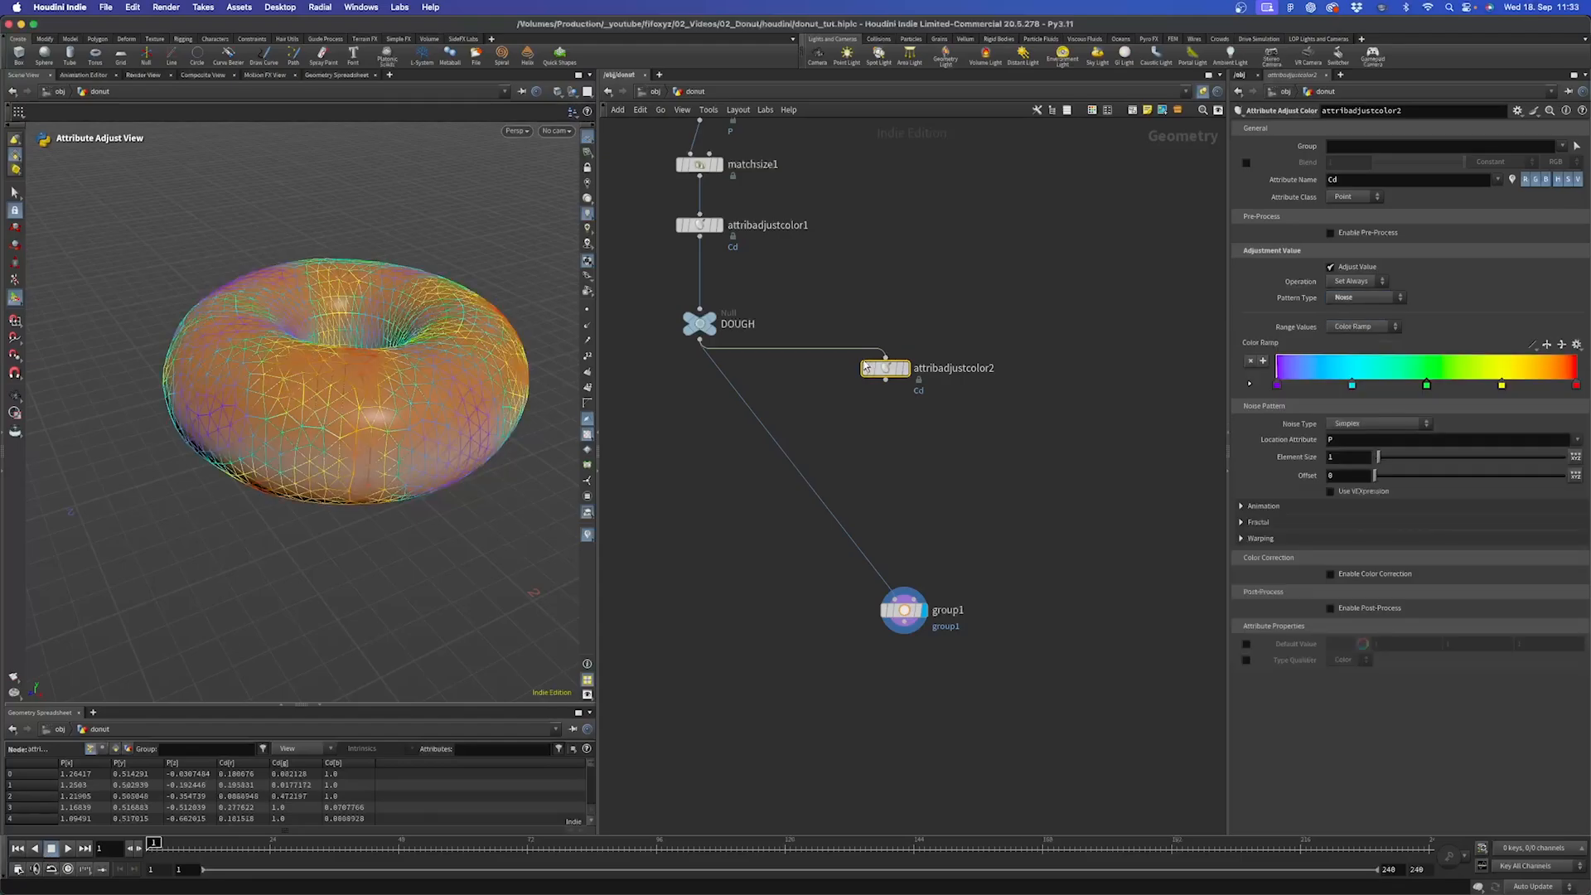
pyautogui.moveTo(884, 369); pyautogui.dragTo(915, 378)
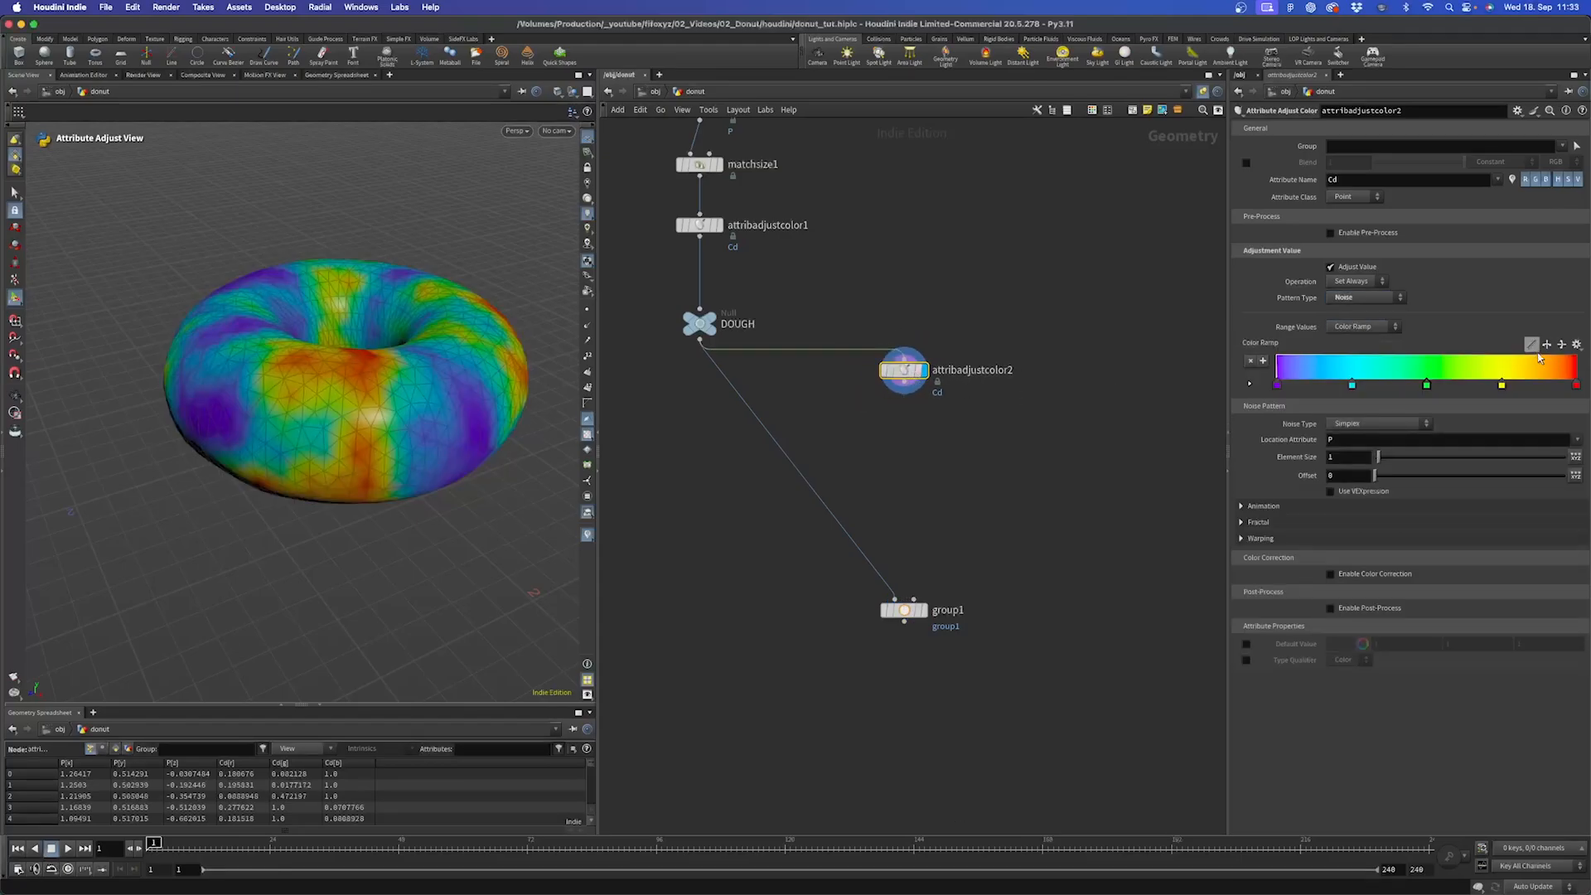
# Change the noise color ramp to the black-to-white preset and check the pattern on the donut.
pyautogui.click(1577, 344)
pyautogui.click(1544, 397)
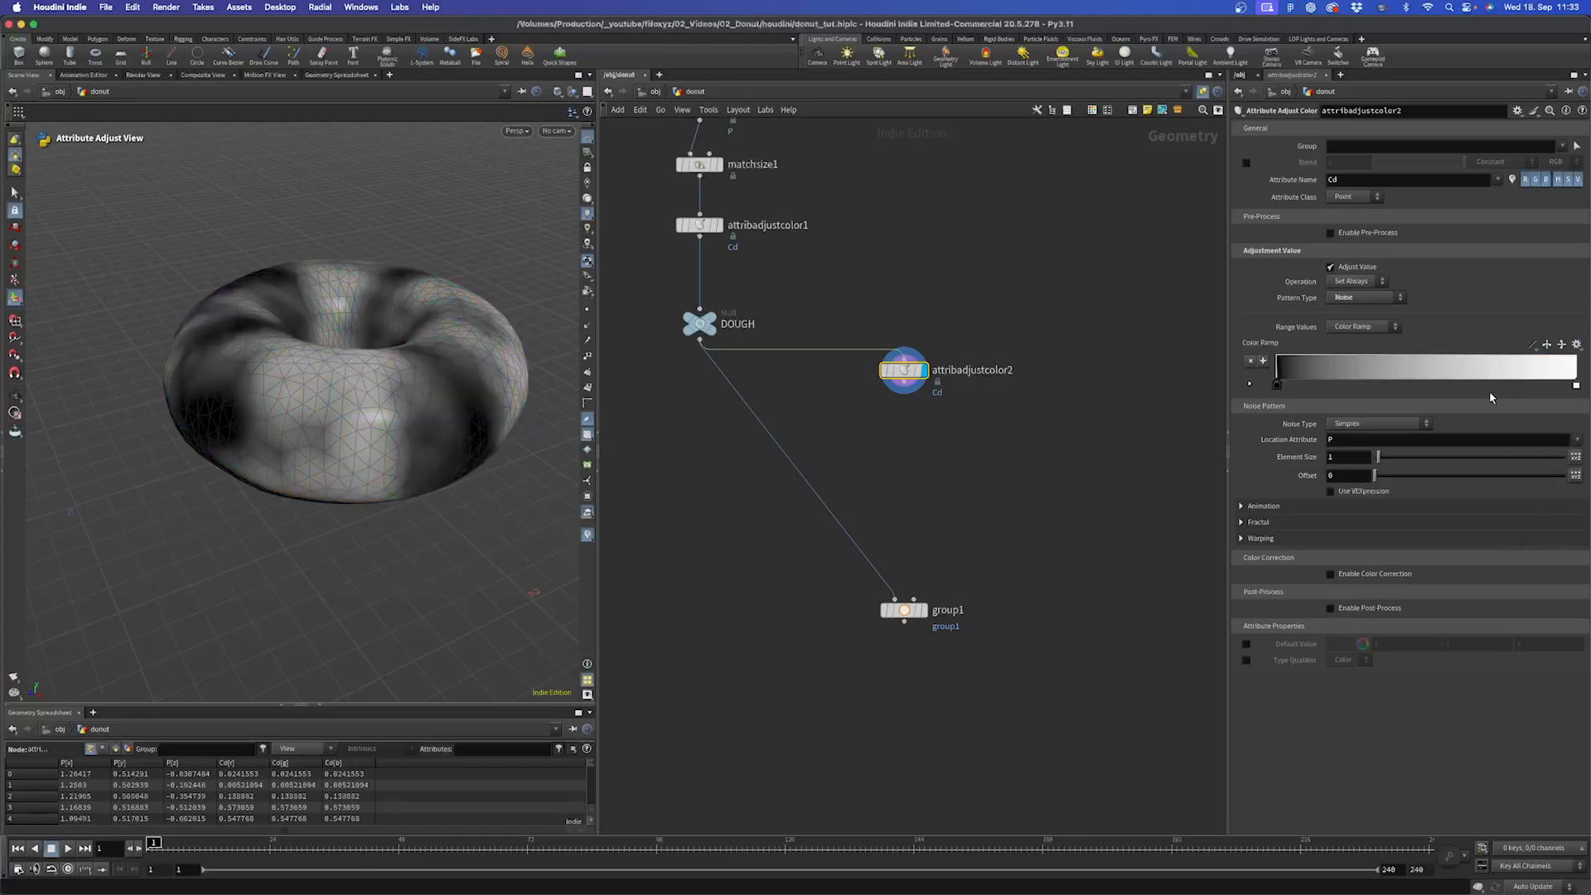
pyautogui.press('Escape')
pyautogui.moveTo(307, 373); pyautogui.dragTo(359, 454)
pyautogui.press('Return')
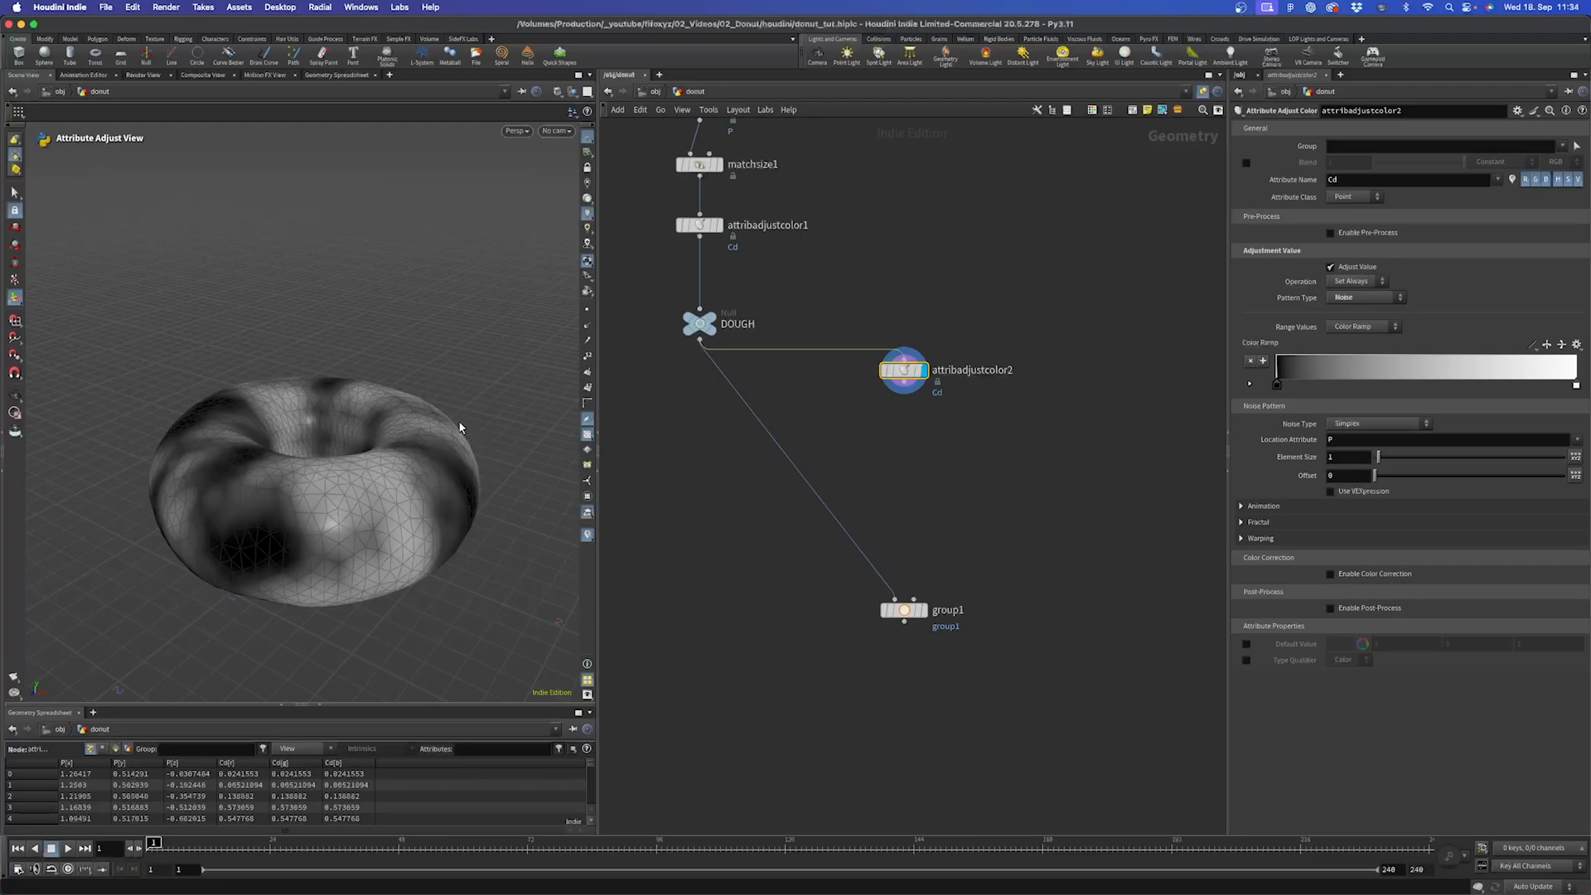
pyautogui.keyDown('alt'); pyautogui.moveTo(365, 535); pyautogui.dragTo(384, 489); pyautogui.keyUp('alt')
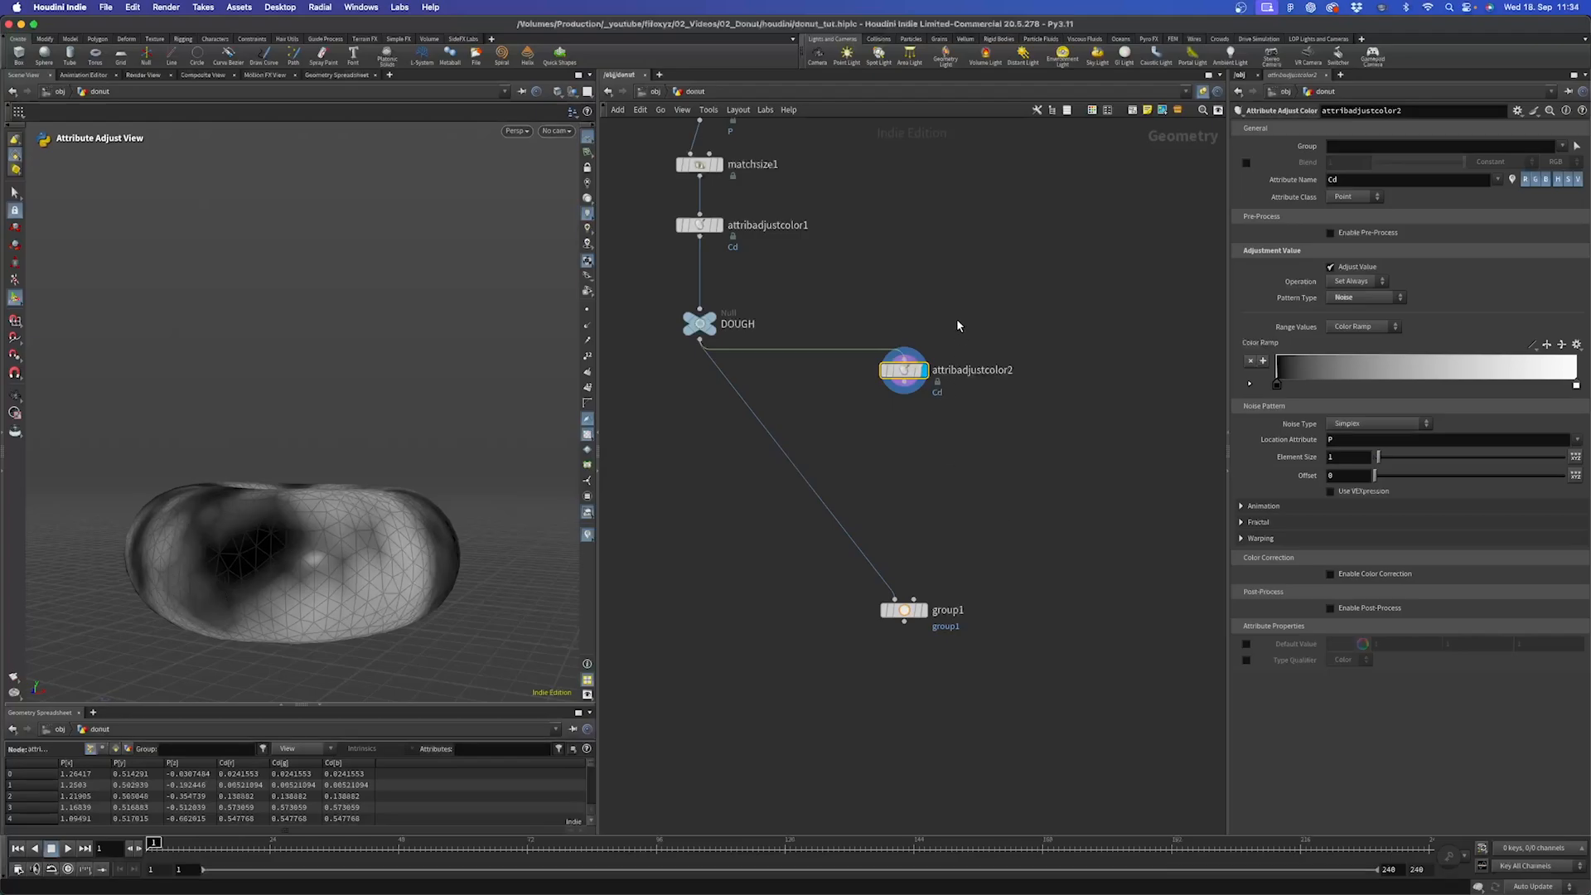
# Set the noise element size of attribadjustcolor2 to 0.5 and expand its per-axis element scale.
pyautogui.moveTo(957, 322); pyautogui.dragTo(867, 743)
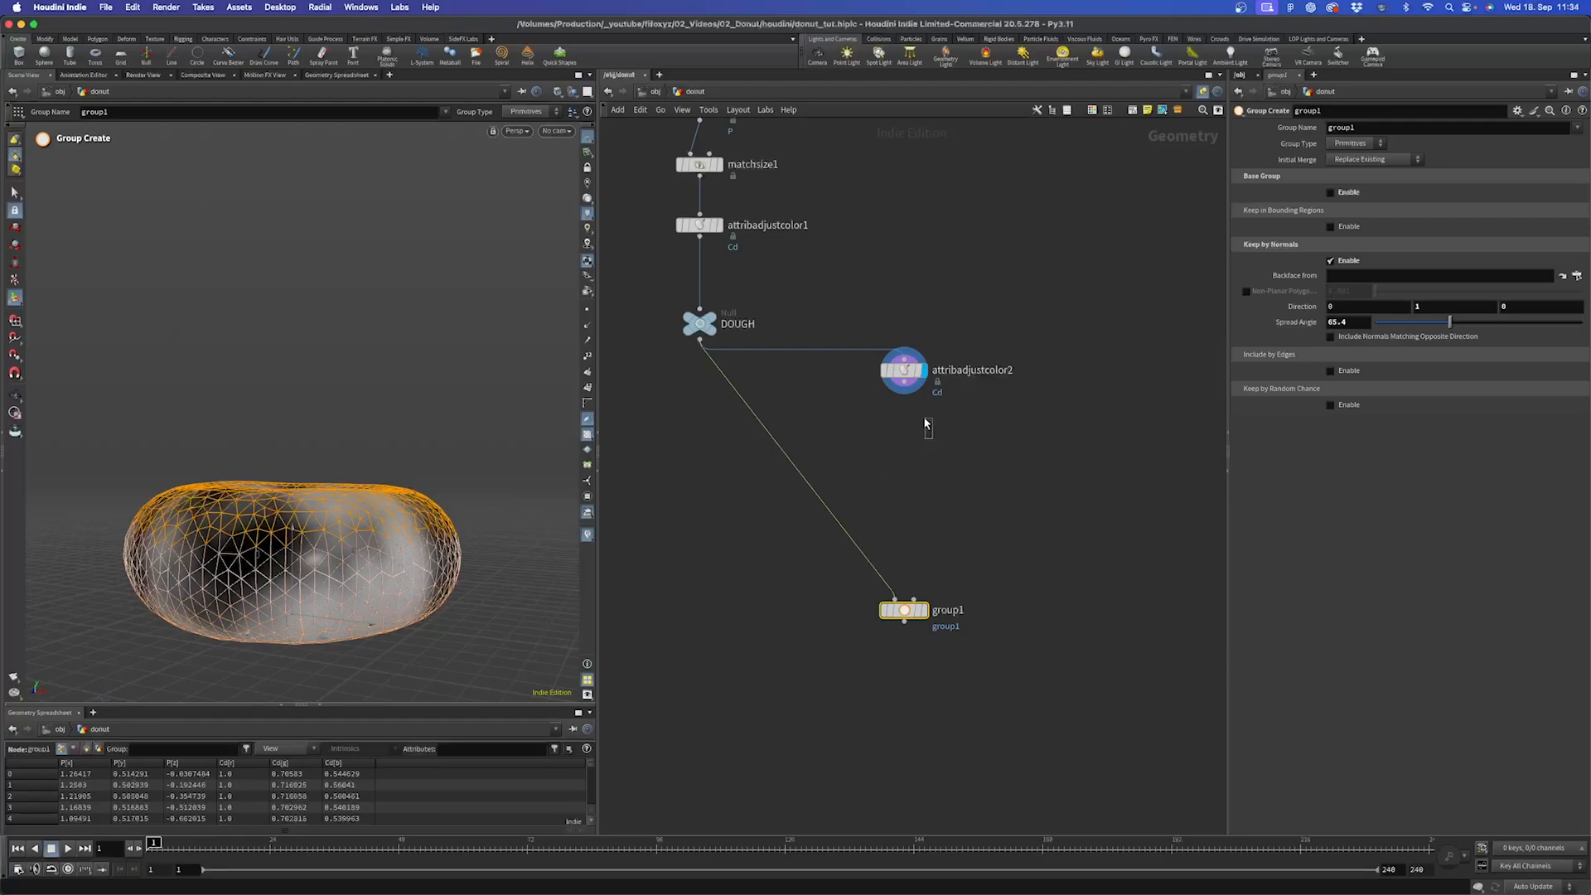
pyautogui.click(903, 370)
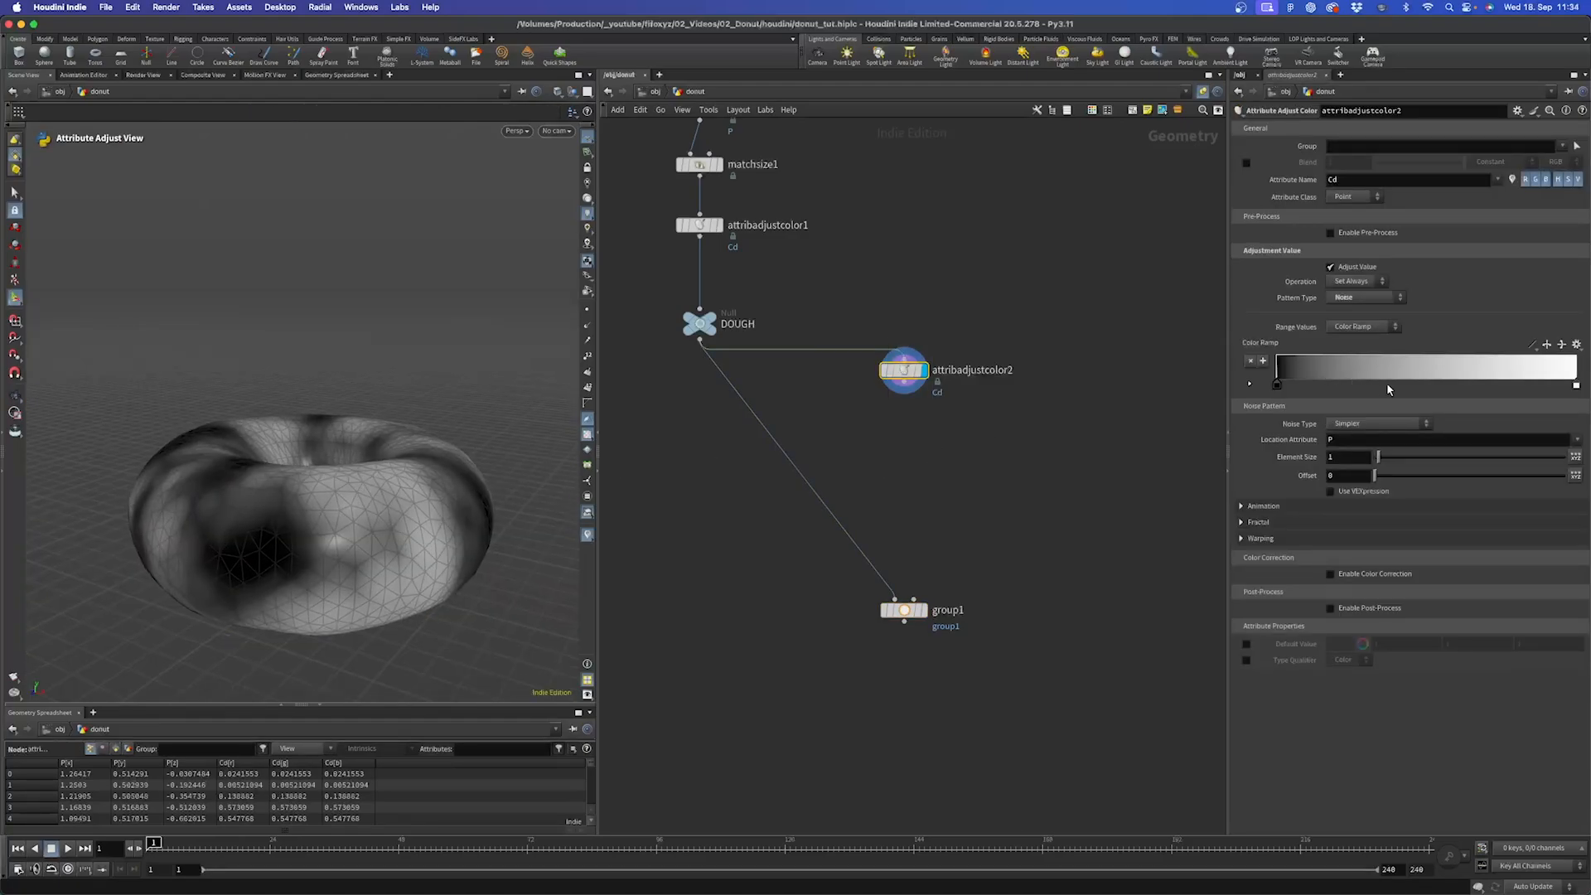
pyautogui.moveTo(1378, 456); pyautogui.dragTo(1377, 462)
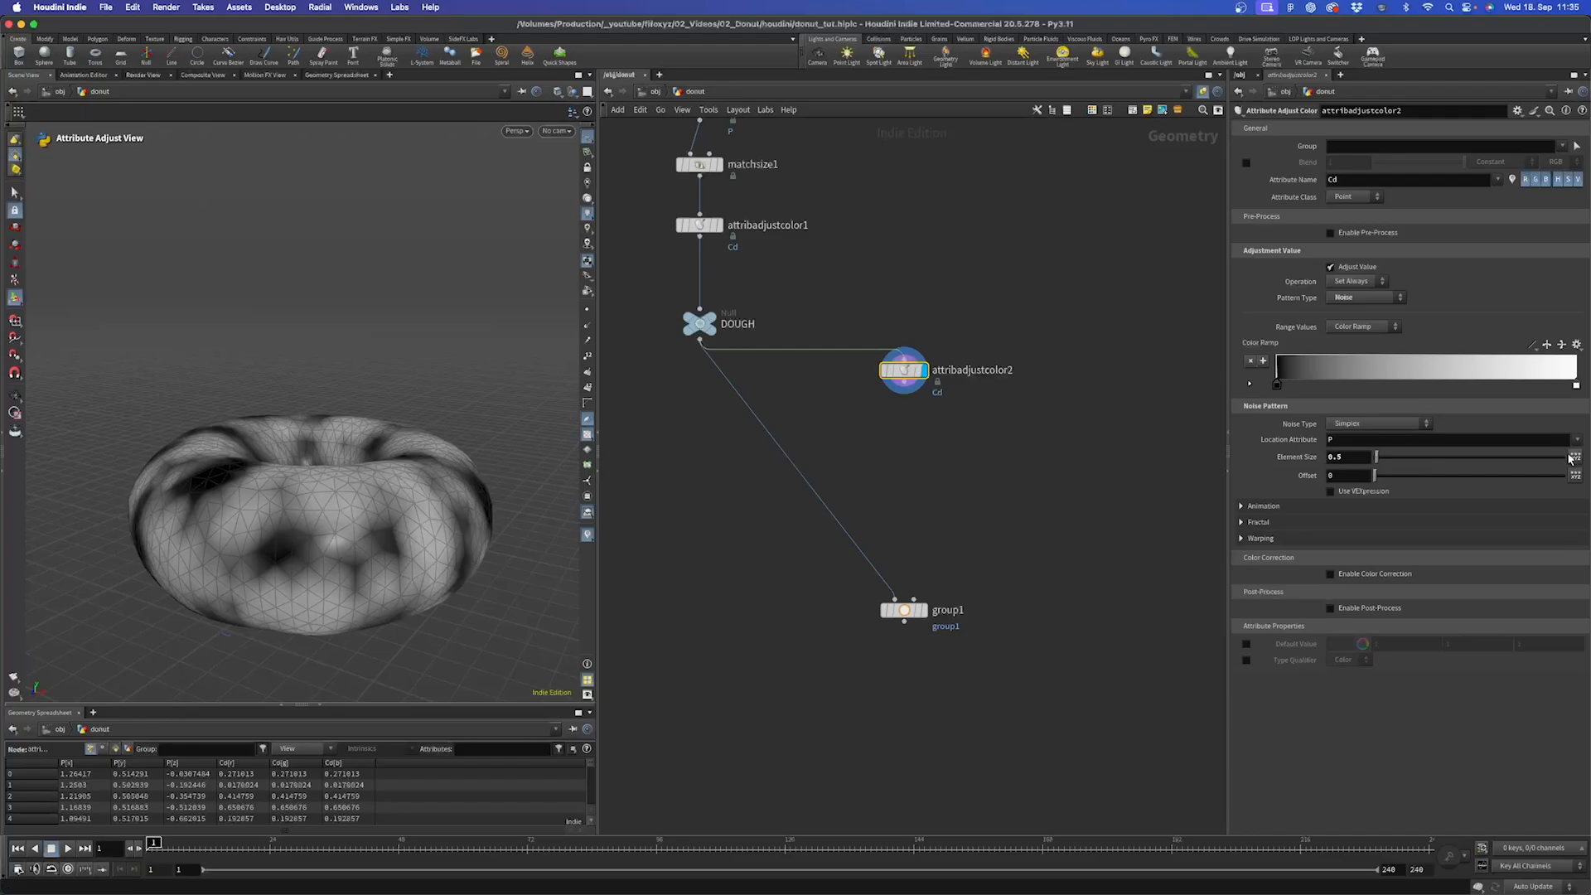
pyautogui.click(1574, 459)
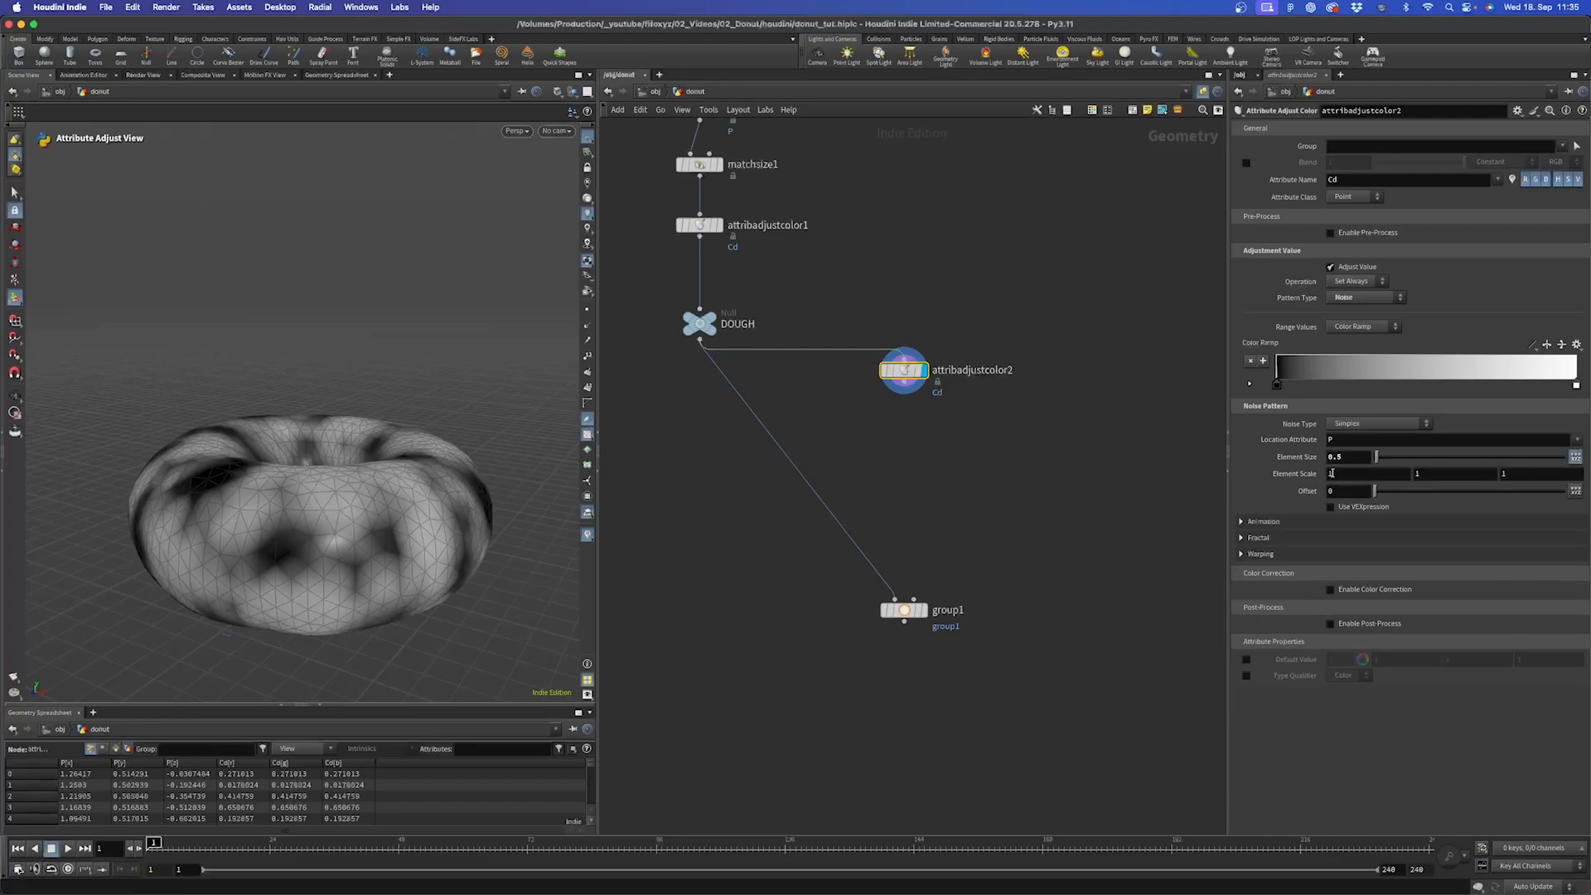
# Try a Y element scale of 2 for the noise, then reset it to 1.
pyautogui.moveTo(1422, 475); pyautogui.dragTo(1401, 476)
pyautogui.write('2')
pyautogui.press('Return')
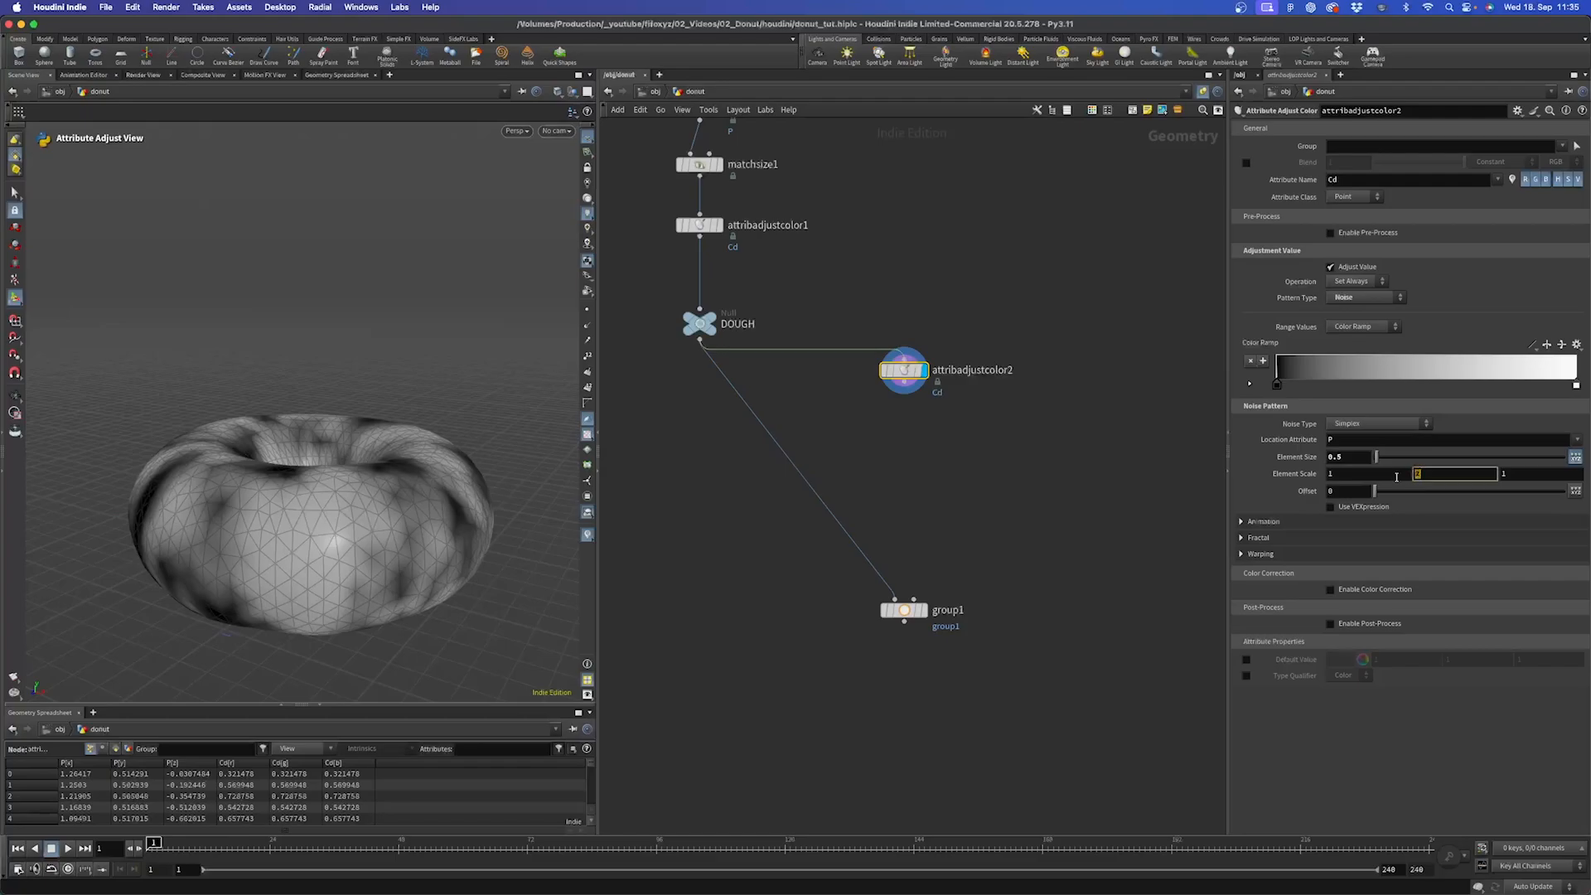
pyautogui.press('Return')
# Try an element scale of 5 on the X and Z axes of the attribadjustcolor2 noise.
pyautogui.click(1367, 475)
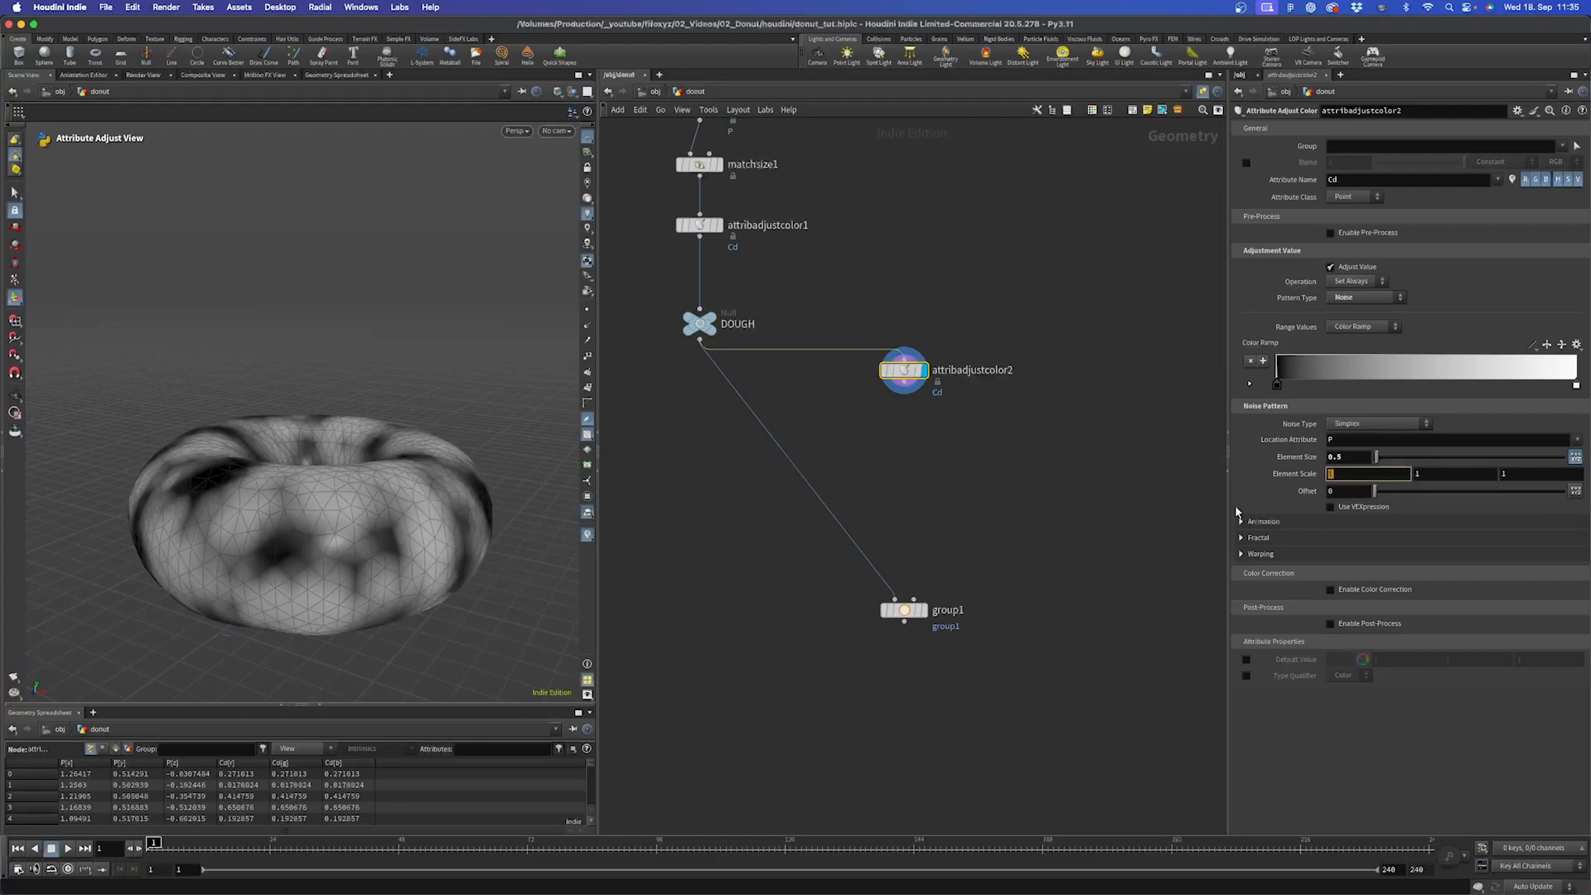
pyautogui.write('5')
pyautogui.press('Tab')
pyautogui.press('Tab')
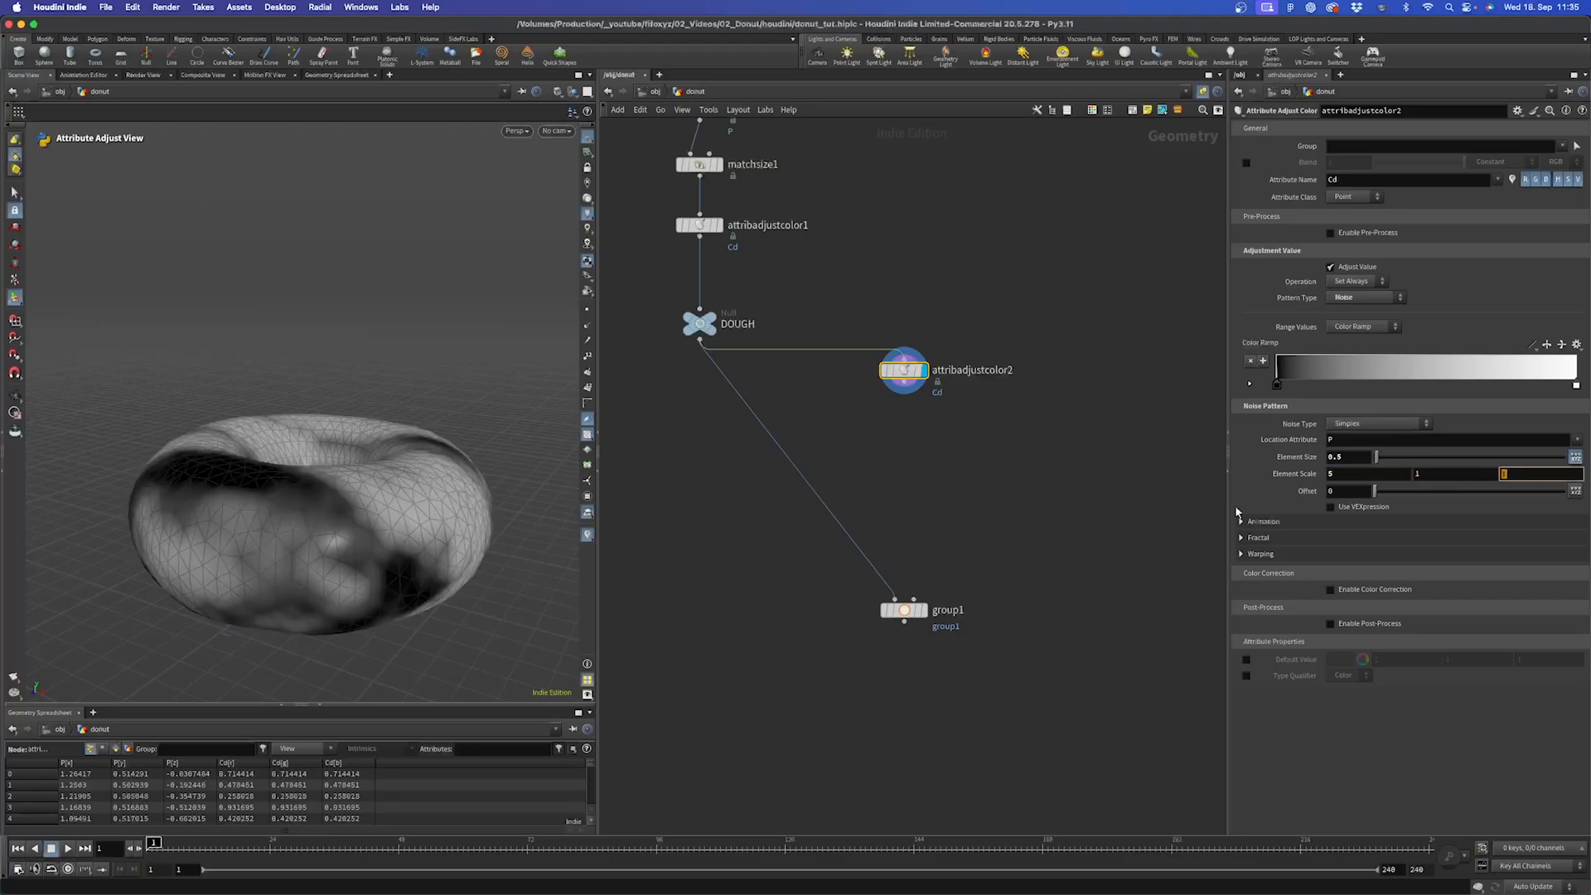
pyautogui.write('5')
pyautogui.press('Return')
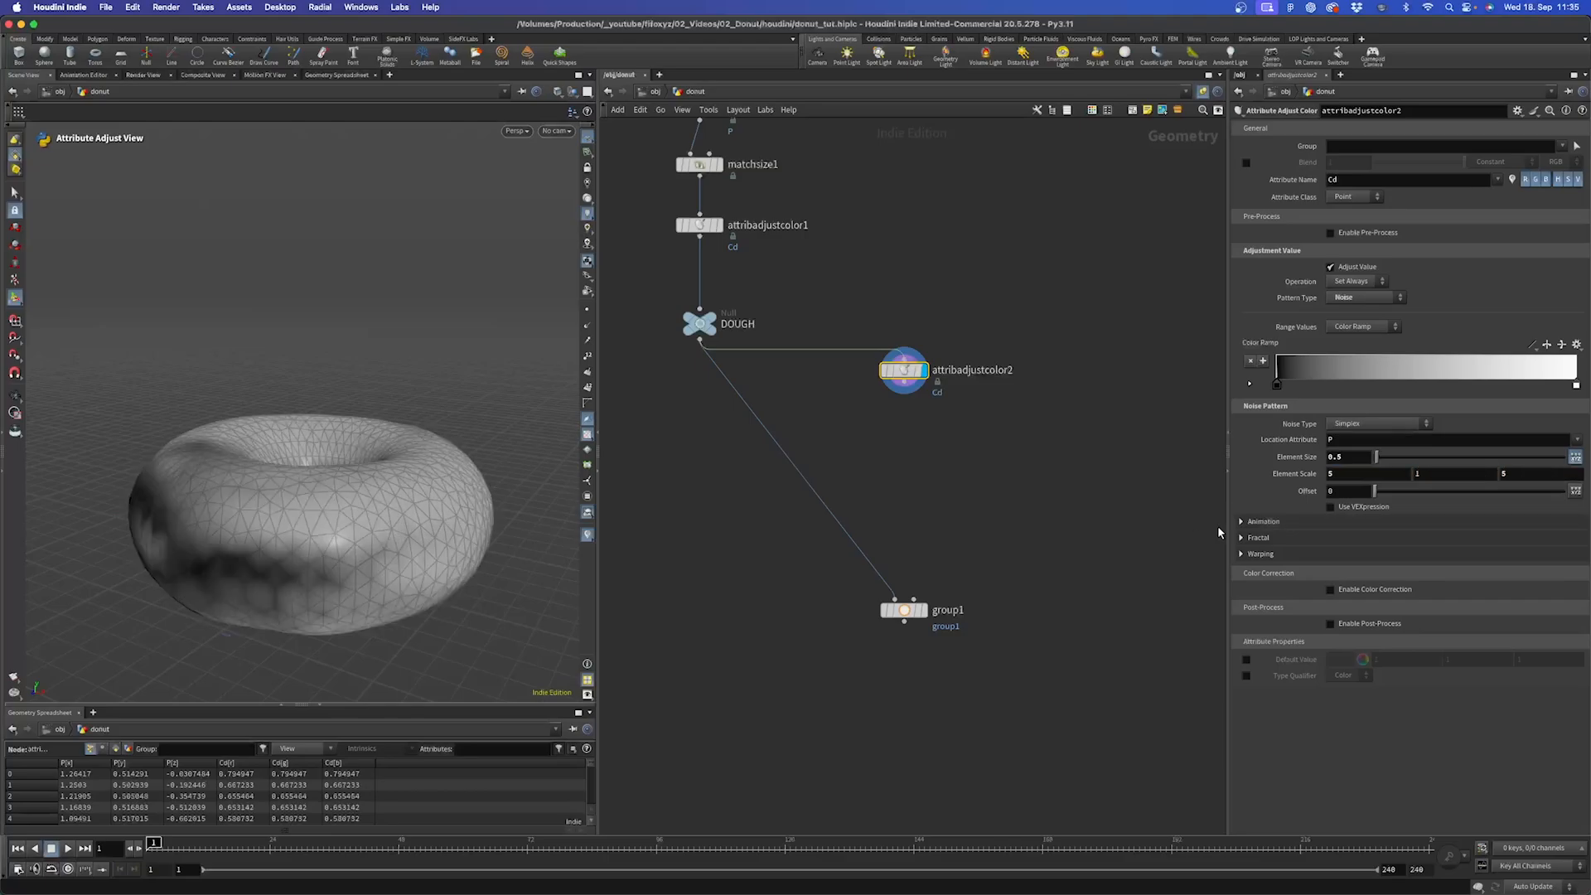
# Set the noise element scale of attribadjustcolor2 to 0.5 on X and Z and inspect the stretched pattern around the donut.
pyautogui.click(1356, 476)
pyautogui.write('0.5')
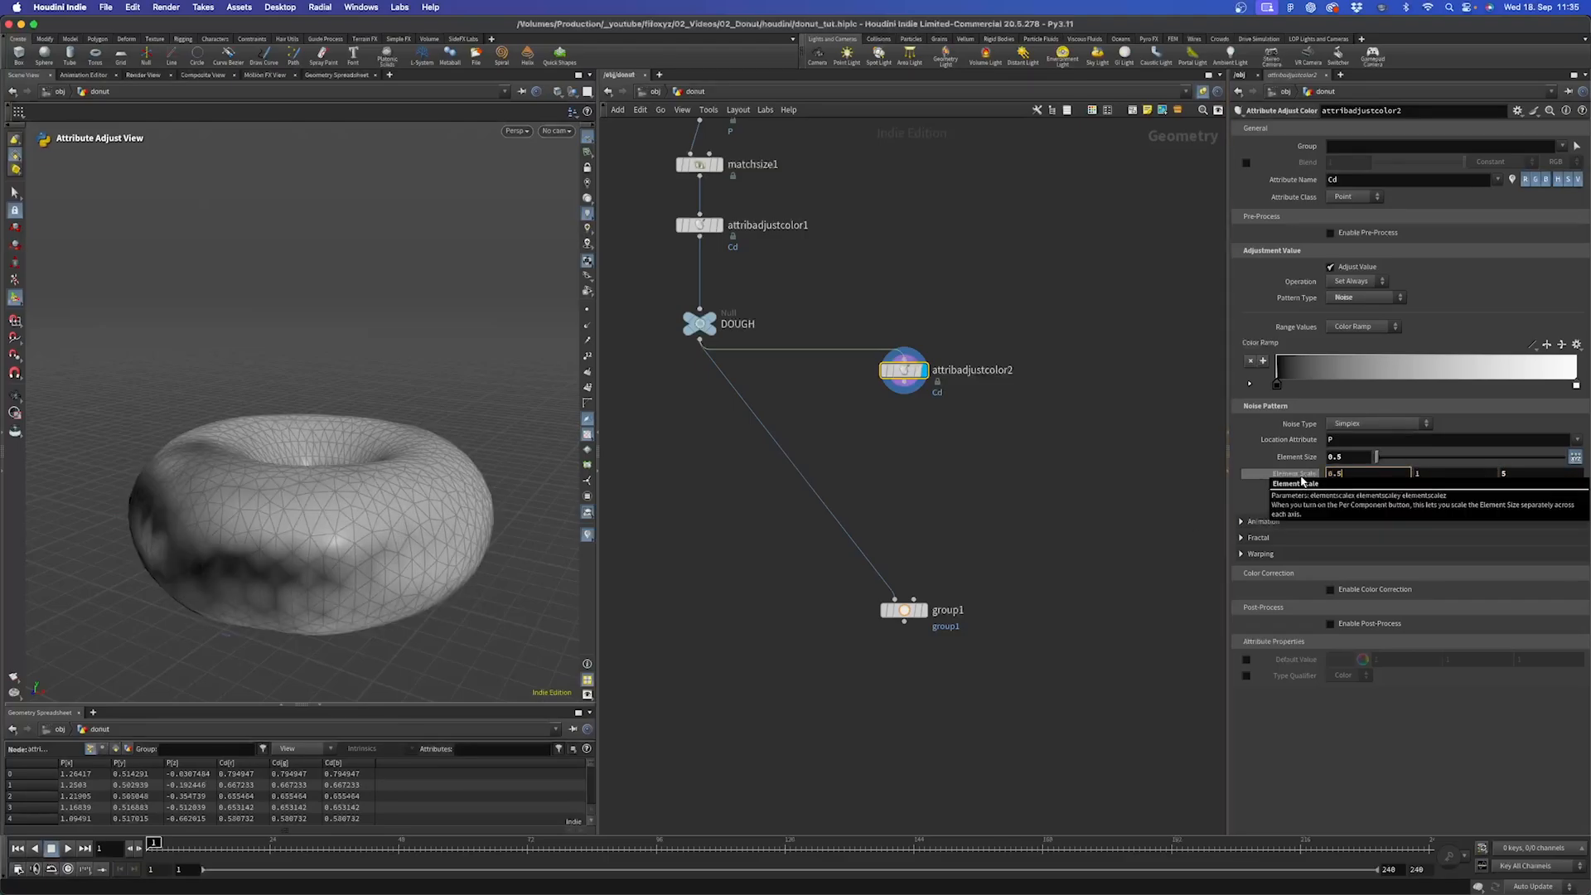
pyautogui.press('Tab')
pyautogui.press('Tab')
pyautogui.write('0.5')
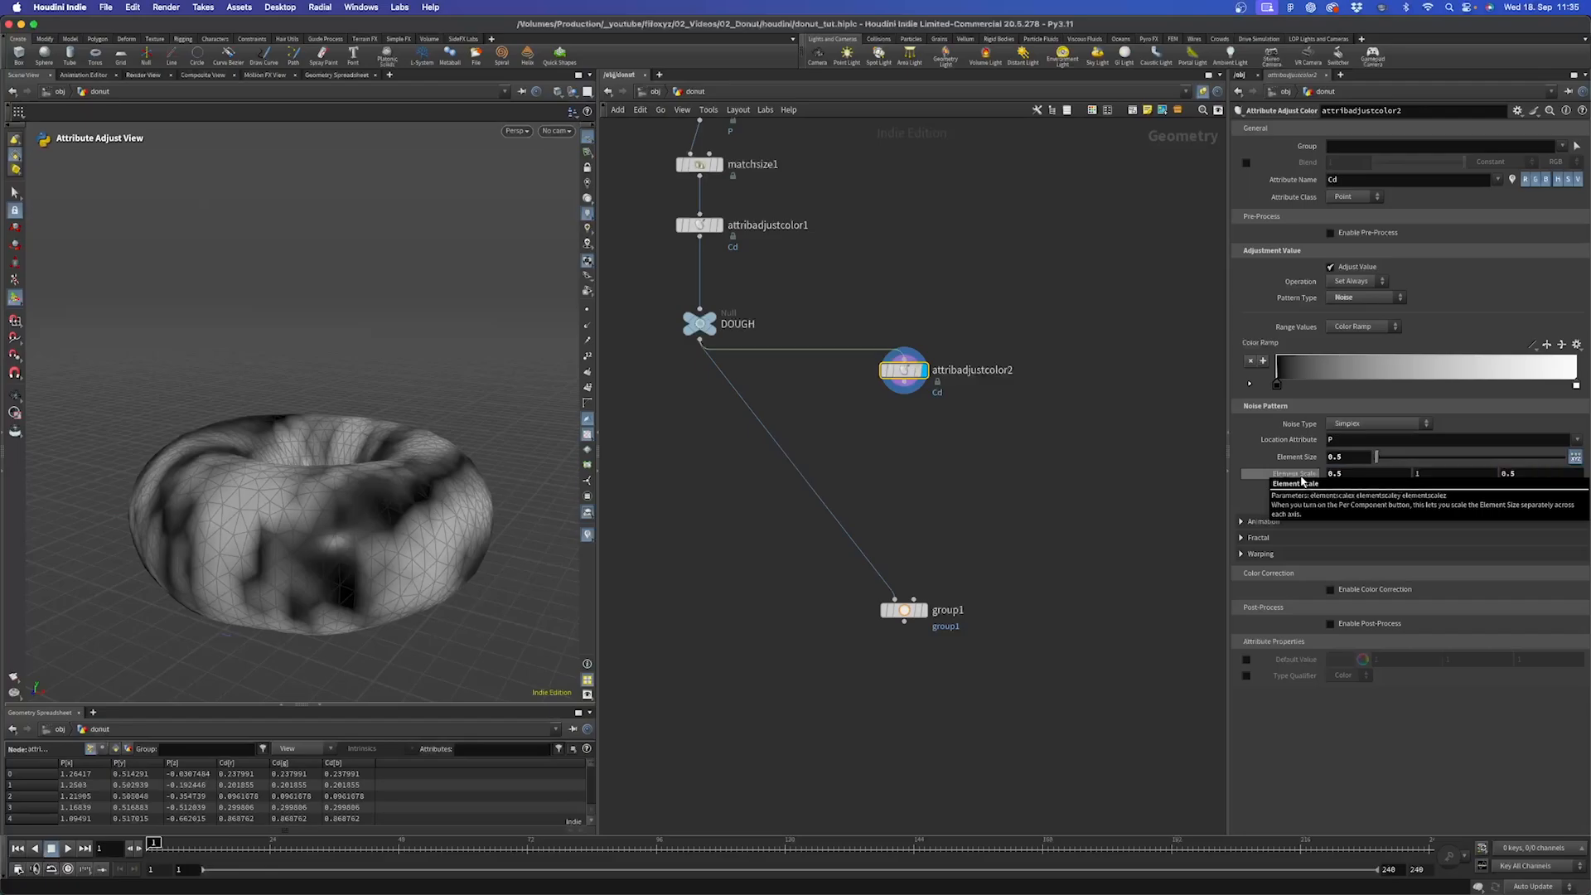
pyautogui.press('Return')
pyautogui.scroll(-3, 290, 419)
pyautogui.keyDown('alt'); pyautogui.moveTo(284, 433); pyautogui.dragTo(593, 431); pyautogui.keyUp('alt')
pyautogui.press('Return')
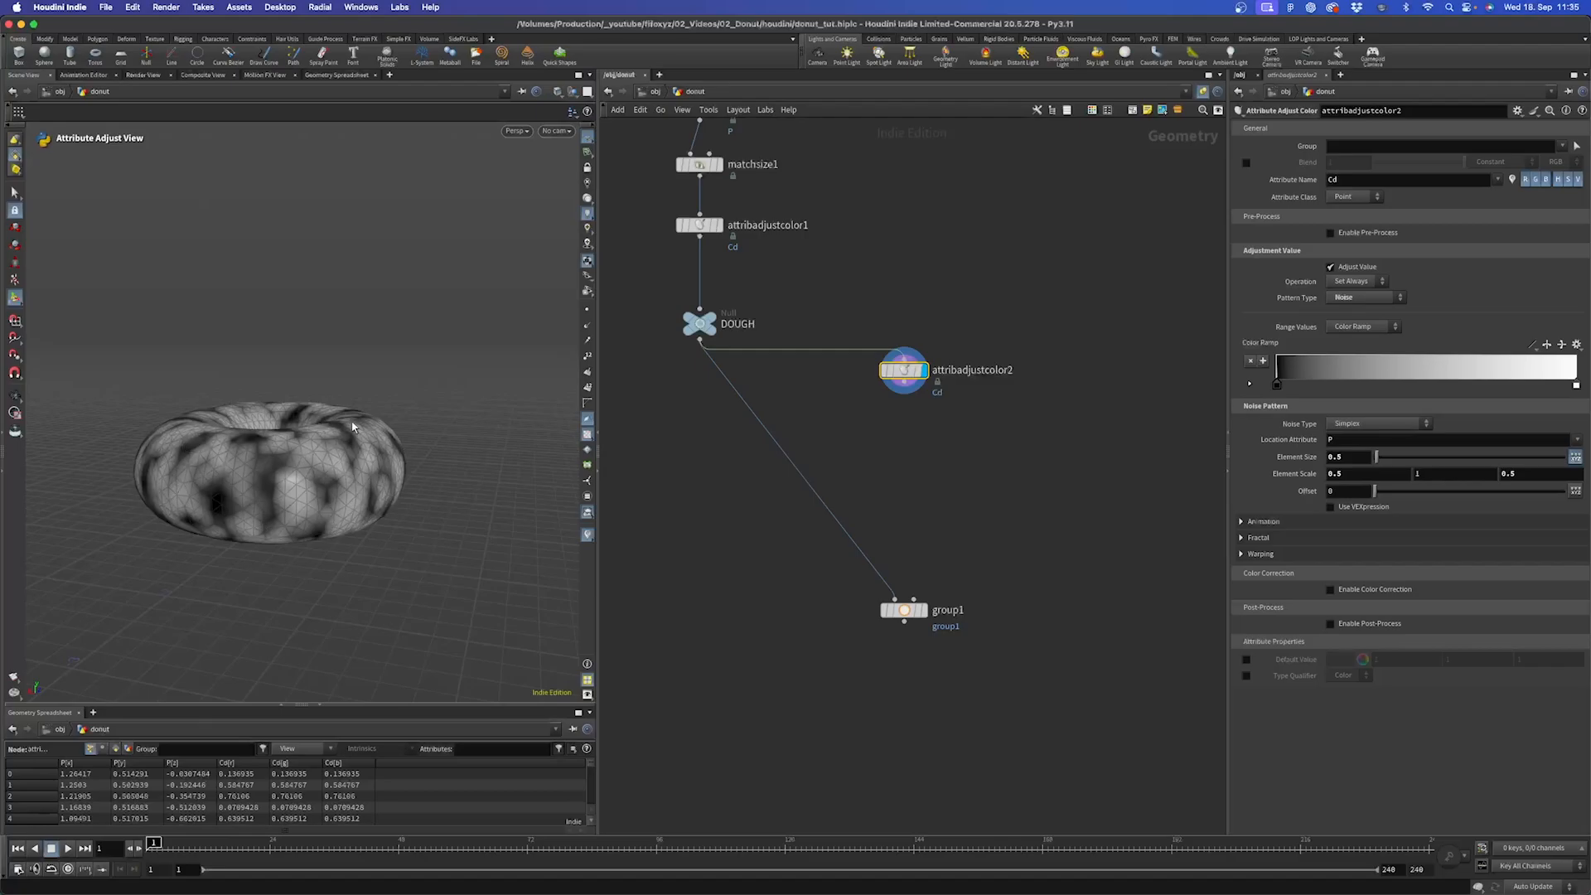
pyautogui.keyDown('alt'); pyautogui.moveTo(429, 448); pyautogui.dragTo(378, 416); pyautogui.keyUp('alt')
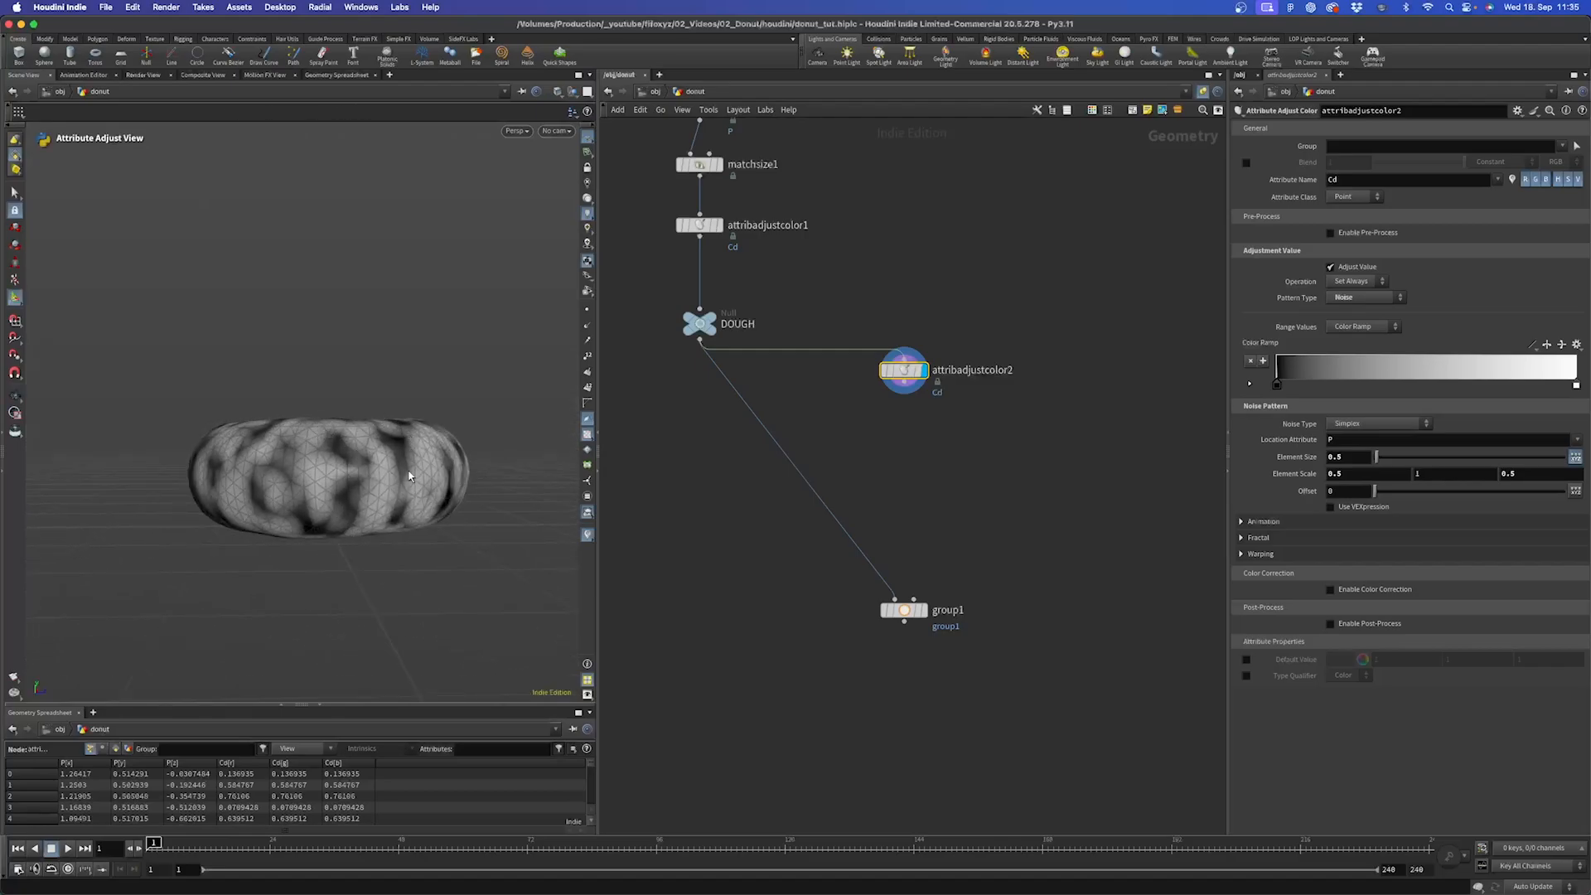
pyautogui.keyDown('alt'); pyautogui.moveTo(455, 508); pyautogui.dragTo(466, 439); pyautogui.keyUp('alt')
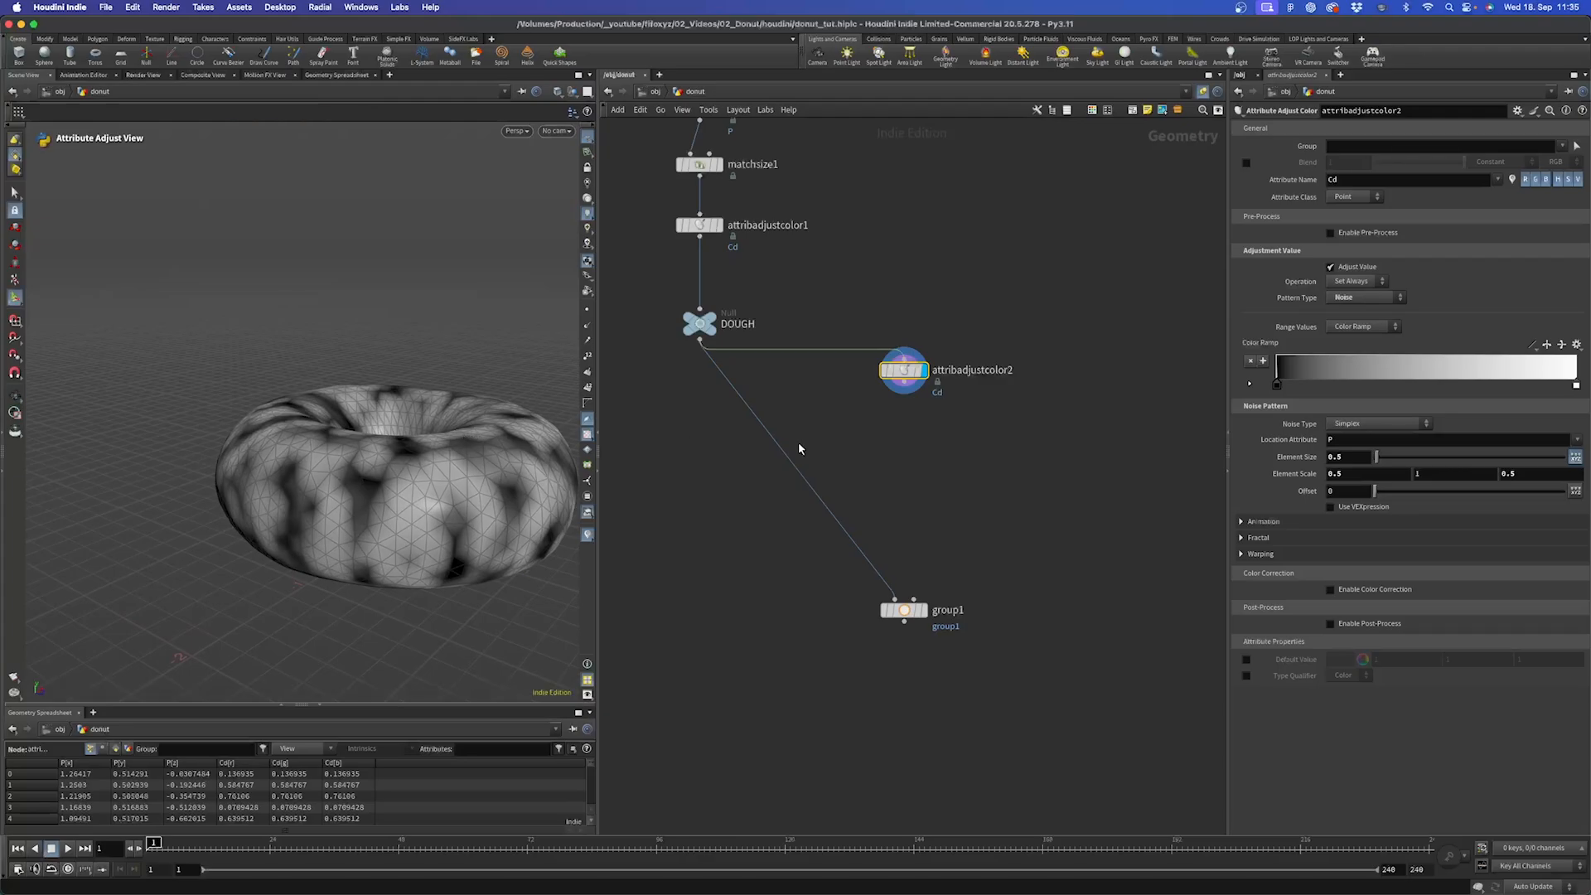
# Add a Group node directly below attribadjustcolor2, wire it to that node's output and display it.
pyautogui.moveTo(913, 378); pyautogui.dragTo(920, 377)
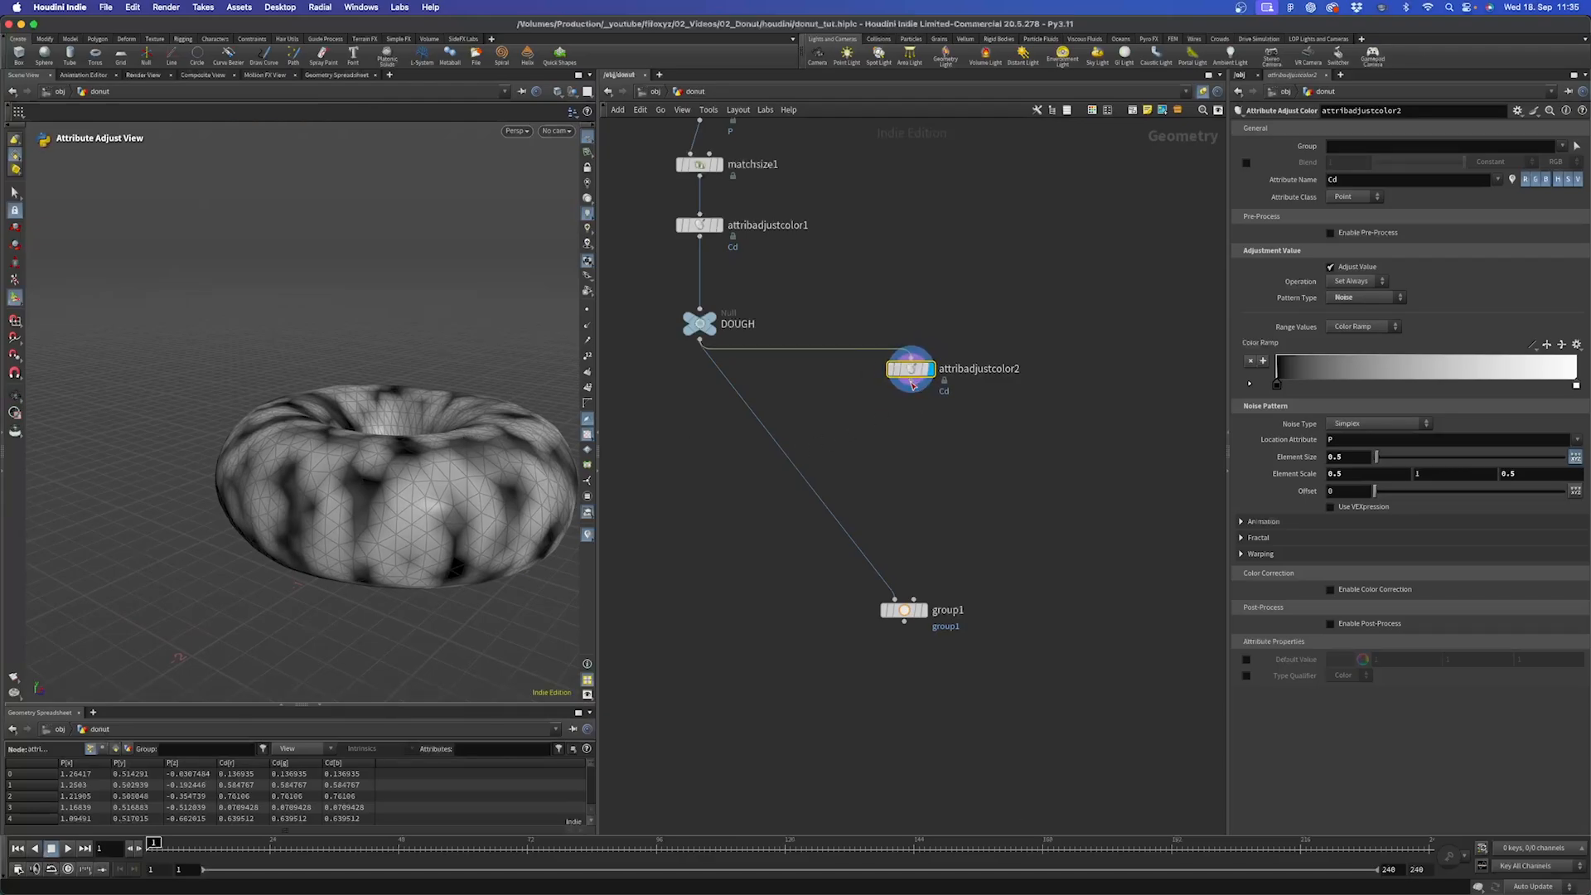
pyautogui.click(910, 382)
pyautogui.press('Tab')
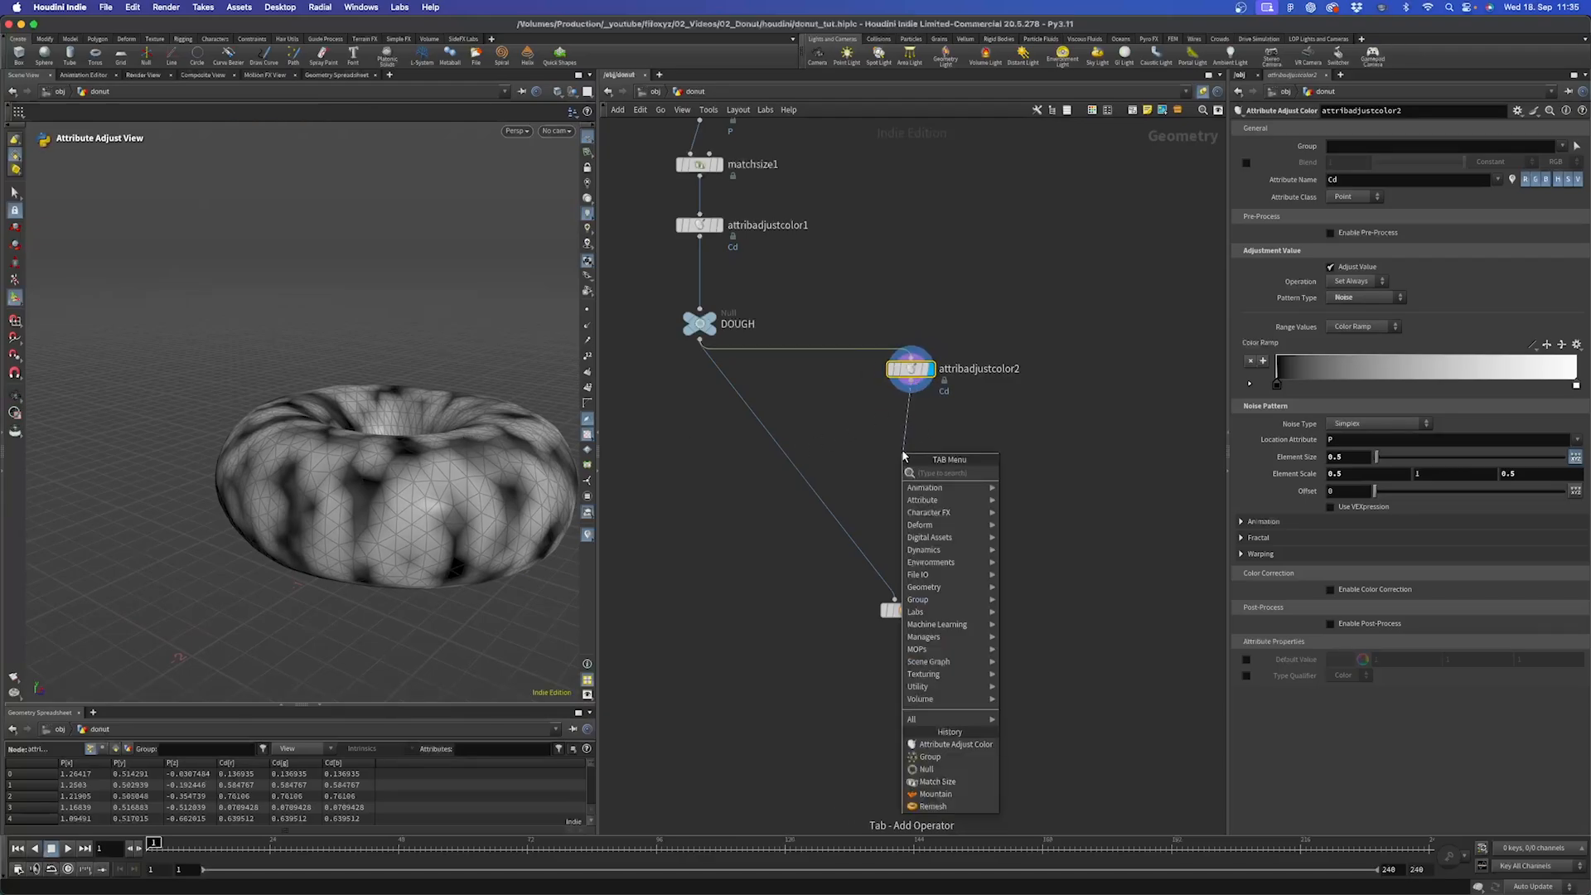
pyautogui.write('grou')
pyautogui.press('Return')
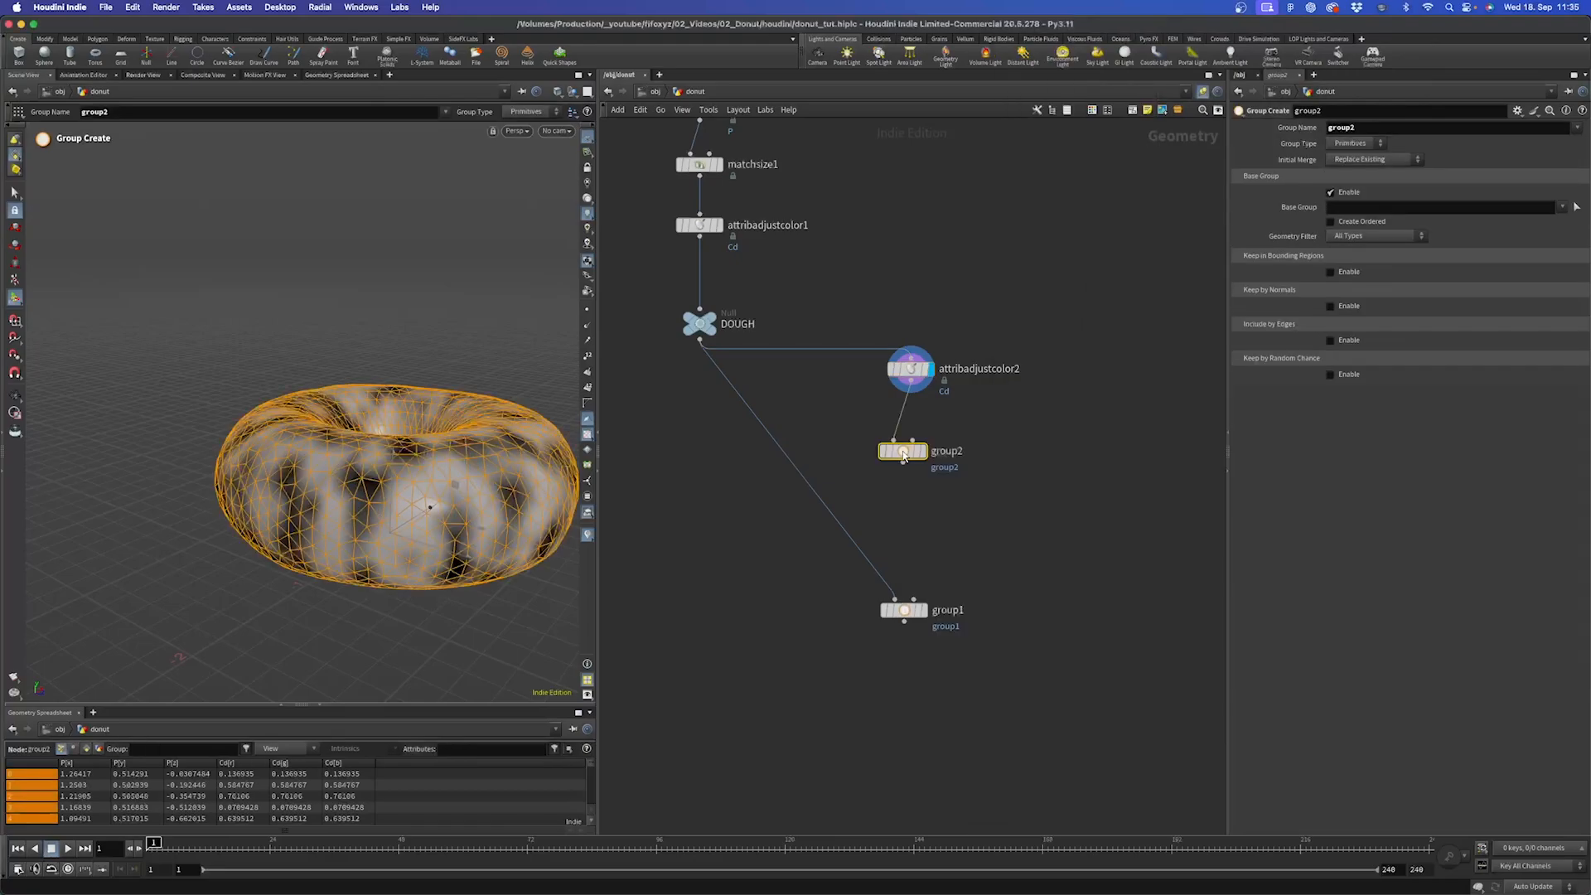
pyautogui.moveTo(903, 455); pyautogui.dragTo(912, 424)
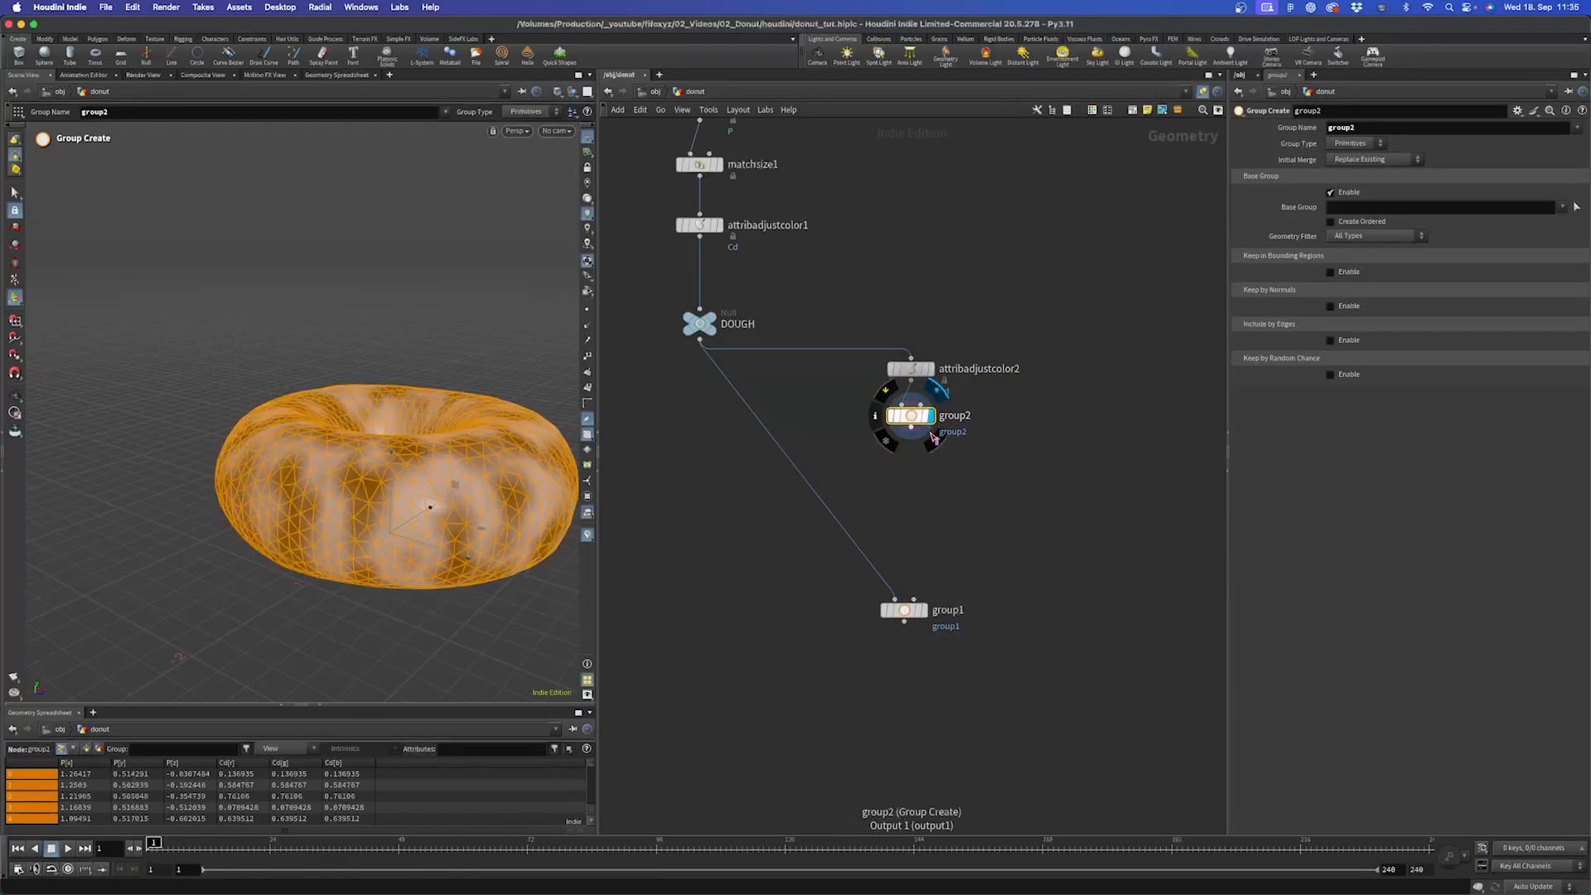
pyautogui.click(901, 369)
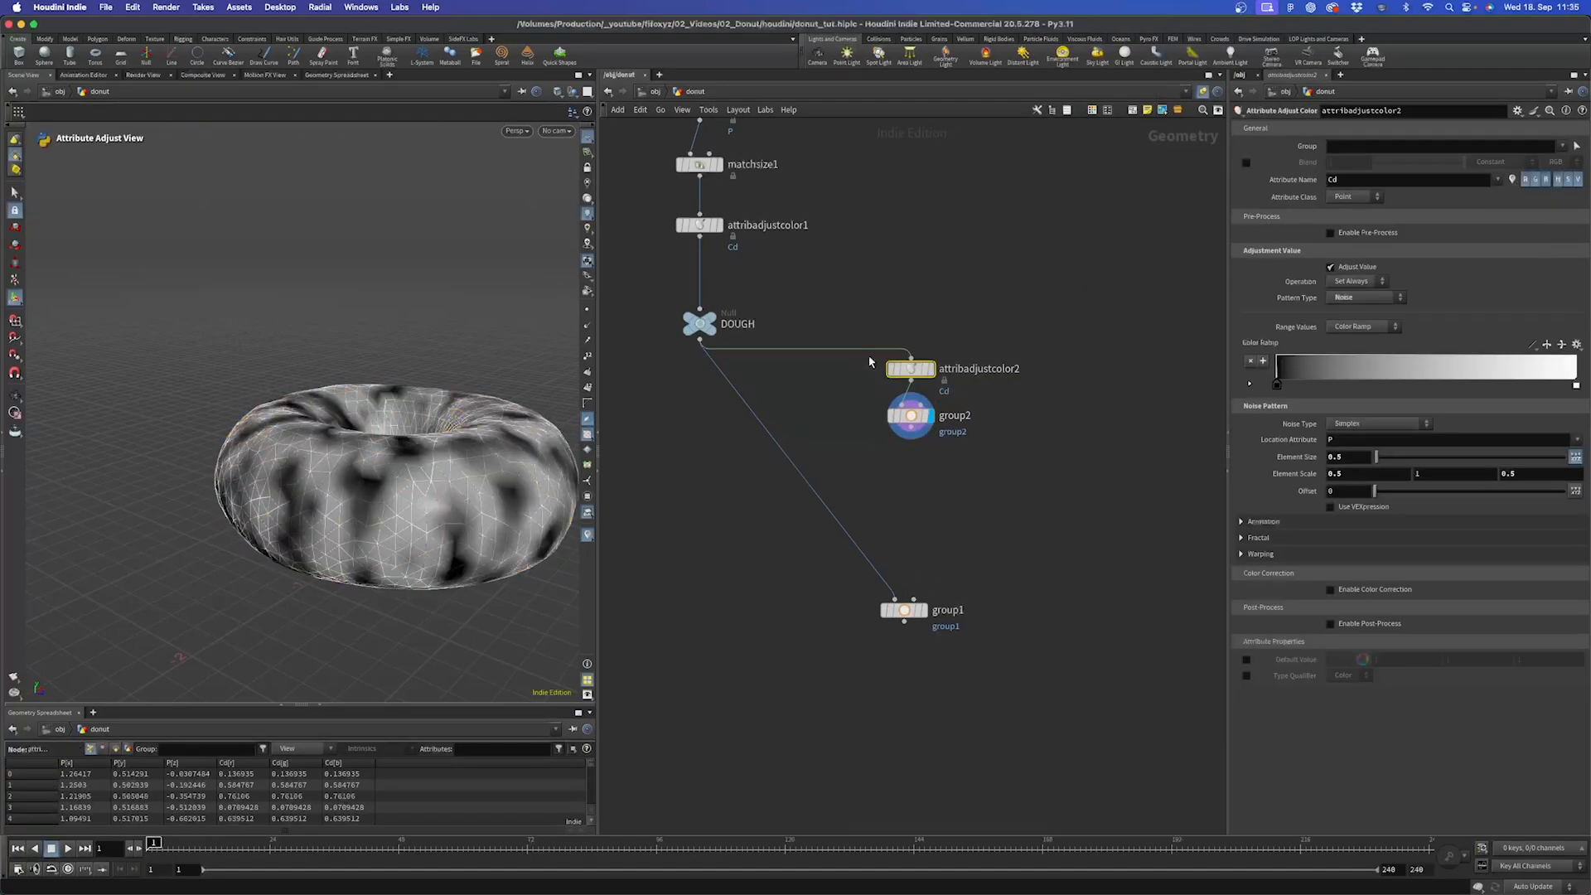
pyautogui.click(911, 415)
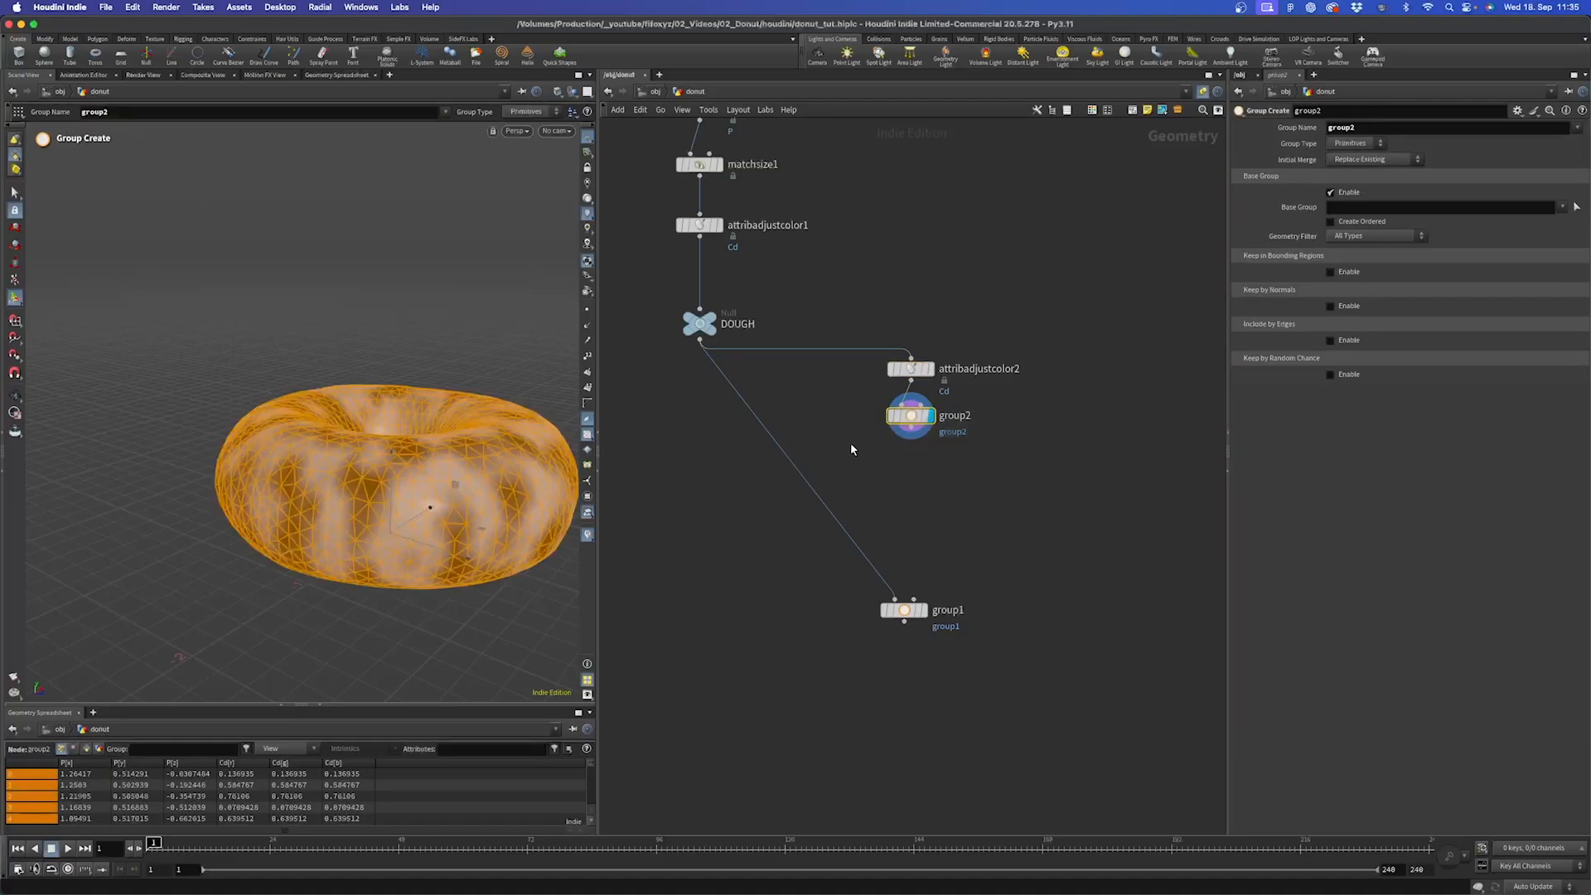
pyautogui.click(1346, 145)
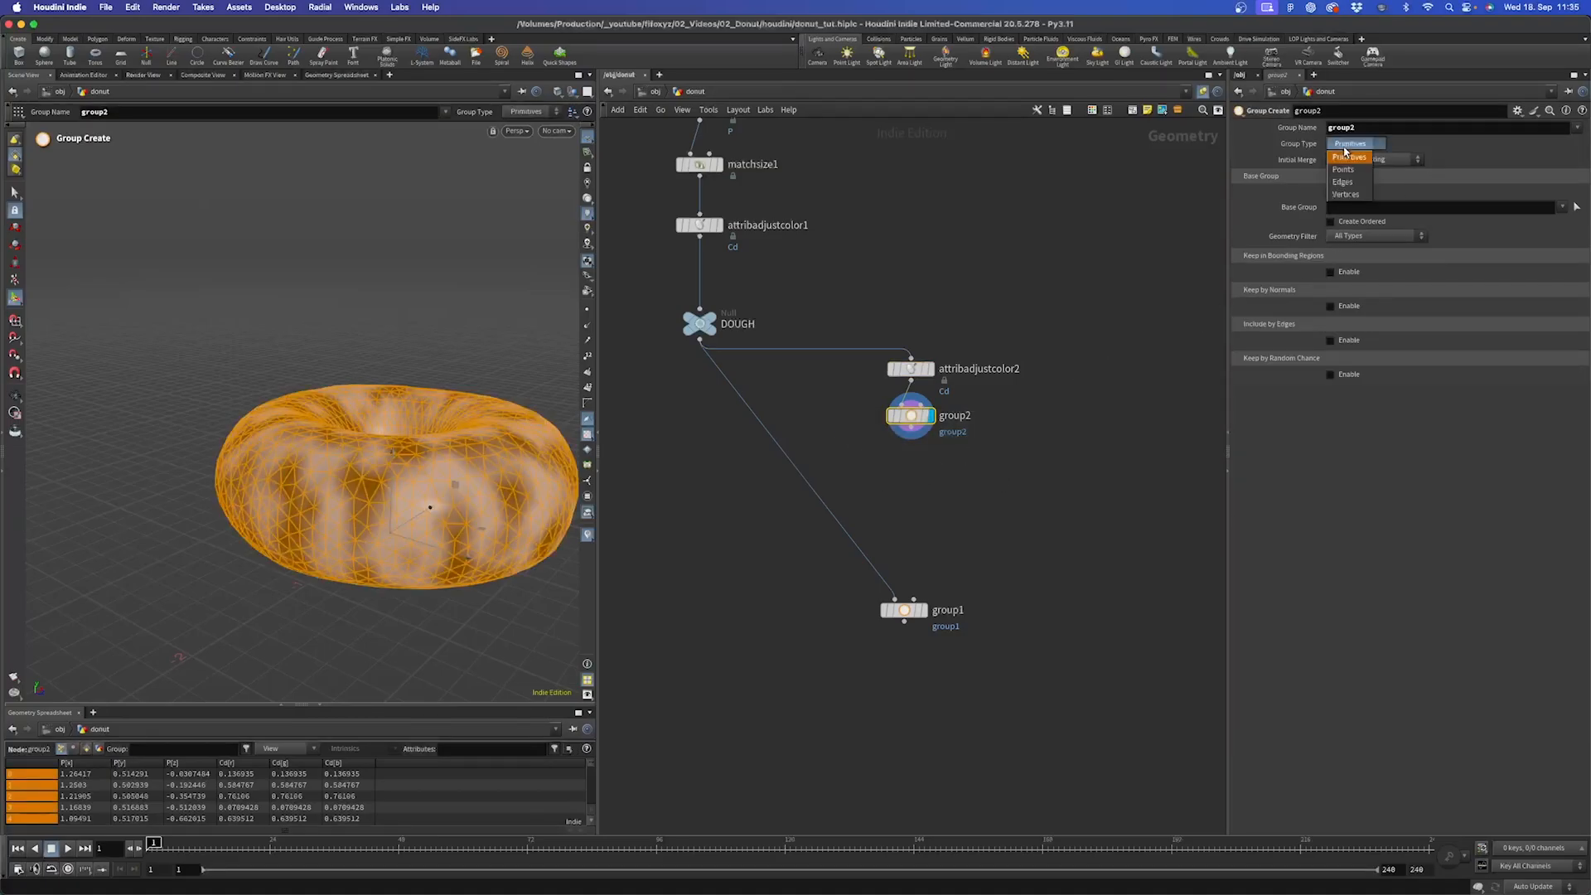
pyautogui.click(1349, 158)
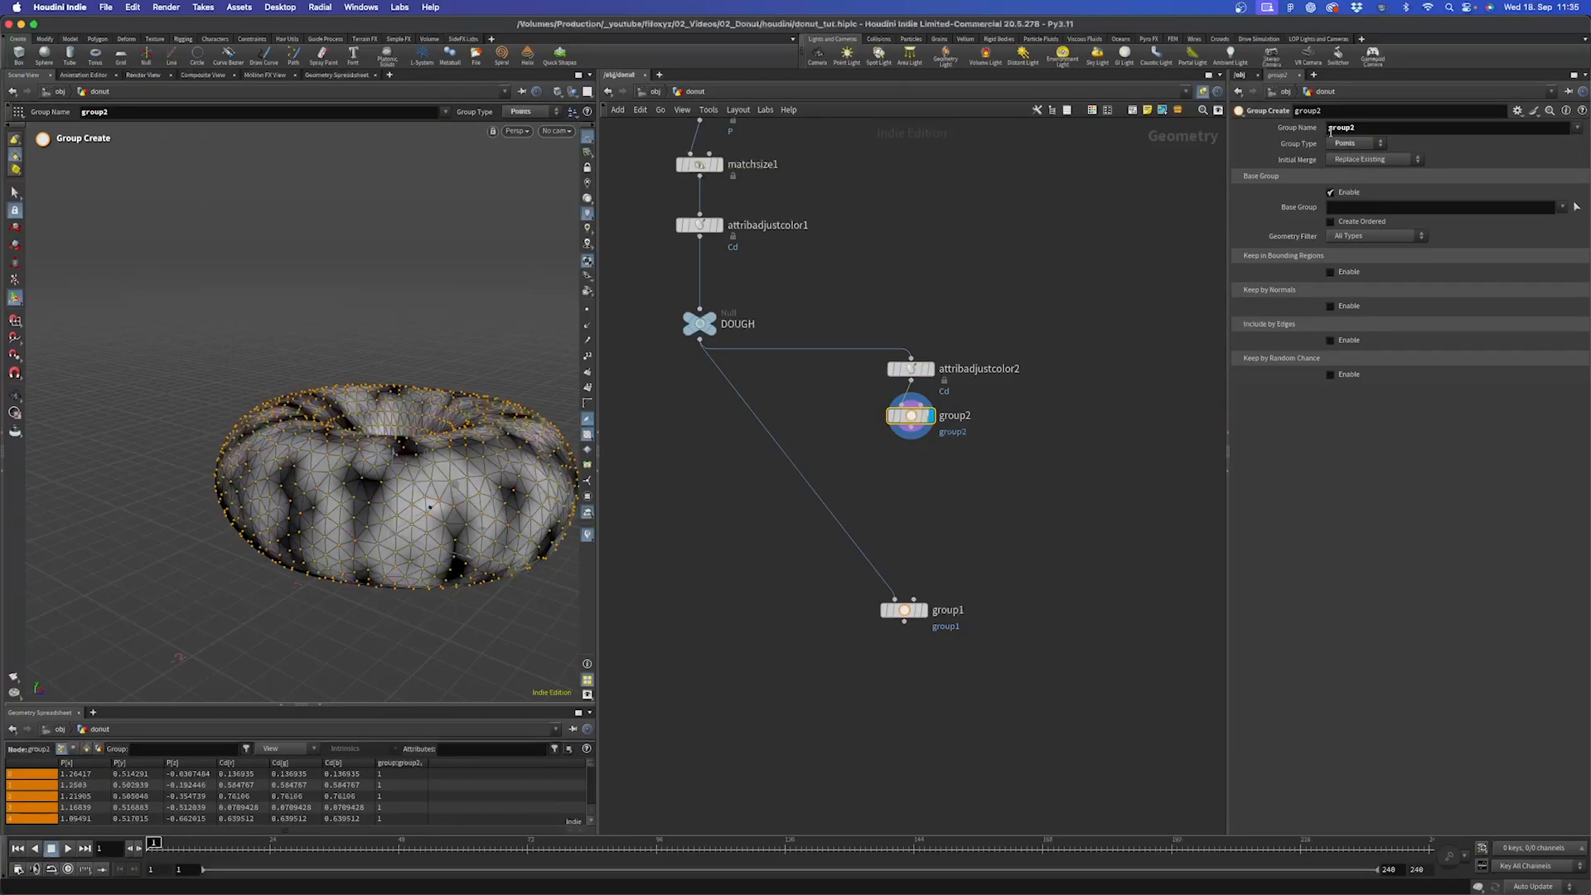
pyautogui.click(1347, 205)
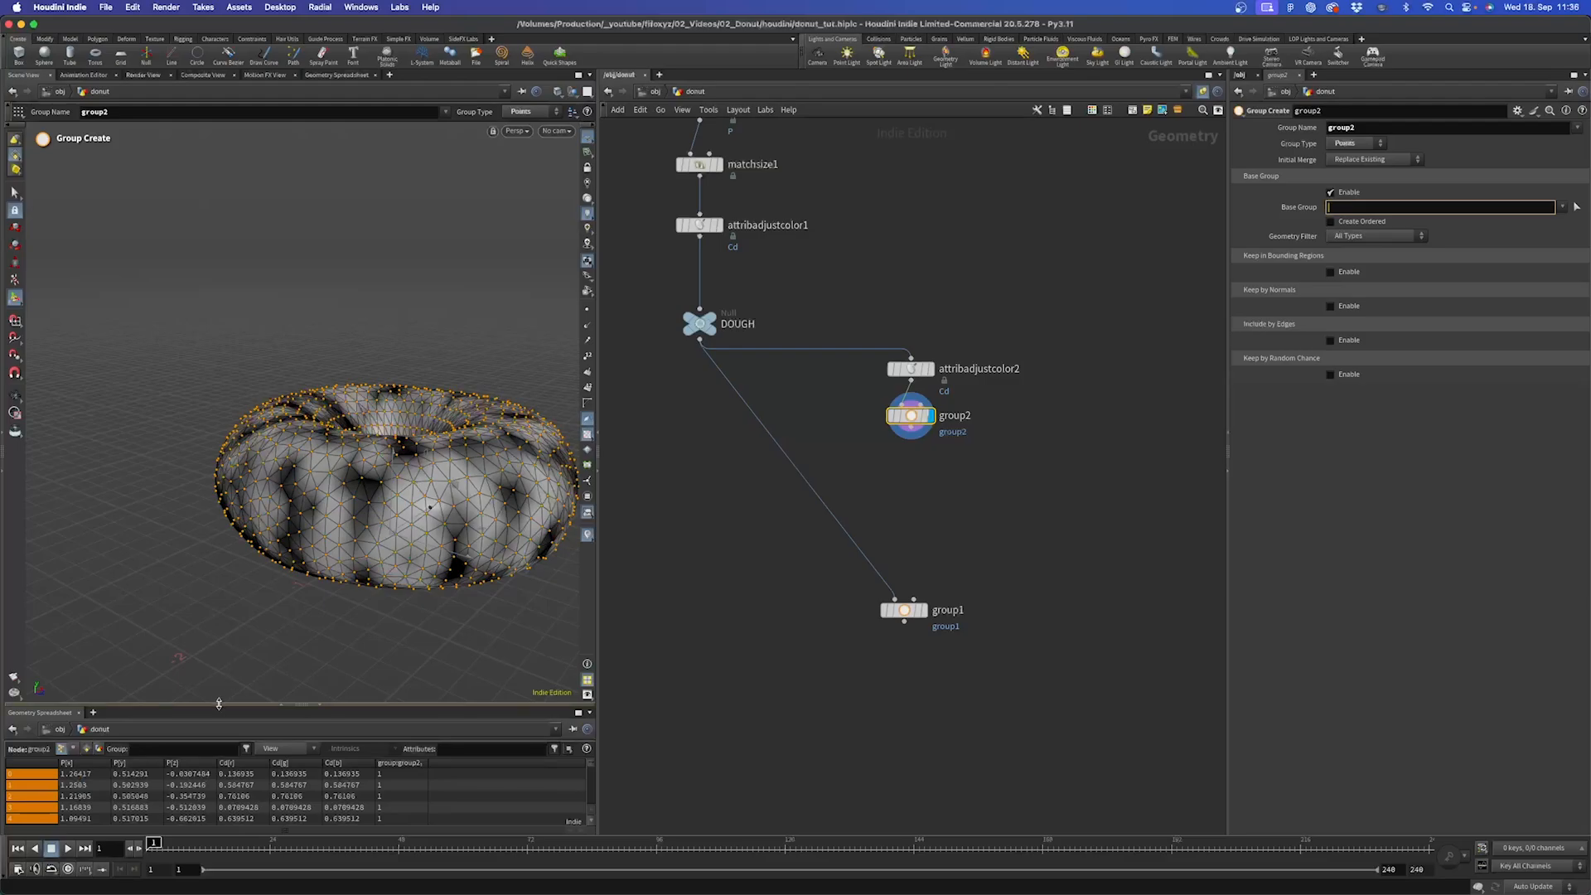
pyautogui.moveTo(219, 704); pyautogui.dragTo(227, 563)
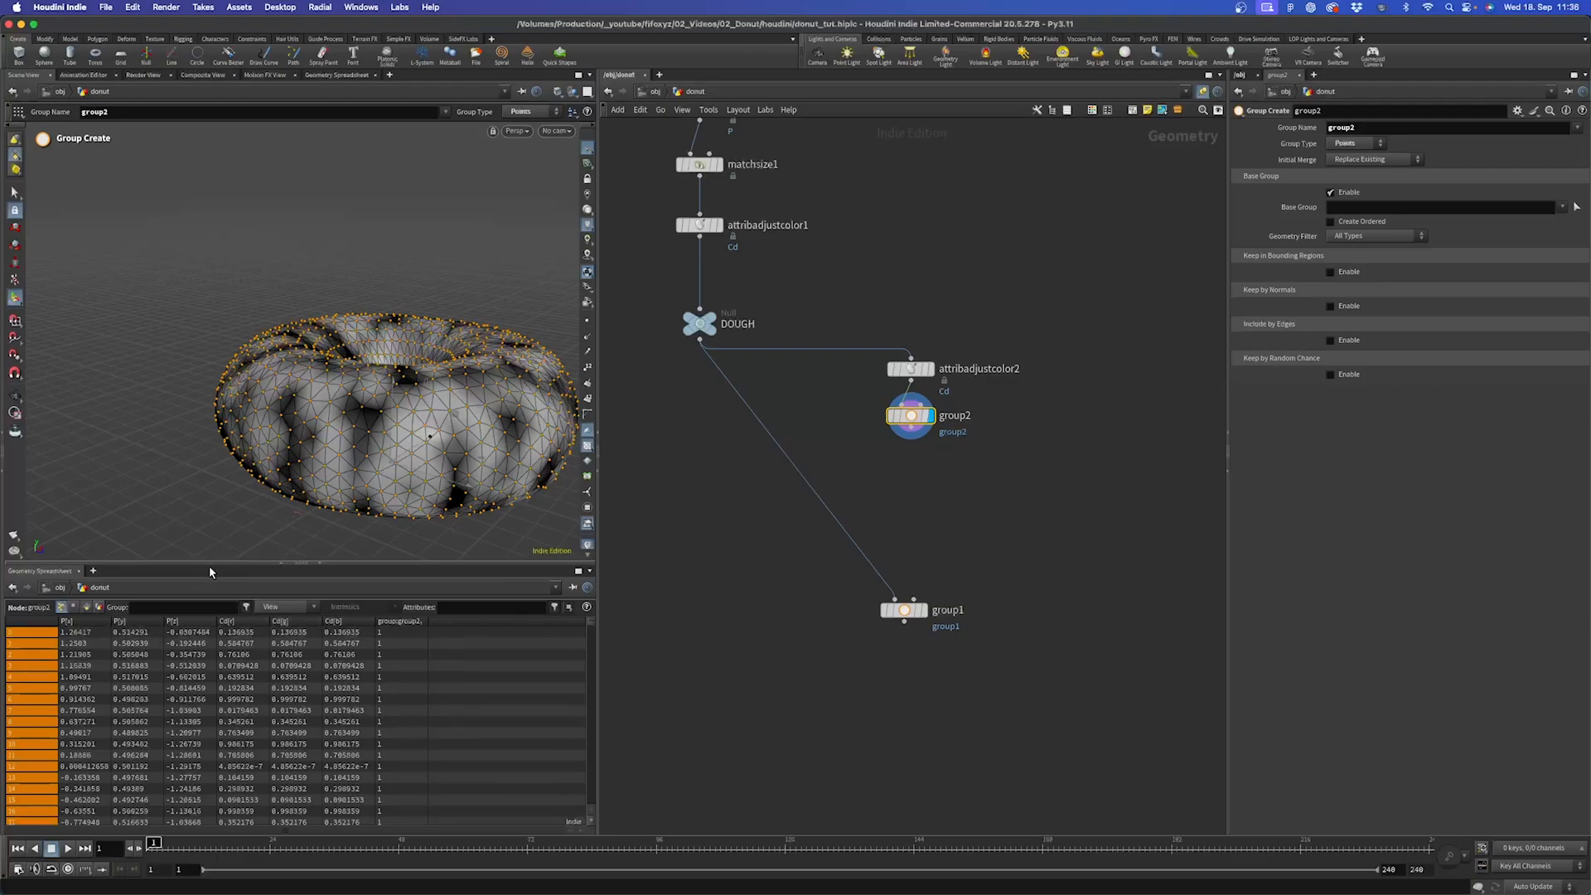
pyautogui.moveTo(208, 565); pyautogui.dragTo(212, 709)
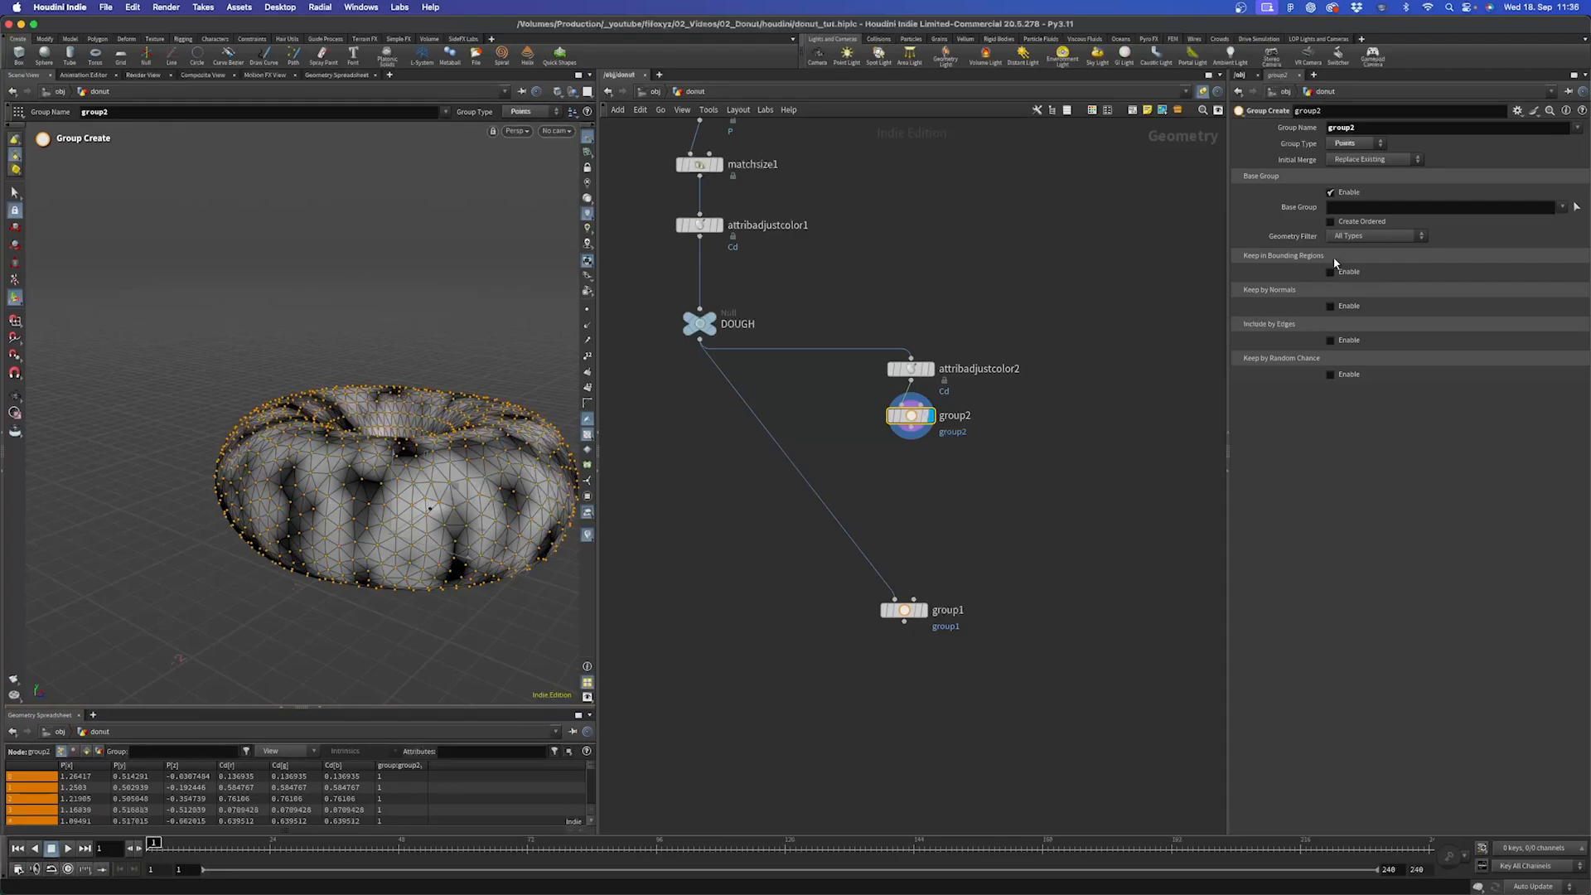
pyautogui.click(1352, 210)
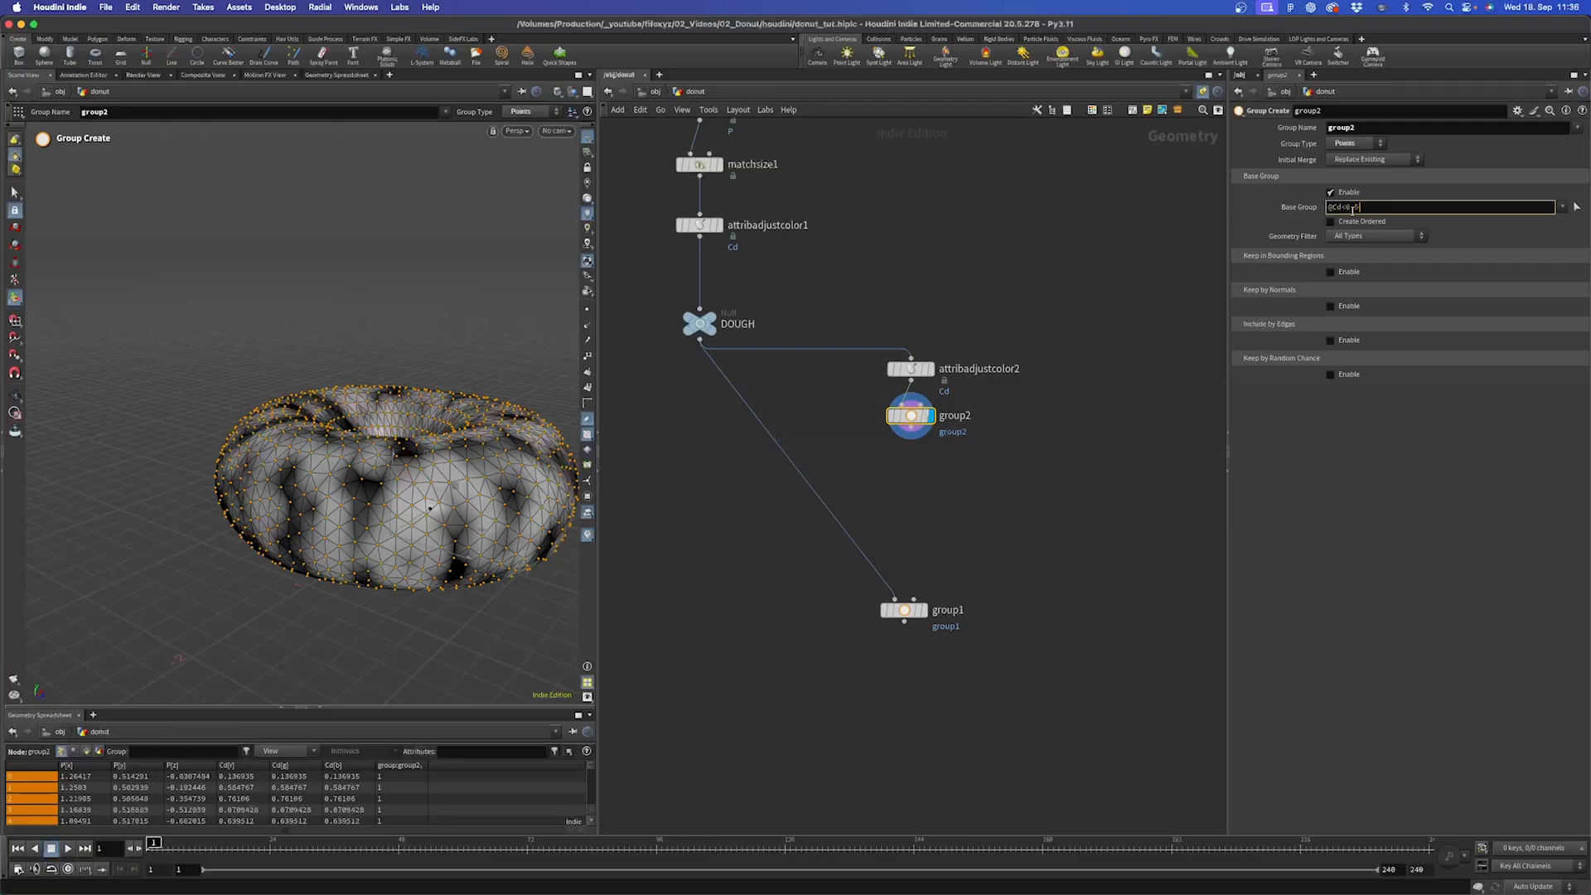
pyautogui.press('Return')
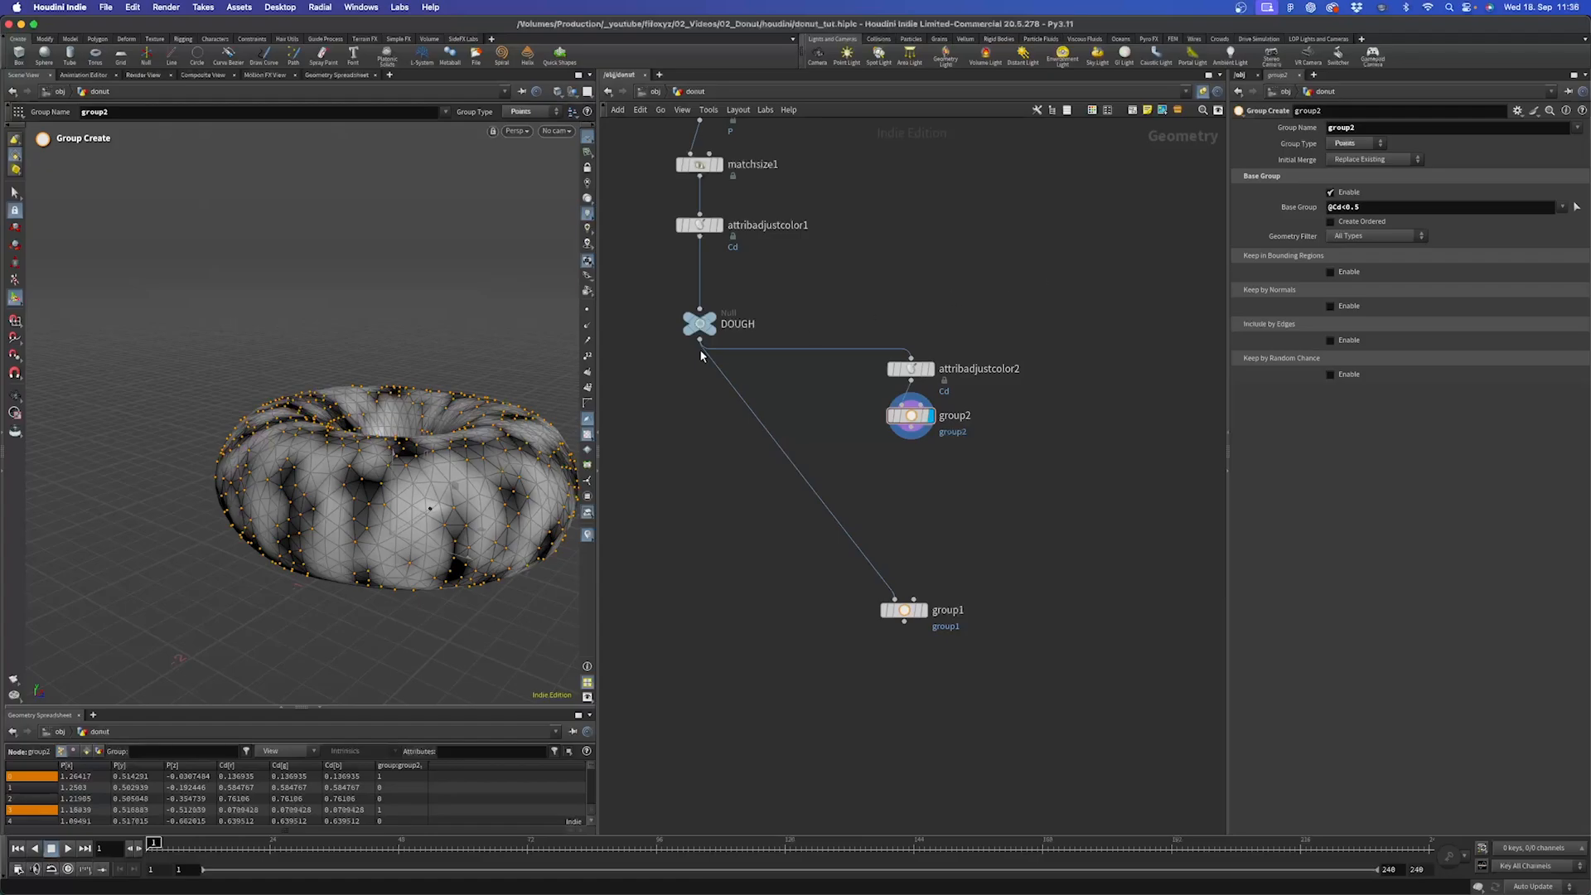
pyautogui.scroll(-2, 394, 459)
pyautogui.keyDown('alt'); pyautogui.moveTo(394, 458); pyautogui.dragTo(430, 459); pyautogui.keyUp('alt')
pyautogui.scroll(3, 398, 453)
pyautogui.press('Return')
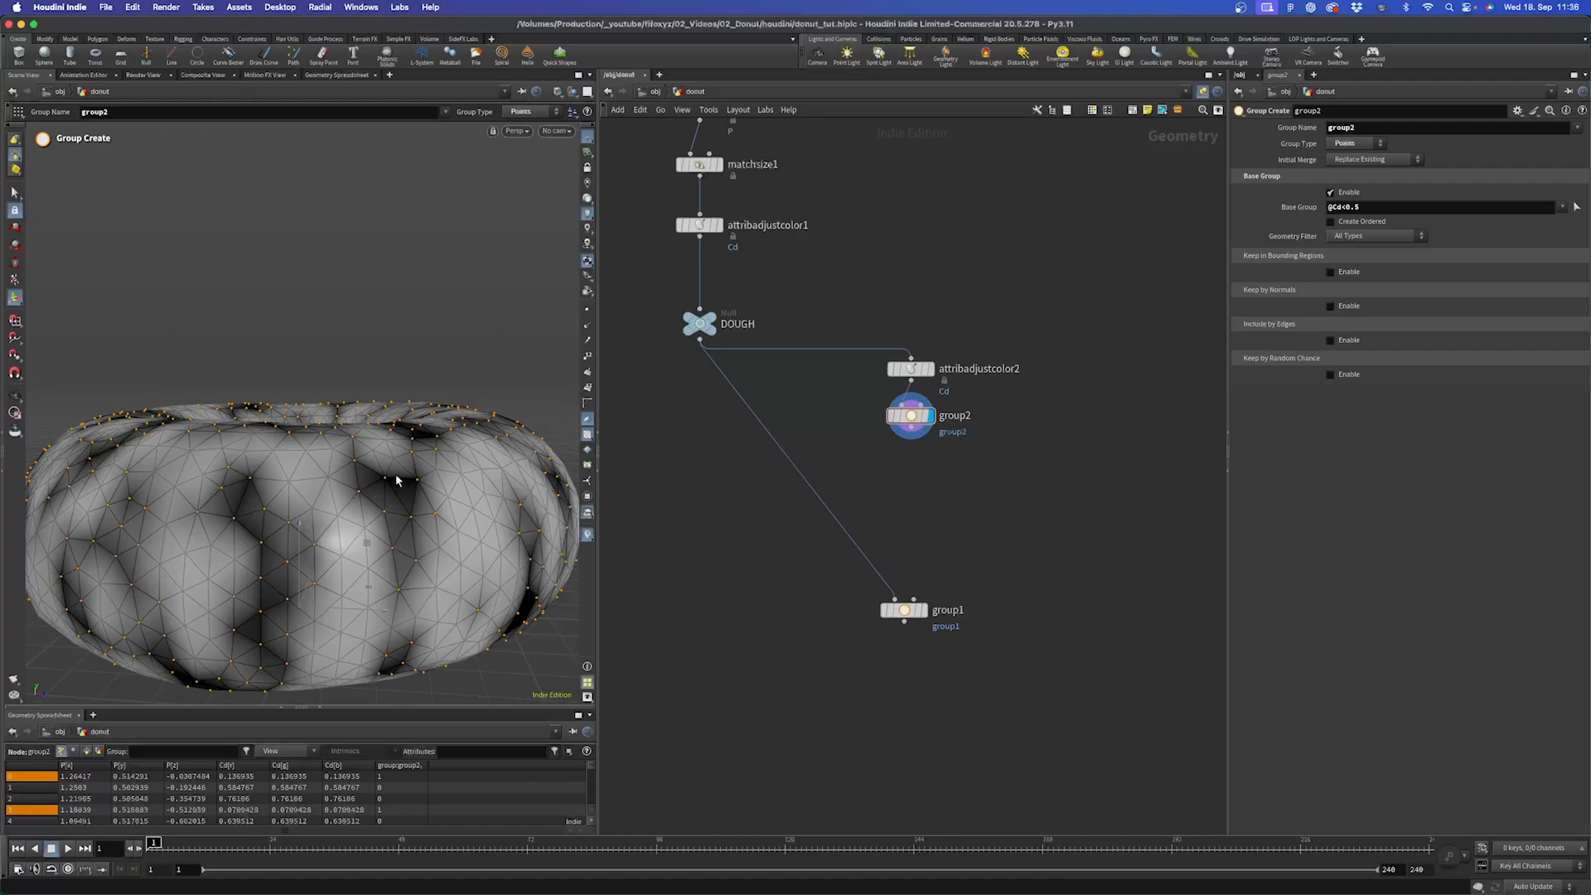
pyautogui.scroll(-3, 390, 473)
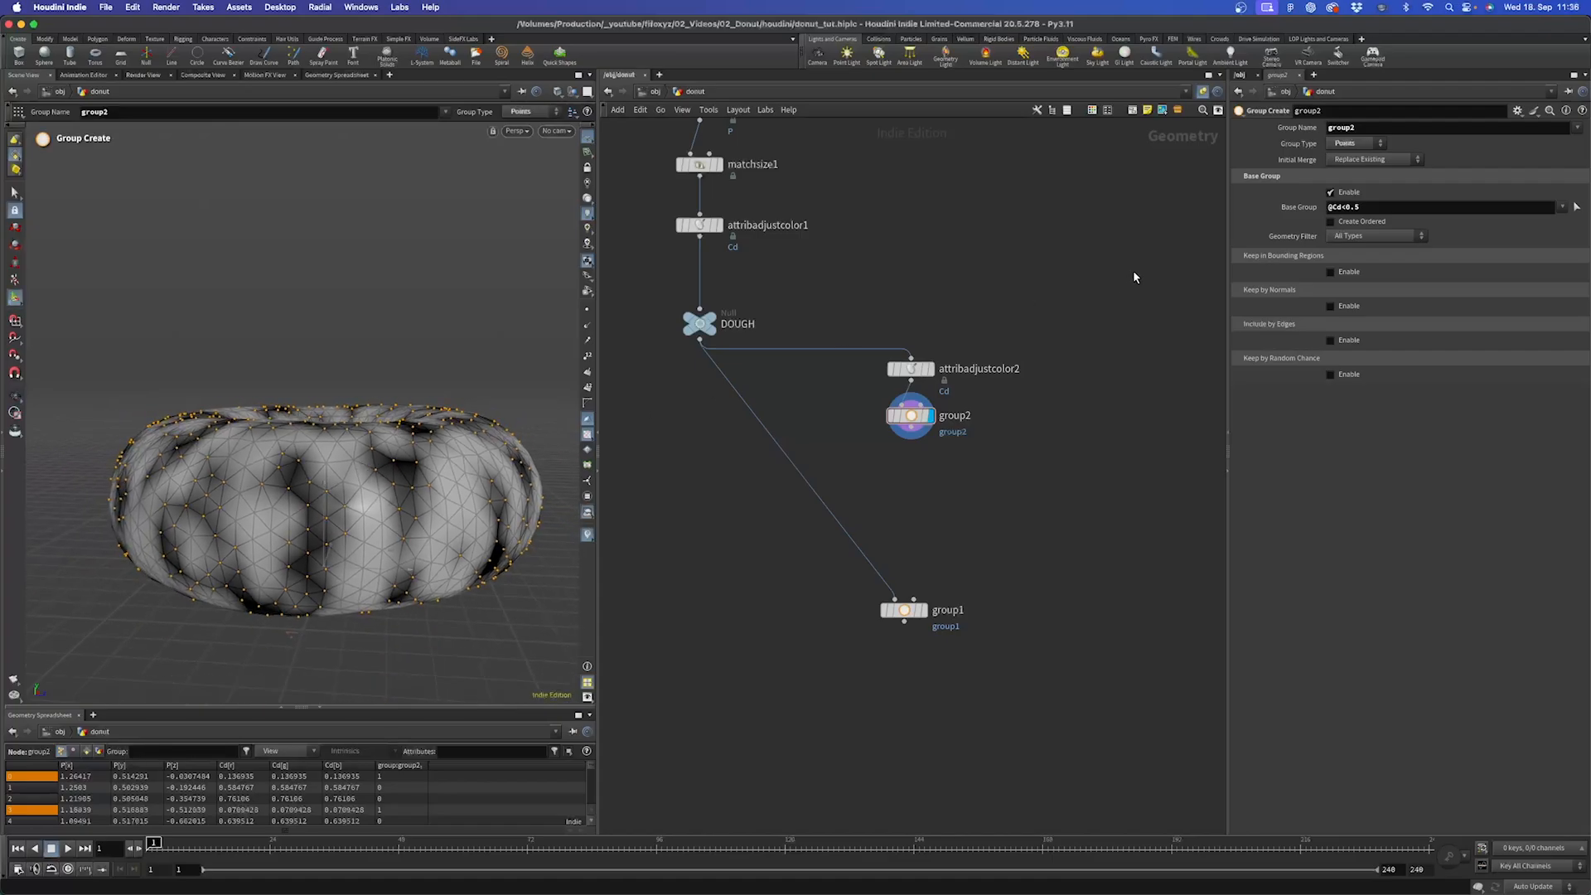
pyautogui.click(1396, 204)
pyautogui.press('BackSpace')
pyautogui.write('8')
pyautogui.press('Return')
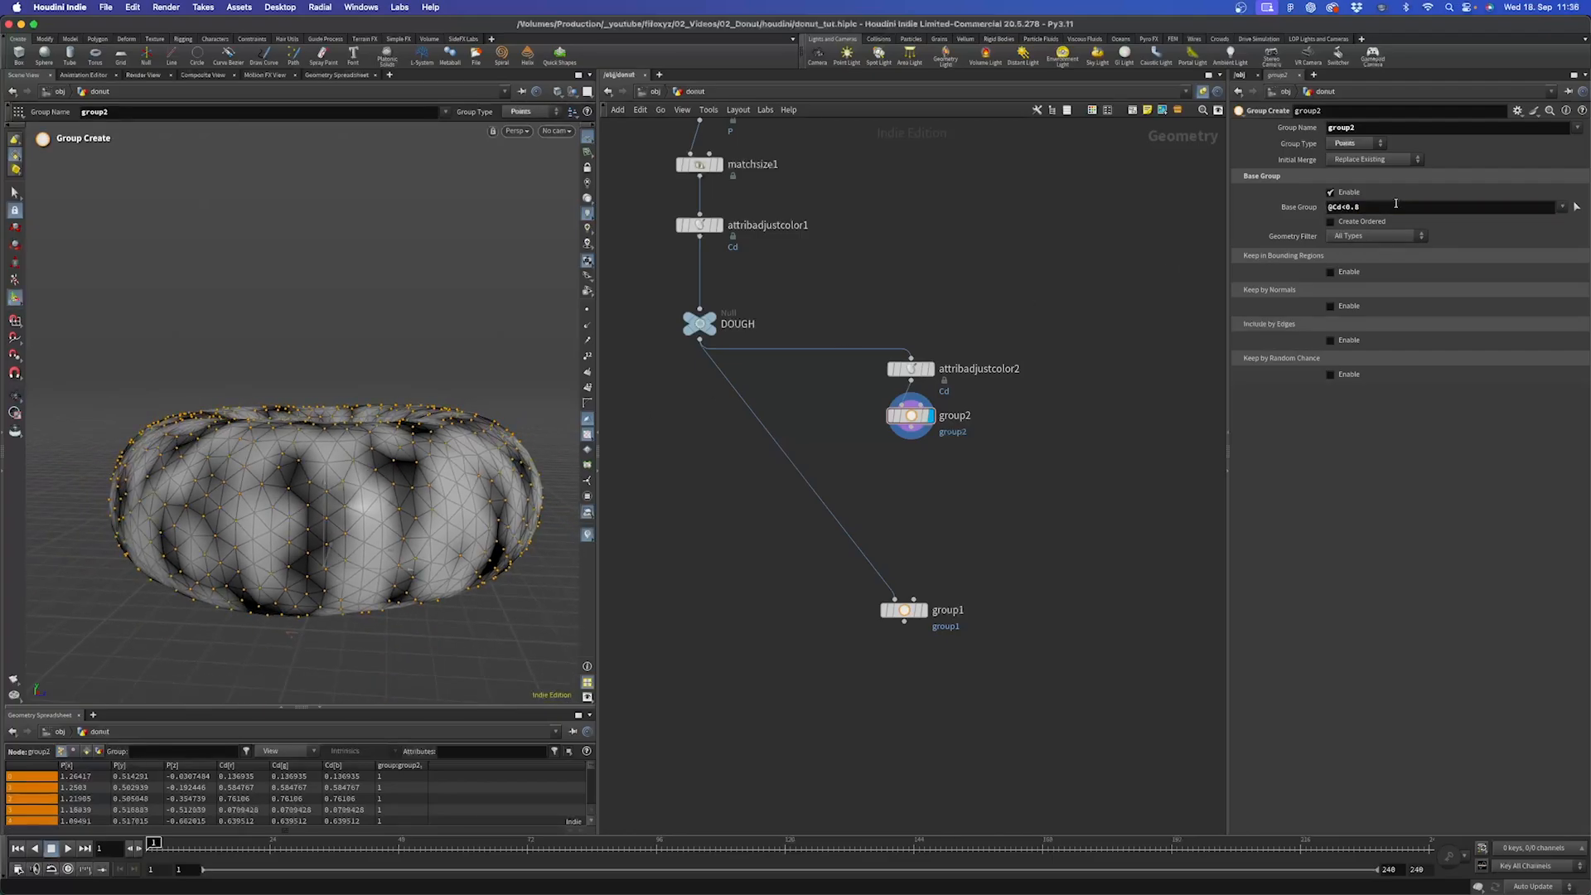
pyautogui.click(1396, 204)
pyautogui.press('BackSpace')
pyautogui.write('1')
pyautogui.press('Return')
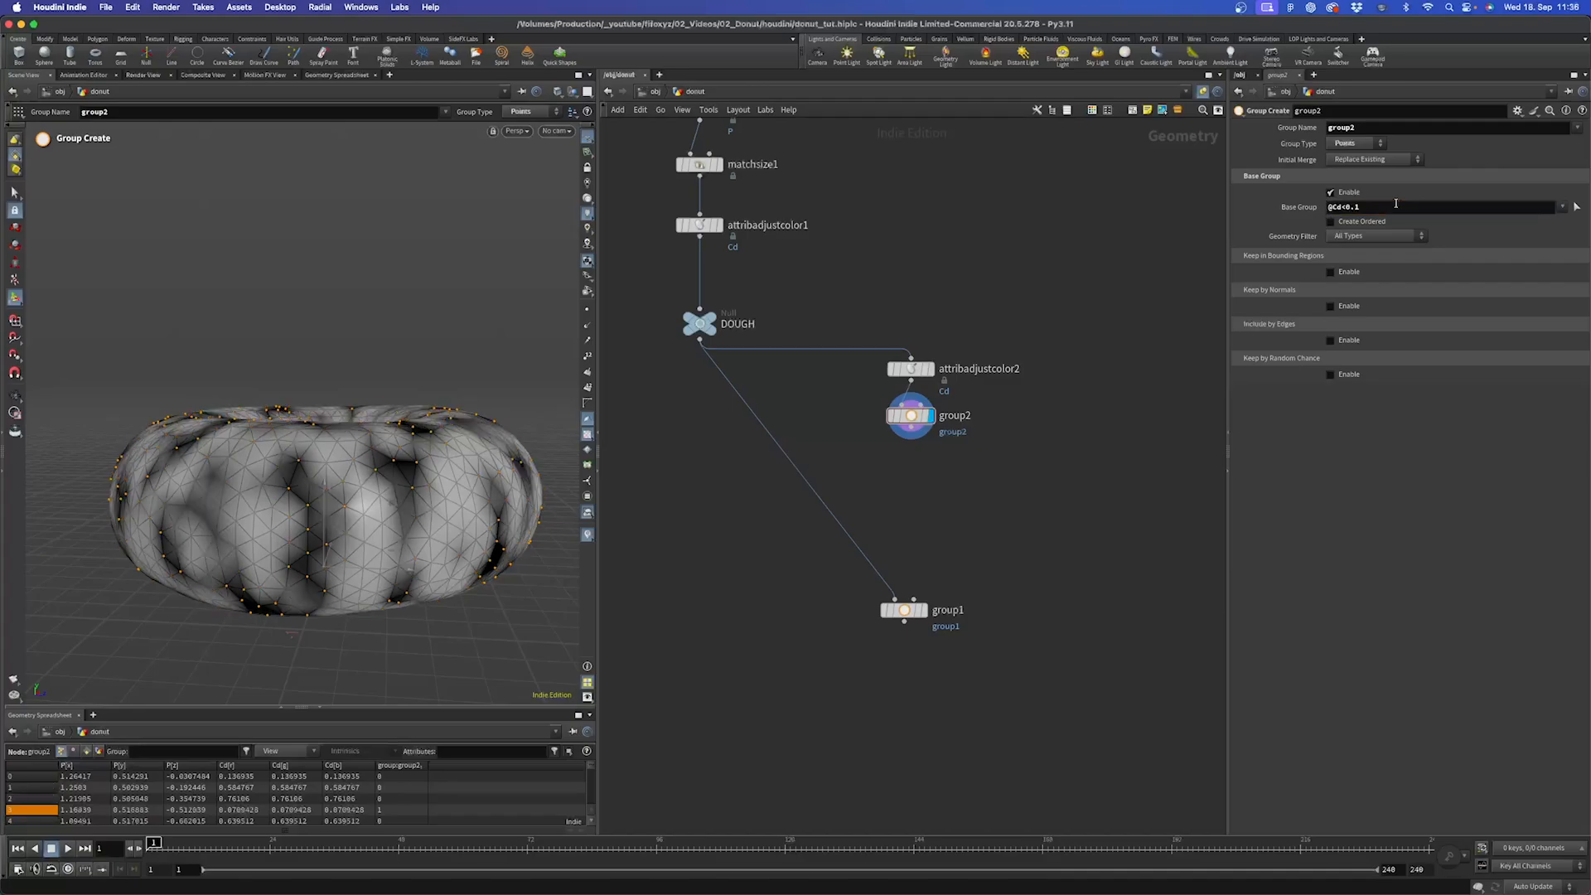
pyautogui.click(1391, 208)
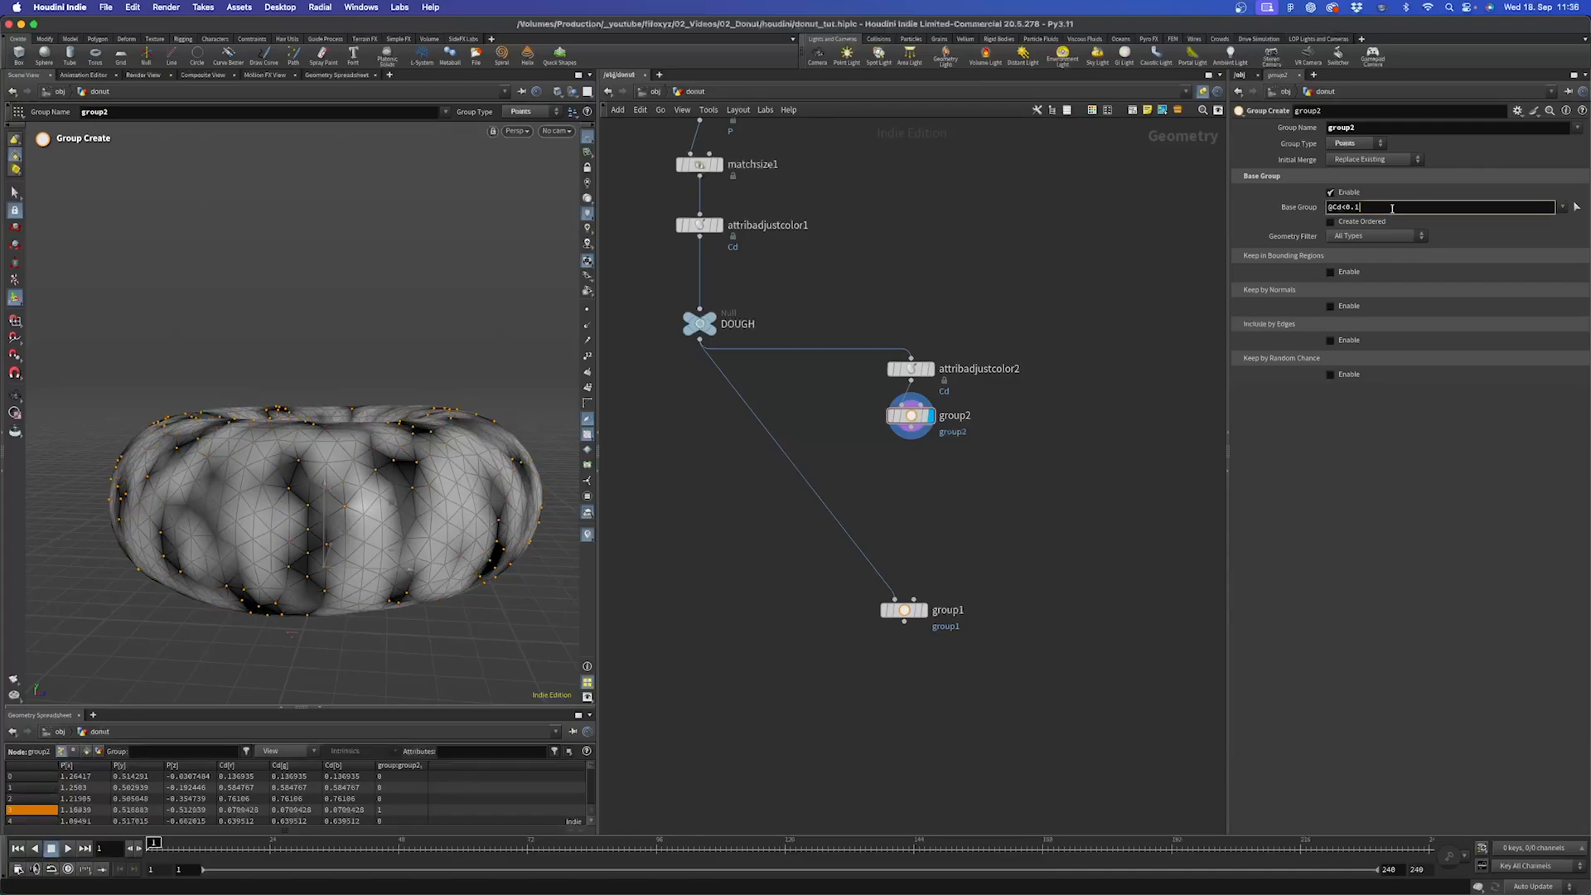
pyautogui.press('BackSpace')
pyautogui.write('5')
pyautogui.press('Return')
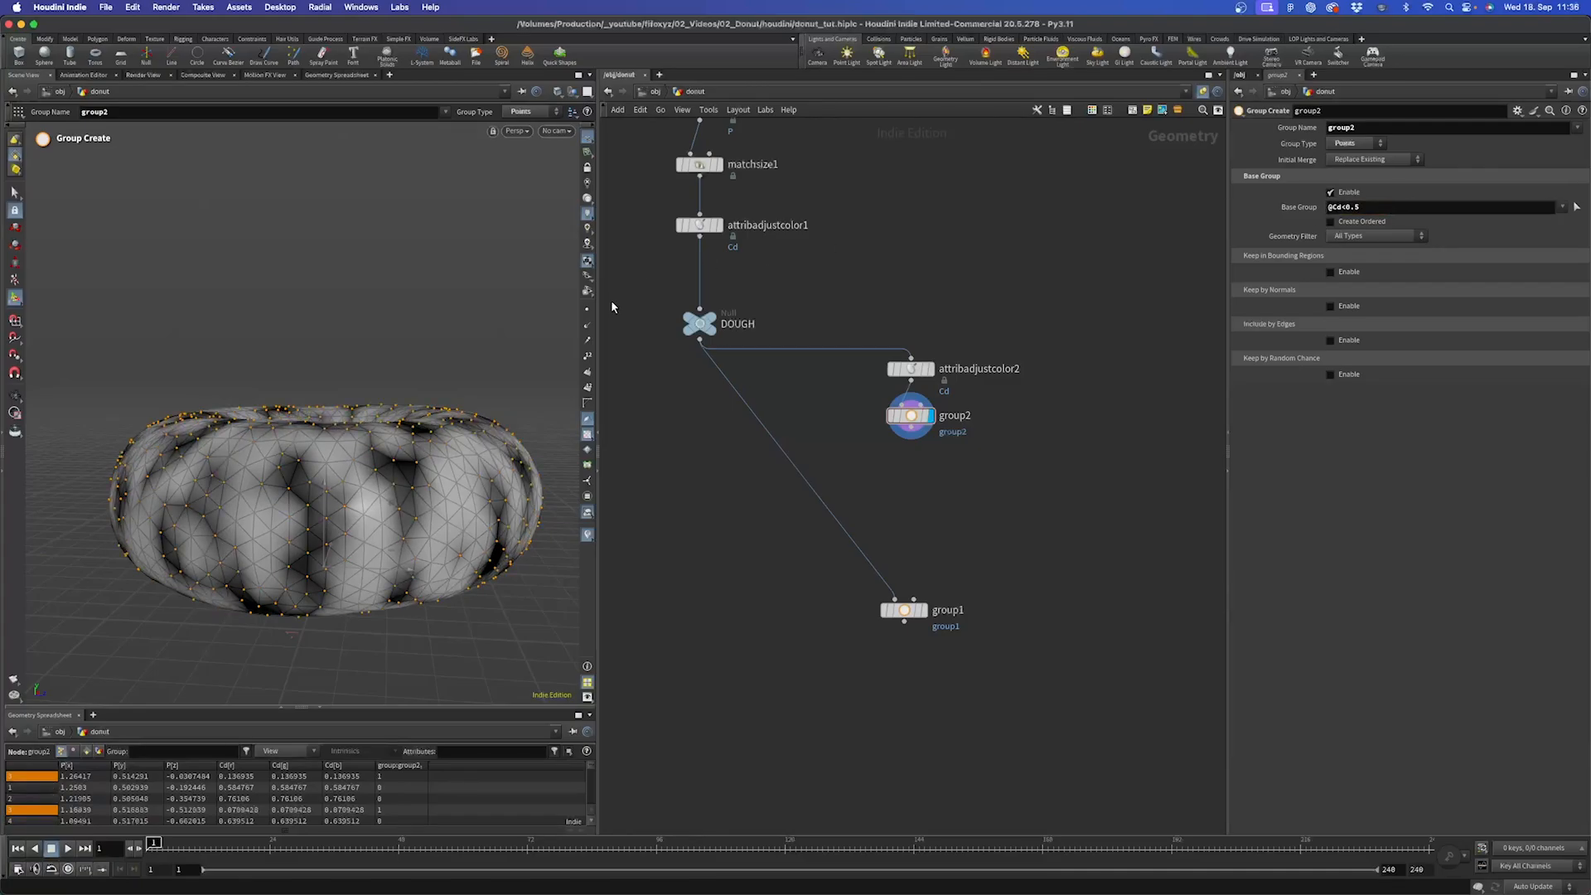
# Move group1 further down in line with group2 and display its polygon selection.
pyautogui.keyDown('alt'); pyautogui.moveTo(398, 445); pyautogui.dragTo(345, 466, button='right'); pyautogui.keyUp('alt')
pyautogui.keyDown('alt'); pyautogui.moveTo(345, 466); pyautogui.dragTo(495, 451); pyautogui.keyUp('alt')
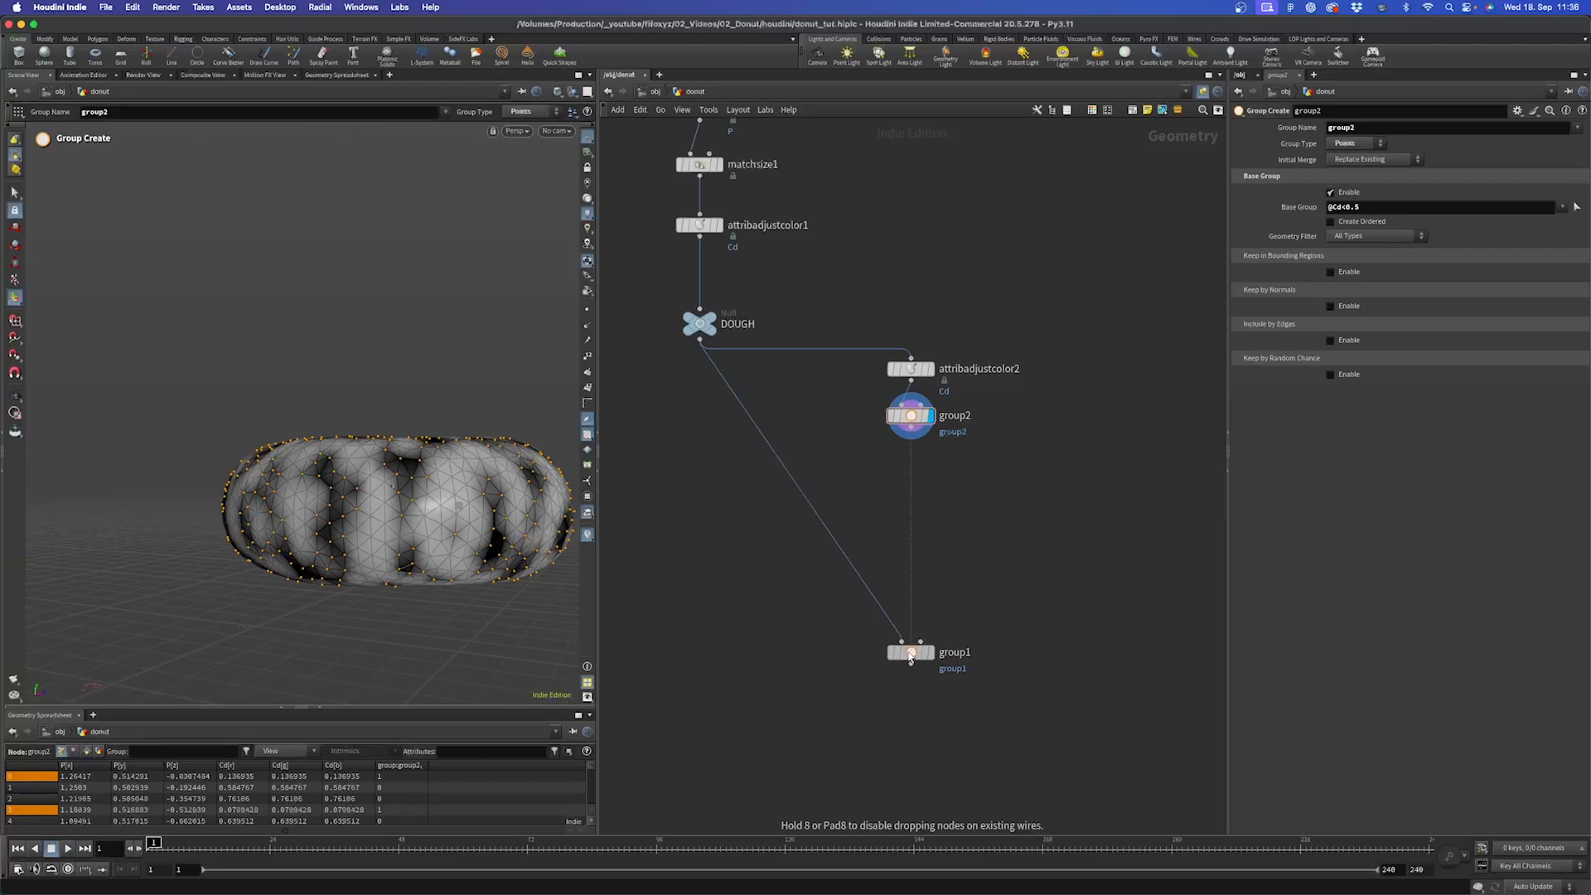
pyautogui.moveTo(905, 609); pyautogui.dragTo(912, 652)
pyautogui.moveTo(973, 492); pyautogui.dragTo(859, 412)
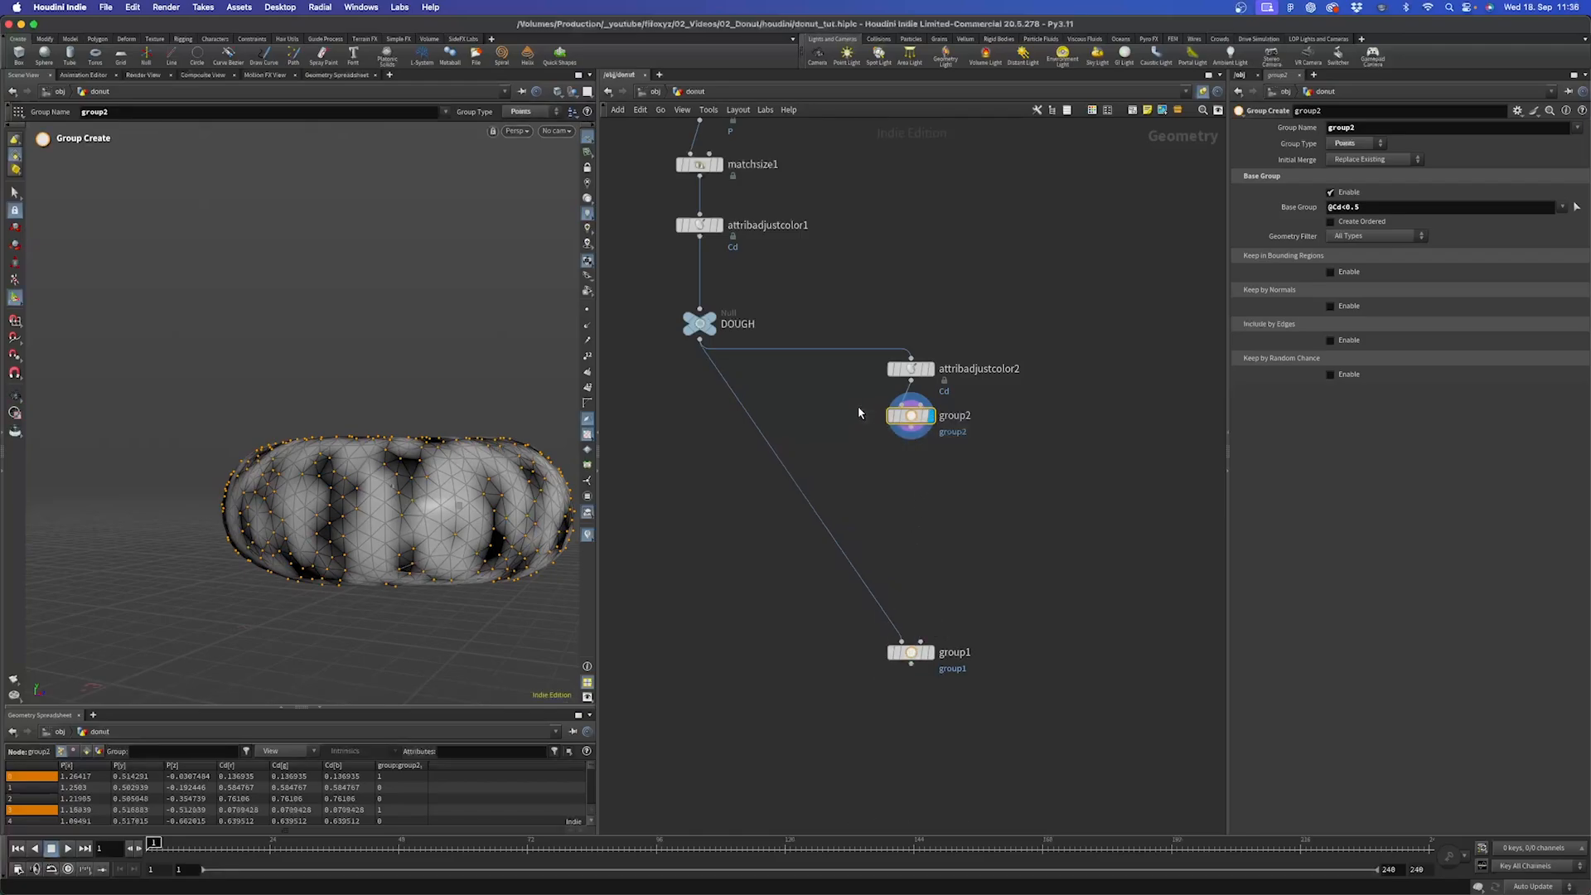
pyautogui.moveTo(971, 610); pyautogui.dragTo(905, 682)
pyautogui.click(932, 653)
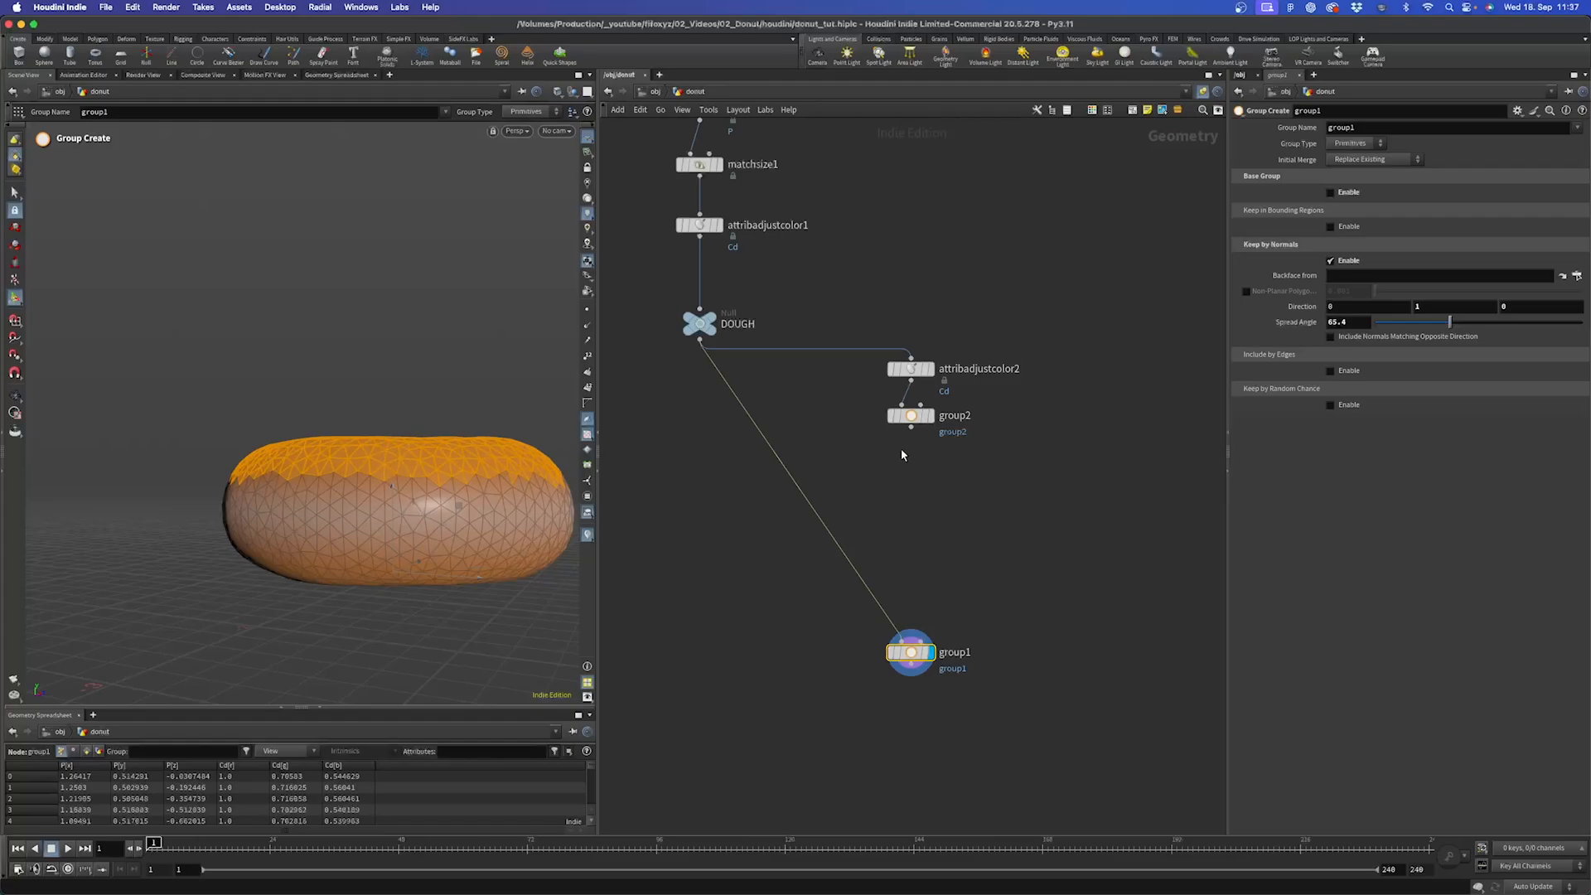
# Add a Group Promote node directly below group2 and connect it to that node's output.
pyautogui.press('Tab')
pyautogui.write('gro')
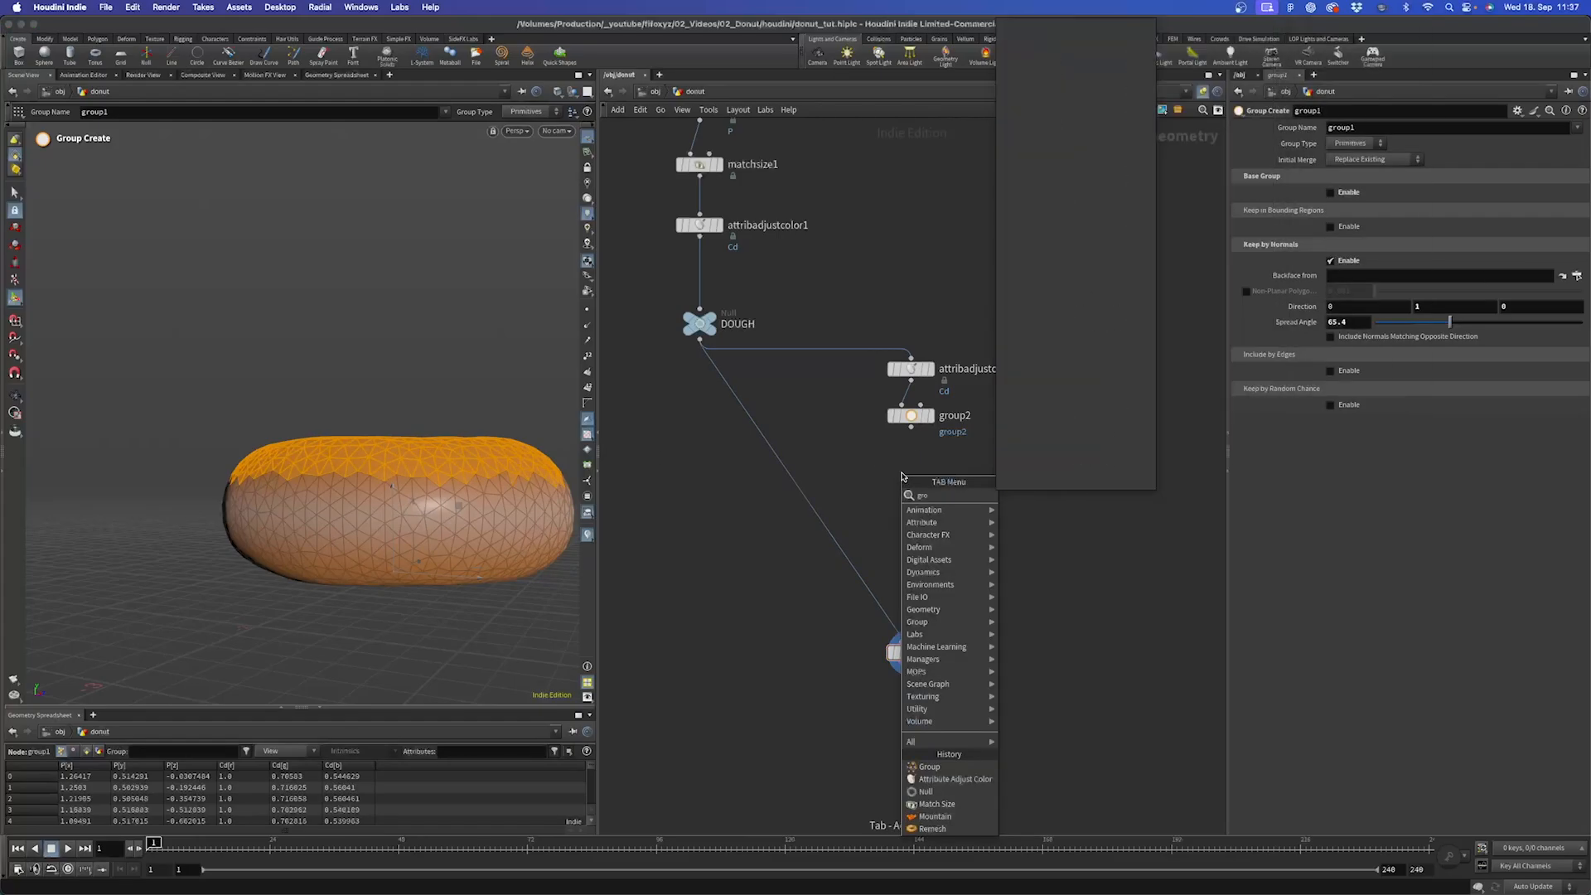
pyautogui.write('up prom')
pyautogui.press('Return')
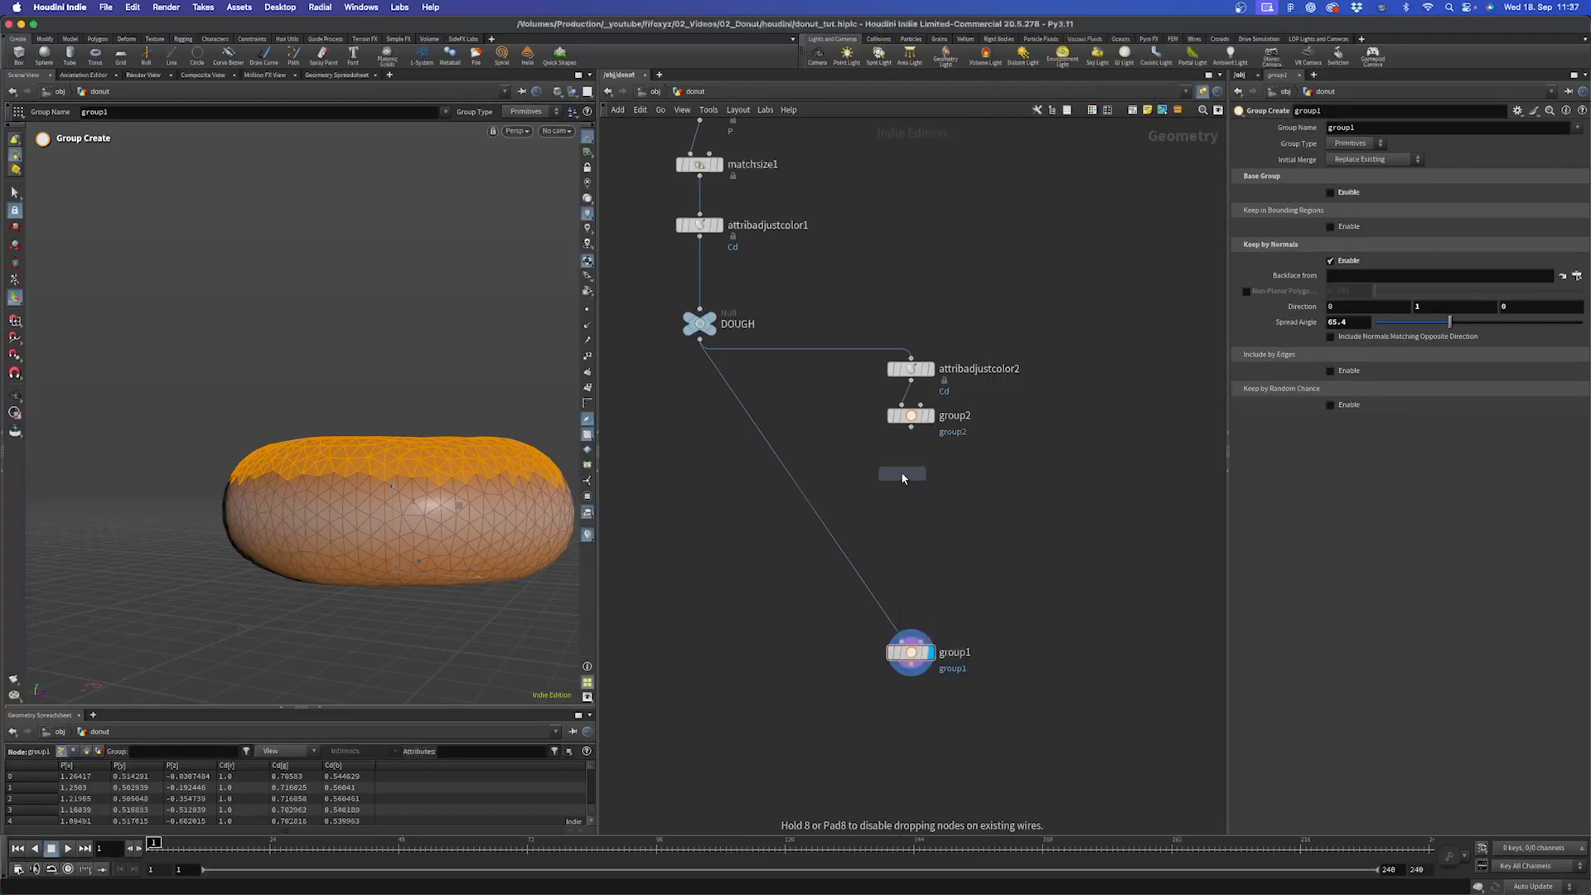
pyautogui.click(902, 475)
pyautogui.moveTo(901, 479); pyautogui.dragTo(910, 471)
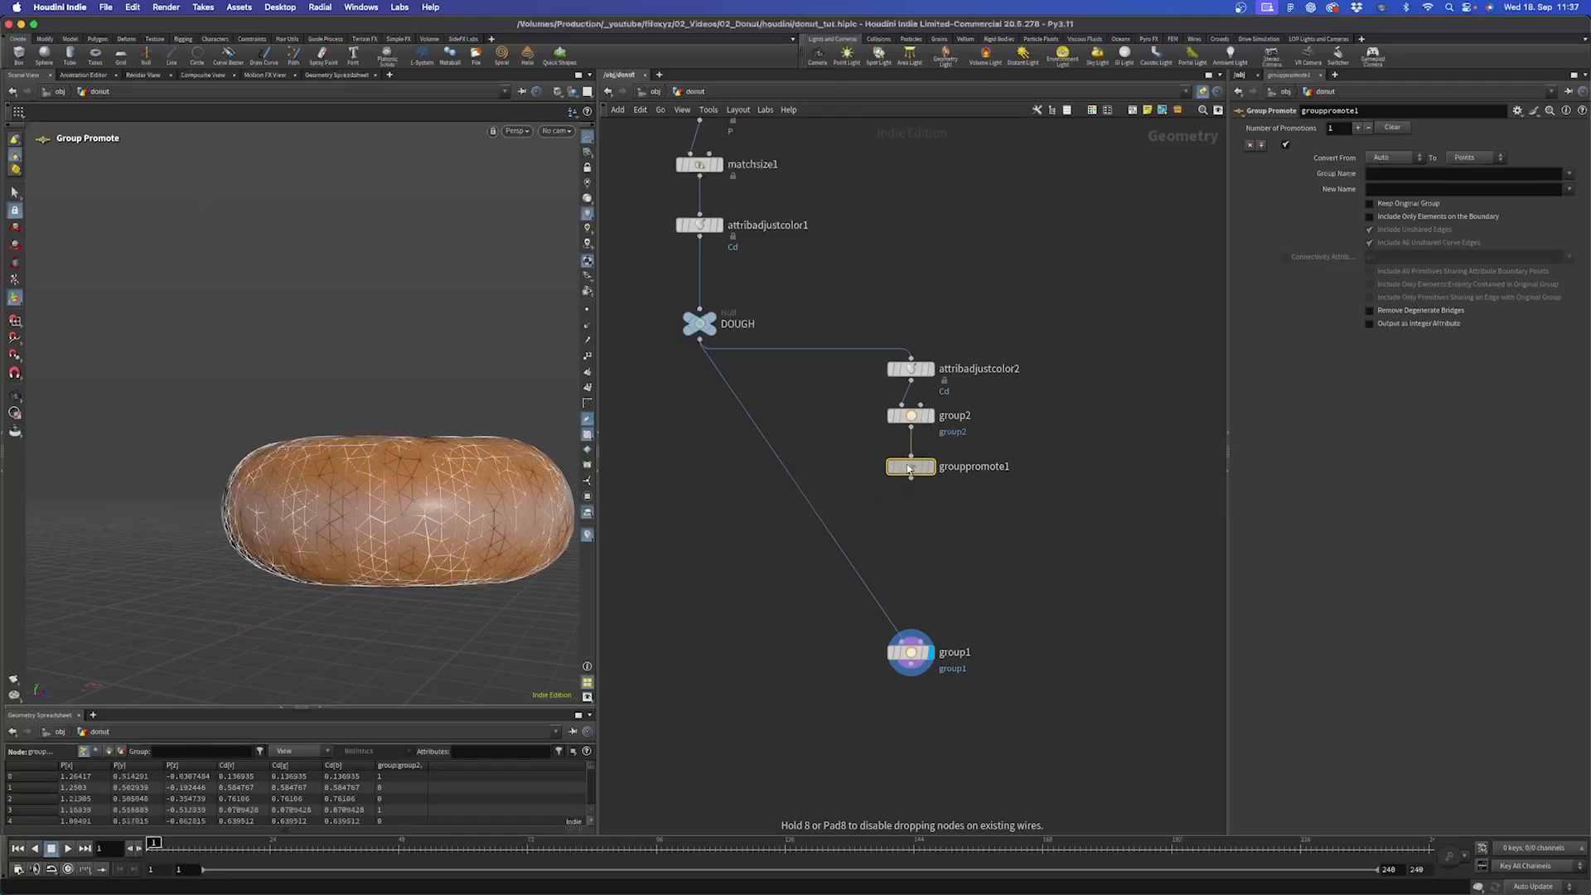
# Set the name of the point group created by group2 to noise.
pyautogui.click(911, 415)
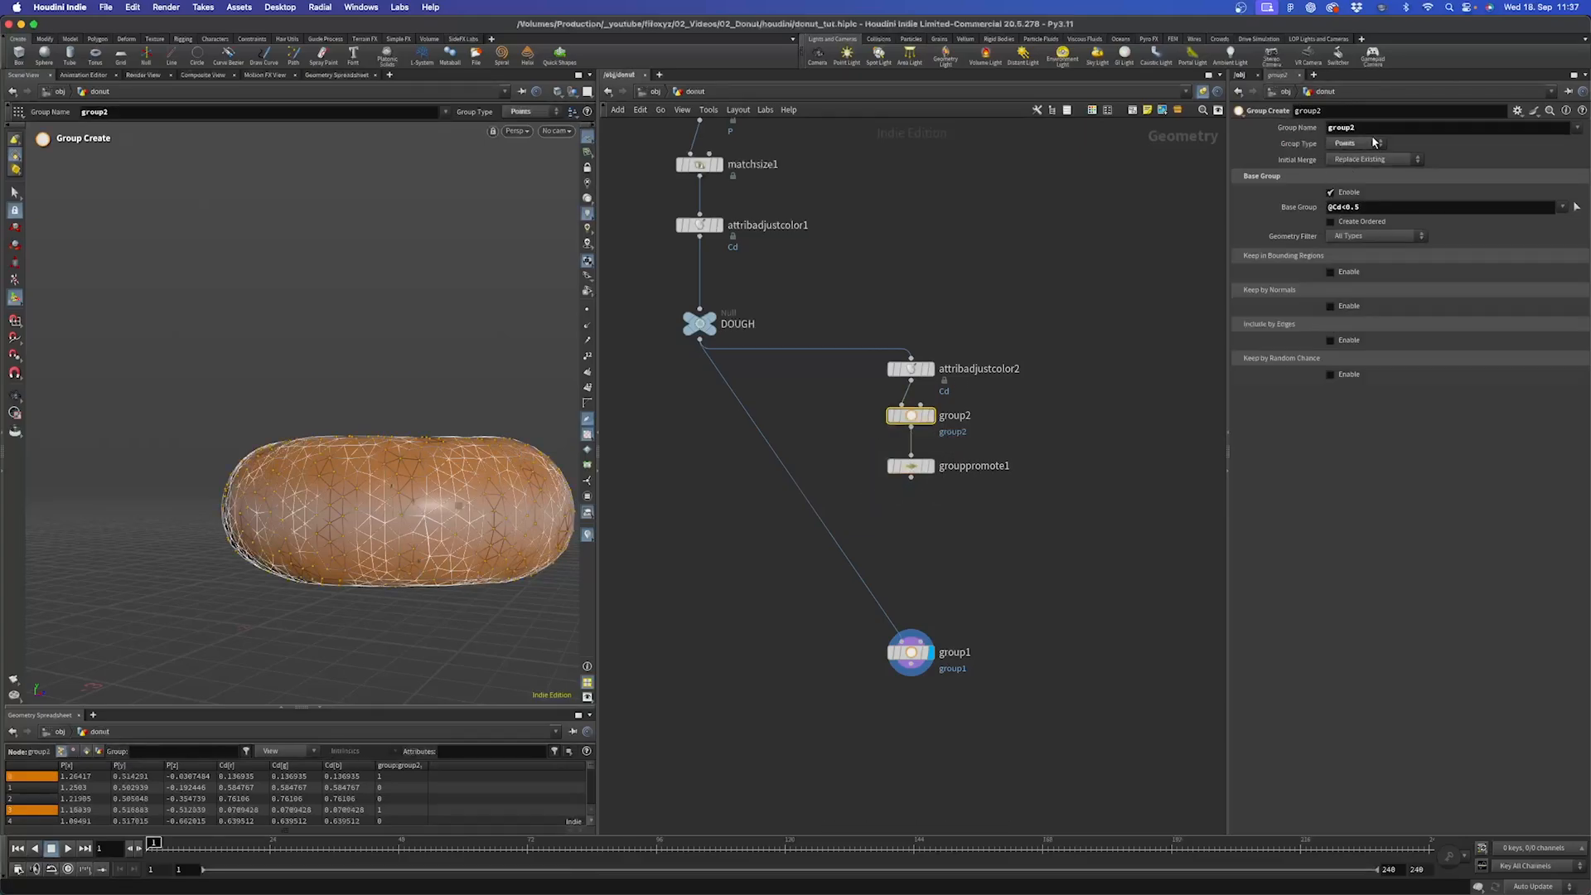
pyautogui.doubleClick(1341, 128)
pyautogui.write('no')
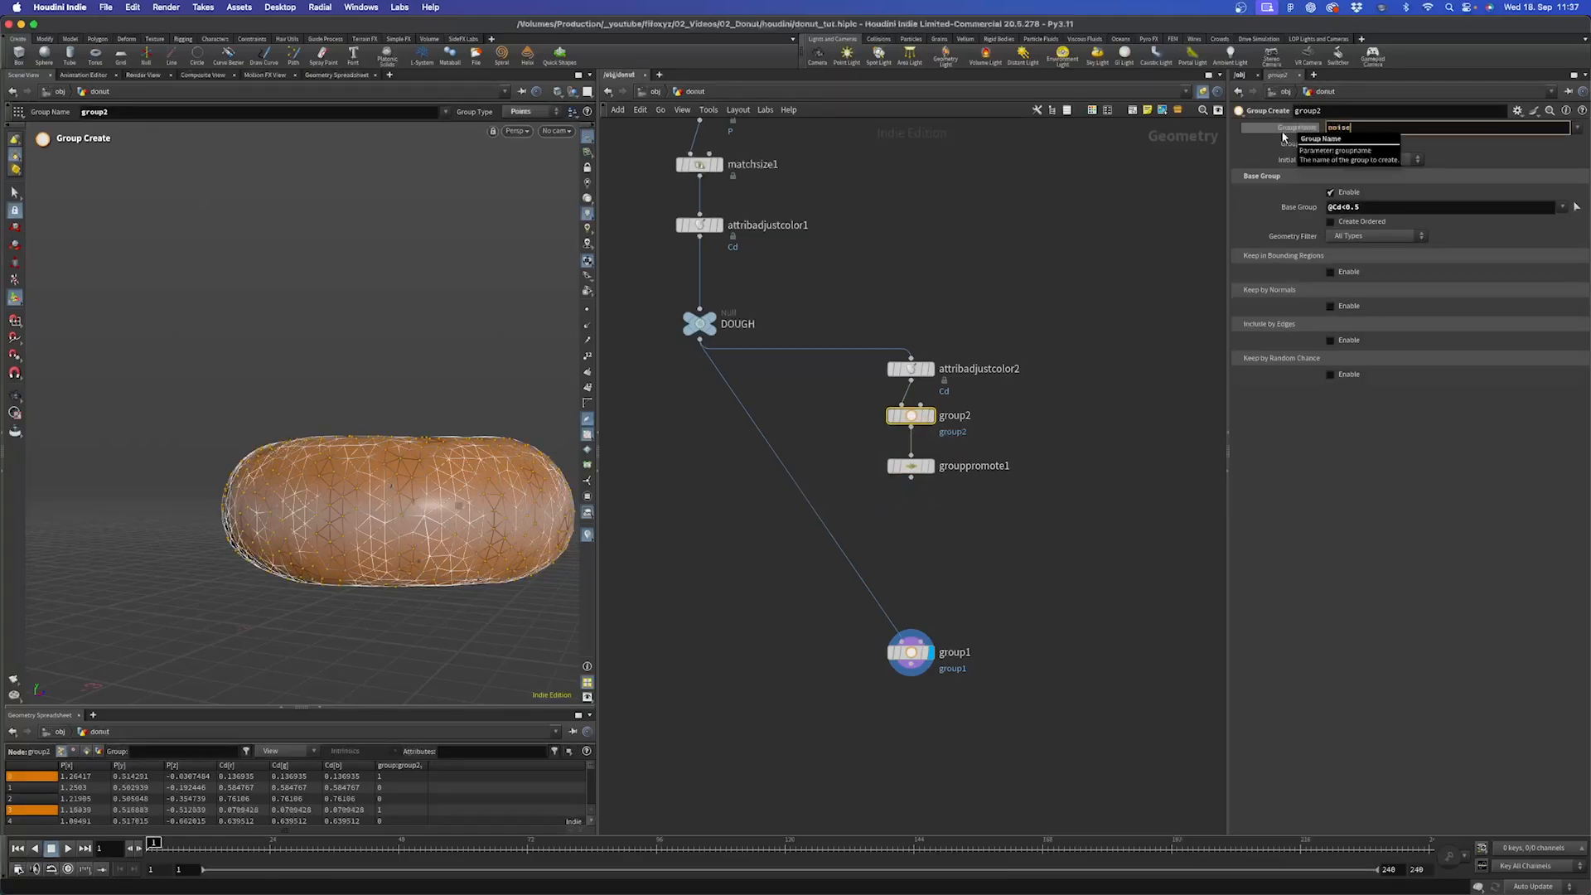
pyautogui.write('ise')
pyautogui.press('Return')
# Display grouppromote1 below group2 and choose noise as the group to promote.
pyautogui.click(928, 466)
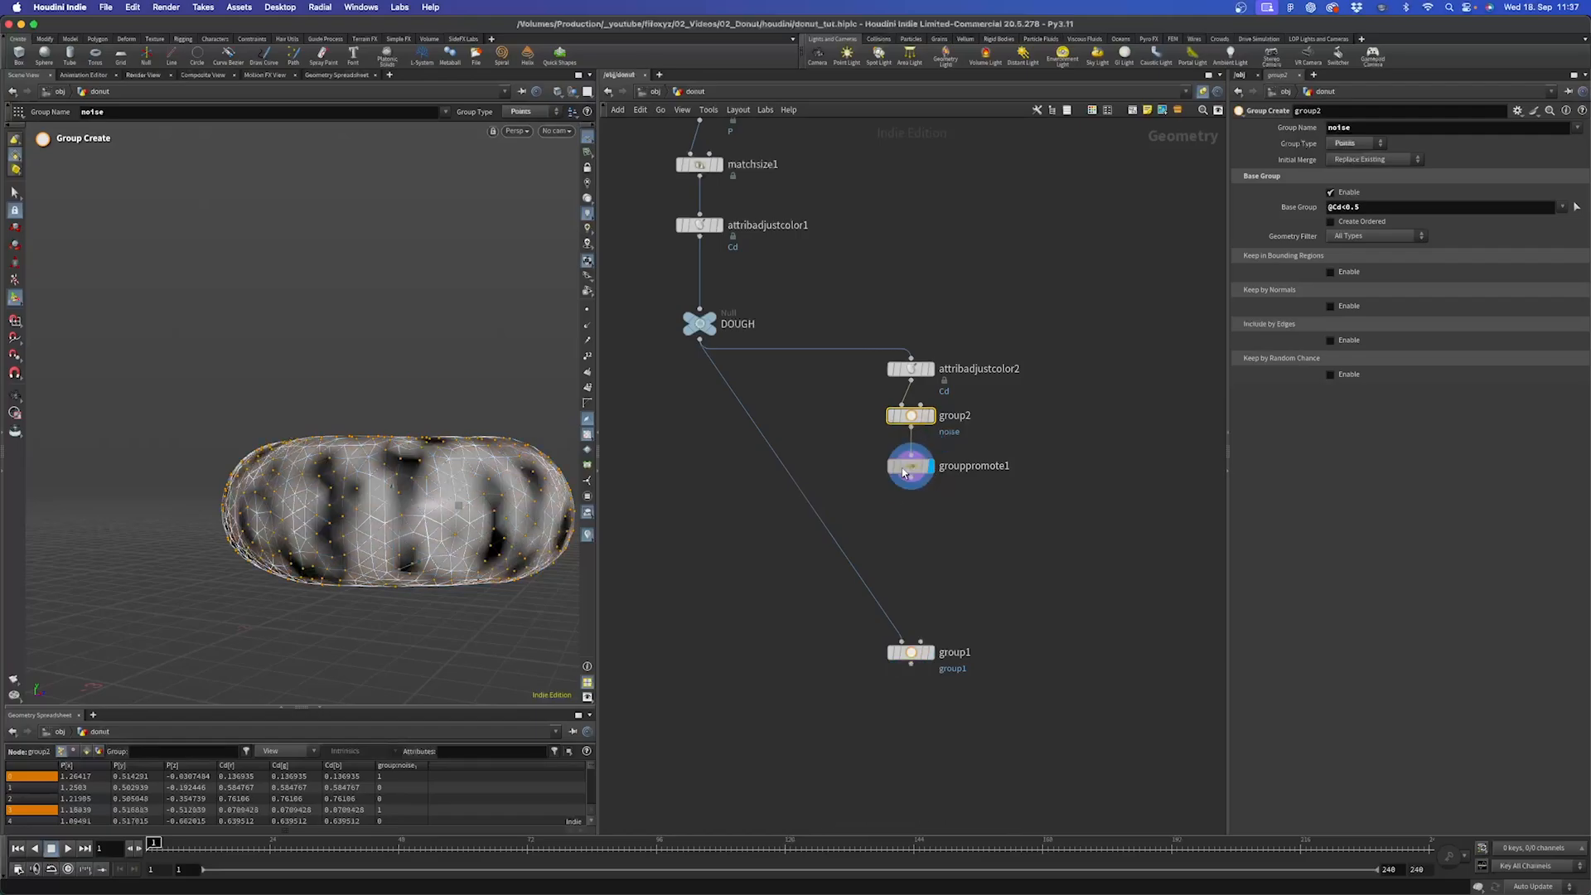
pyautogui.moveTo(903, 473); pyautogui.dragTo(904, 464)
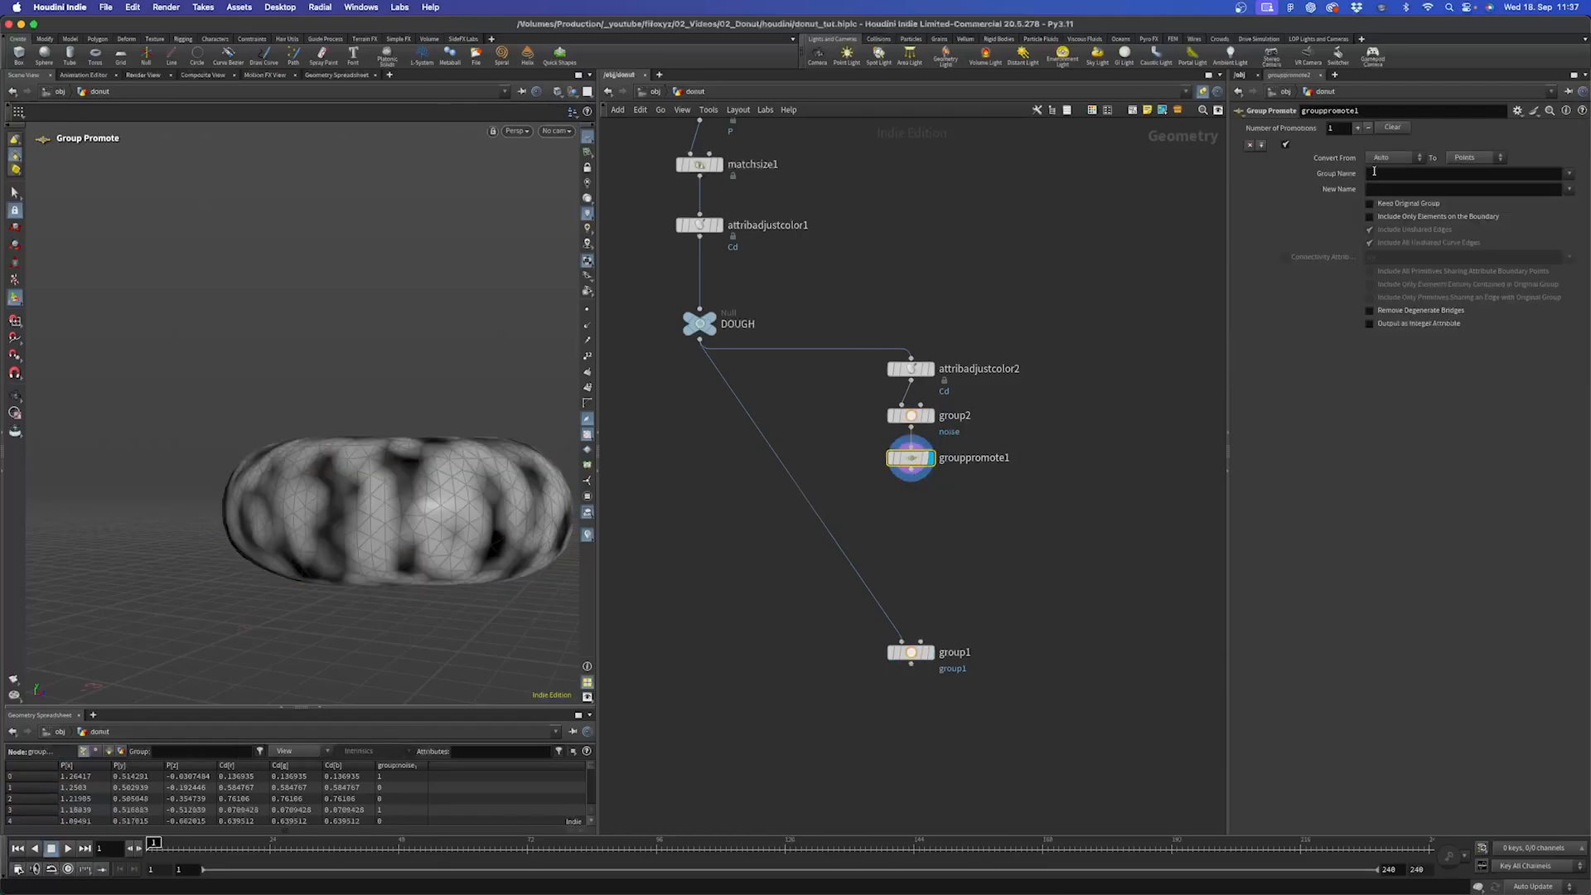
pyautogui.click(1407, 174)
pyautogui.click(1568, 173)
pyautogui.click(1562, 185)
# Convert the noise group from Points to Primitives in grouppromote1 and view the polygon selection on the donut.
pyautogui.click(1392, 157)
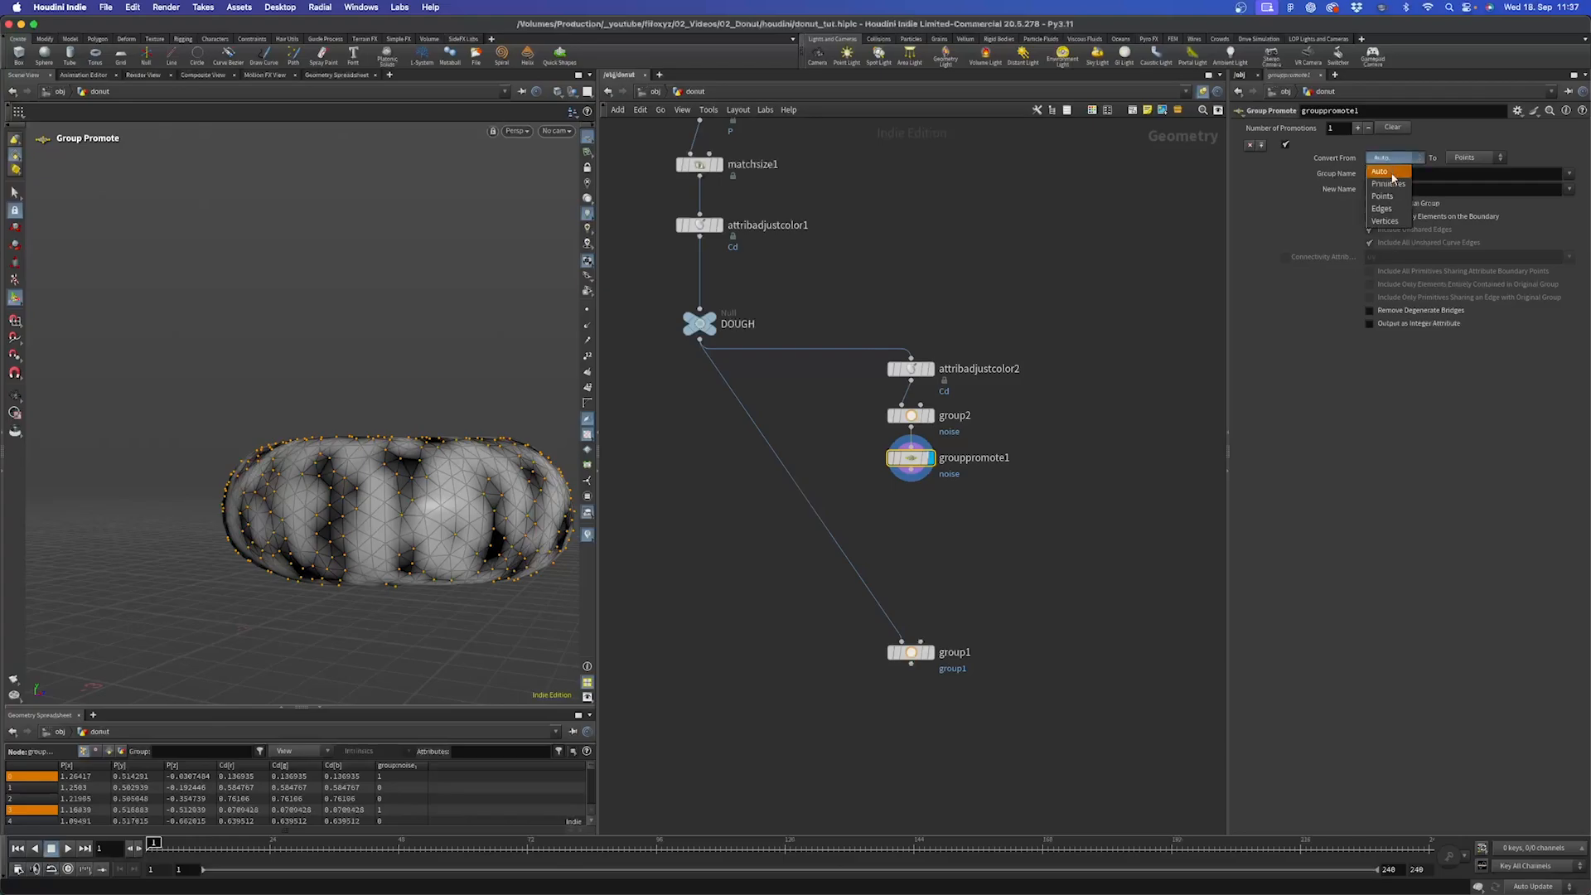
pyautogui.click(1392, 171)
pyautogui.click(1474, 159)
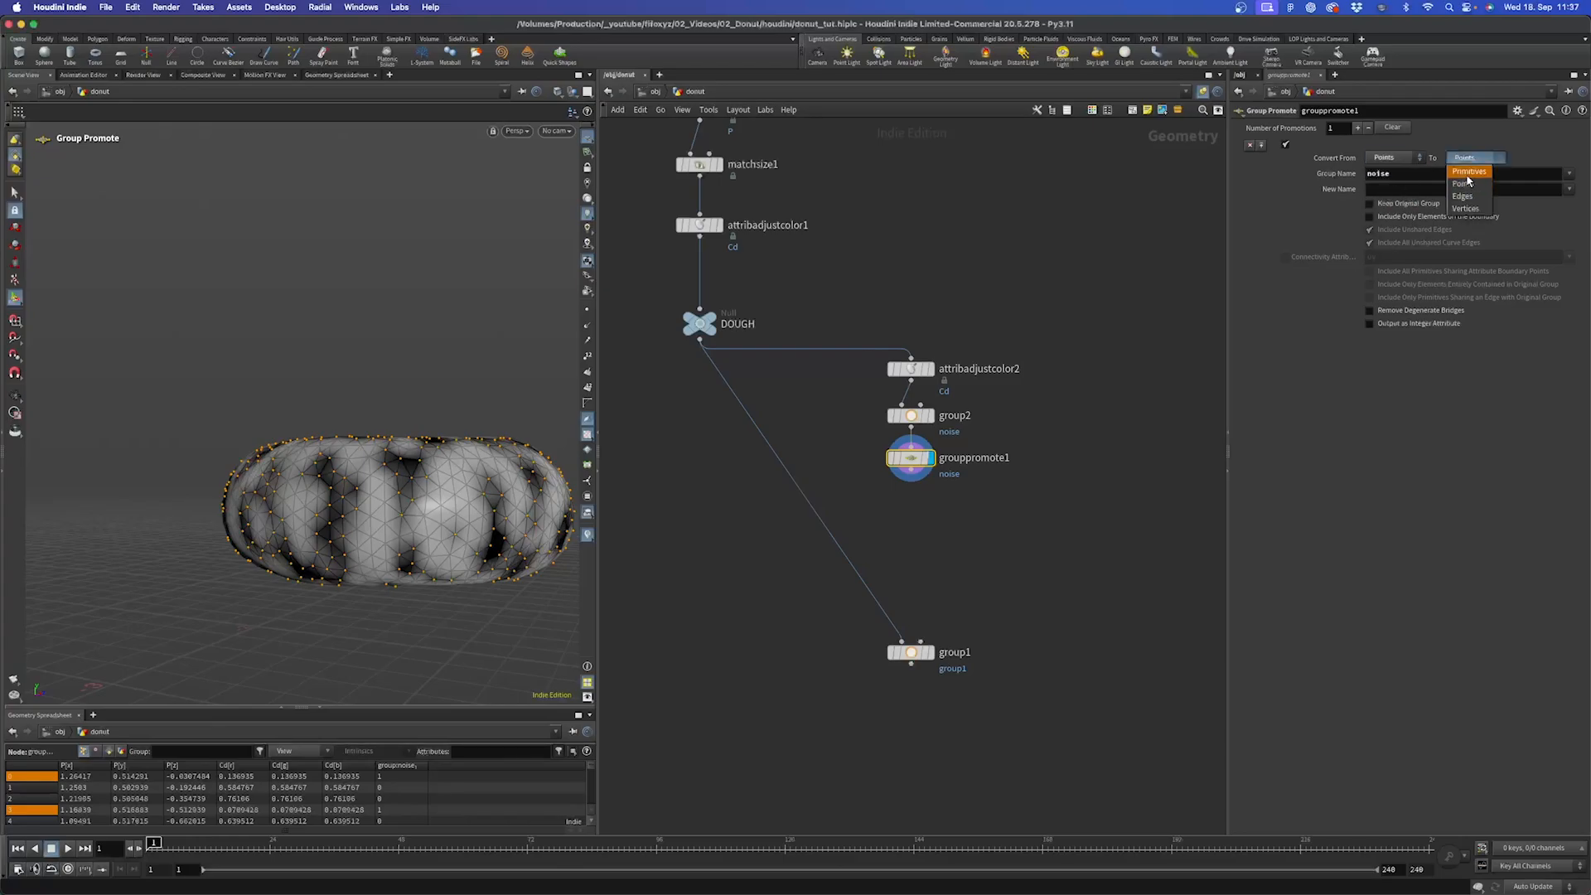
pyautogui.click(1467, 171)
pyautogui.press('Escape')
pyautogui.moveTo(440, 540); pyautogui.dragTo(432, 494)
pyautogui.press('Return')
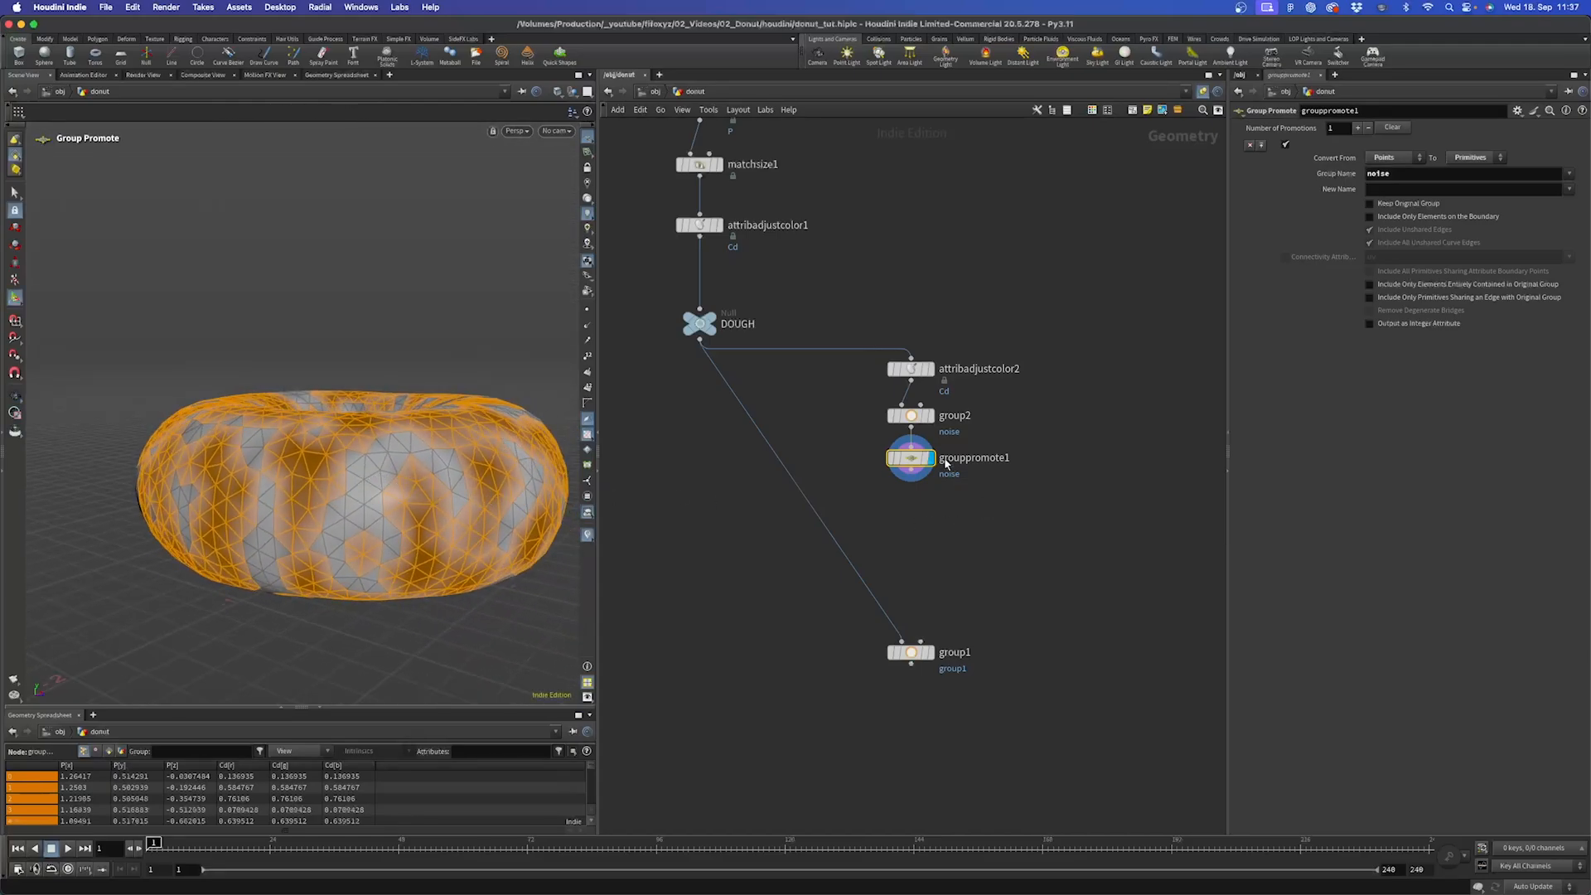
pyautogui.click(914, 416)
pyautogui.click(1381, 208)
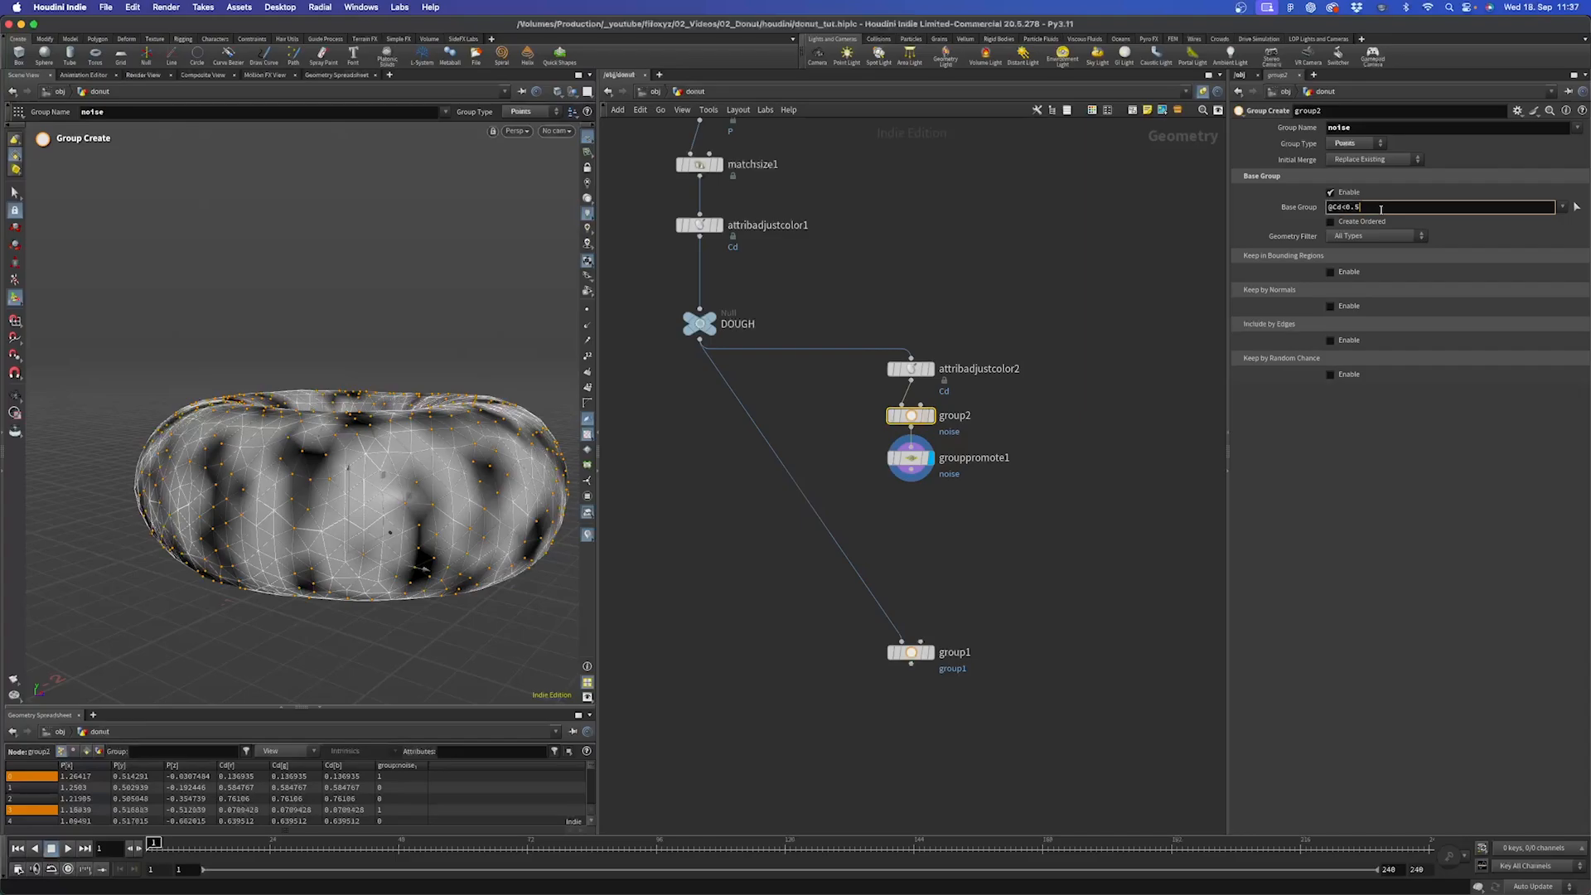
pyautogui.press('BackSpace')
pyautogui.write('8')
pyautogui.press('Return')
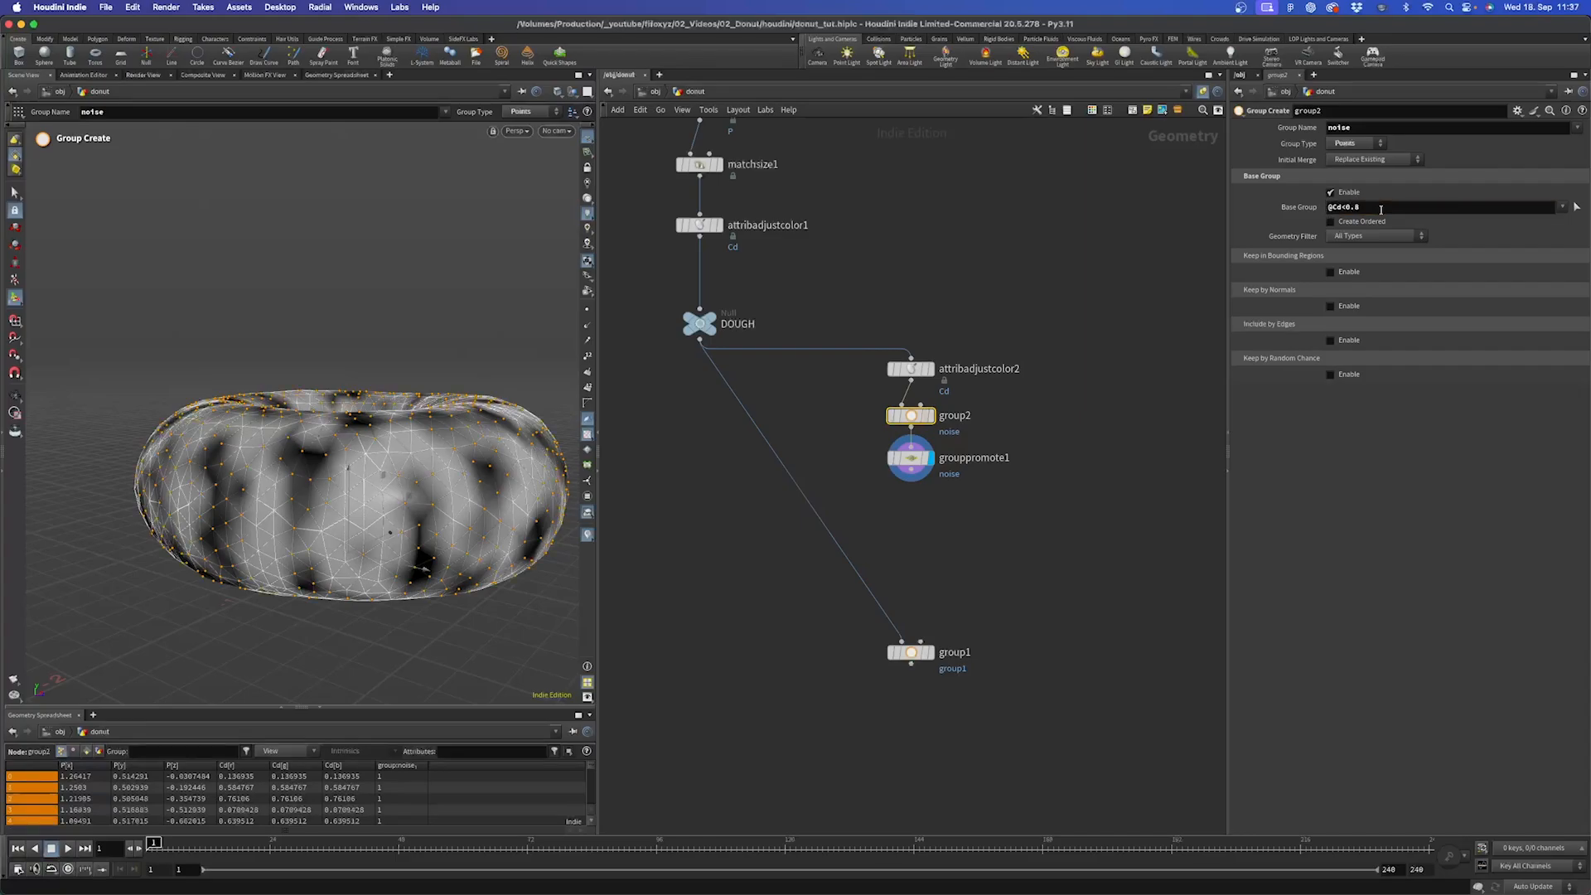
pyautogui.click(1381, 208)
pyautogui.press('BackSpace')
pyautogui.write('2')
pyautogui.press('Return')
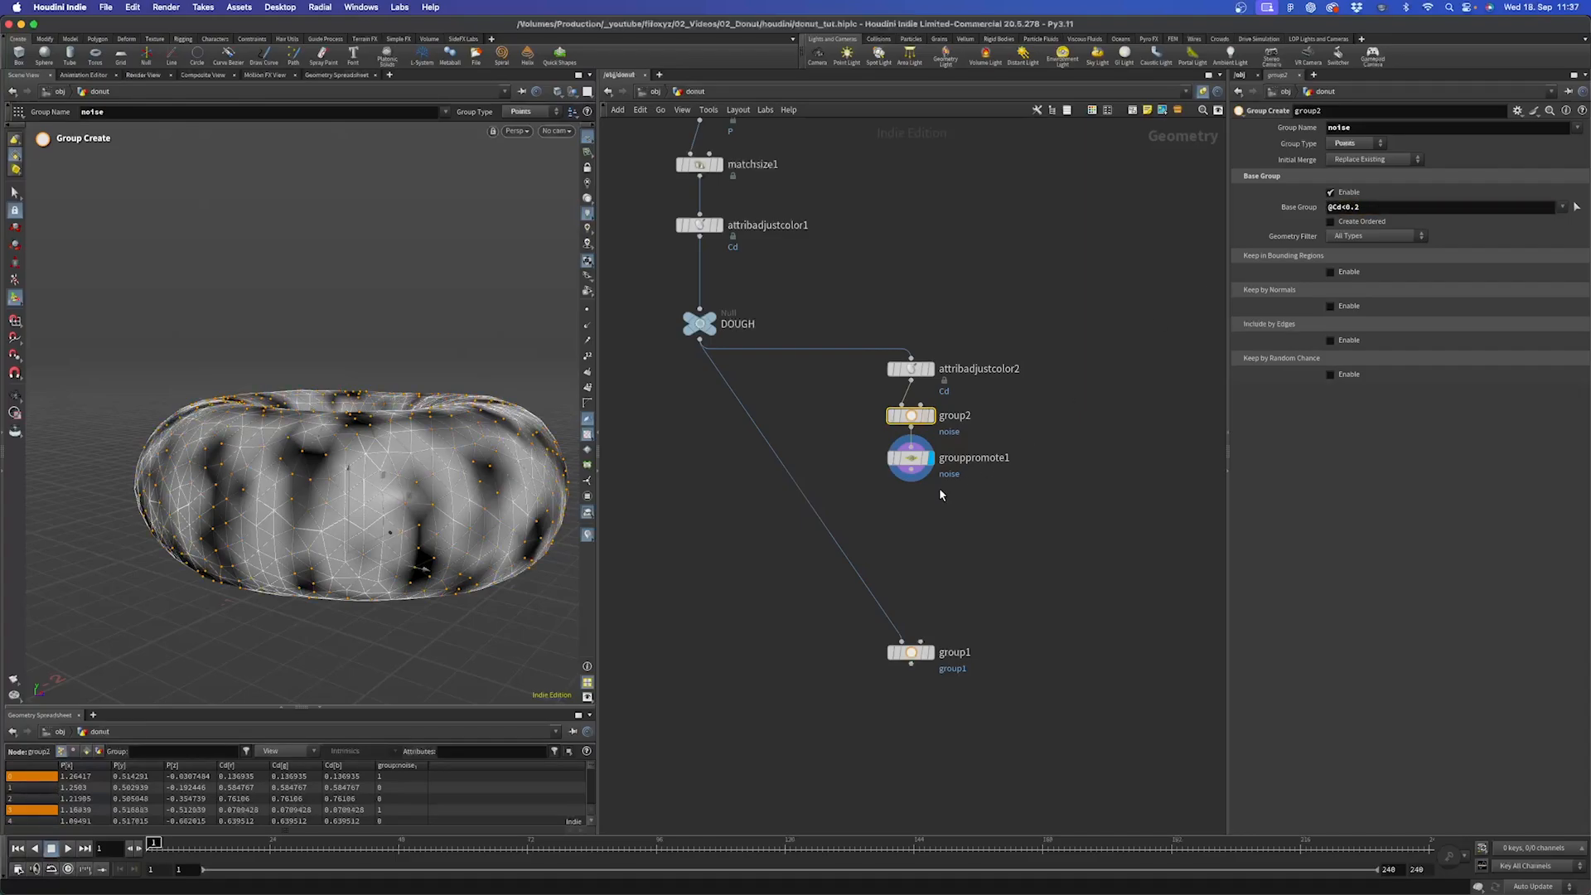
pyautogui.click(910, 457)
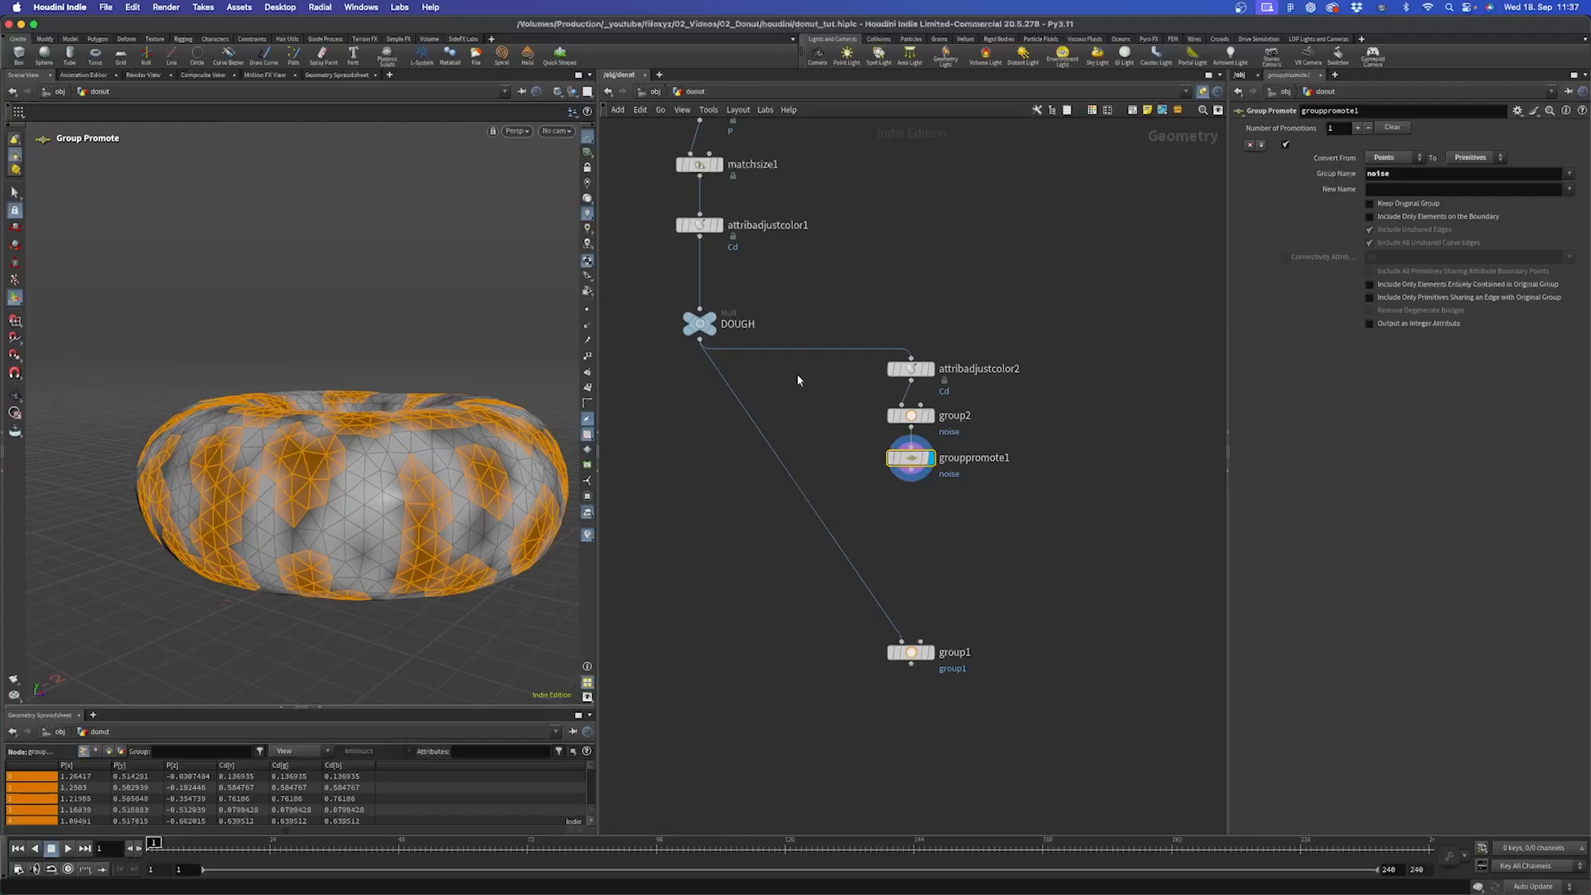
pyautogui.click(910, 415)
pyautogui.click(1382, 207)
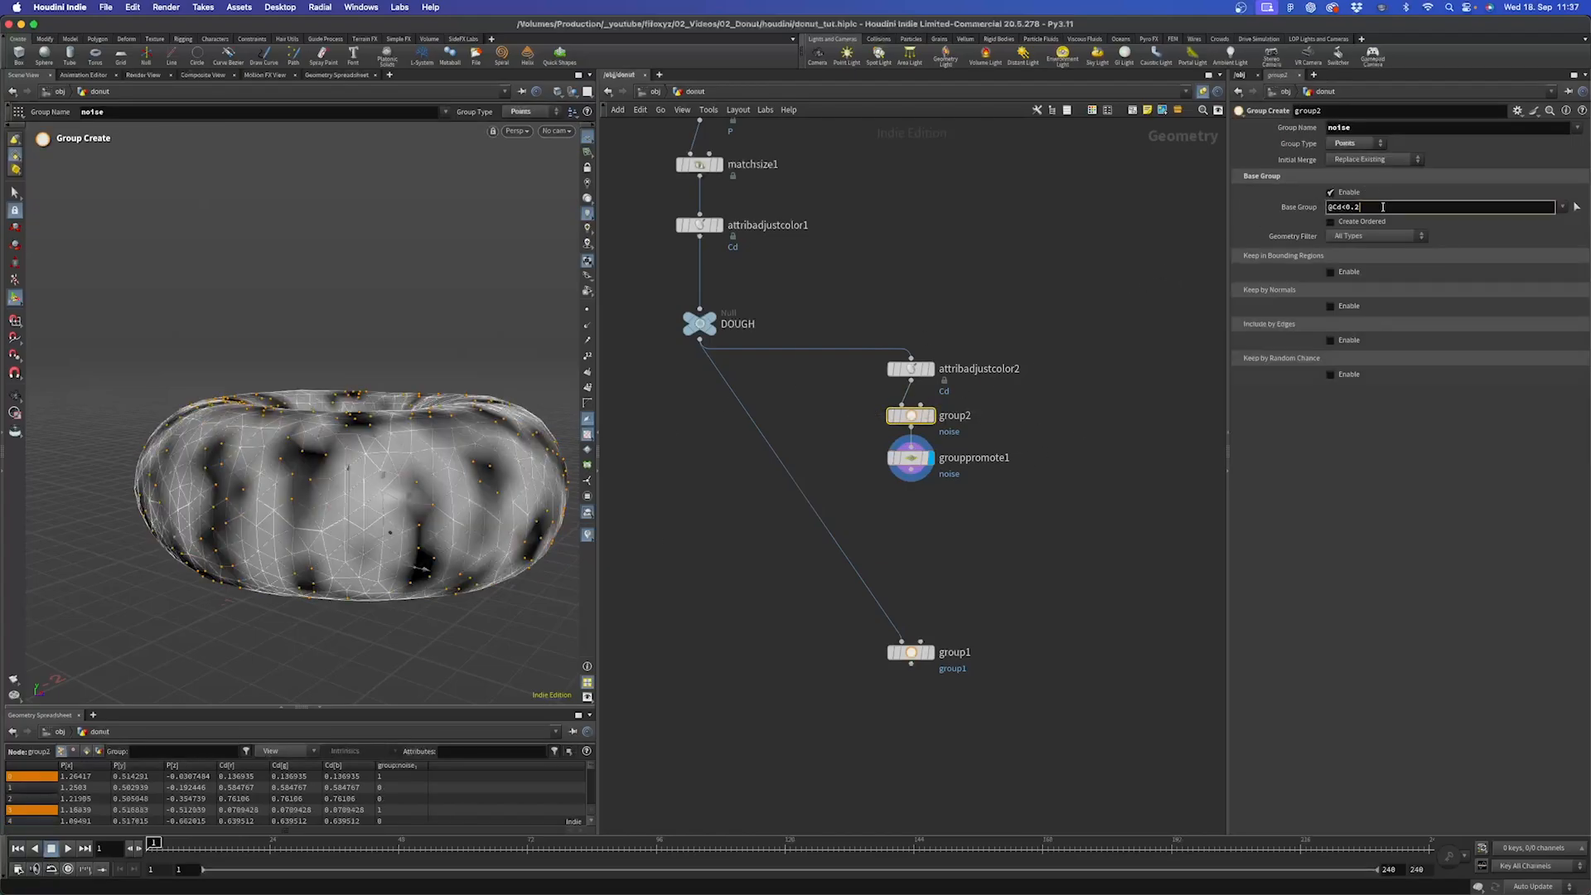
pyautogui.write('1')
pyautogui.press('Return')
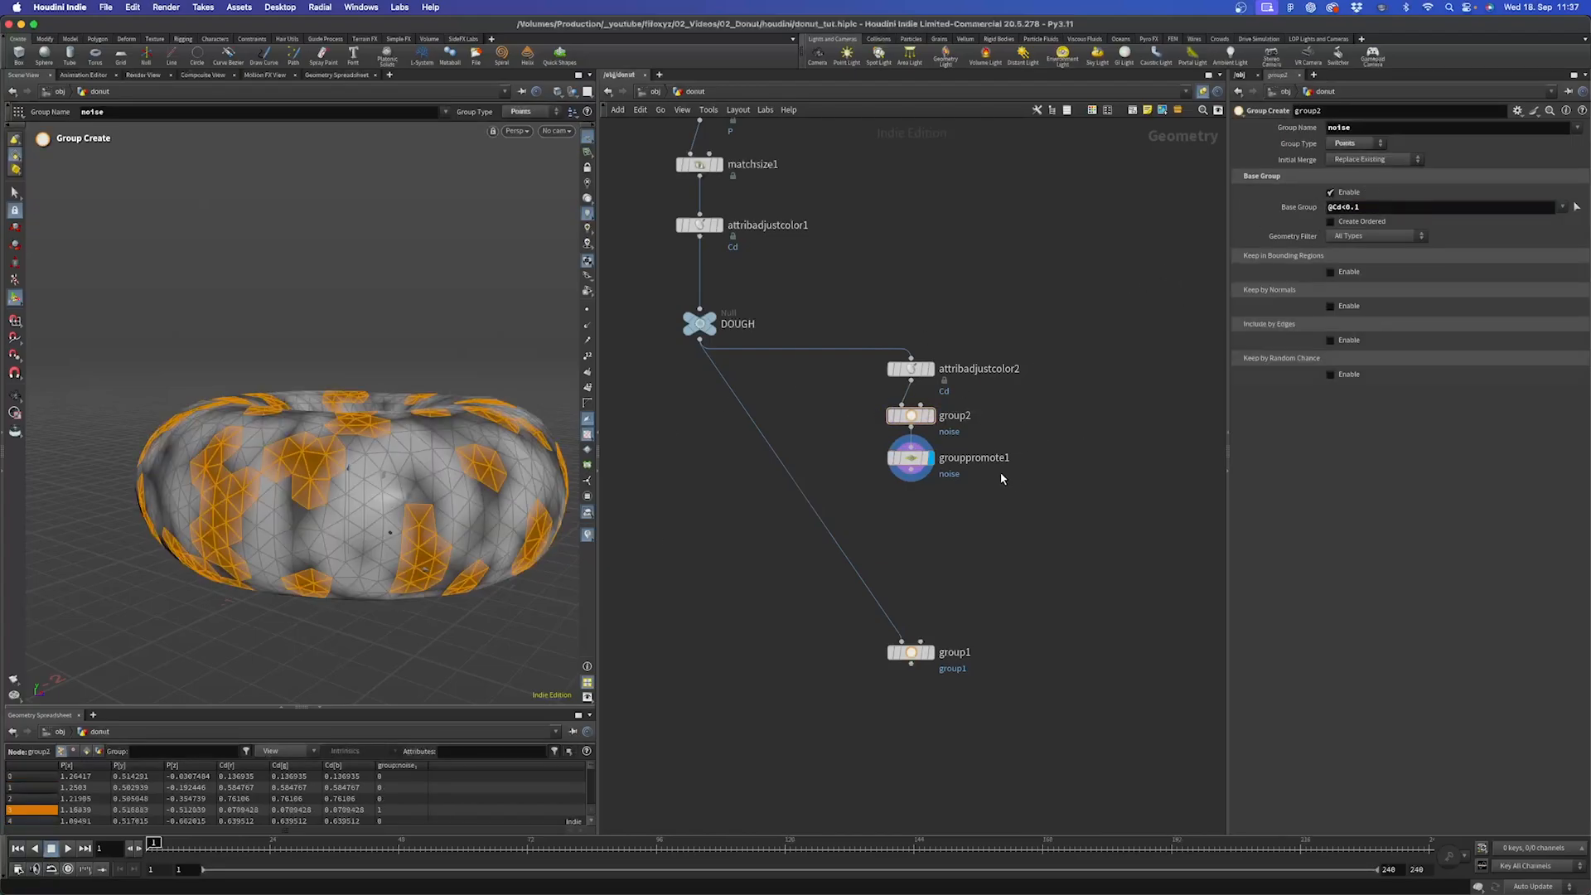
pyautogui.click(910, 457)
pyautogui.moveTo(328, 442); pyautogui.dragTo(364, 448)
# Move group1 up directly below grouppromote1, connect it to that node's output and display it.
pyautogui.moveTo(912, 652); pyautogui.dragTo(913, 541)
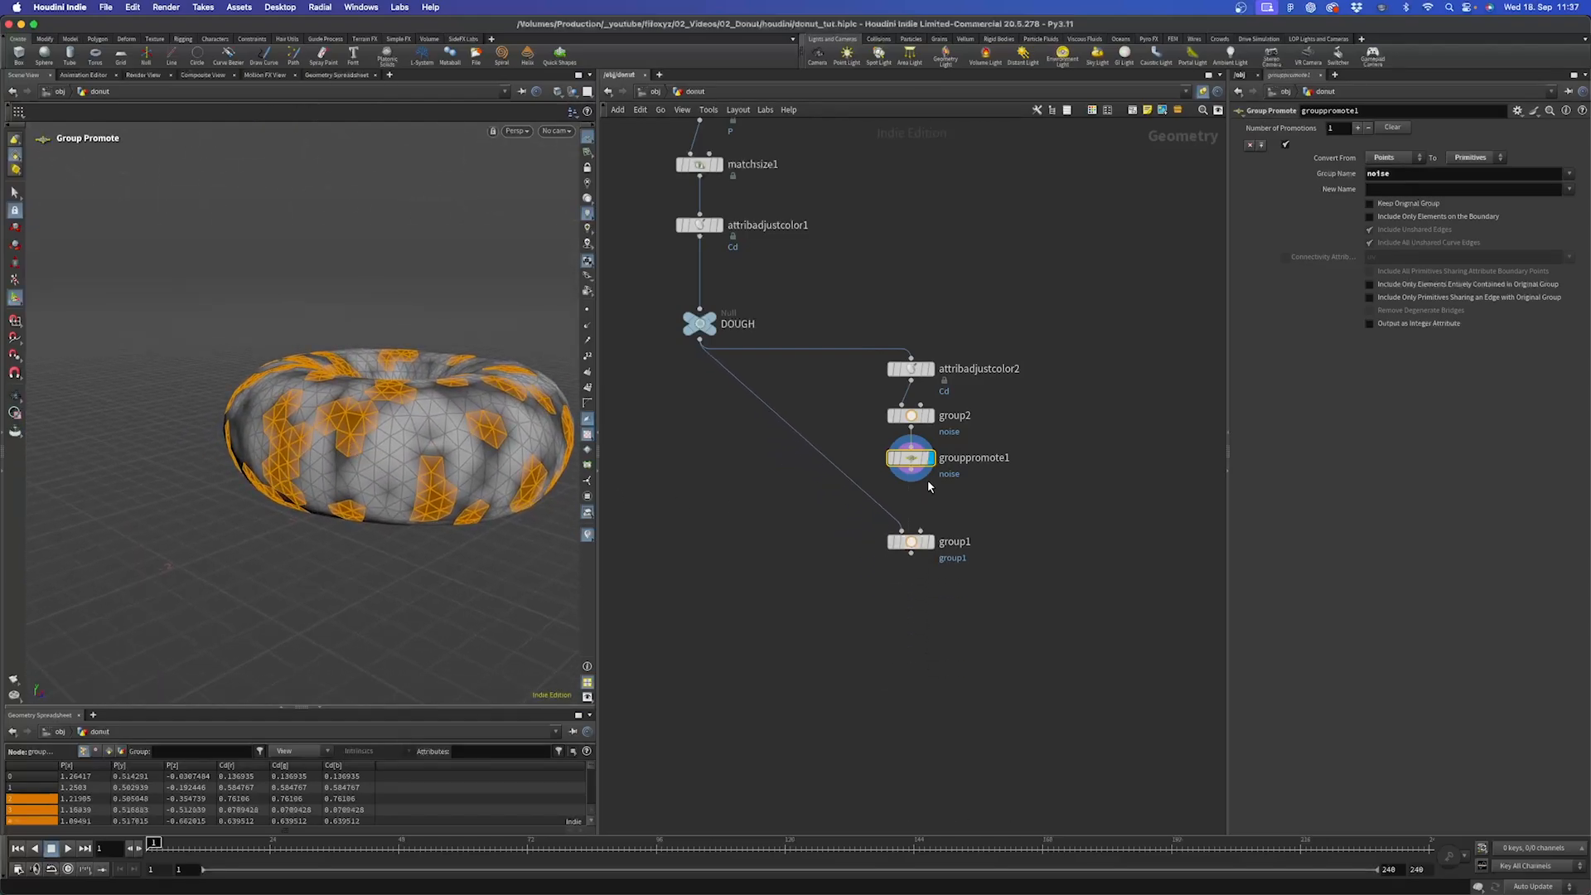
pyautogui.moveTo(912, 470); pyautogui.dragTo(920, 508)
pyautogui.click(930, 545)
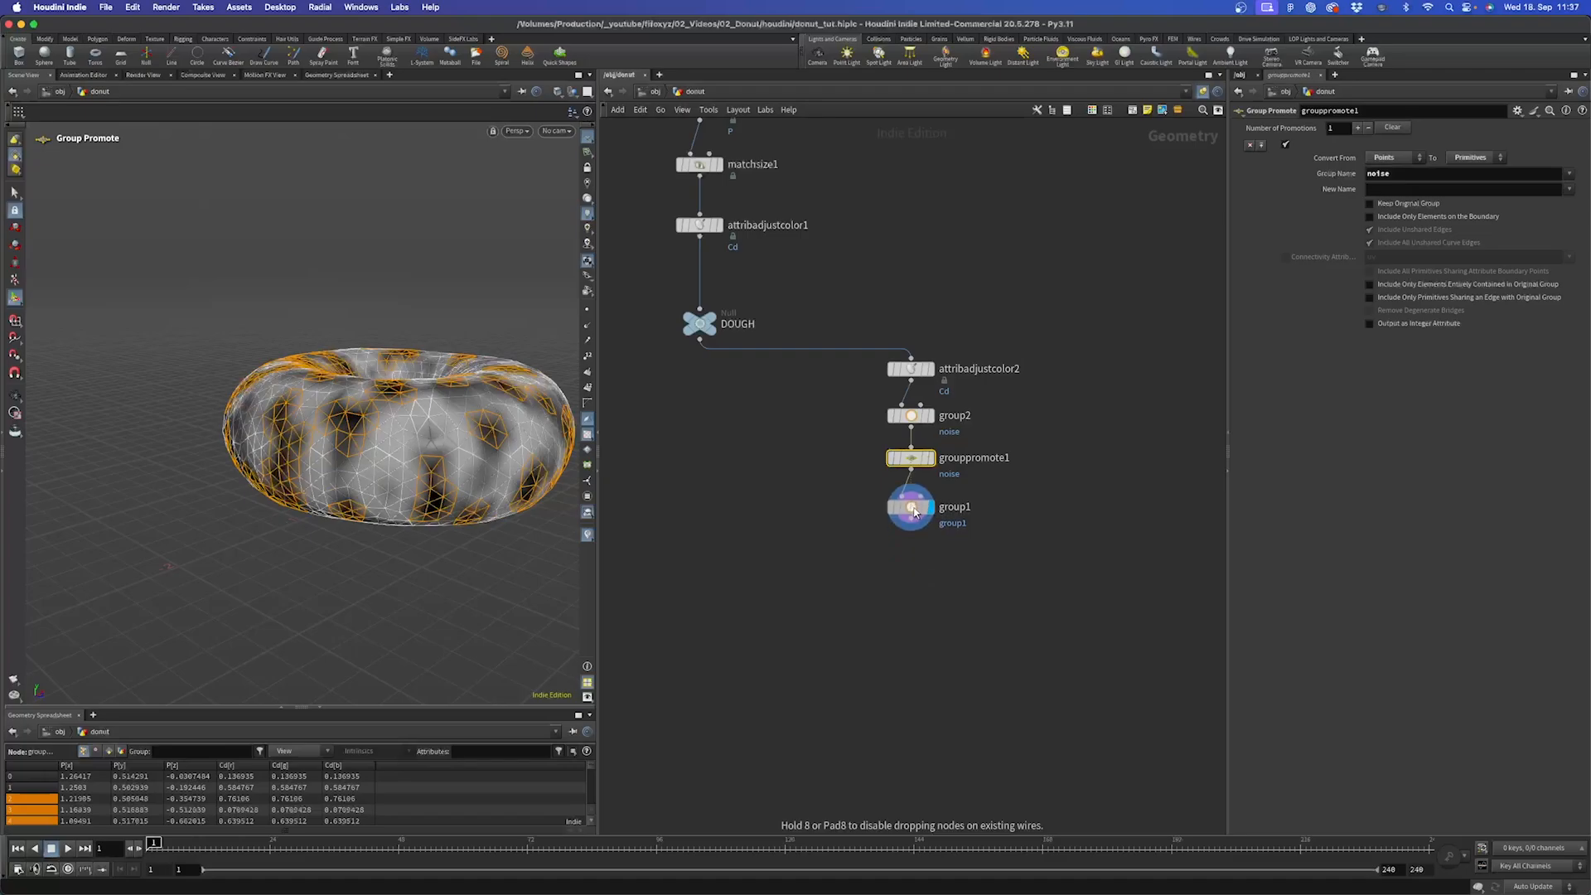
# Set the name of the upward-facing polygon group in group1 to topfaces.
pyautogui.moveTo(1380, 126); pyautogui.dragTo(1263, 128)
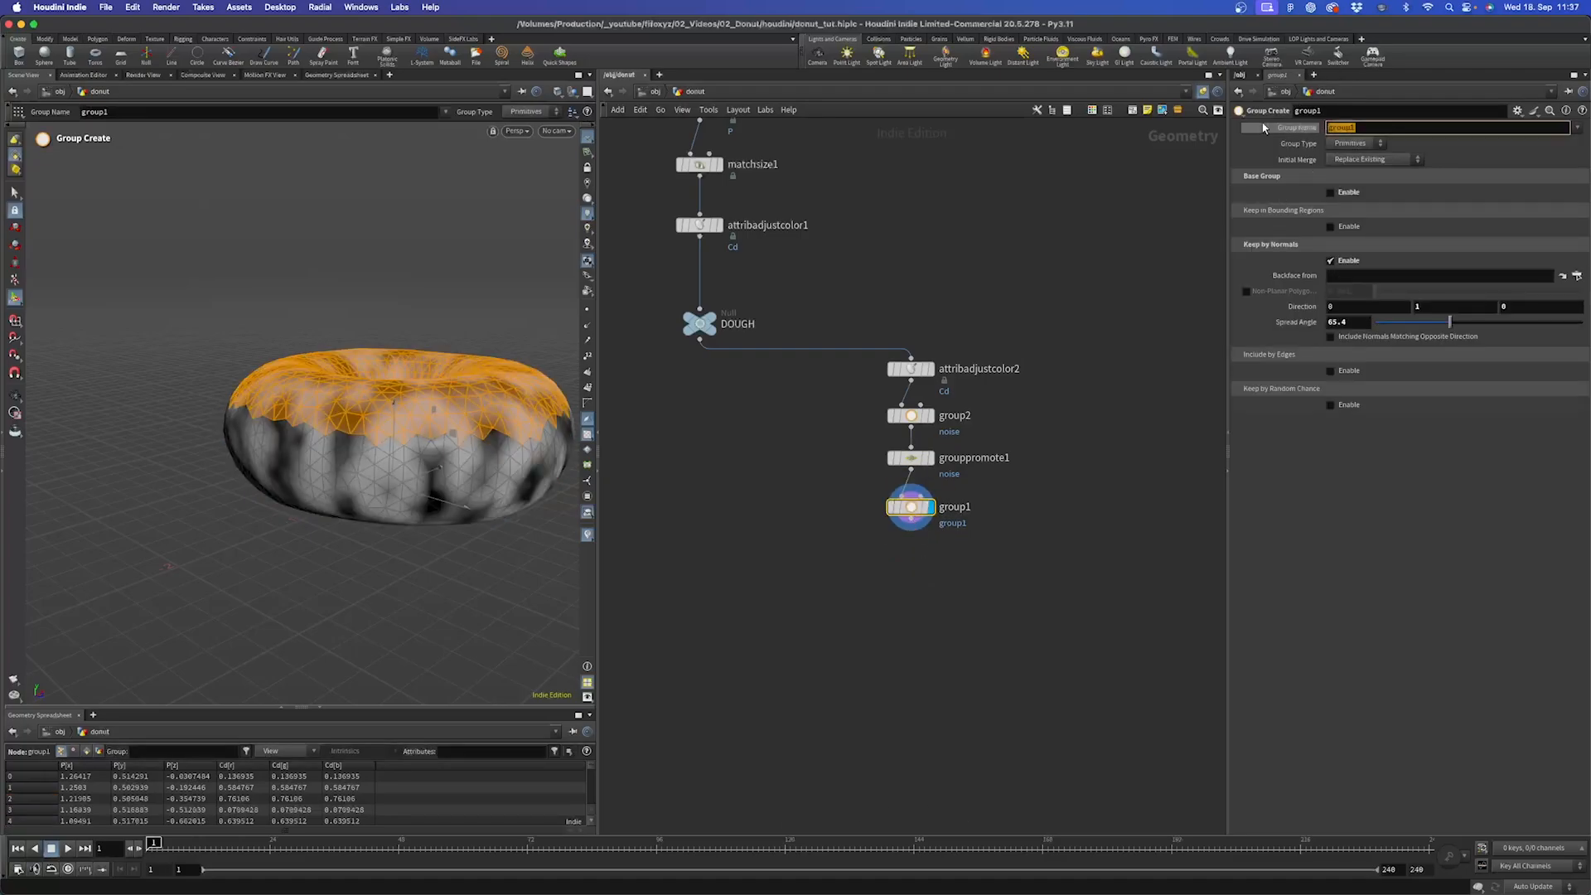
pyautogui.write('topfaces')
pyautogui.press('Return')
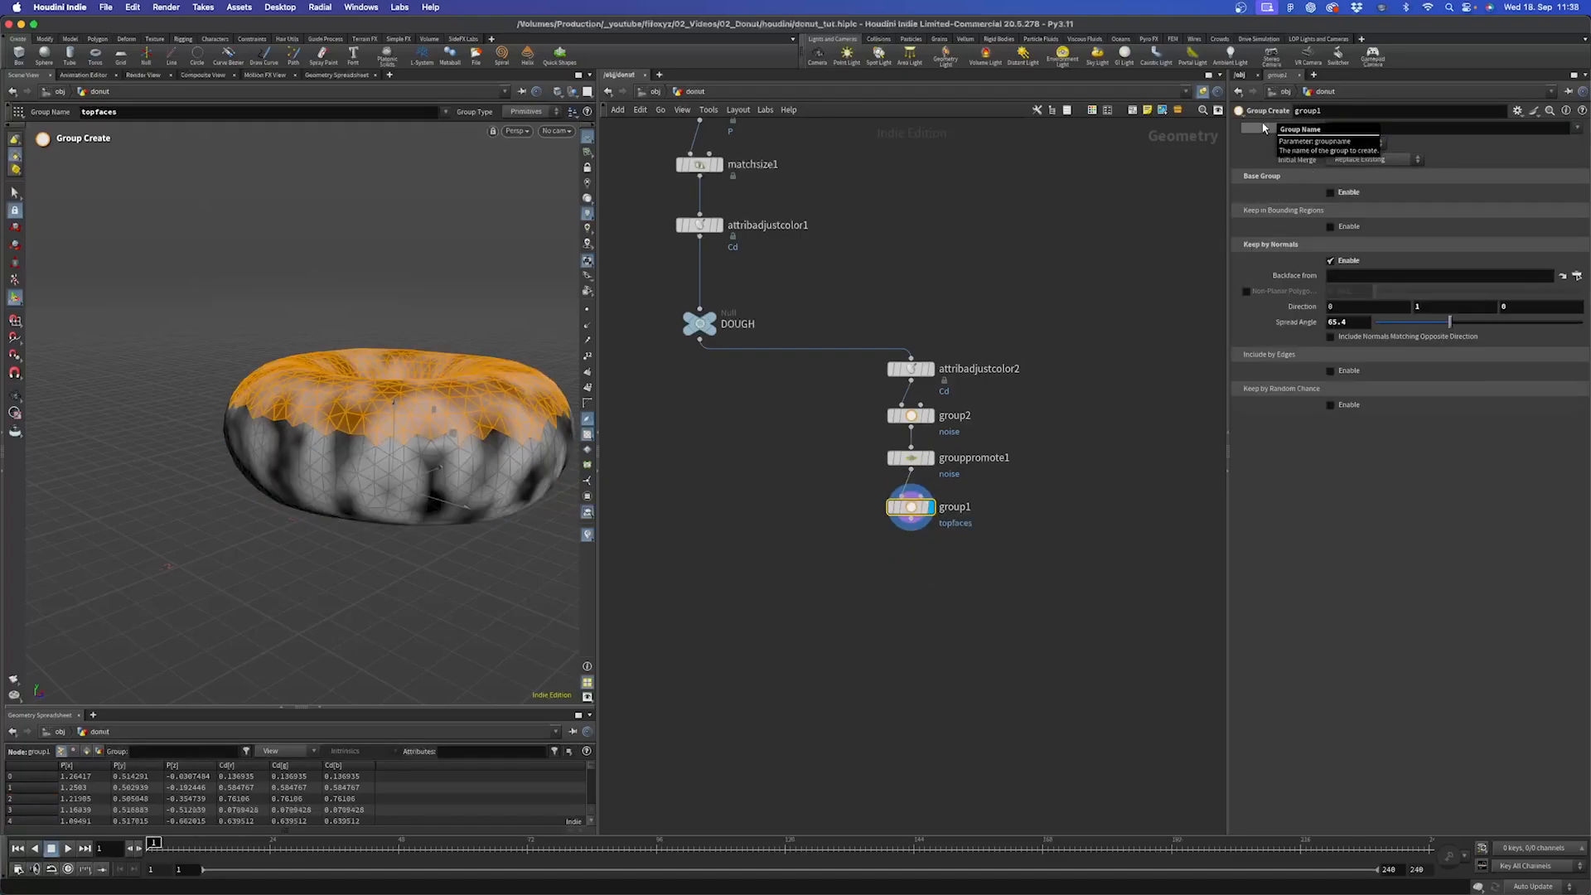
# Add a Group Combine node below group1, connect it to group1's output and display it.
pyautogui.moveTo(970, 604); pyautogui.dragTo(943, 553)
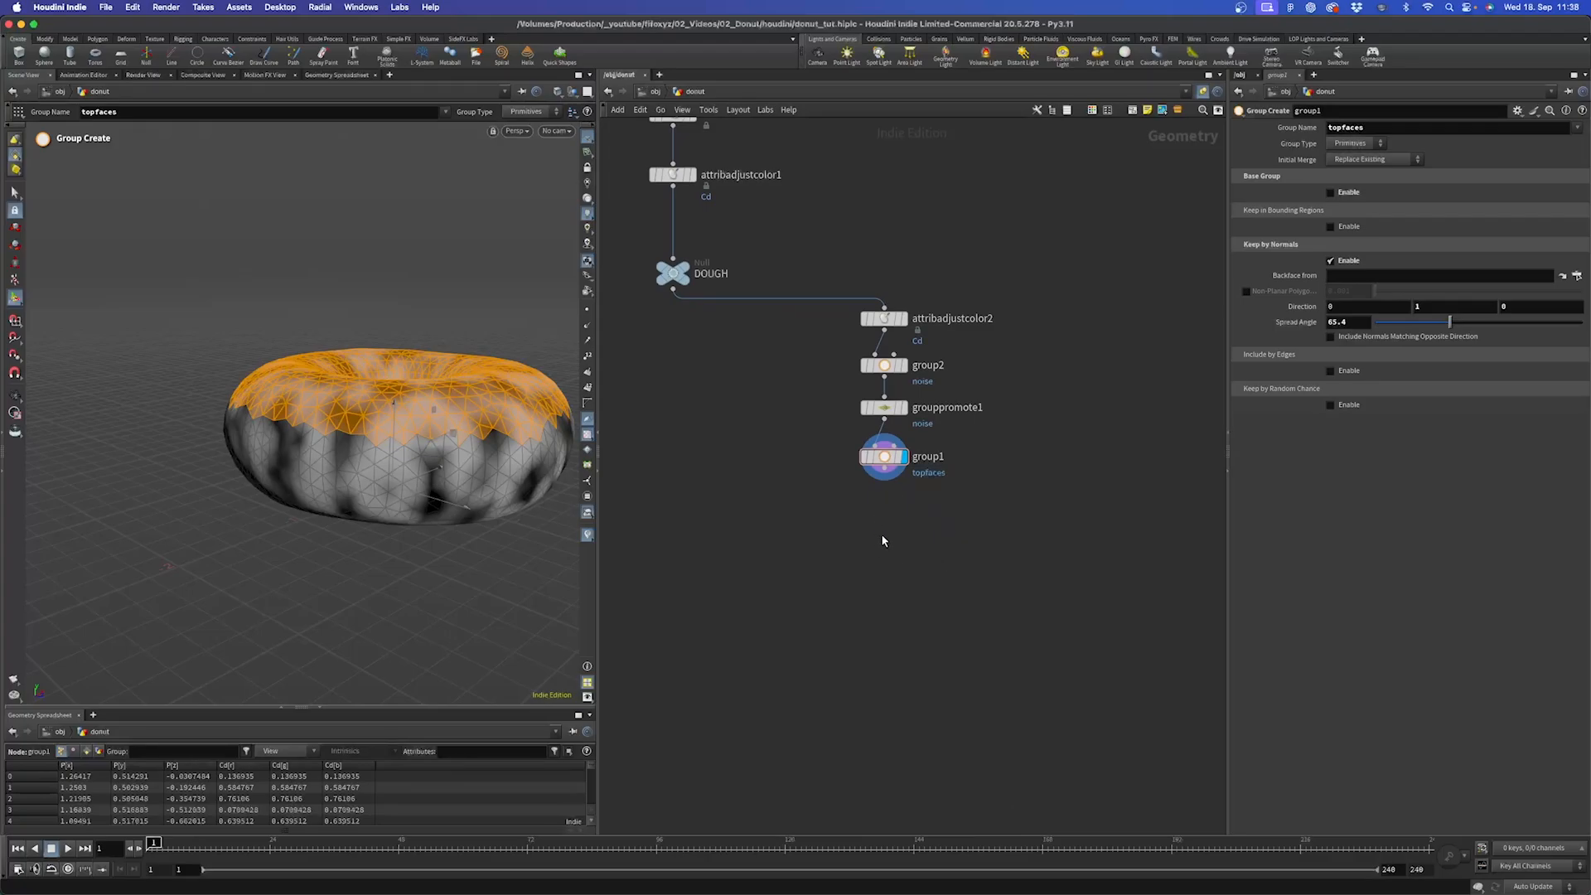
pyautogui.press('Tab')
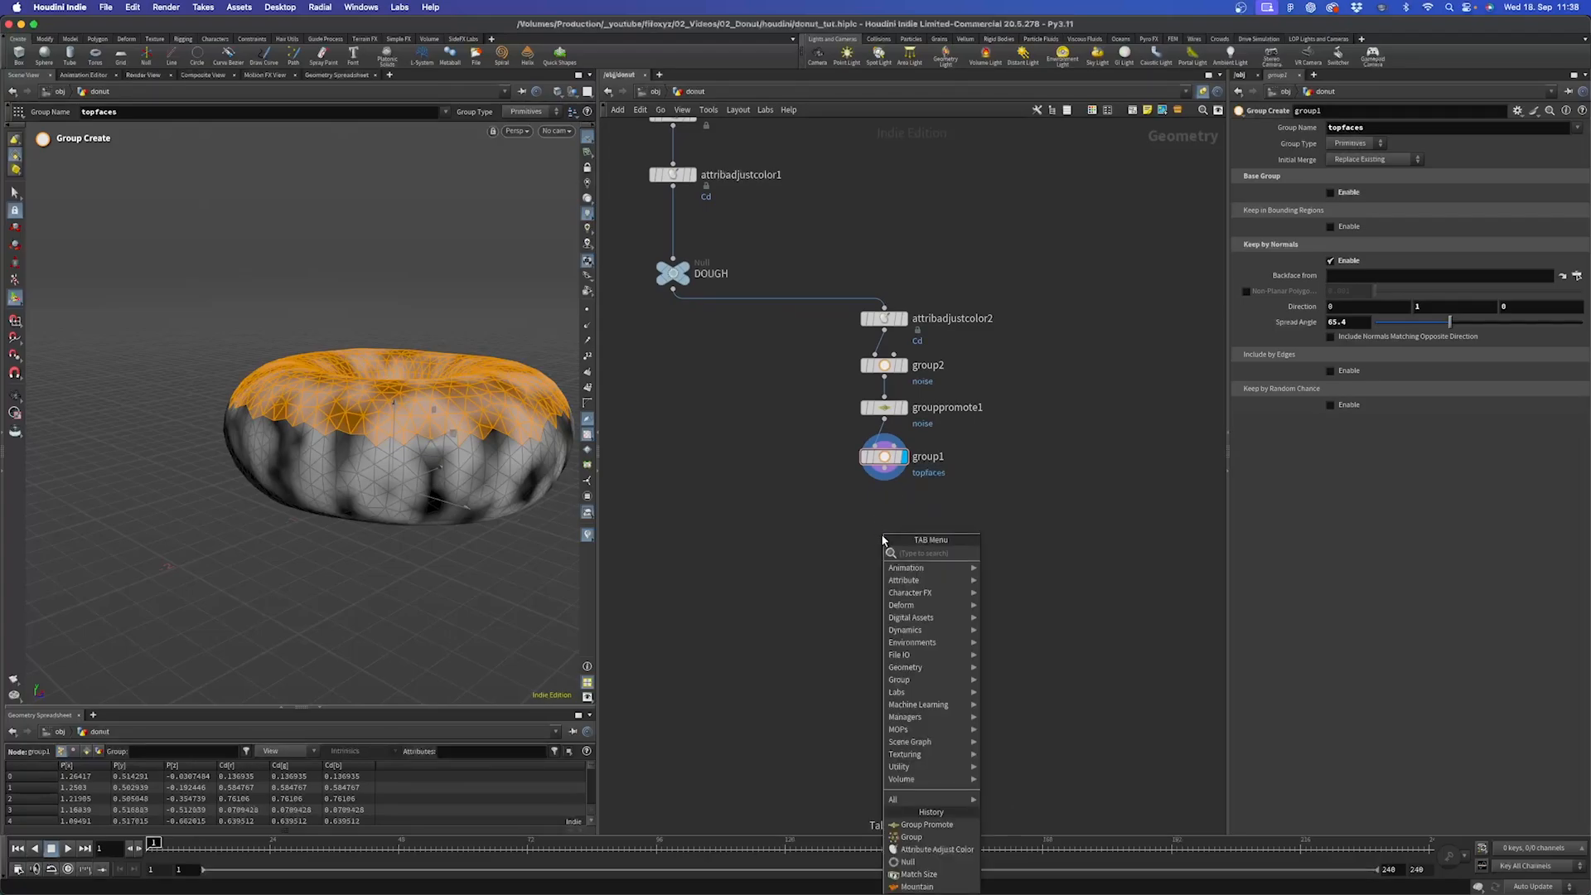
pyautogui.write('group combi')
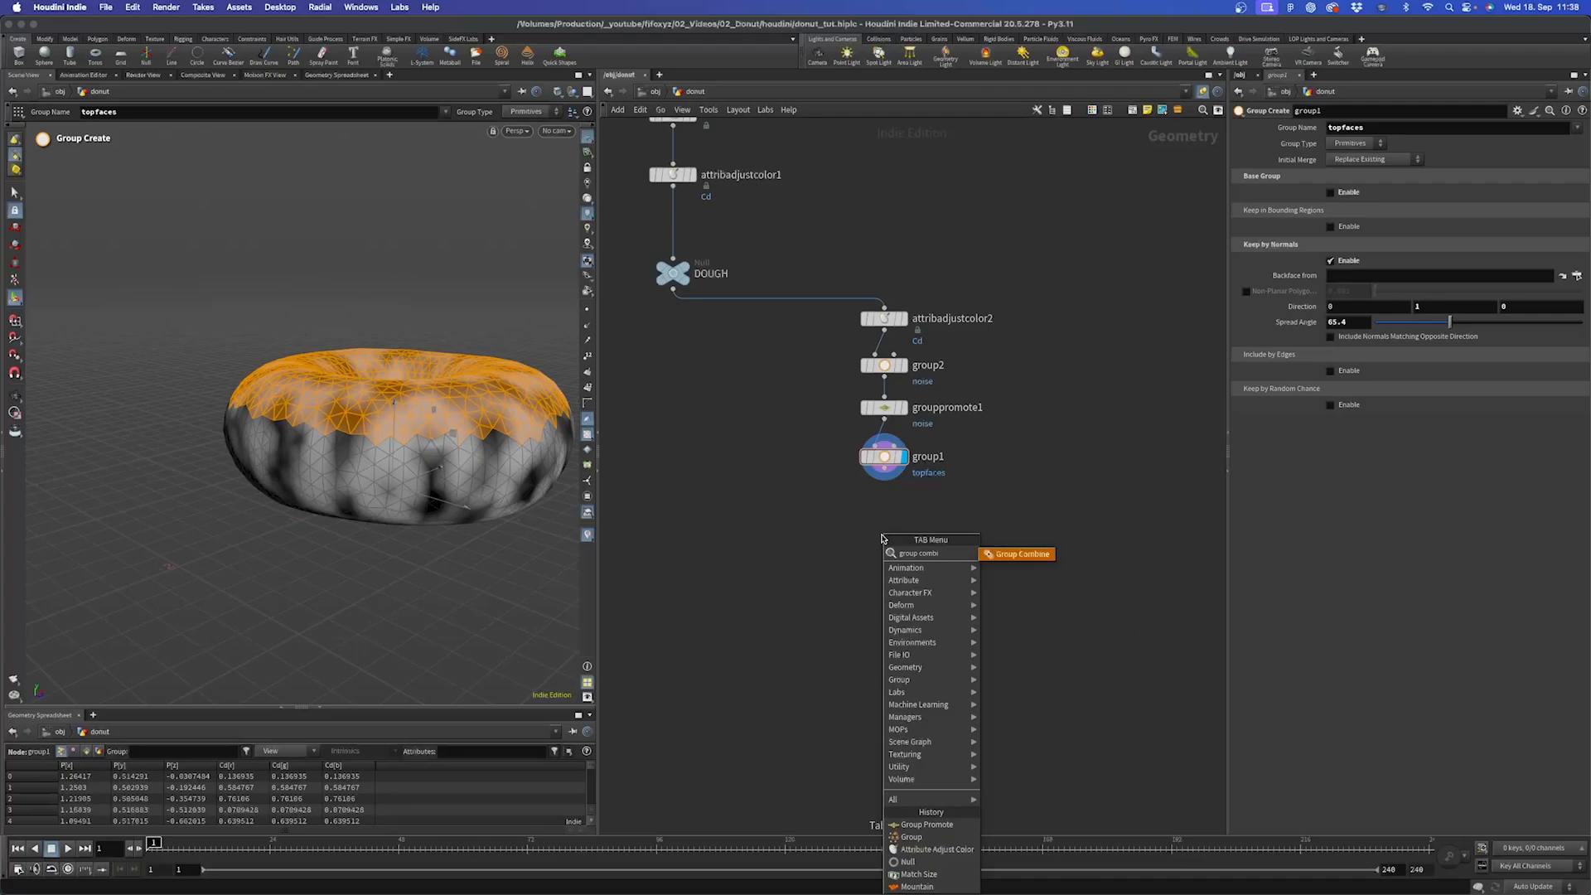
pyautogui.press('Return')
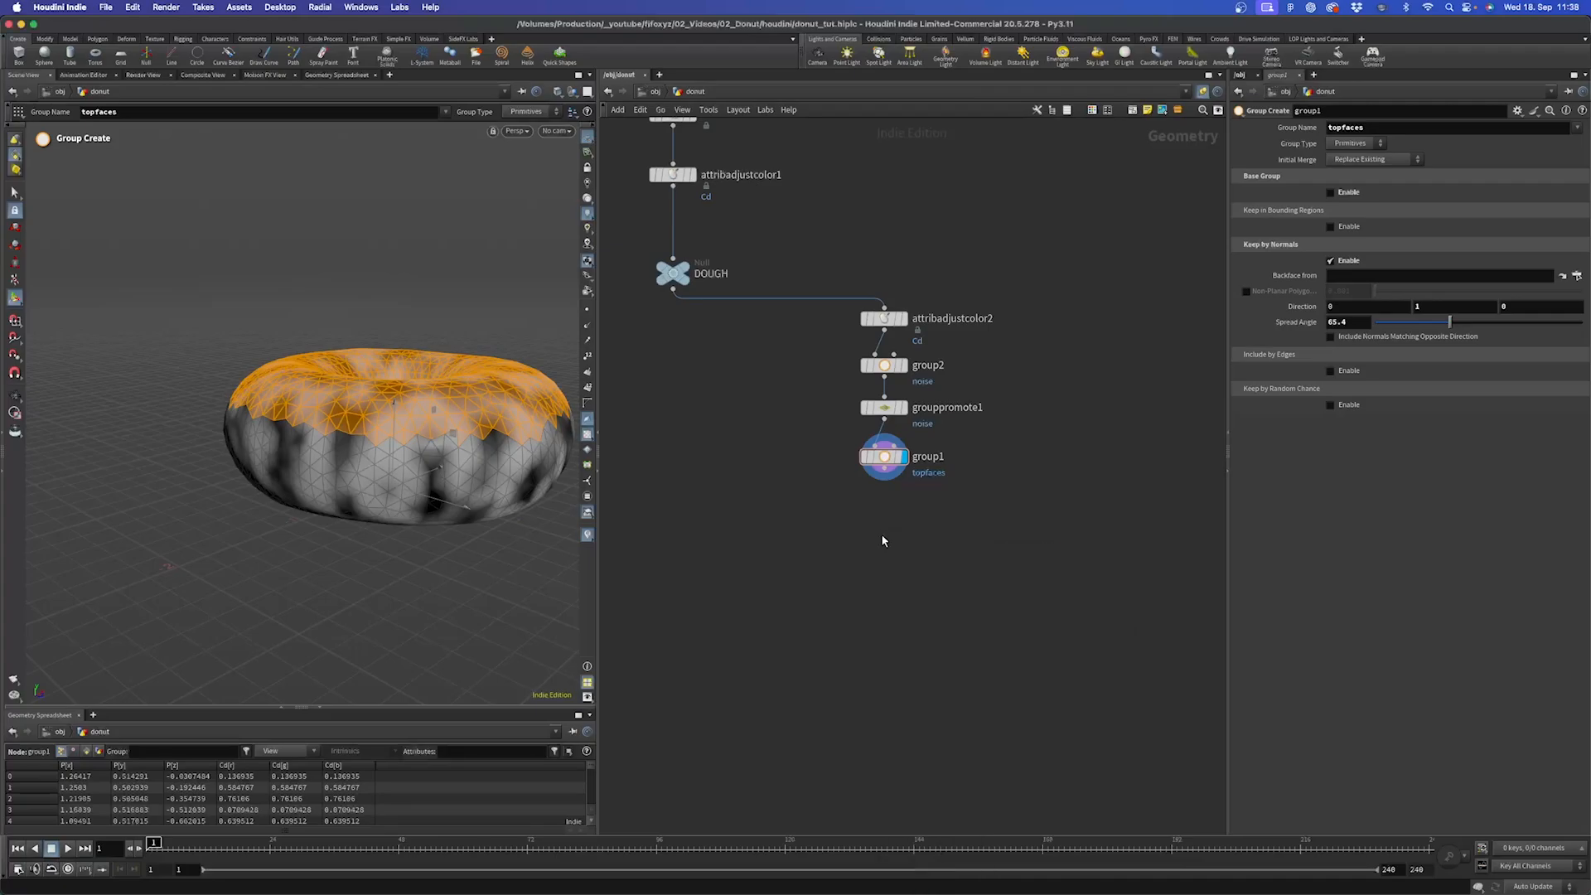
pyautogui.click(883, 534)
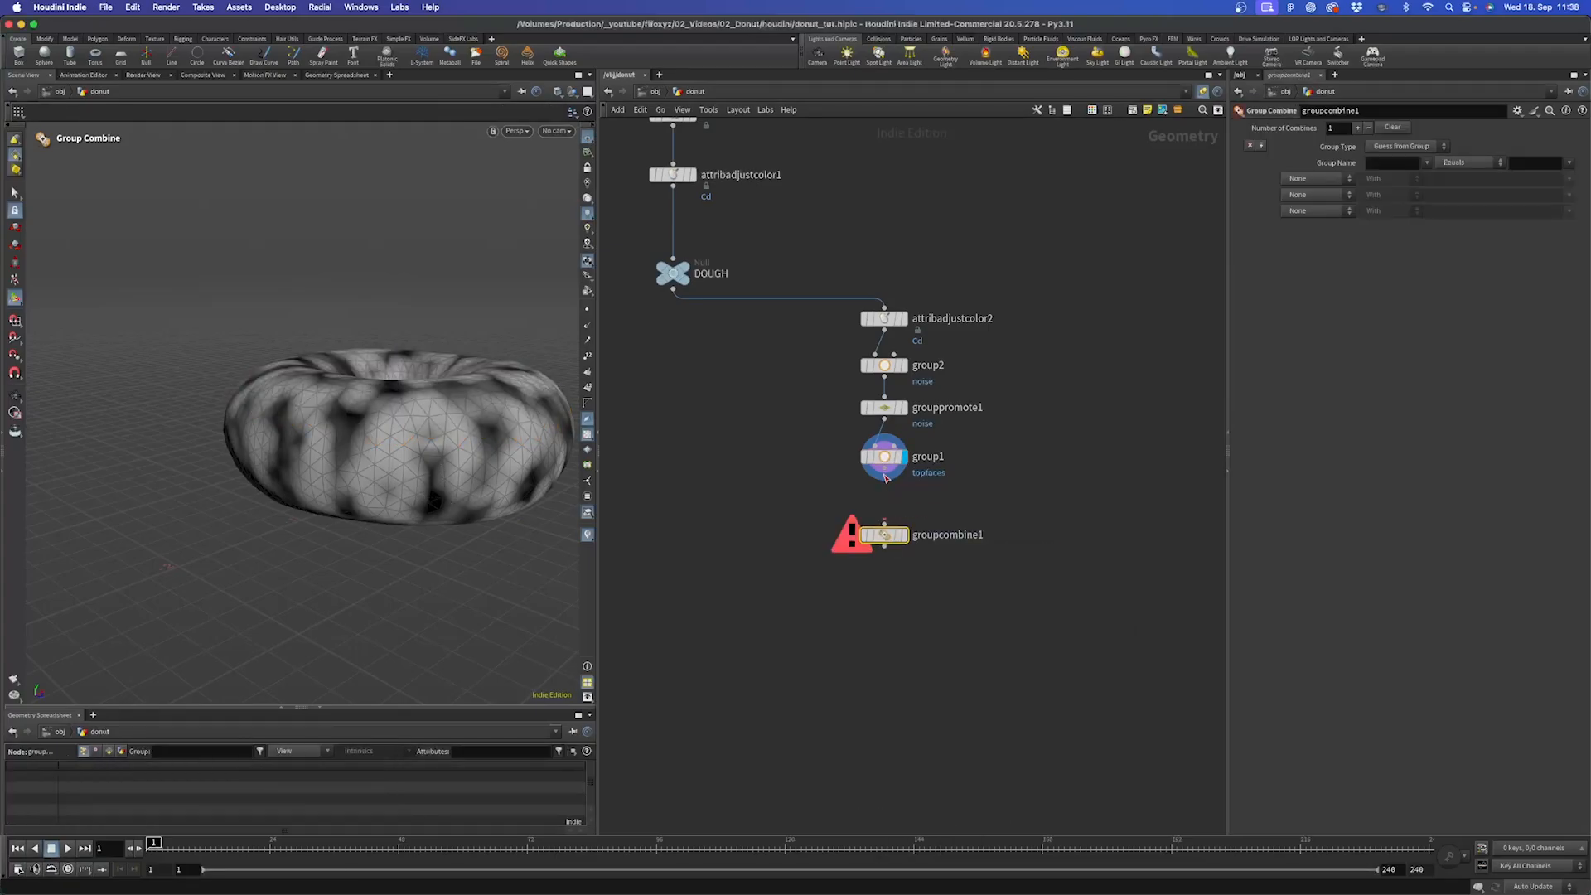
pyautogui.moveTo(884, 468); pyautogui.dragTo(884, 524)
pyautogui.click(905, 536)
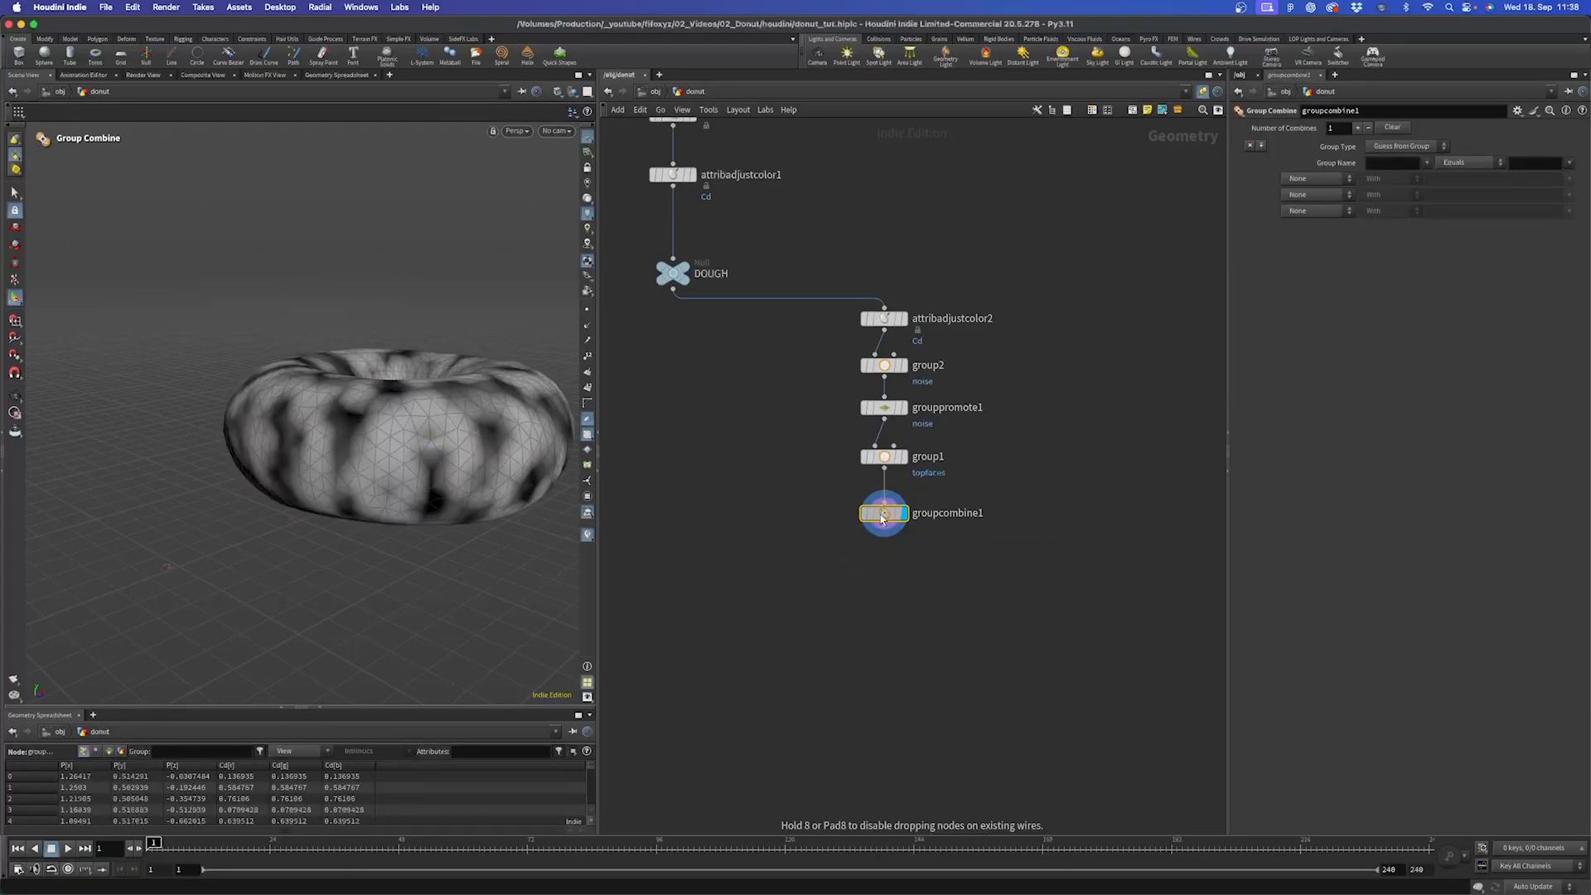
# Widen the parameter area, name the combined group glazing and make it equal to topfaces.
pyautogui.moveTo(1227, 447); pyautogui.dragTo(982, 447)
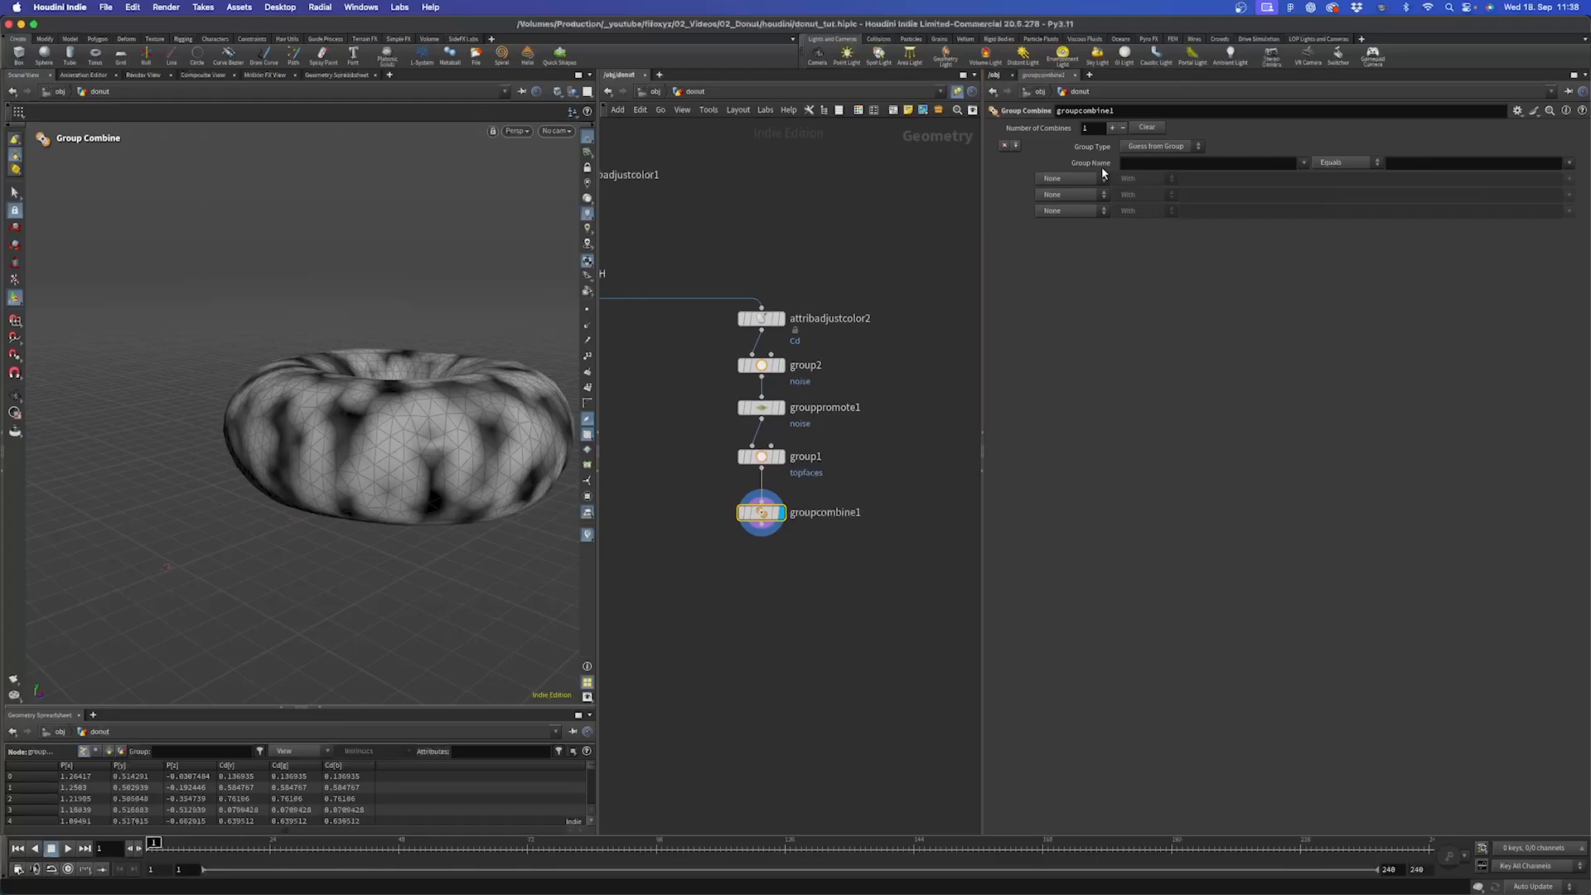
pyautogui.click(1151, 164)
pyautogui.click(1305, 161)
pyautogui.click(1171, 169)
pyautogui.click(1269, 168)
pyautogui.press('Return')
pyautogui.click(1345, 166)
pyautogui.click(1336, 167)
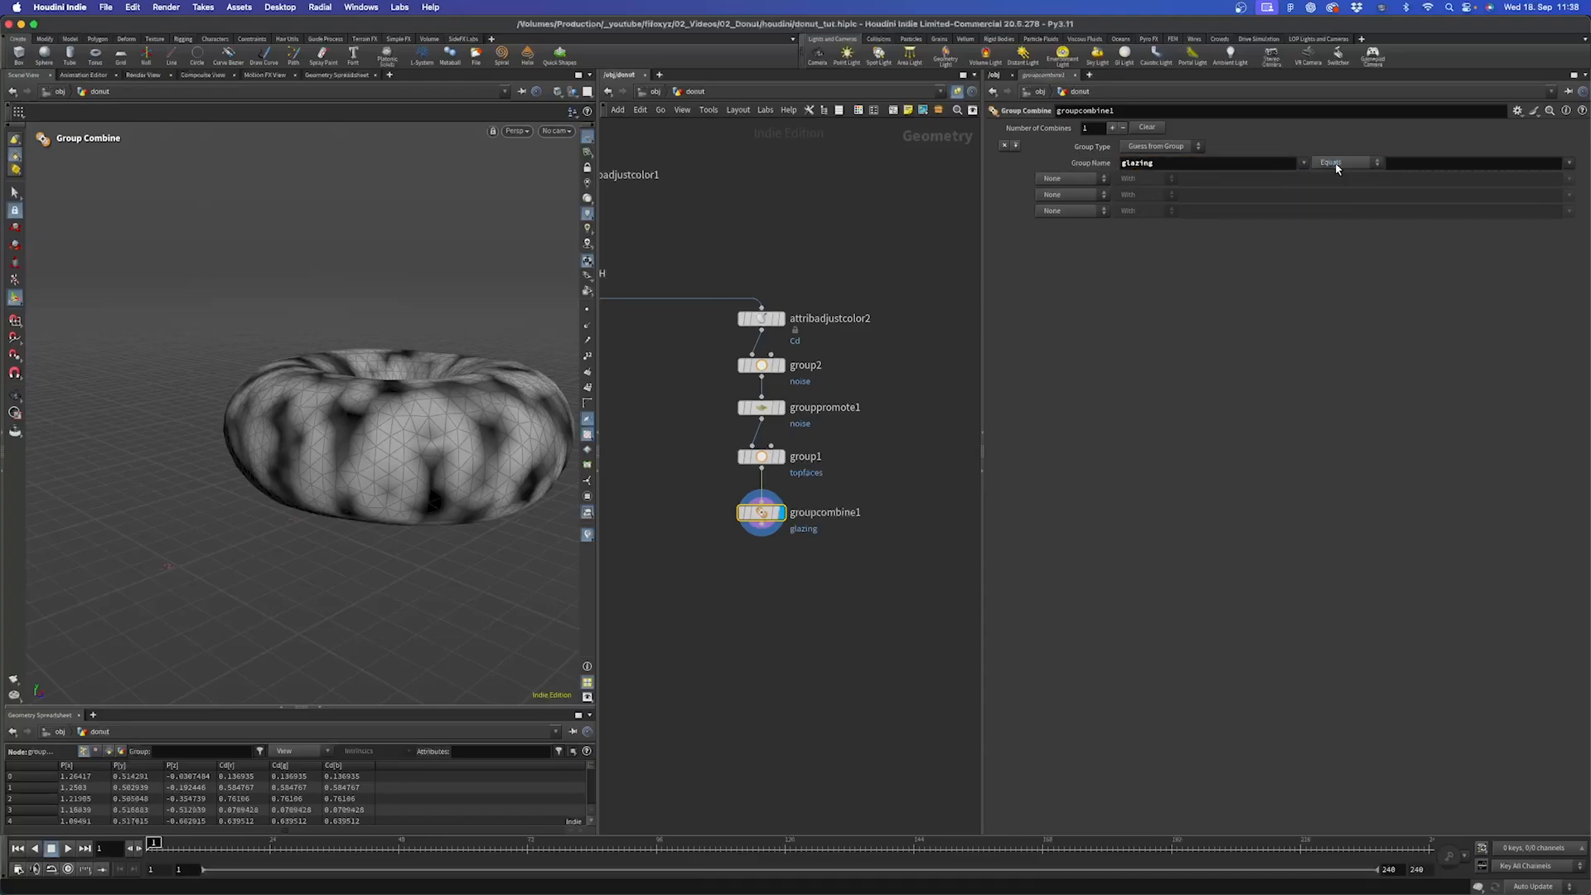
pyautogui.click(1568, 165)
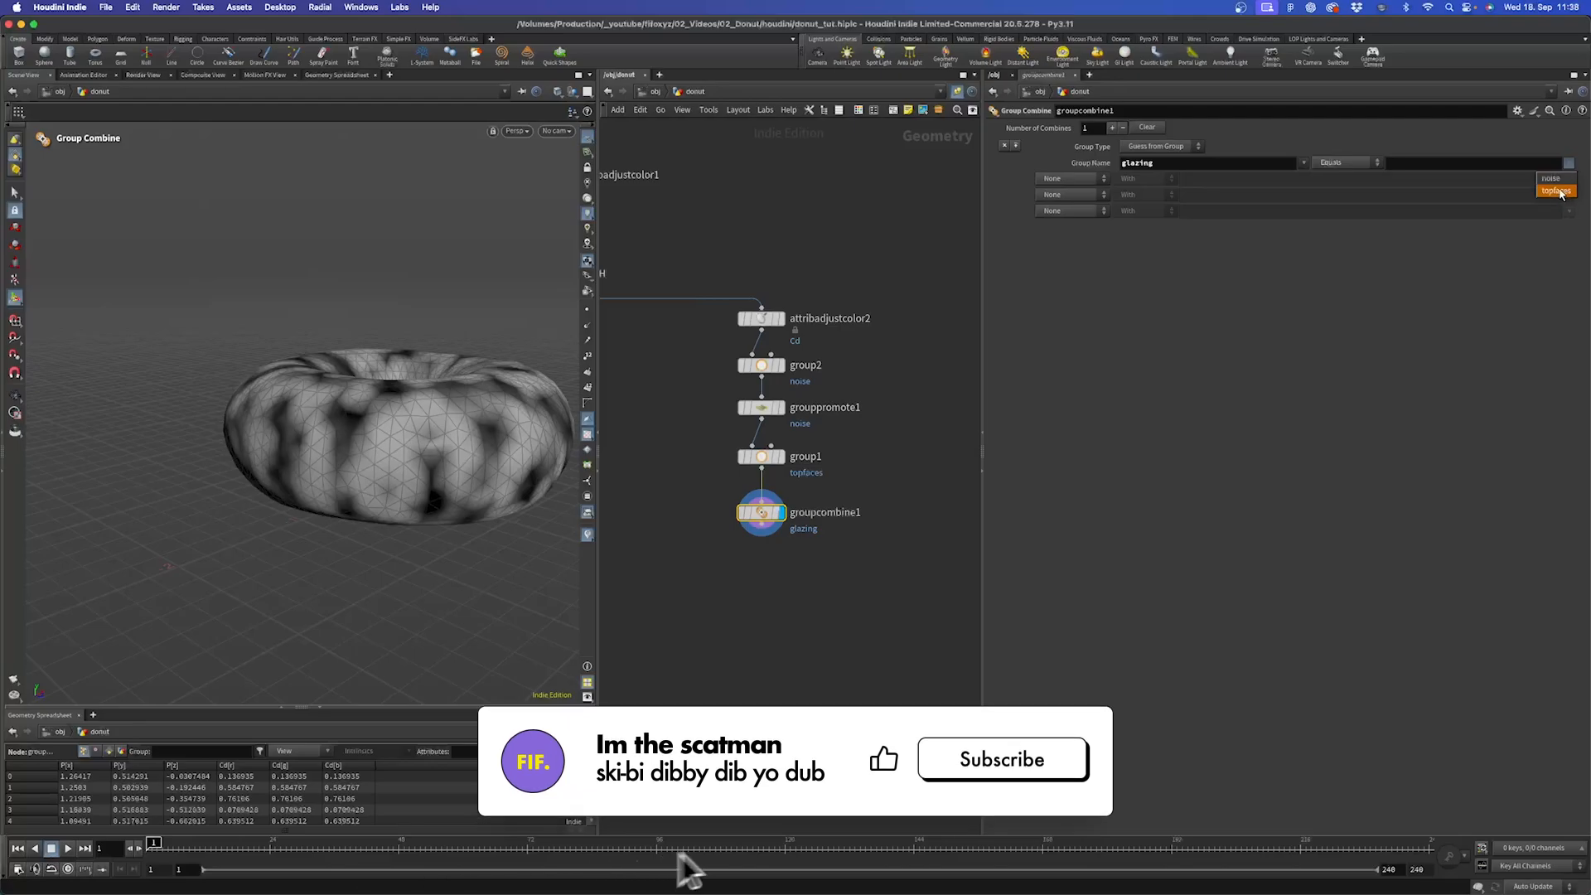
pyautogui.click(1563, 196)
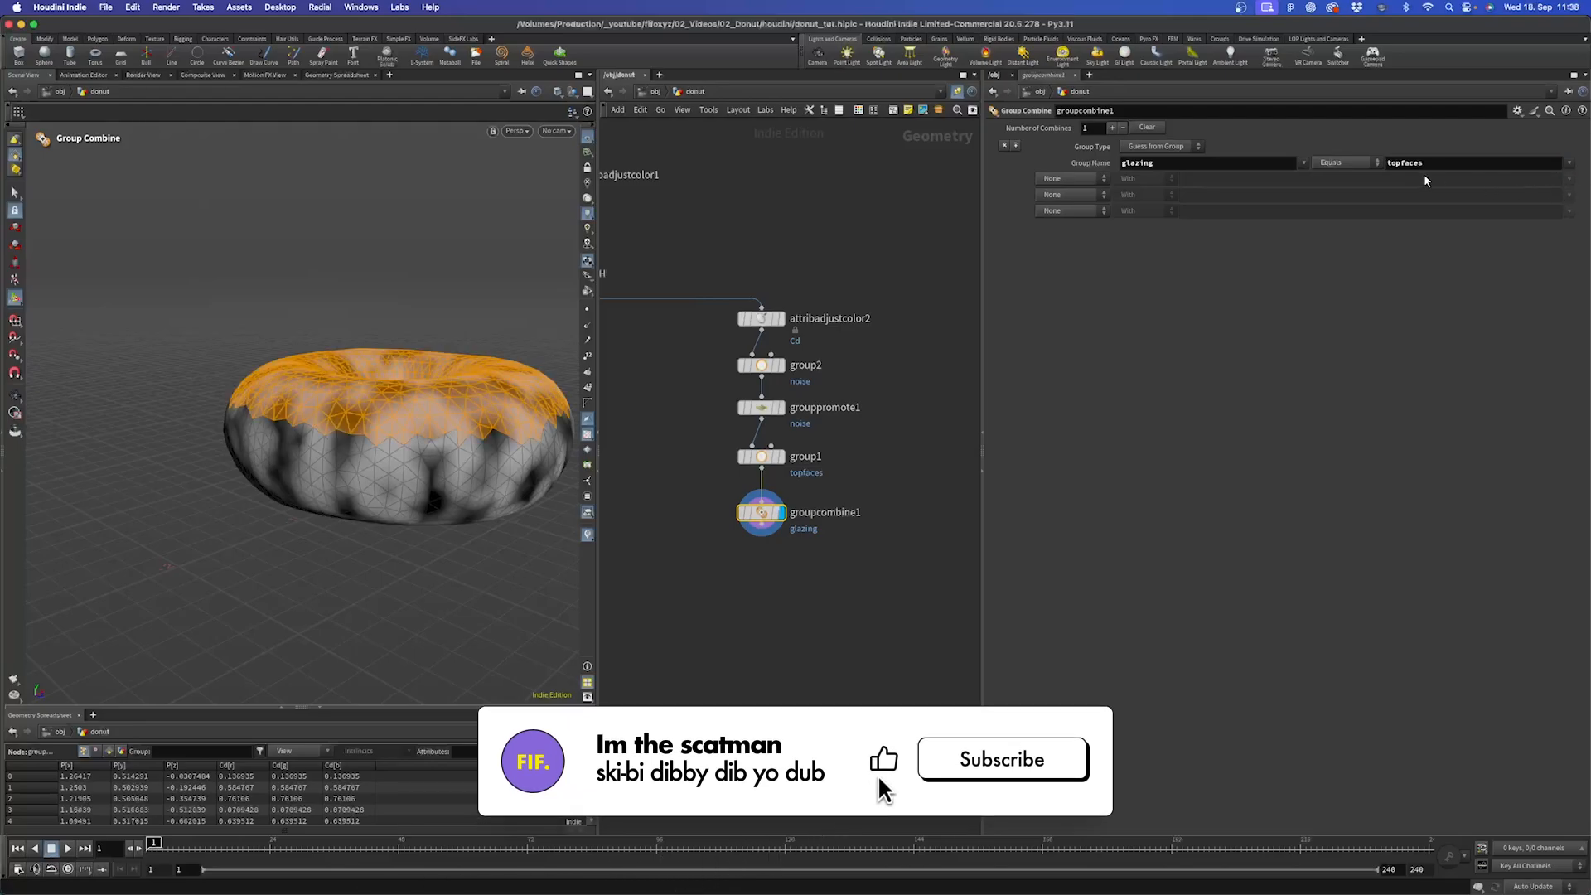
# Combine topfaces with the noise group in groupcombine1 using Union (Or).
pyautogui.click(1071, 179)
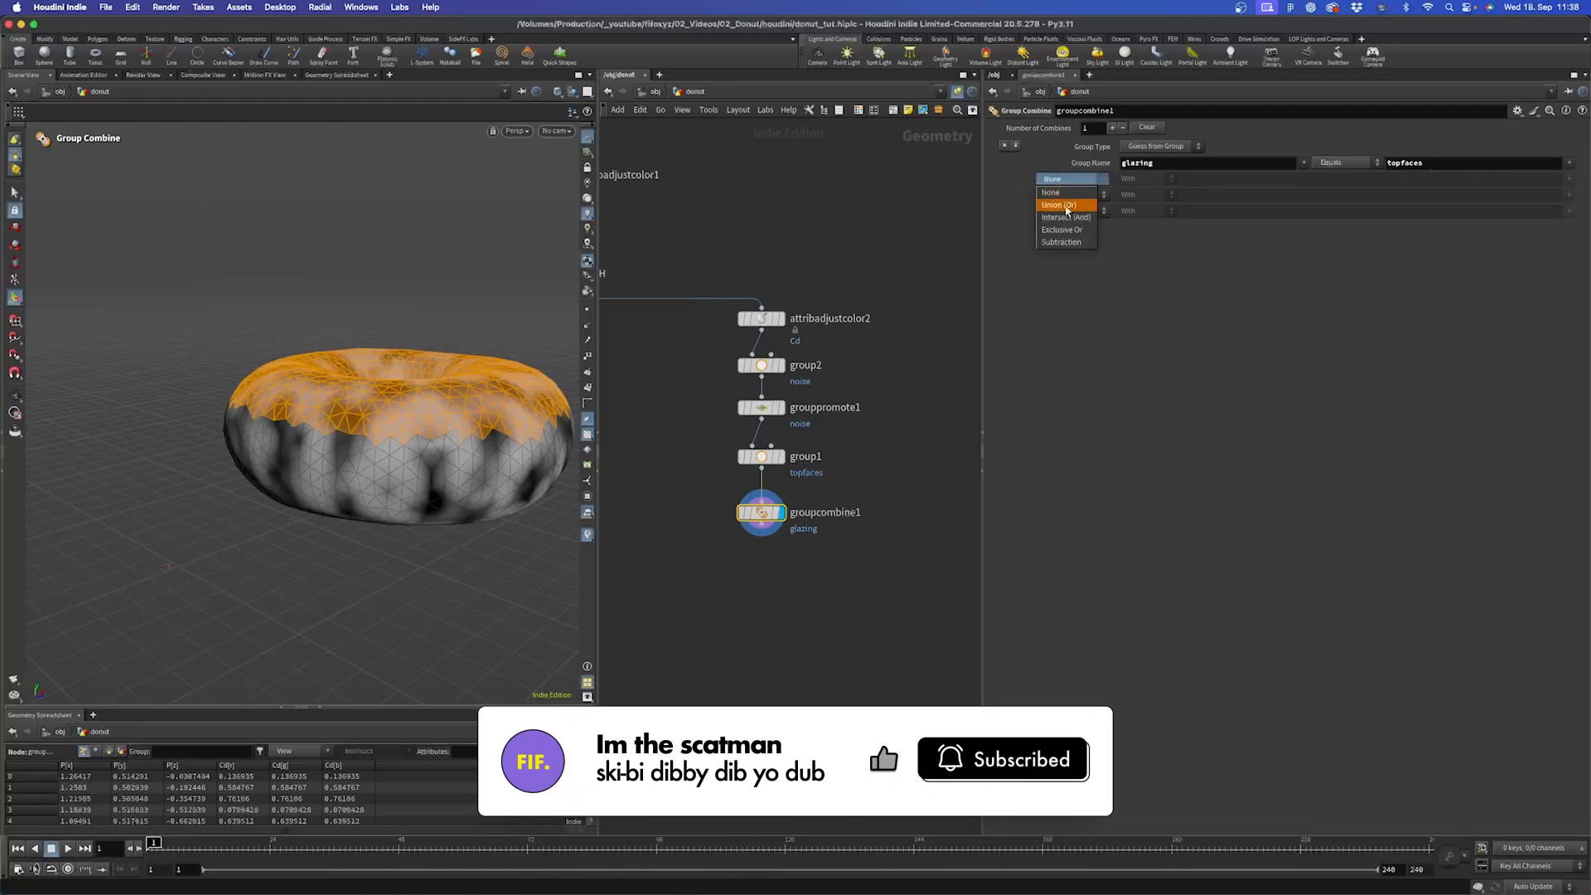
pyautogui.click(1070, 208)
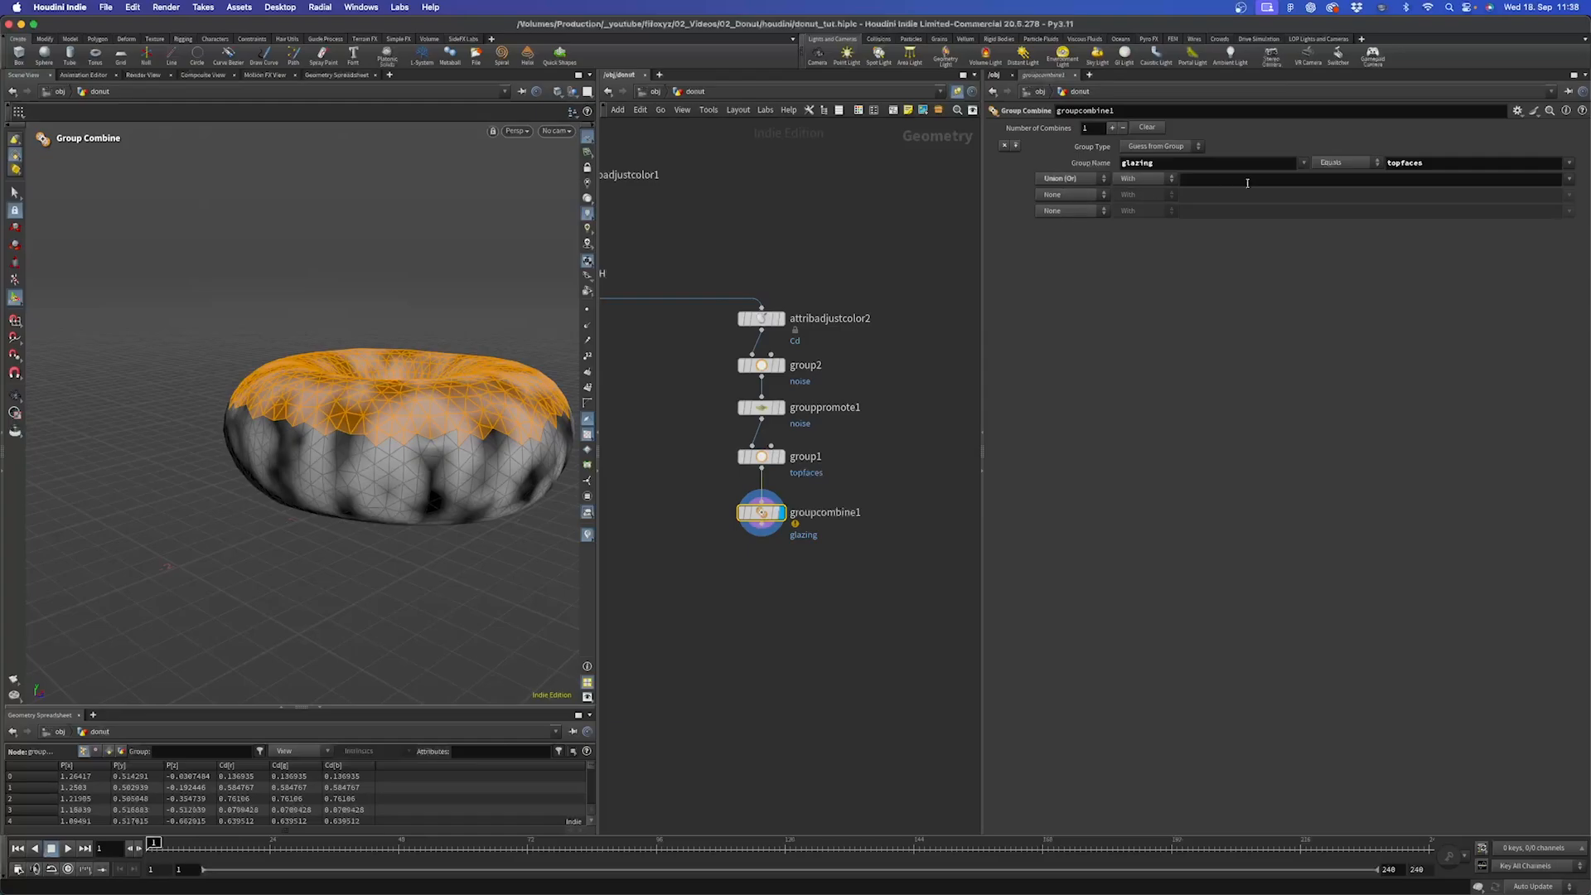
pyautogui.click(1569, 179)
pyautogui.click(1551, 194)
# Examine the combined glazing selection on the donut's top, sides and lower edge from several angles.
pyautogui.press('Escape')
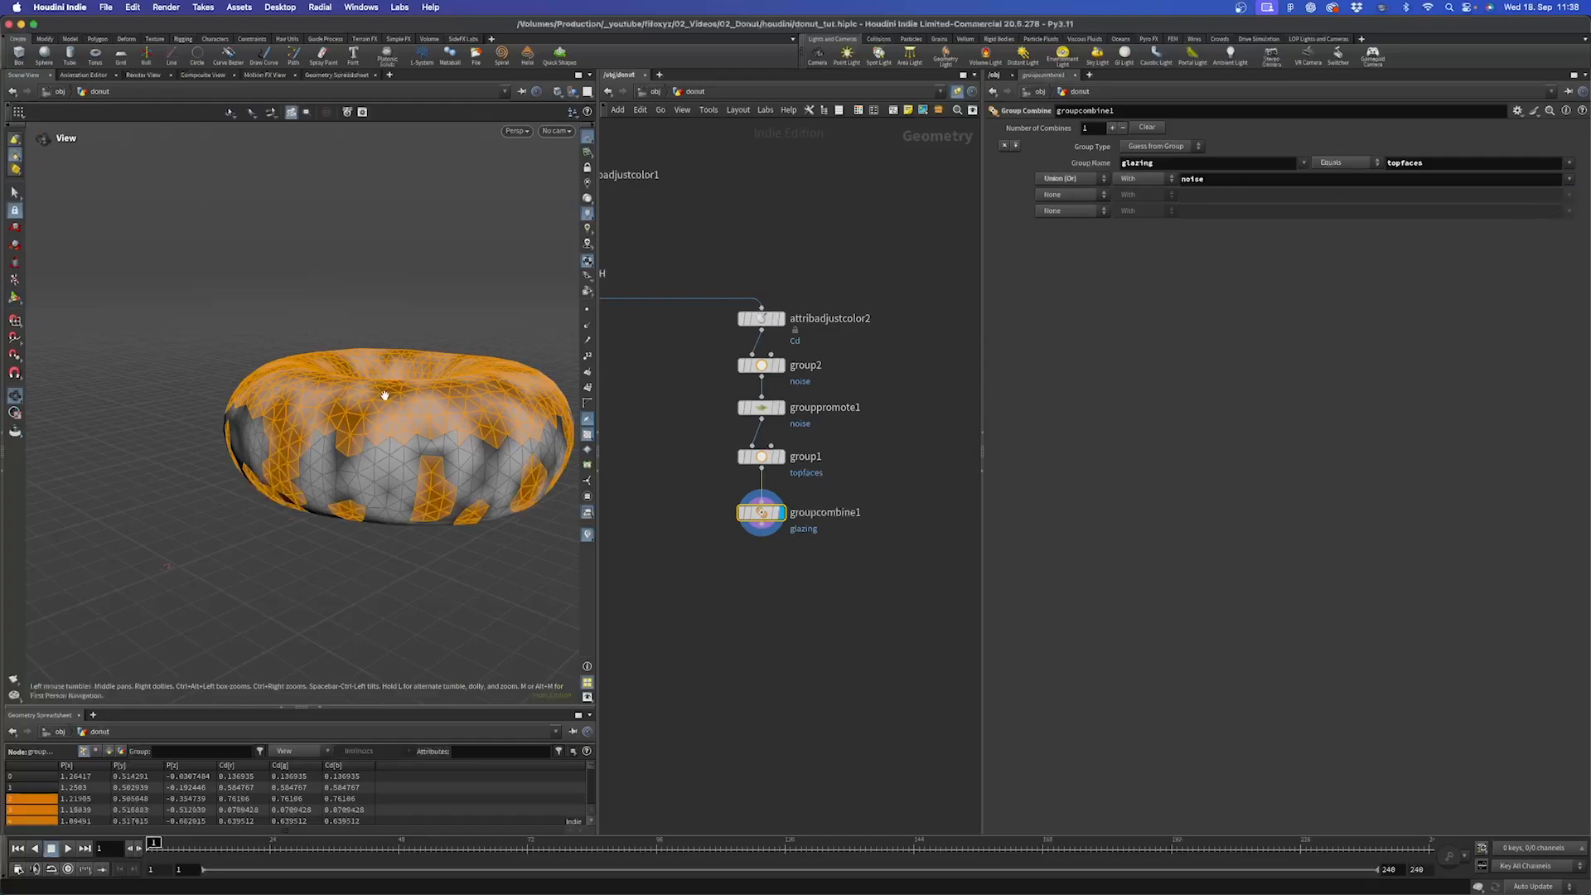
pyautogui.moveTo(434, 398); pyautogui.dragTo(357, 458)
pyautogui.press('Return')
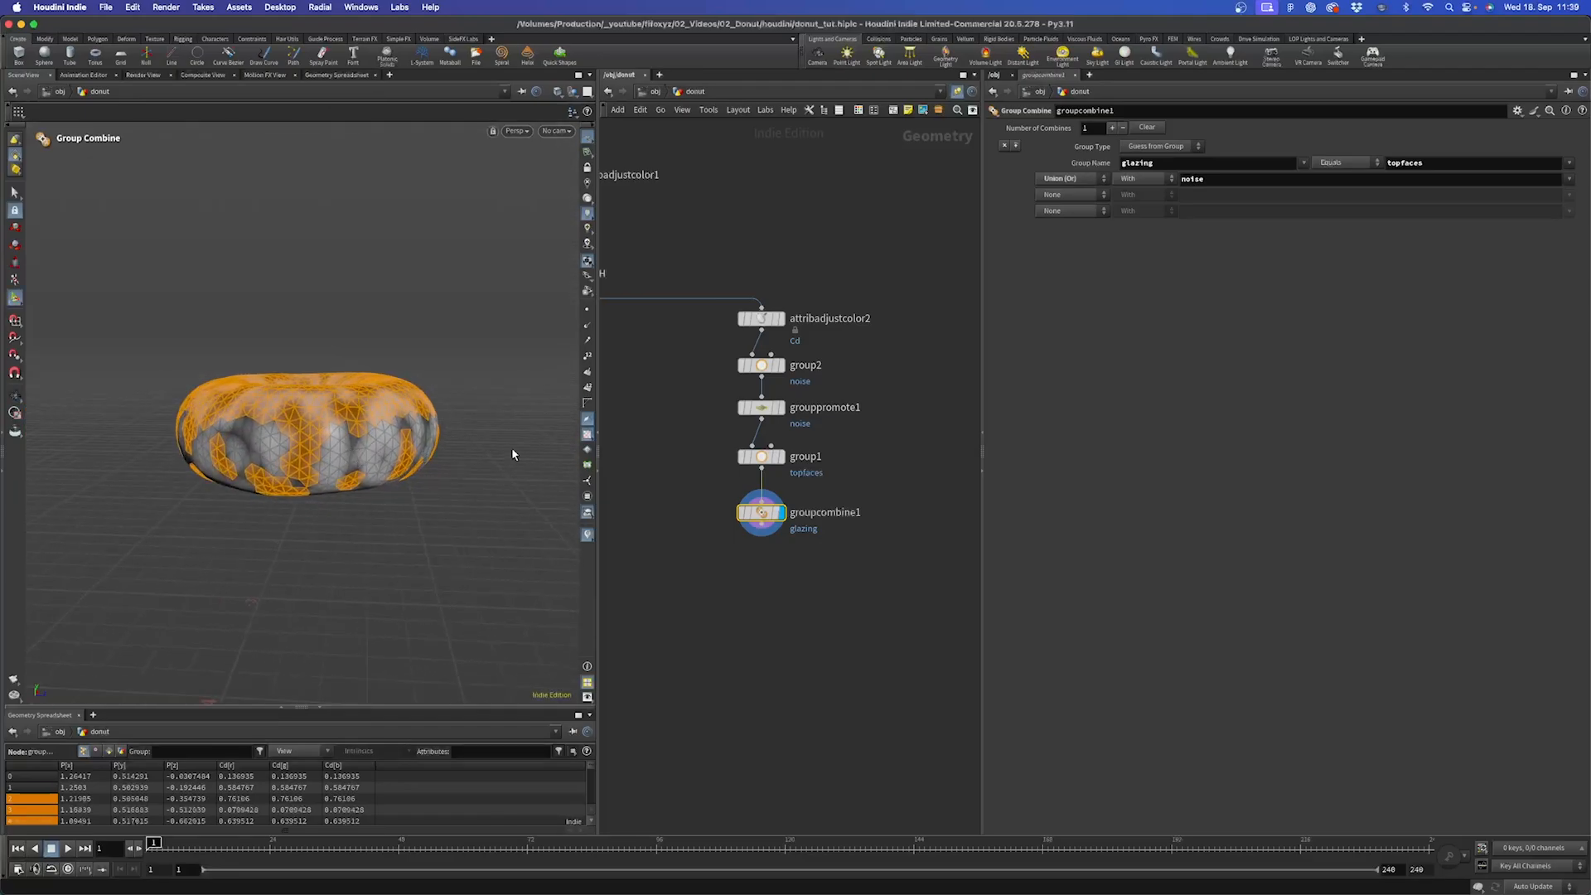
pyautogui.press('Escape')
pyautogui.moveTo(253, 482); pyautogui.dragTo(282, 533)
pyautogui.press('Return')
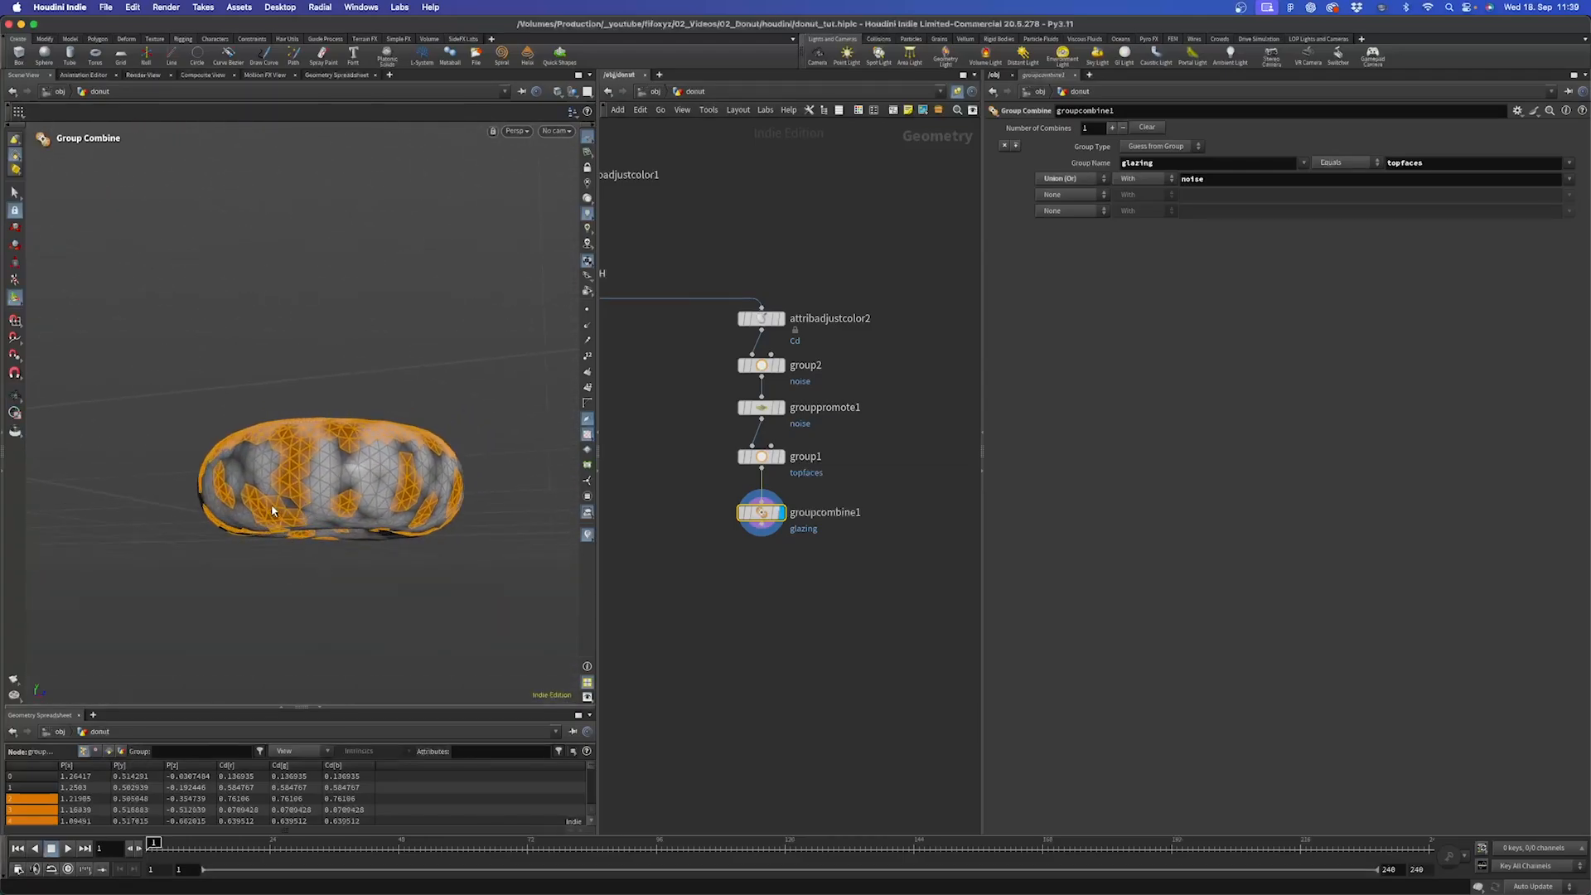
pyautogui.press('Escape')
pyautogui.moveTo(344, 475); pyautogui.dragTo(560, 488)
pyautogui.press('Return')
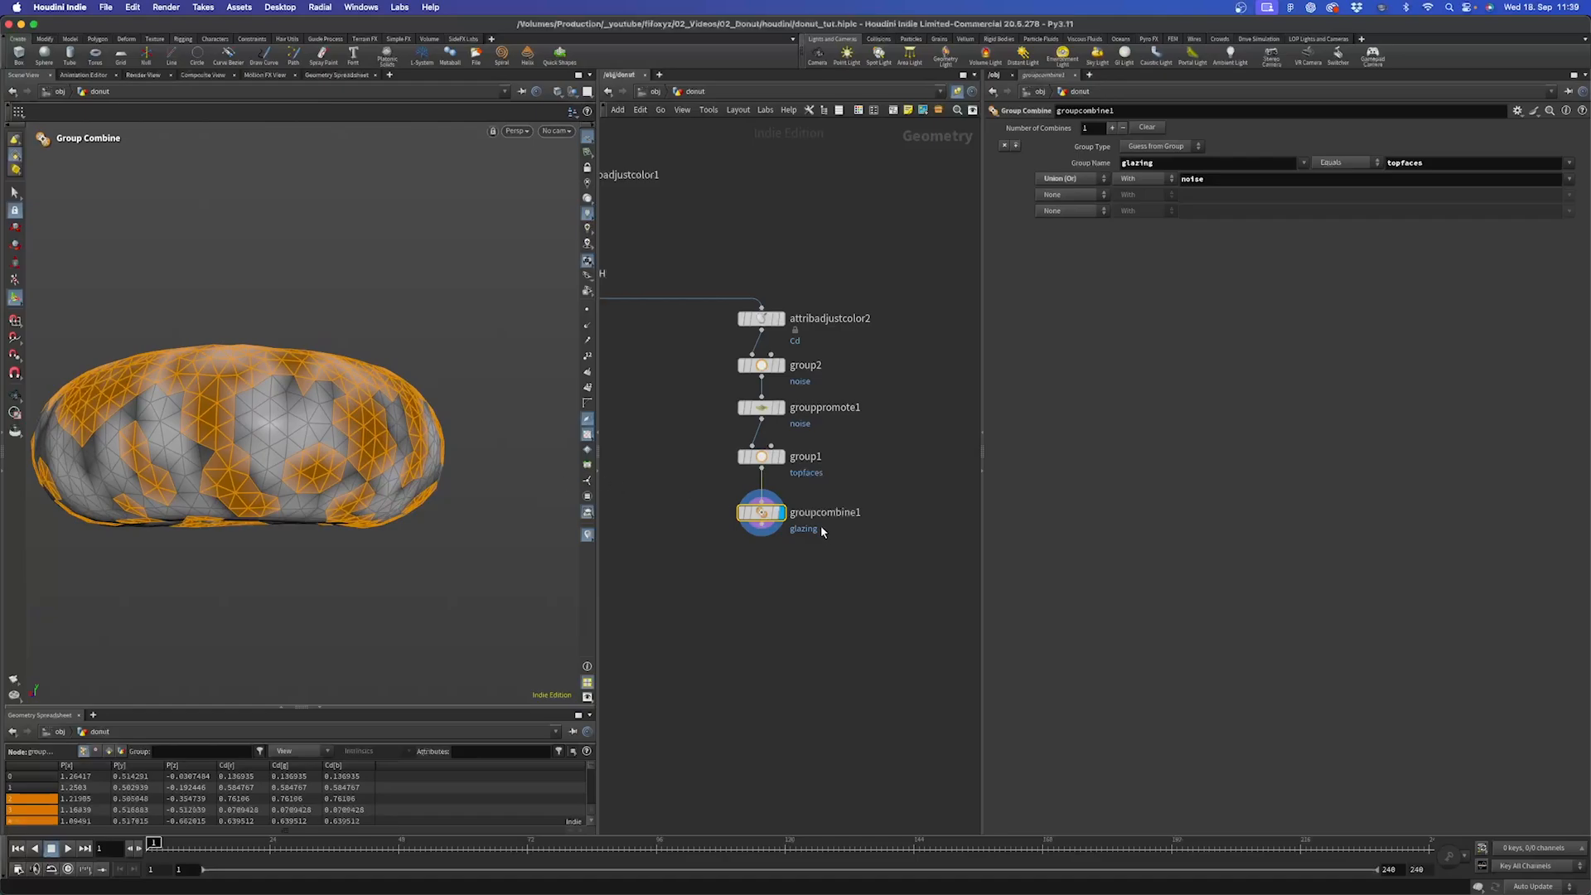
# Move group2, grouppromote1, group1 and groupcombine1 down to leave a gap below attribadjustcolor2, and display attribadjustcolor2.
pyautogui.moveTo(720, 522); pyautogui.dragTo(763, 454)
pyautogui.click(788, 305)
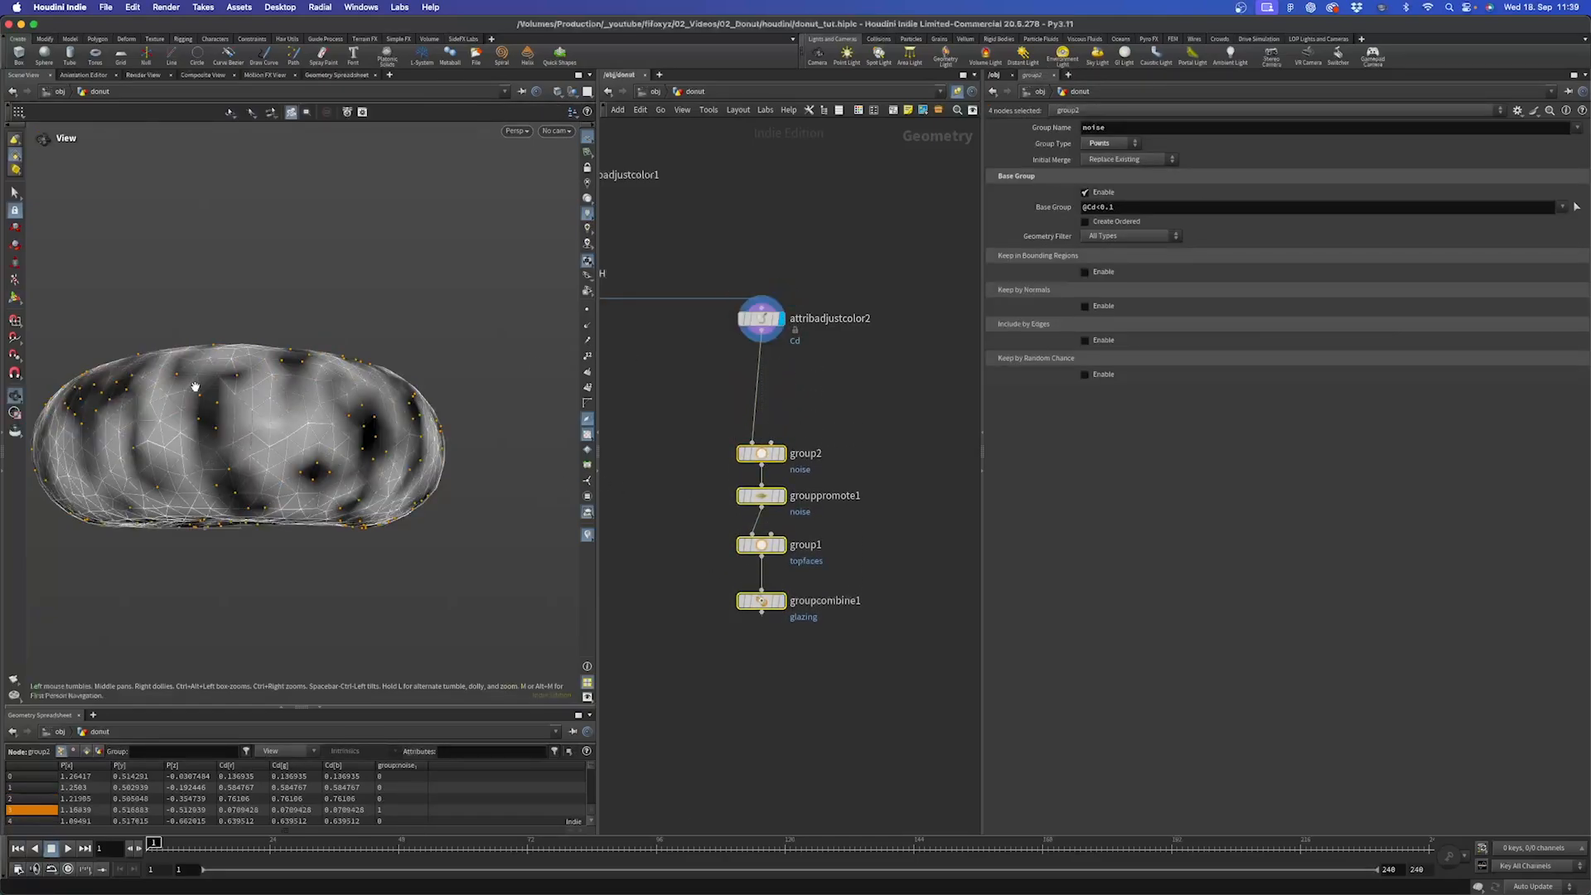
pyautogui.moveTo(281, 362); pyautogui.dragTo(256, 451)
pyautogui.press('Return')
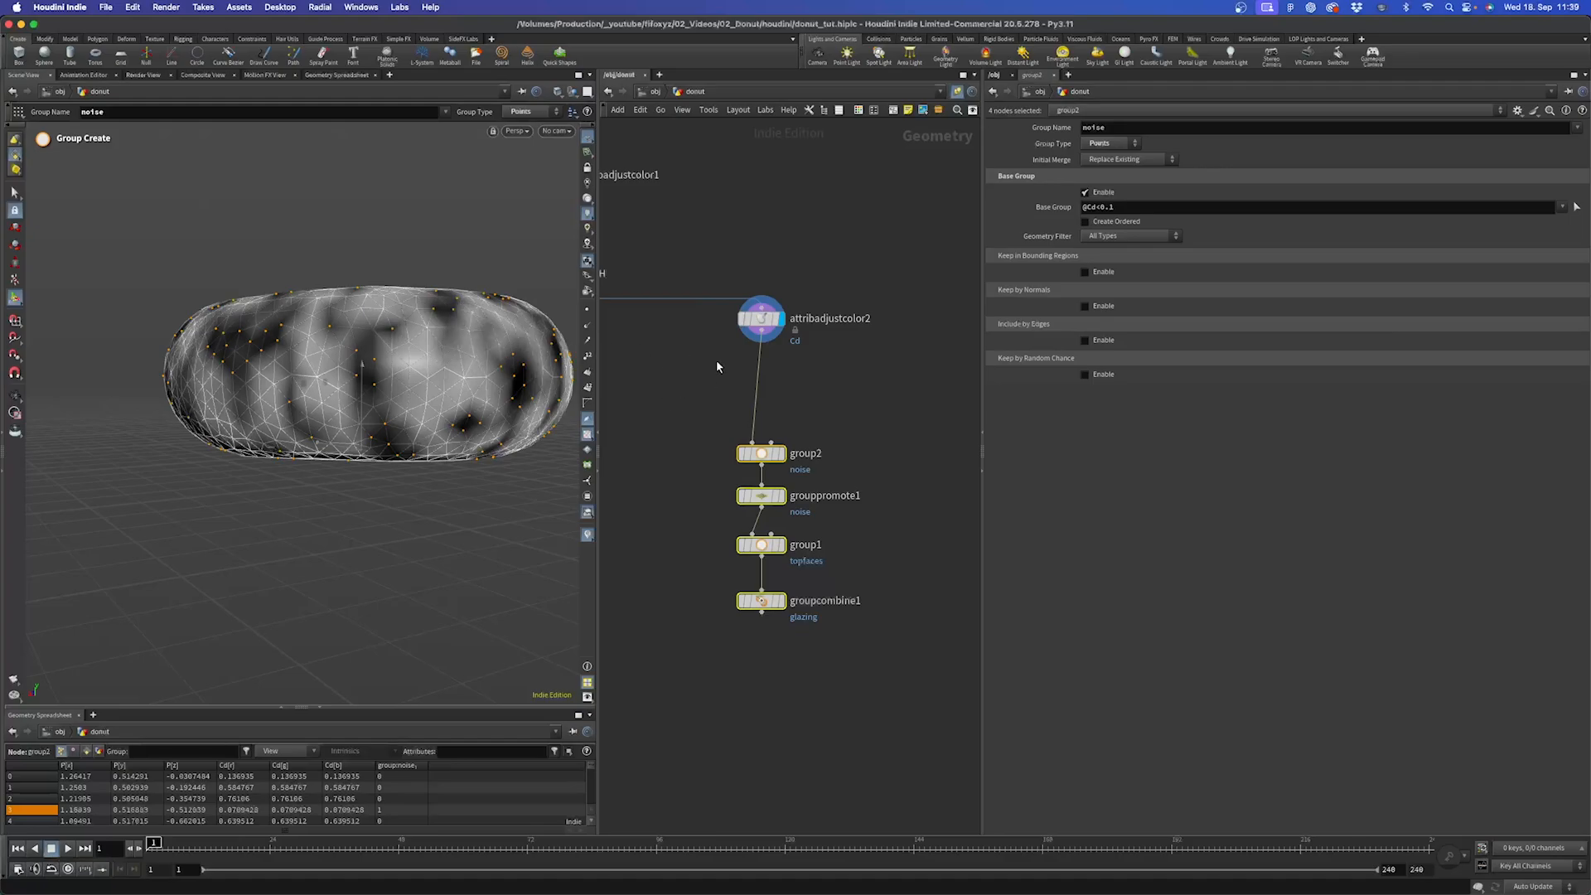
# Insert an Attribute Adjust Color node into the chain between attribadjustcolor2 and group2.
pyautogui.press('Tab')
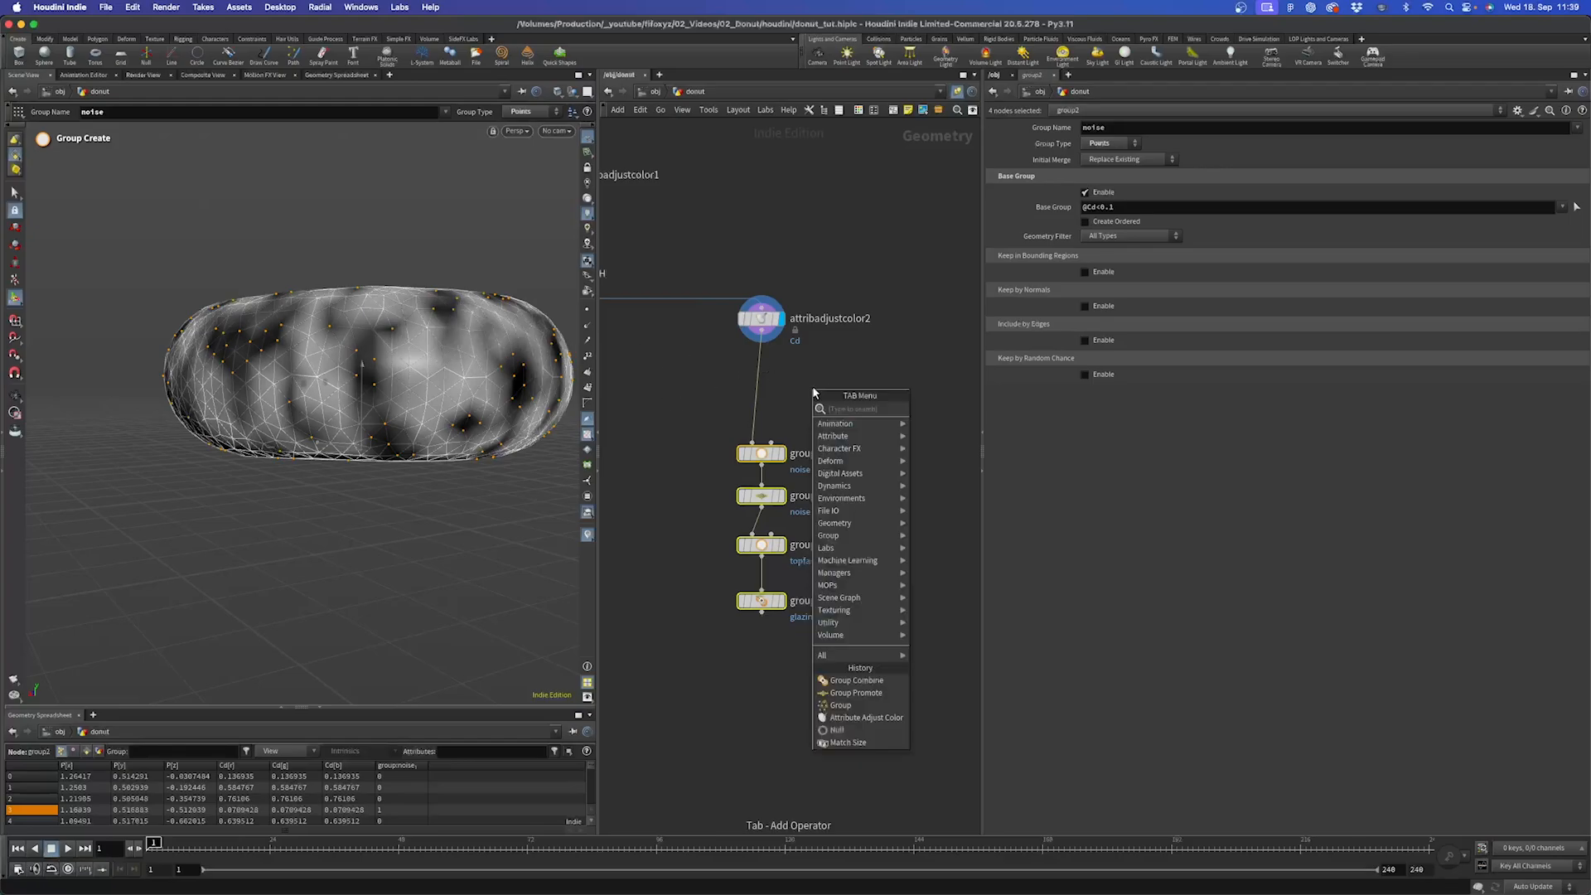
pyautogui.write('att adjust colo')
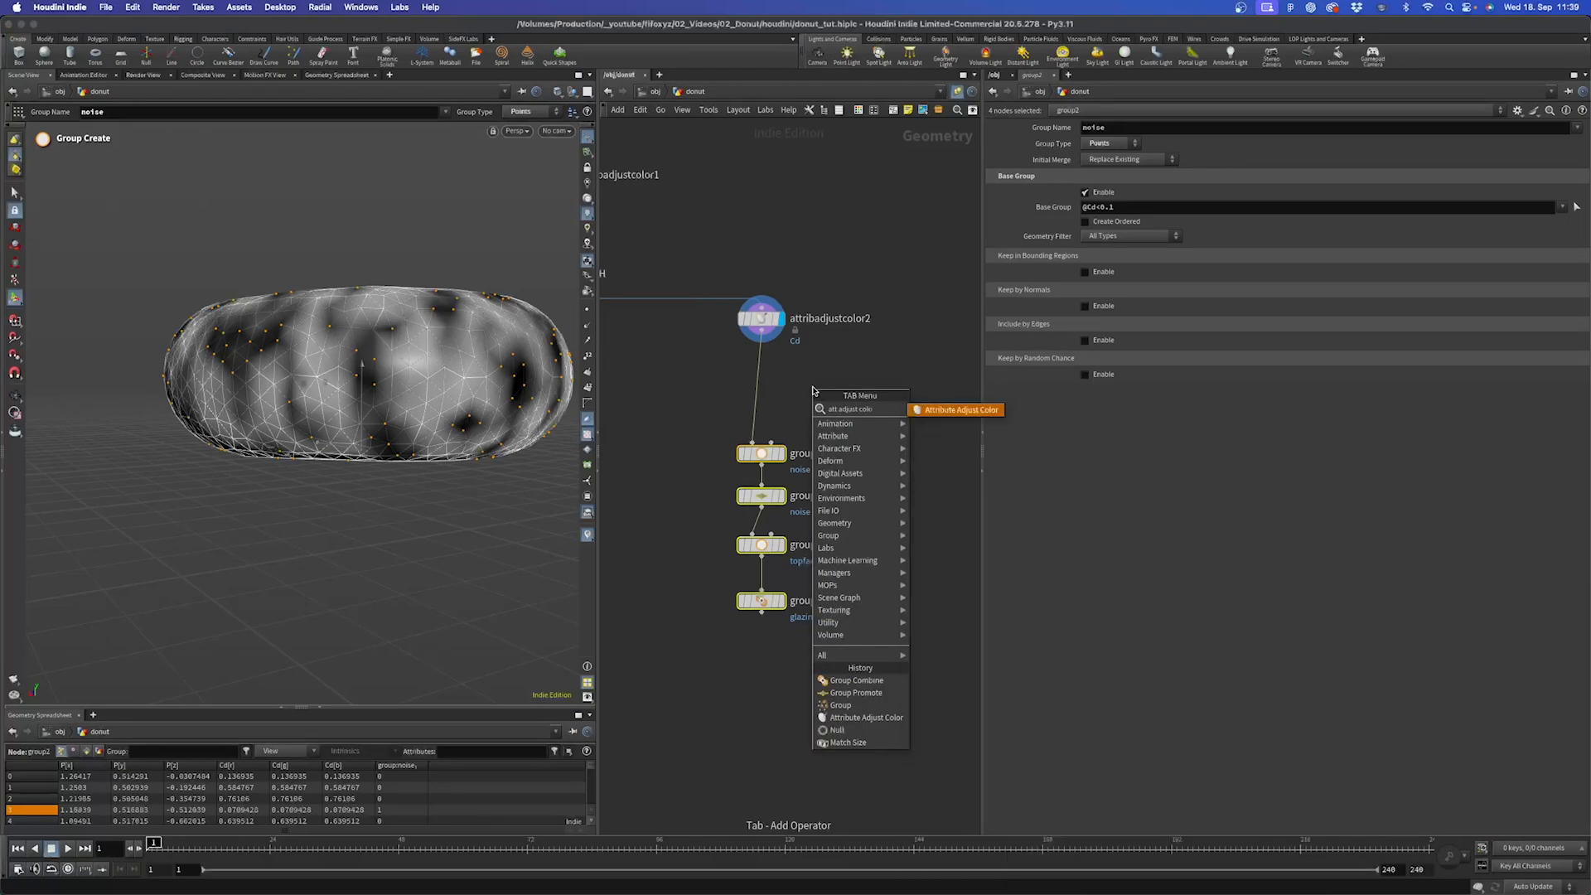
pyautogui.press('Return')
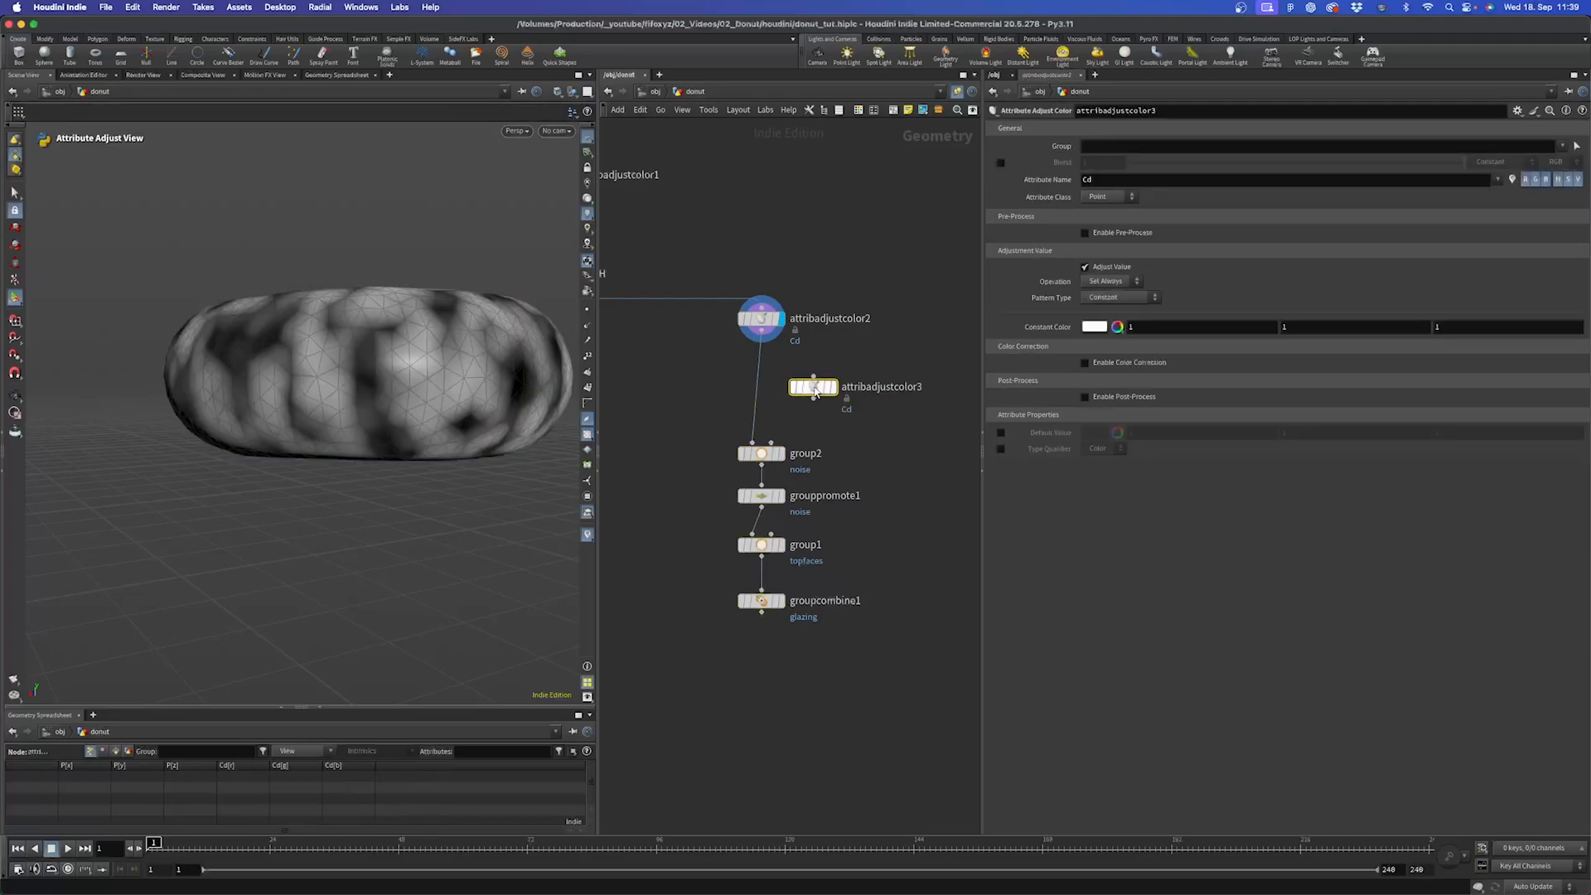
pyautogui.click(814, 390)
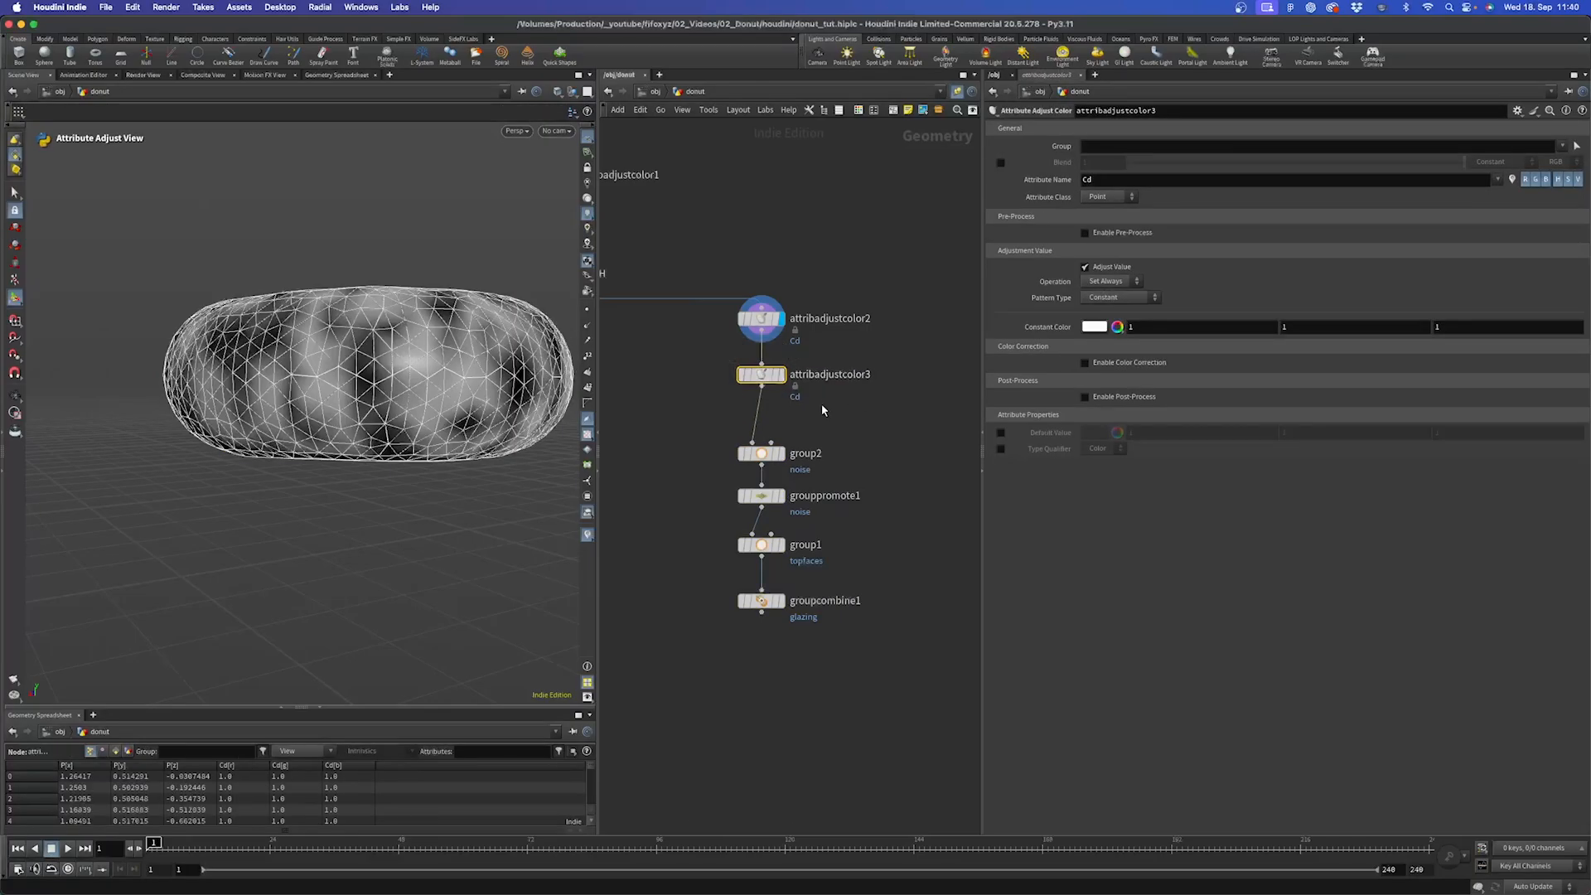
# Set attribadjustcolor3's pattern type to Line and apply the Grayscale preset to its color ramp.
pyautogui.click(1143, 300)
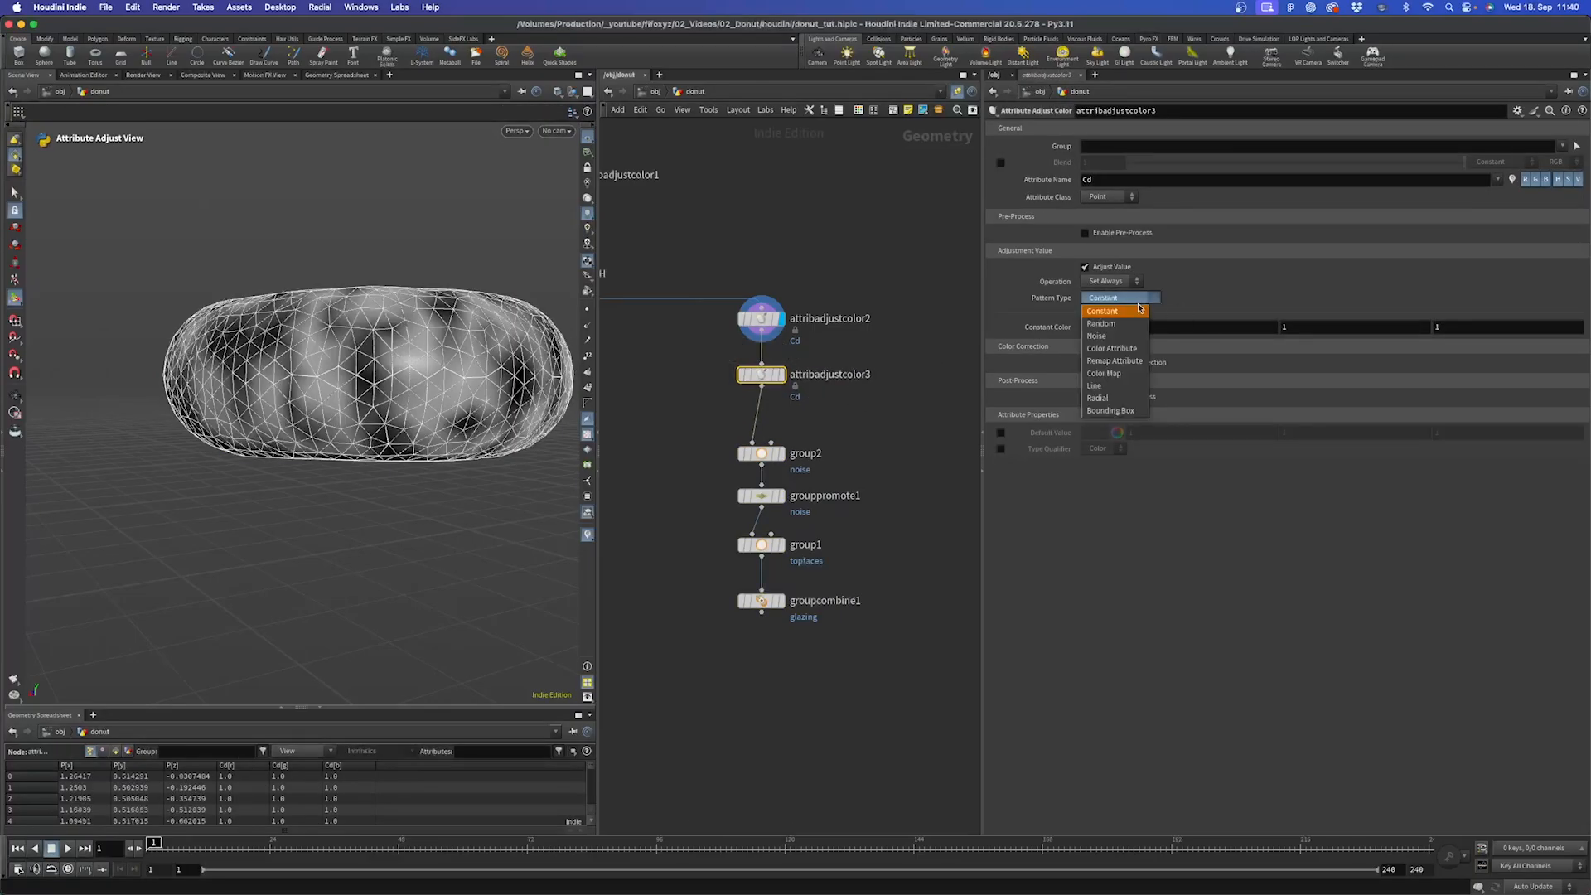
pyautogui.click(1109, 393)
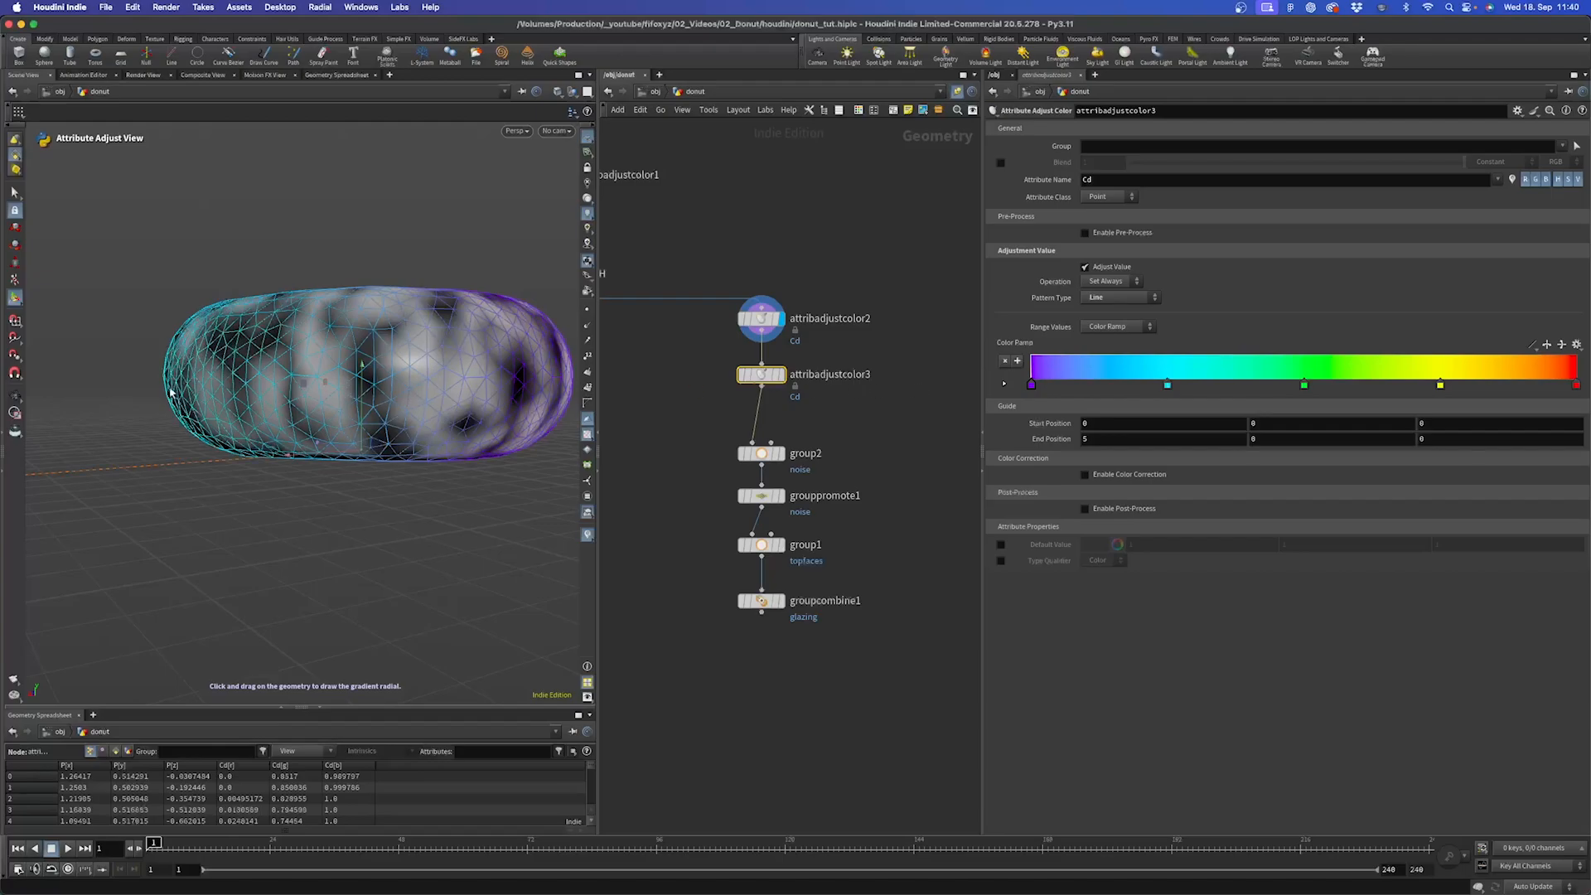
pyautogui.click(1575, 343)
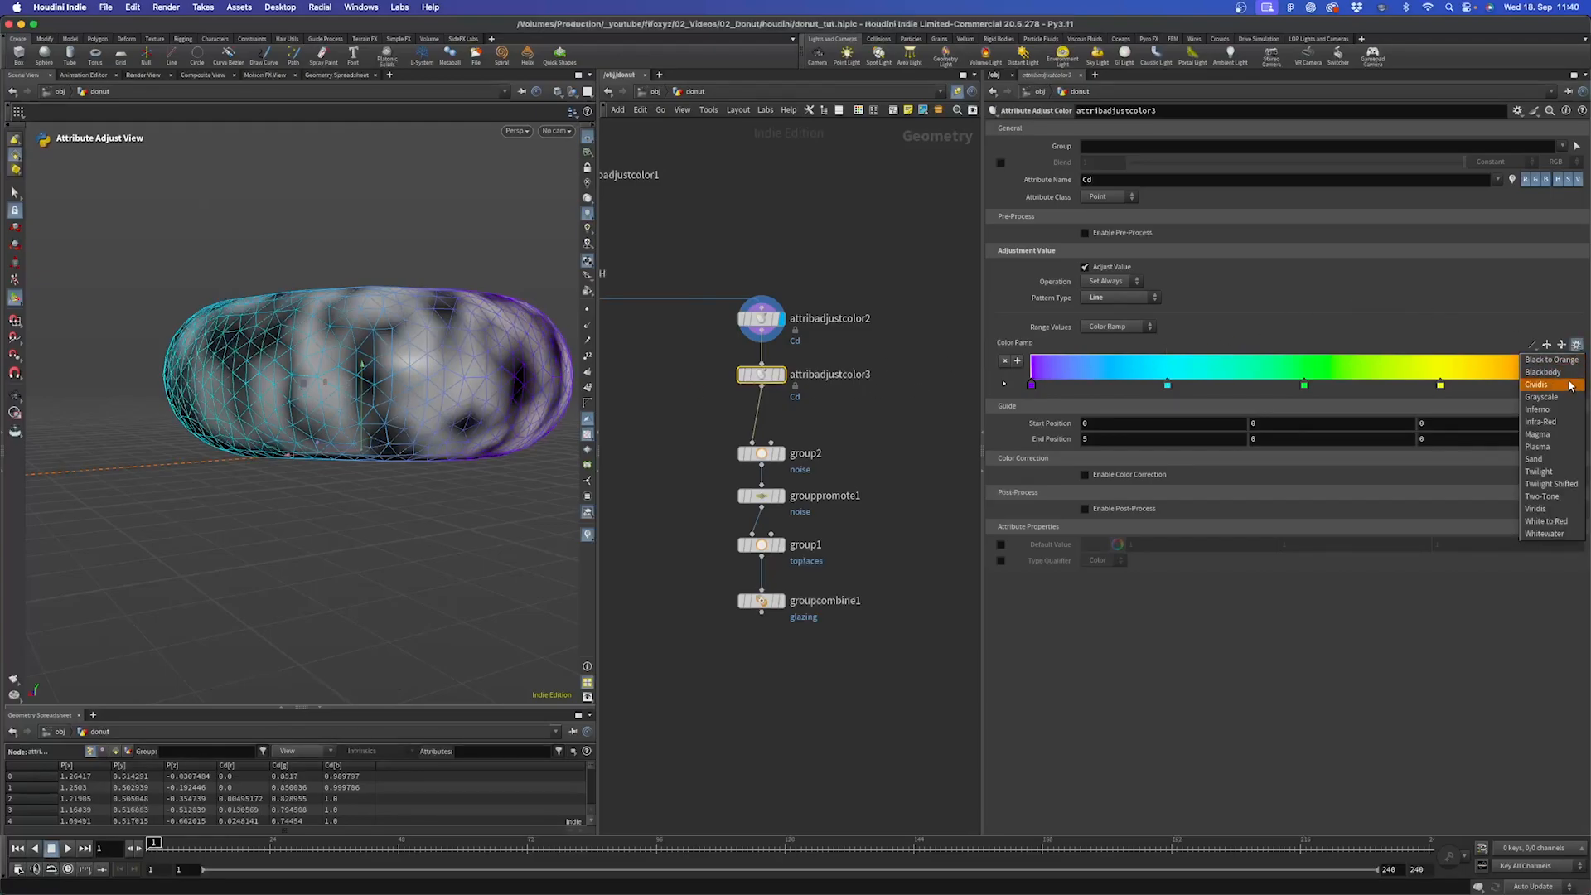
pyautogui.click(1543, 397)
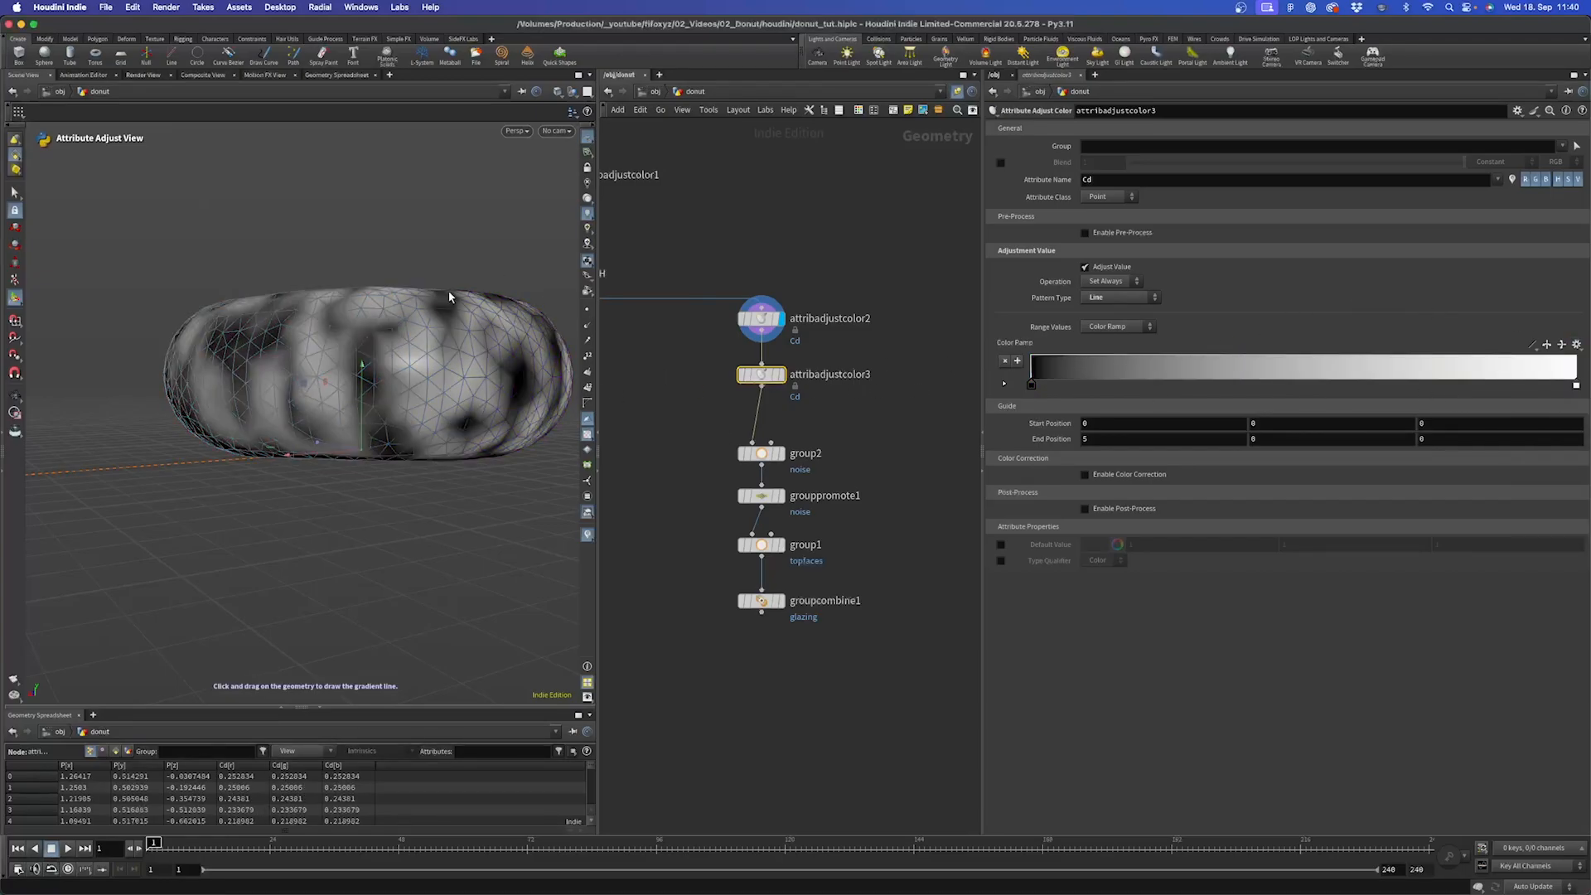
# Reverse the grayscale ramp and draw the gradient line upward through the donut, ending at about -0.034, 0.789, 0.
pyautogui.keyDown('alt'); pyautogui.moveTo(302, 411); pyautogui.dragTo(394, 375, button='right'); pyautogui.keyUp('alt')
pyautogui.keyDown('alt'); pyautogui.moveTo(394, 374); pyautogui.dragTo(313, 404); pyautogui.keyUp('alt')
pyautogui.moveTo(132, 365); pyautogui.dragTo(412, 465)
pyautogui.scroll(5, 412, 465)
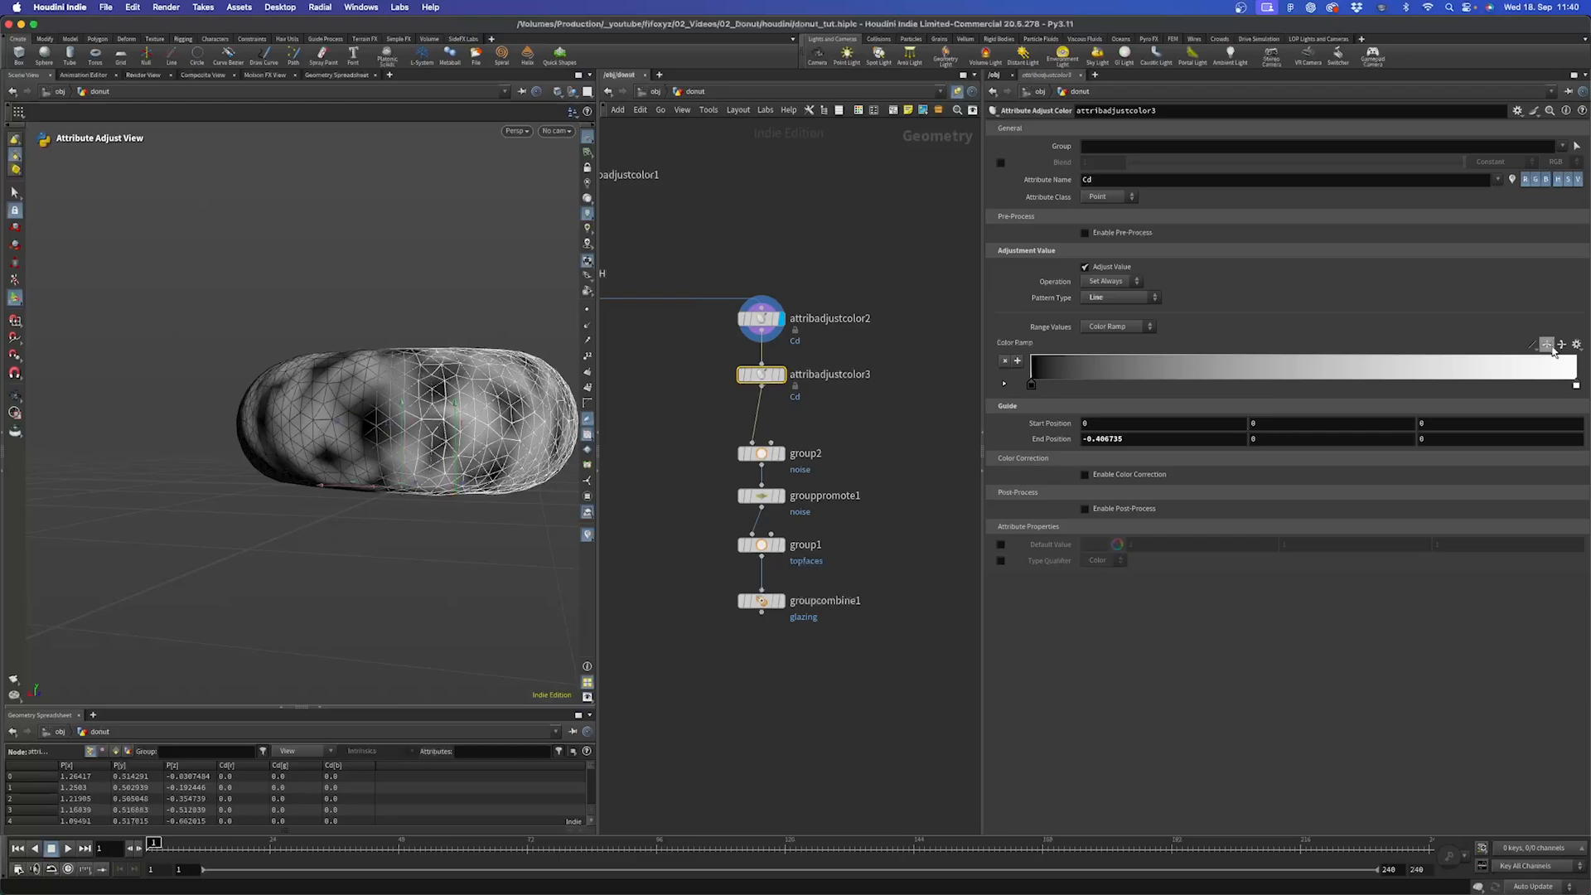
pyautogui.click(1547, 345)
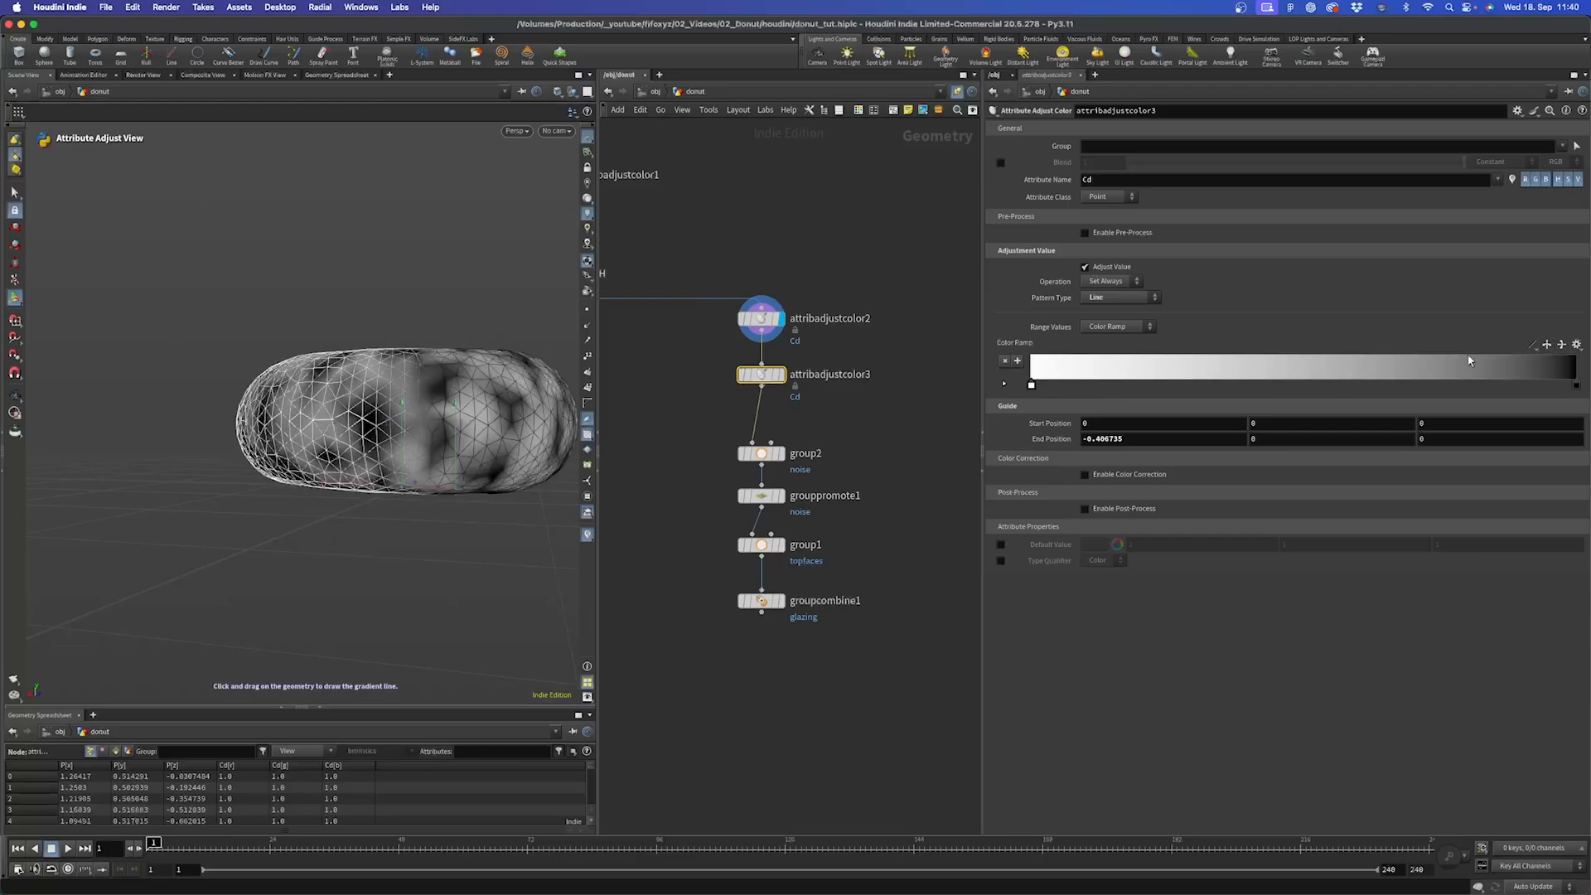
pyautogui.moveTo(472, 428)
pyautogui.mouseDown()
pyautogui.moveTo(435, 410)
pyautogui.moveTo(369, 416)
pyautogui.moveTo(386, 403)
pyautogui.mouseUp()
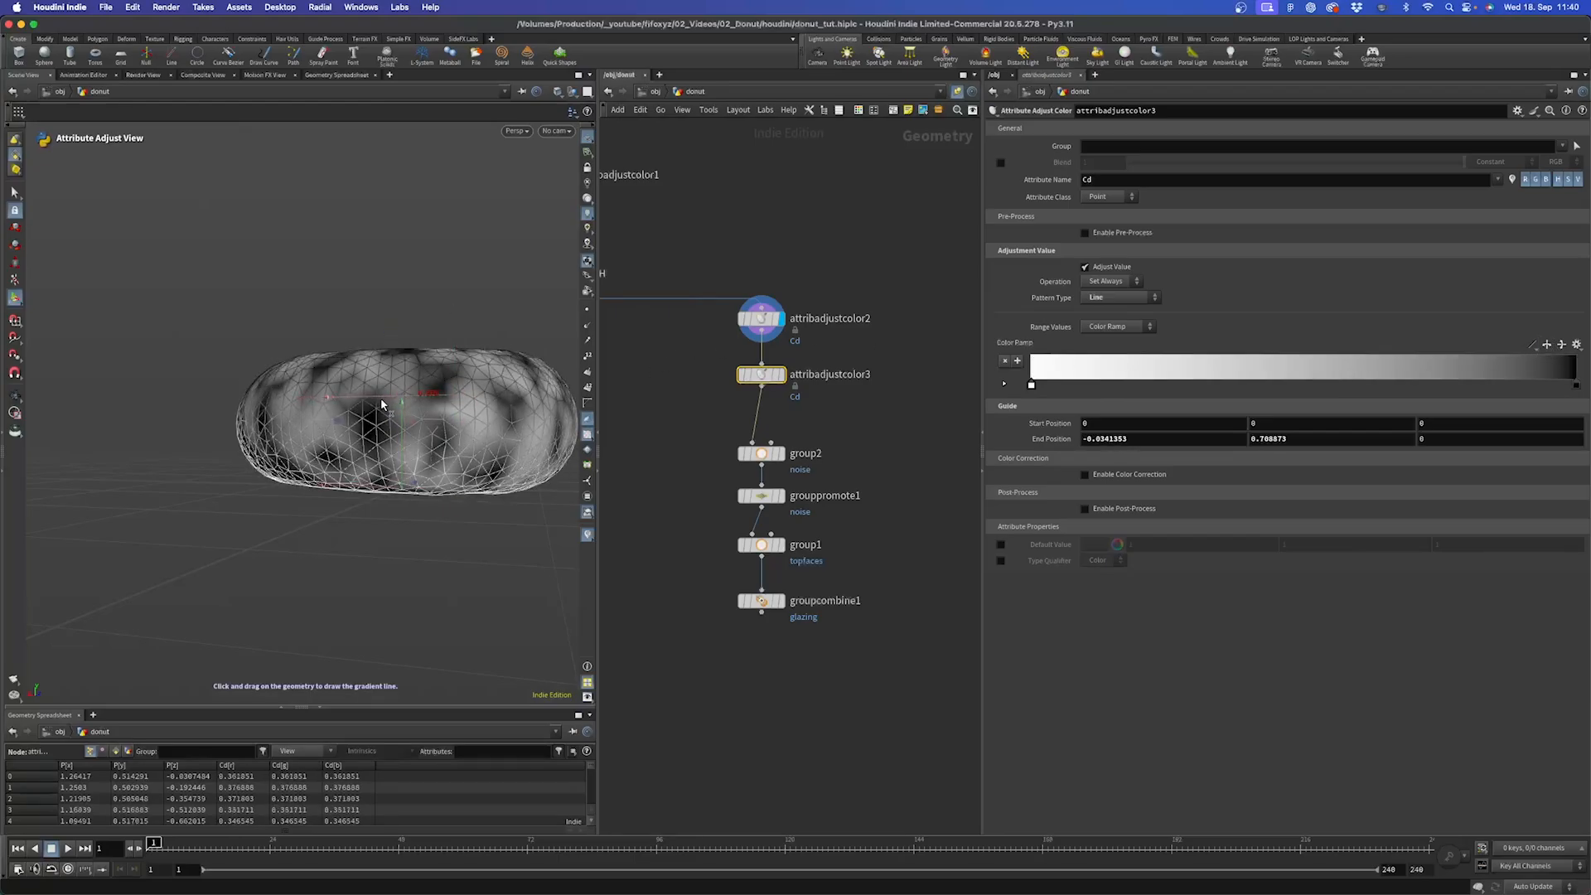
# Display attribadjustcolor3 and adjust the gradient line's end position to about -0.002, 0.675, 0.
pyautogui.click(783, 378)
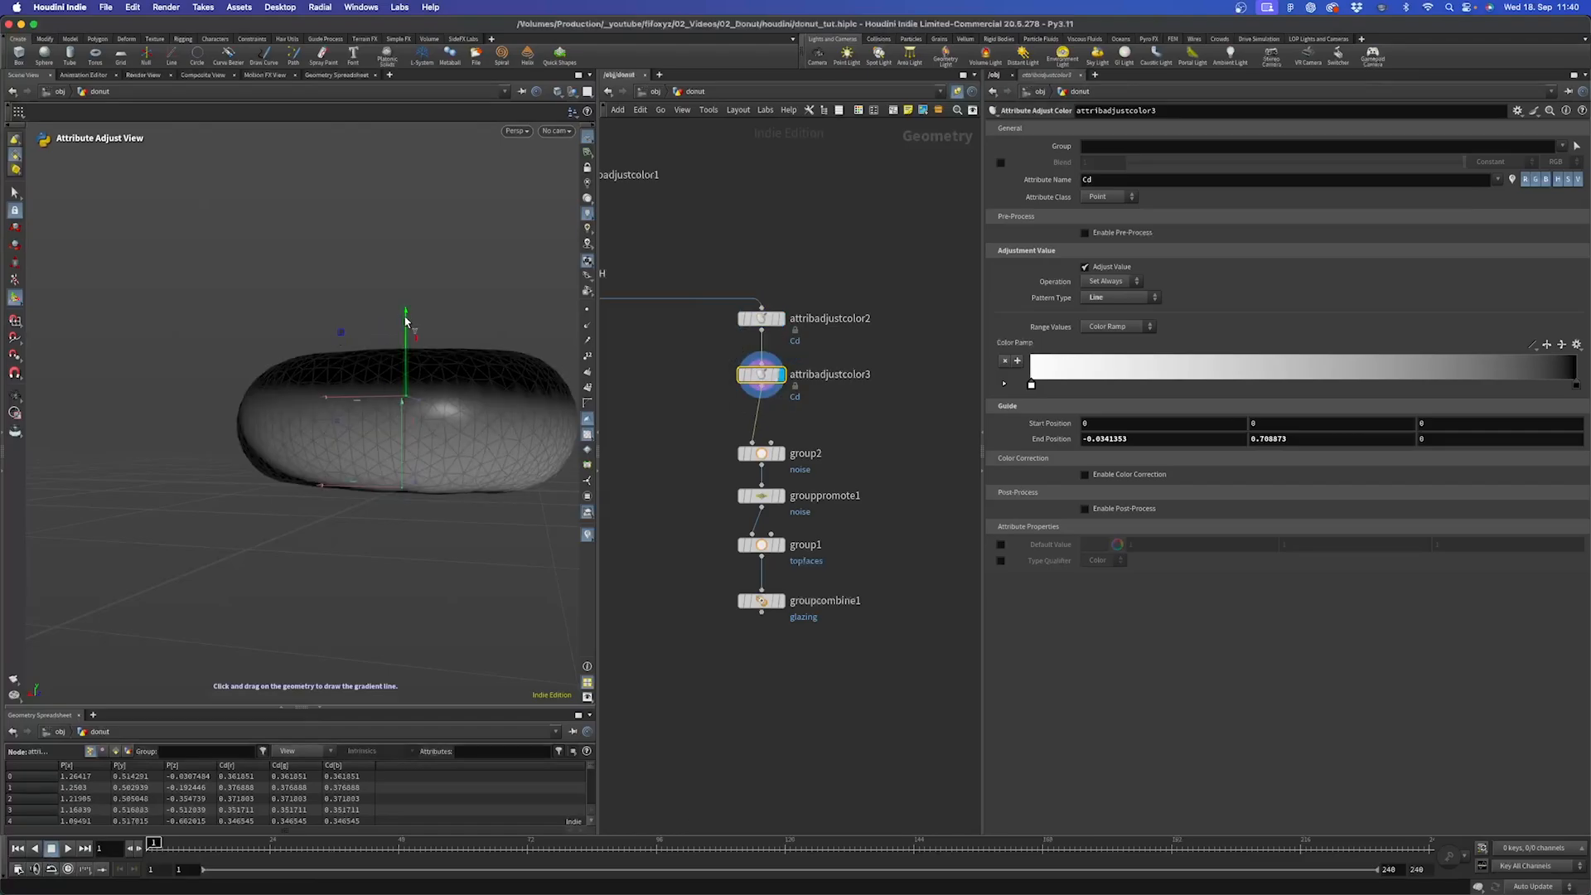
pyautogui.moveTo(406, 315)
pyautogui.mouseDown()
pyautogui.moveTo(403, 343)
pyautogui.moveTo(403, 290)
pyautogui.moveTo(389, 336)
pyautogui.mouseUp()
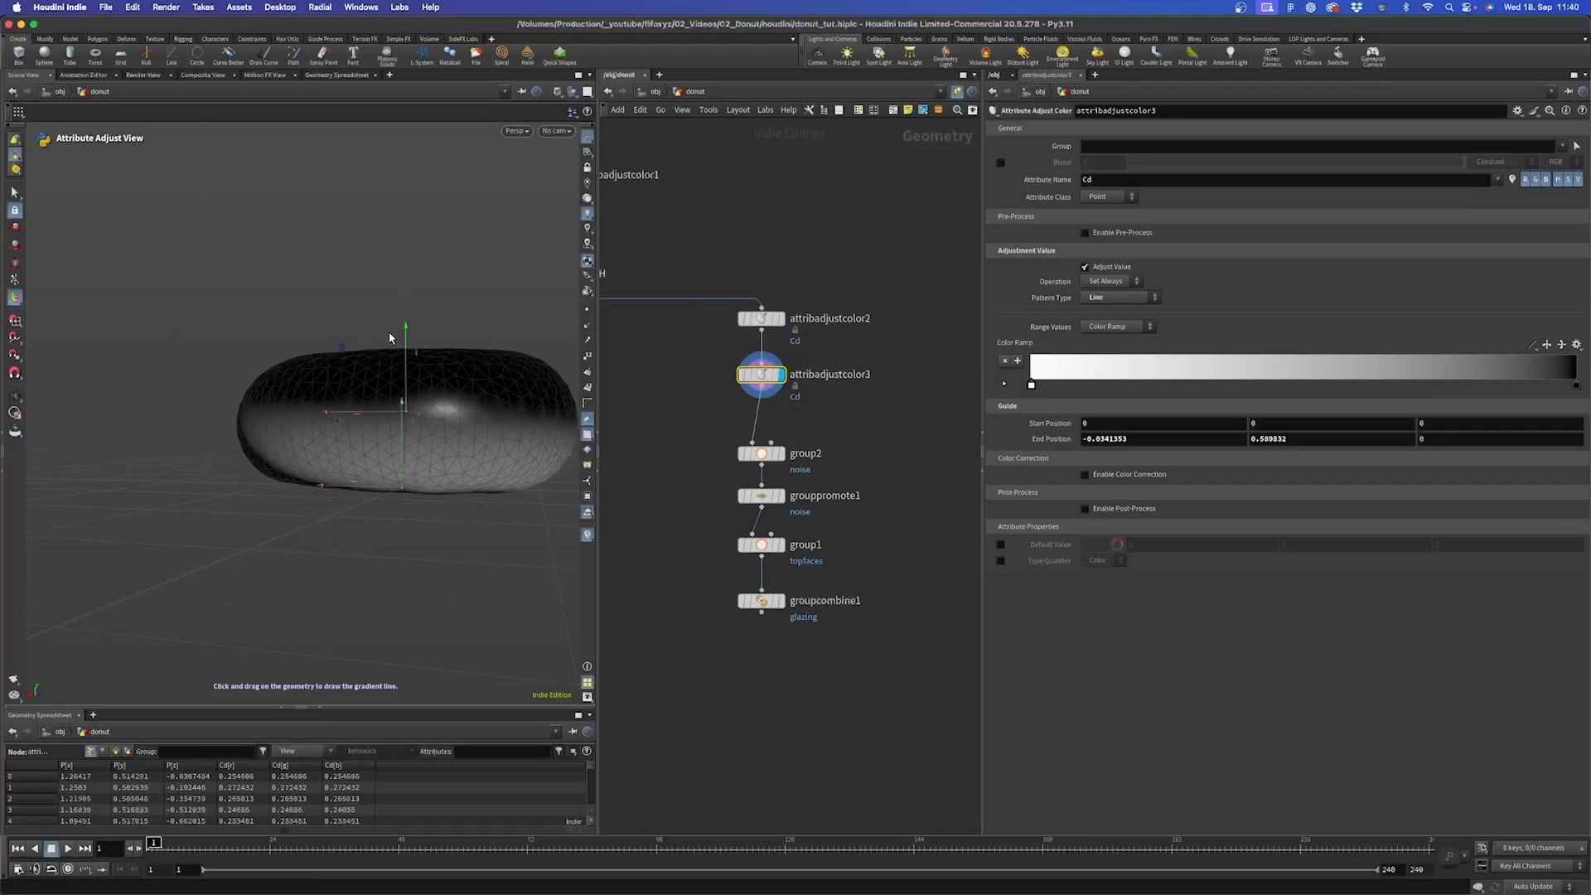
pyautogui.keyDown('alt'); pyautogui.moveTo(420, 392); pyautogui.dragTo(408, 410); pyautogui.keyUp('alt')
pyautogui.moveTo(367, 358); pyautogui.dragTo(406, 301)
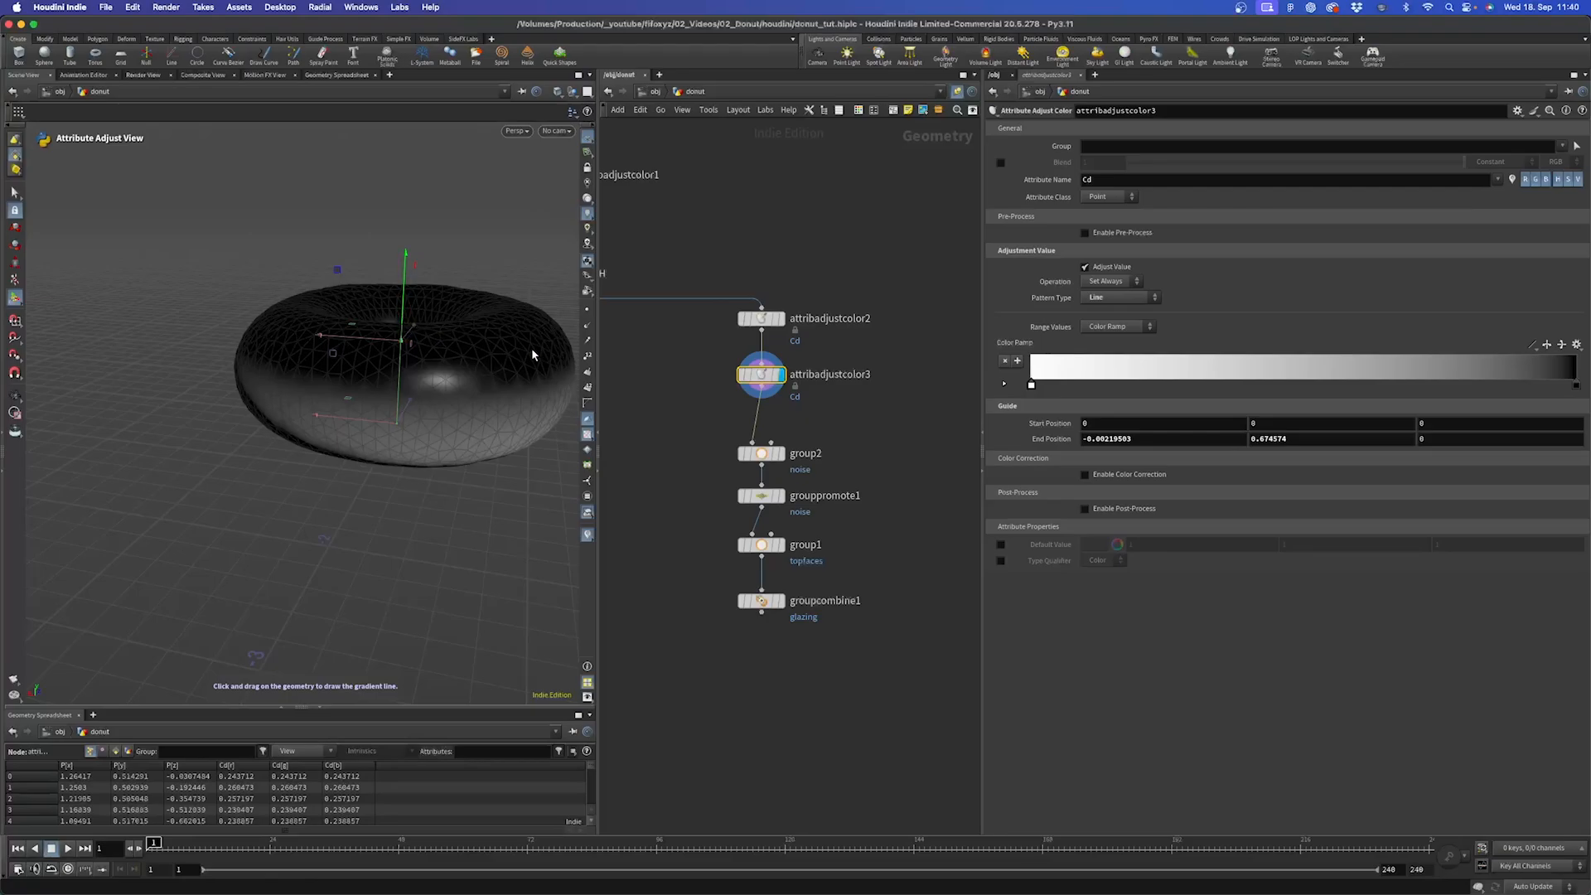
# Compare attribadjustcolor2's noise with attribadjustcolor3's gradient, and set the gradient's operation to Screen.
pyautogui.click(779, 318)
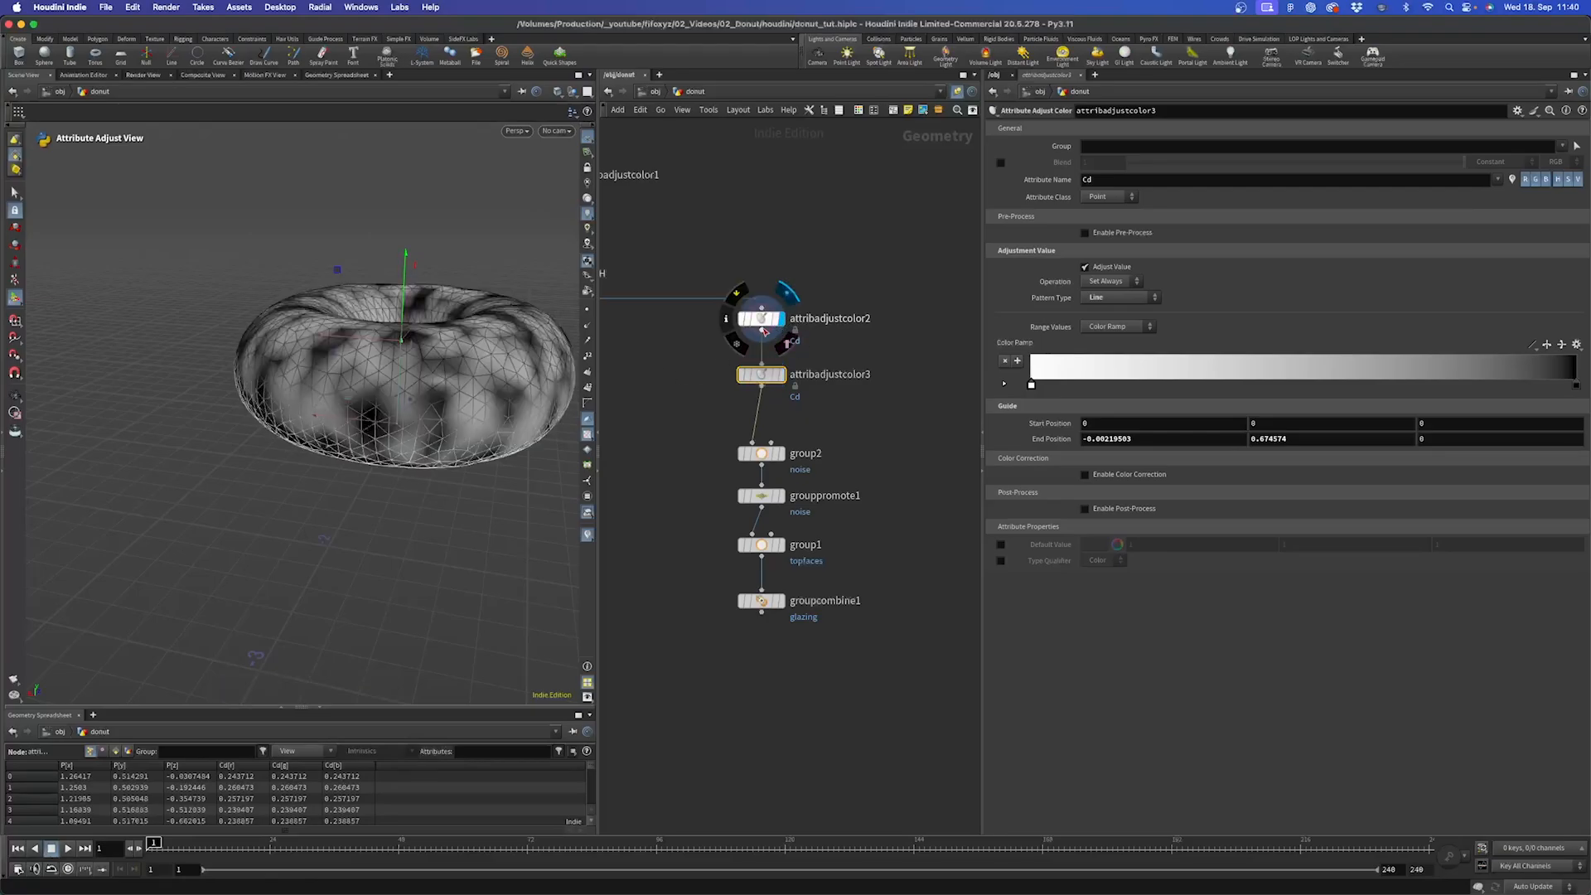
pyautogui.click(761, 320)
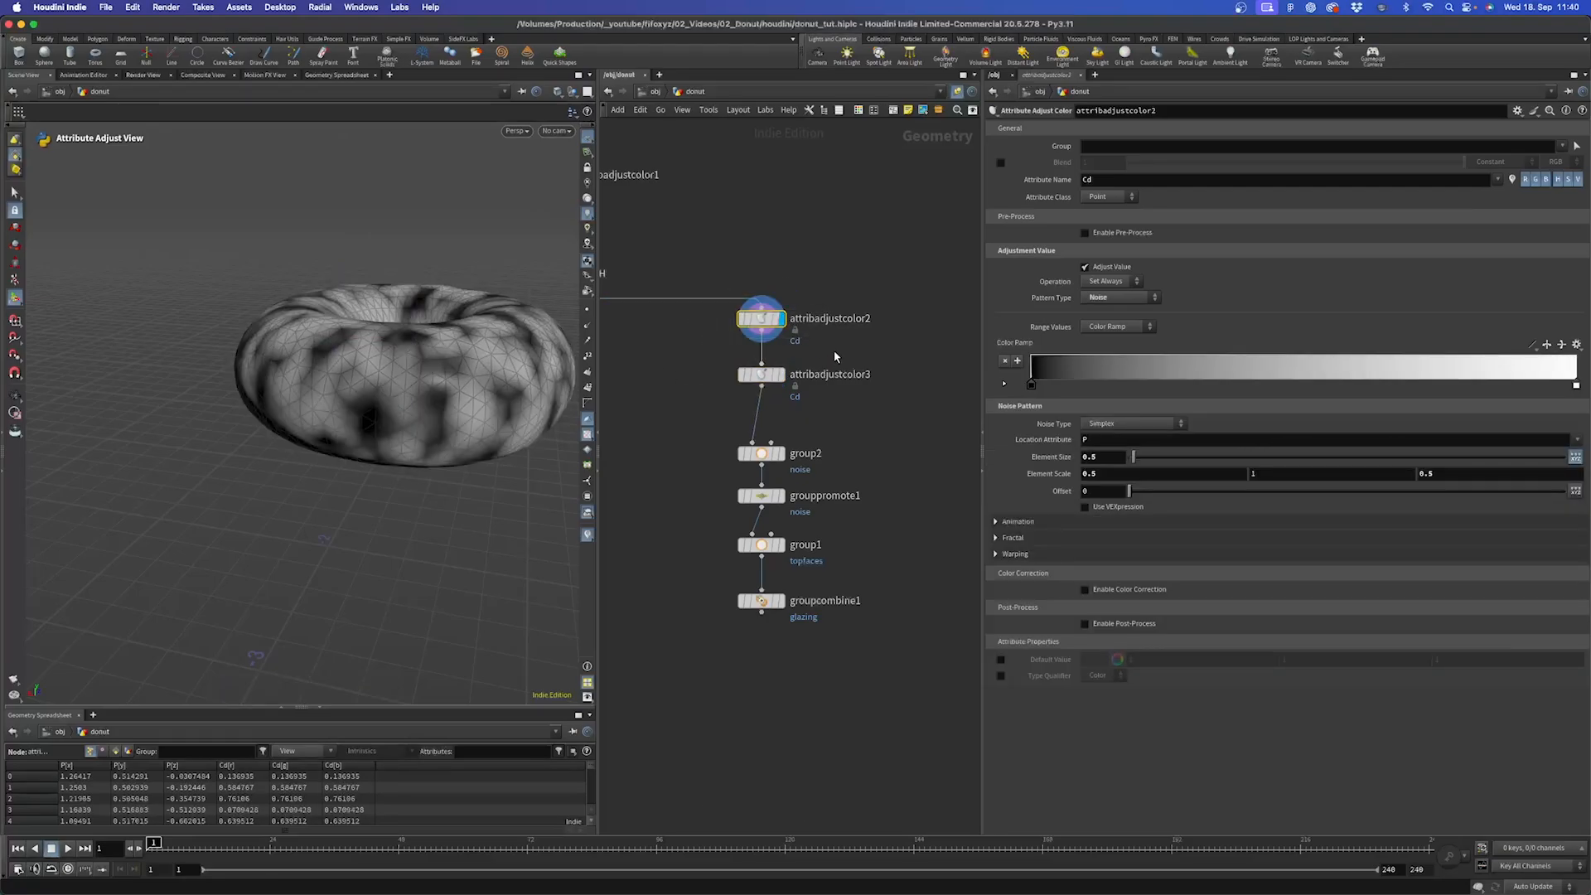
pyautogui.click(762, 374)
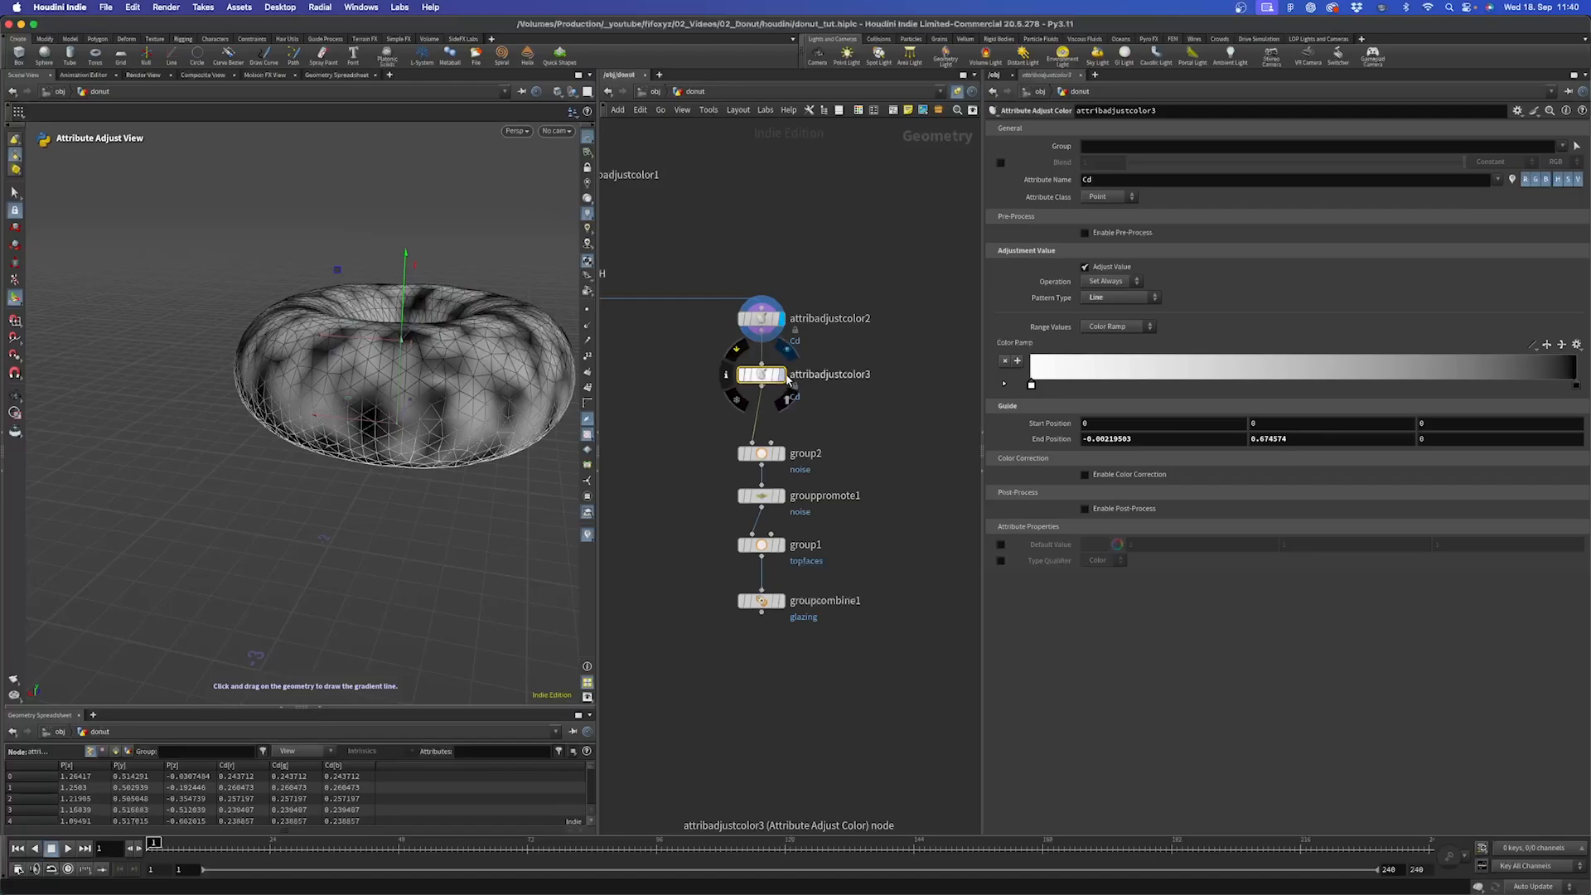
pyautogui.click(779, 375)
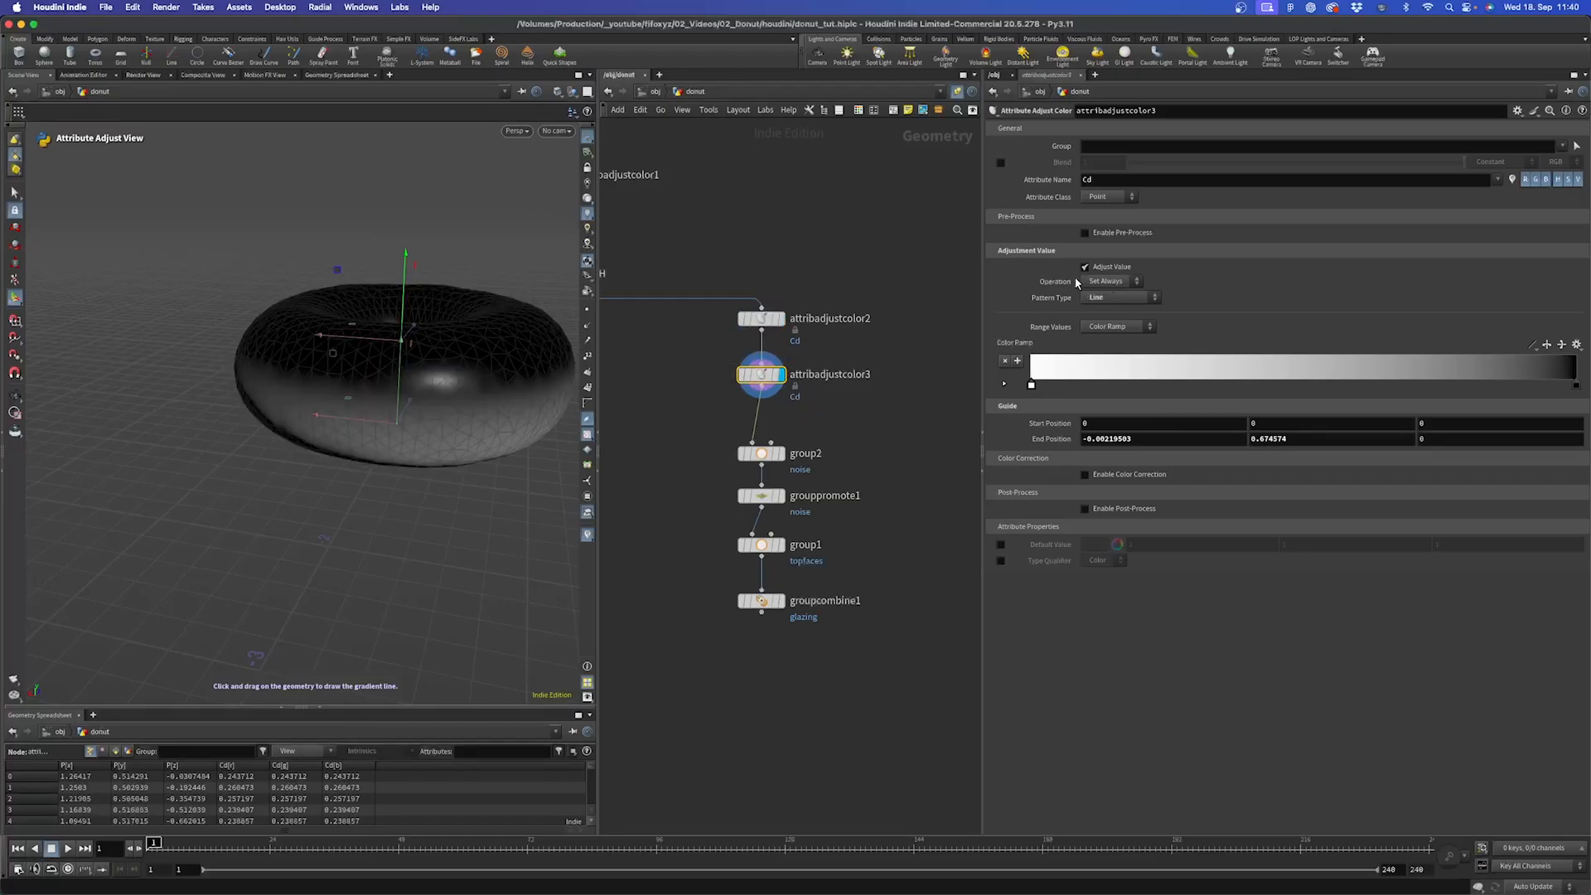
pyautogui.click(1110, 282)
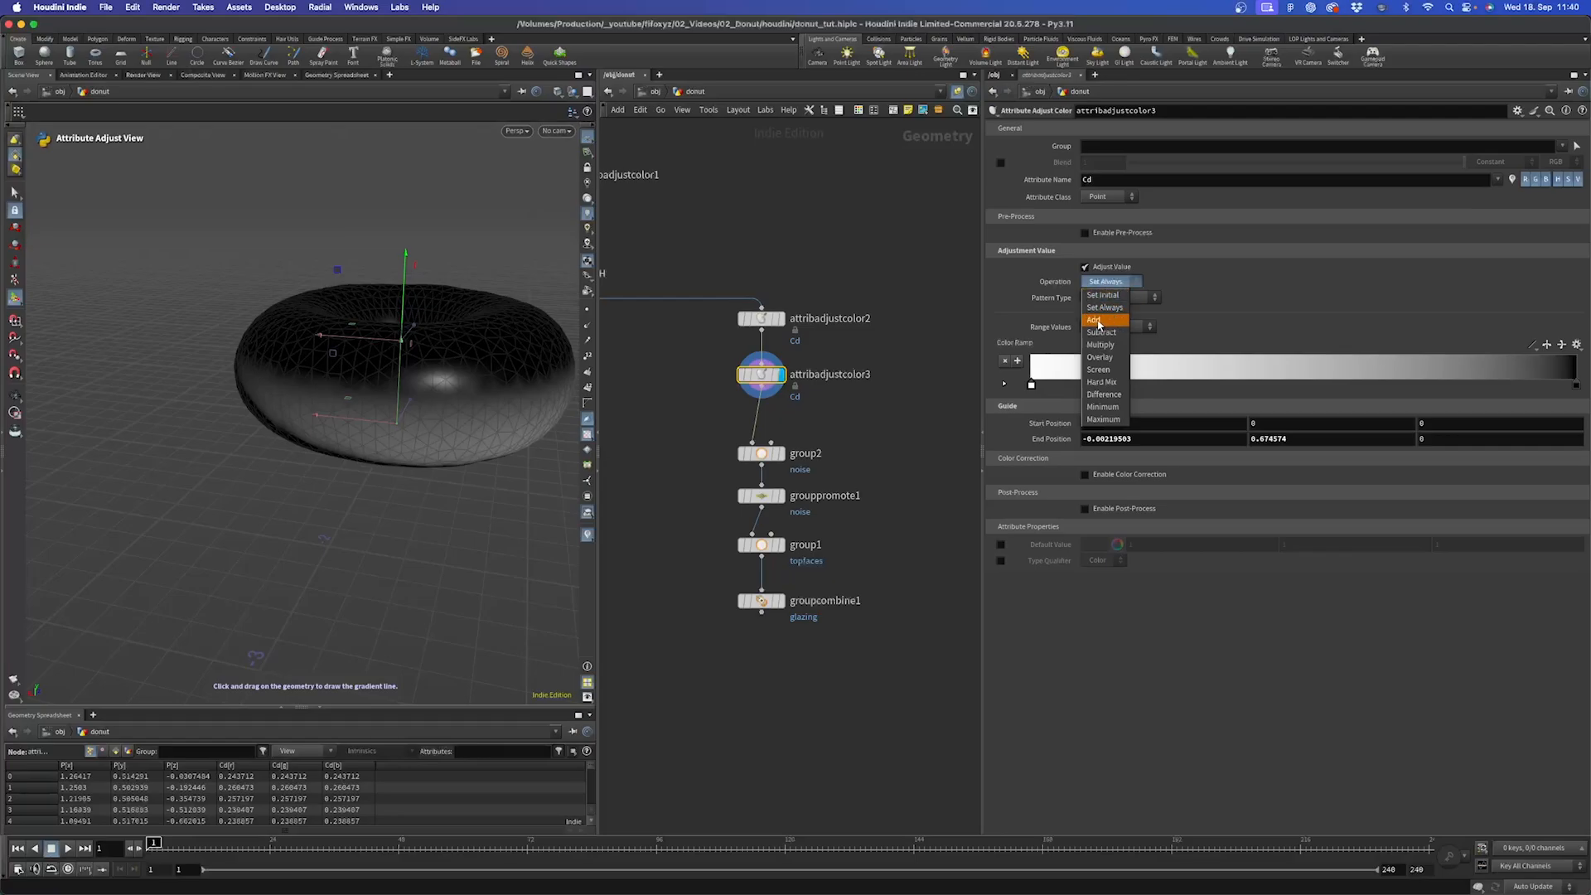
pyautogui.click(1099, 368)
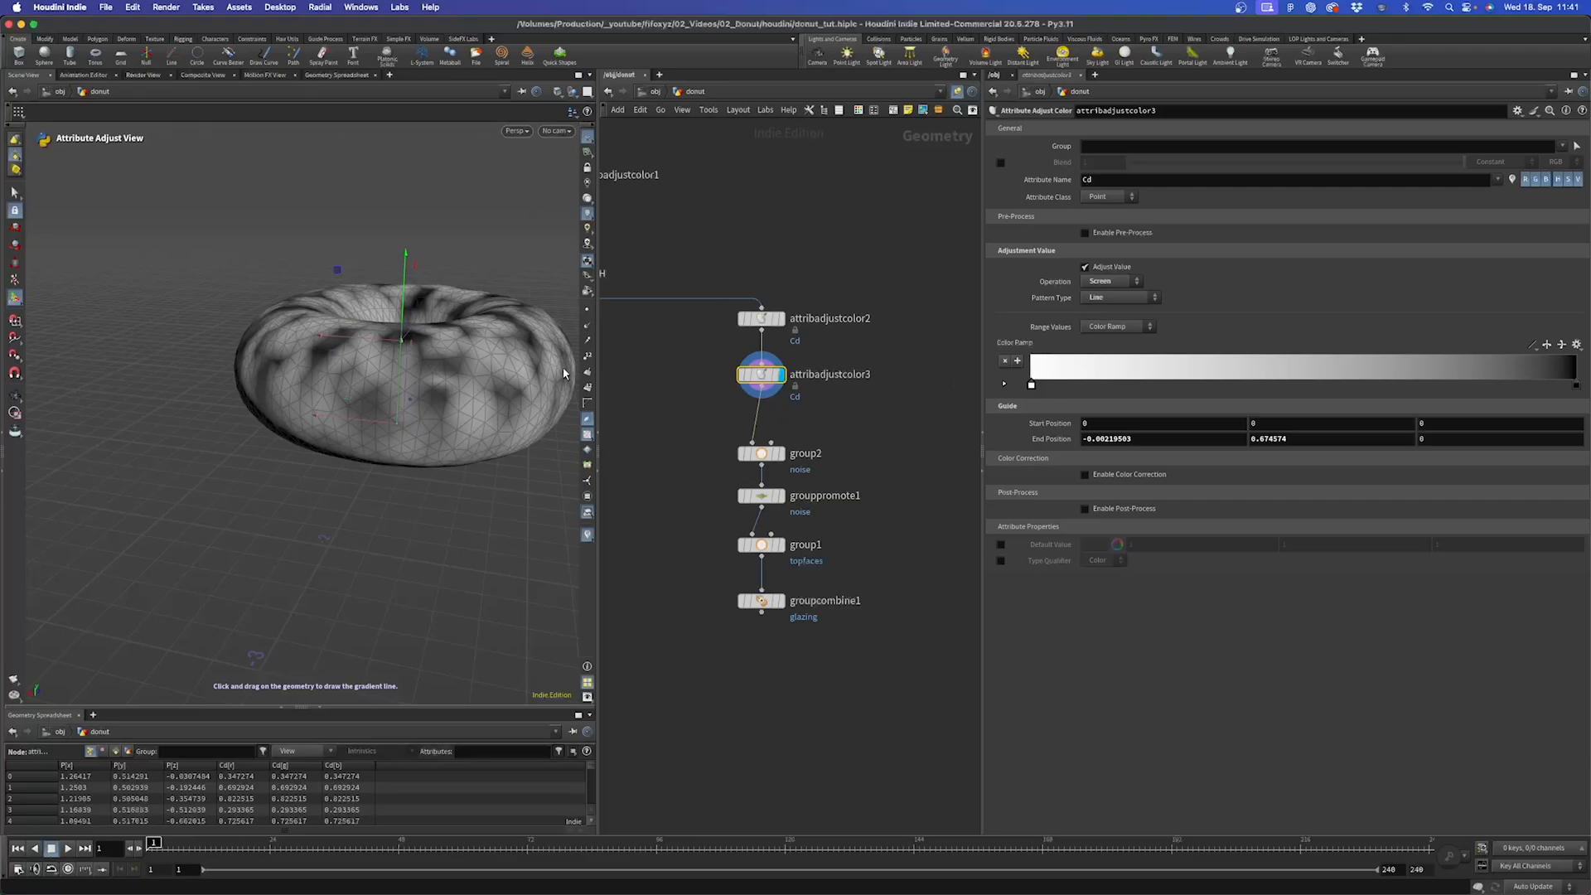
# Shift the white key of attribadjustcolor3's ramp to about three quarters of the way toward the black end.
pyautogui.press('Escape')
pyautogui.moveTo(433, 390); pyautogui.dragTo(355, 445)
pyautogui.press('Return')
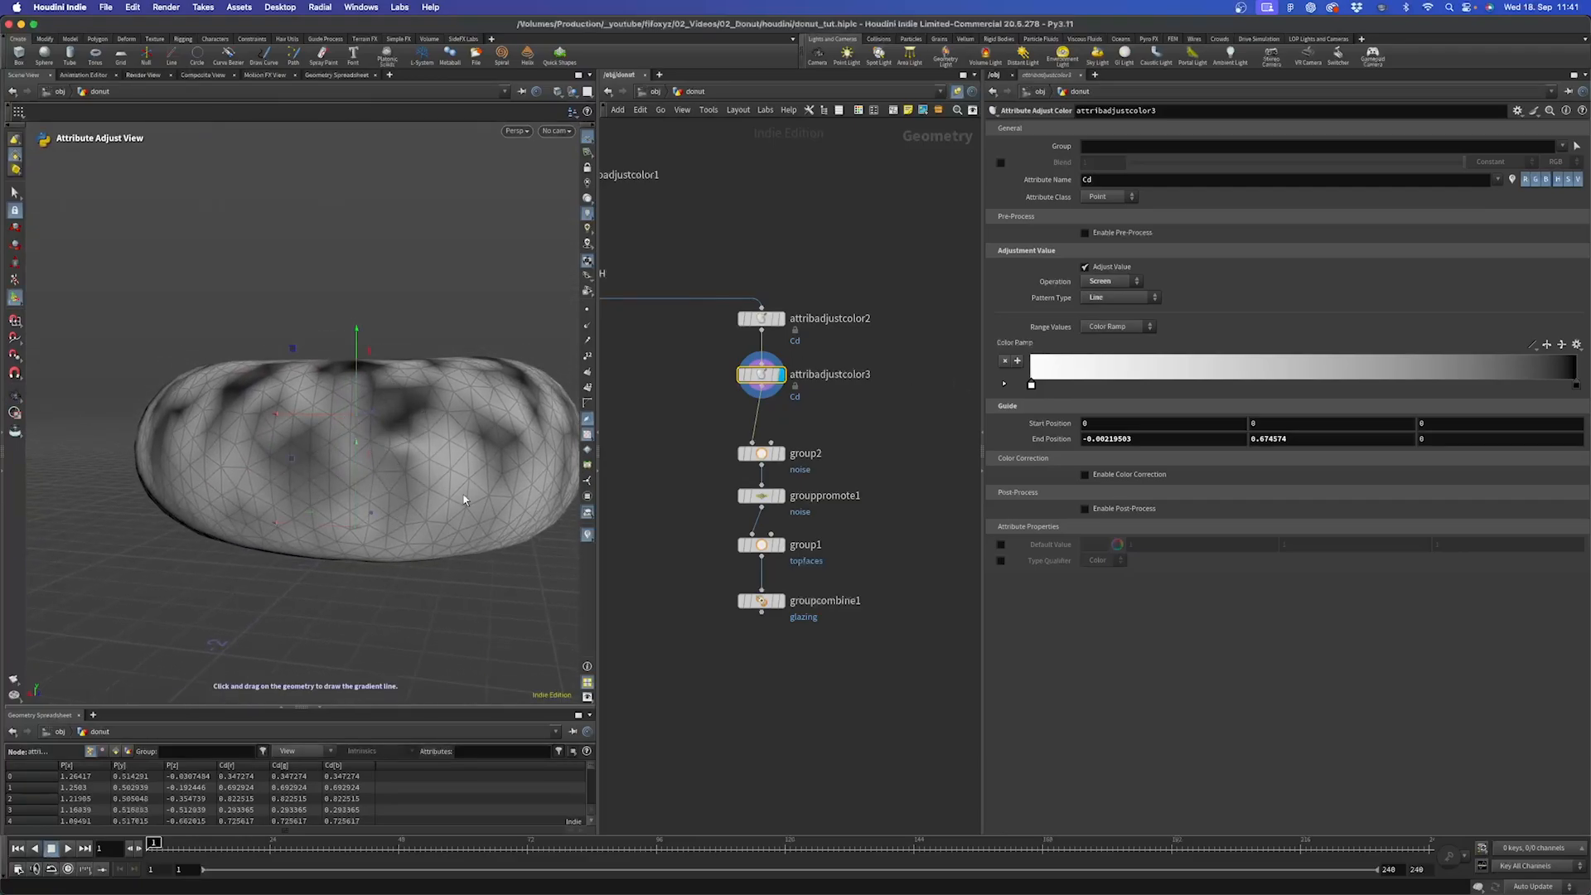
pyautogui.moveTo(1032, 386); pyautogui.dragTo(1441, 382)
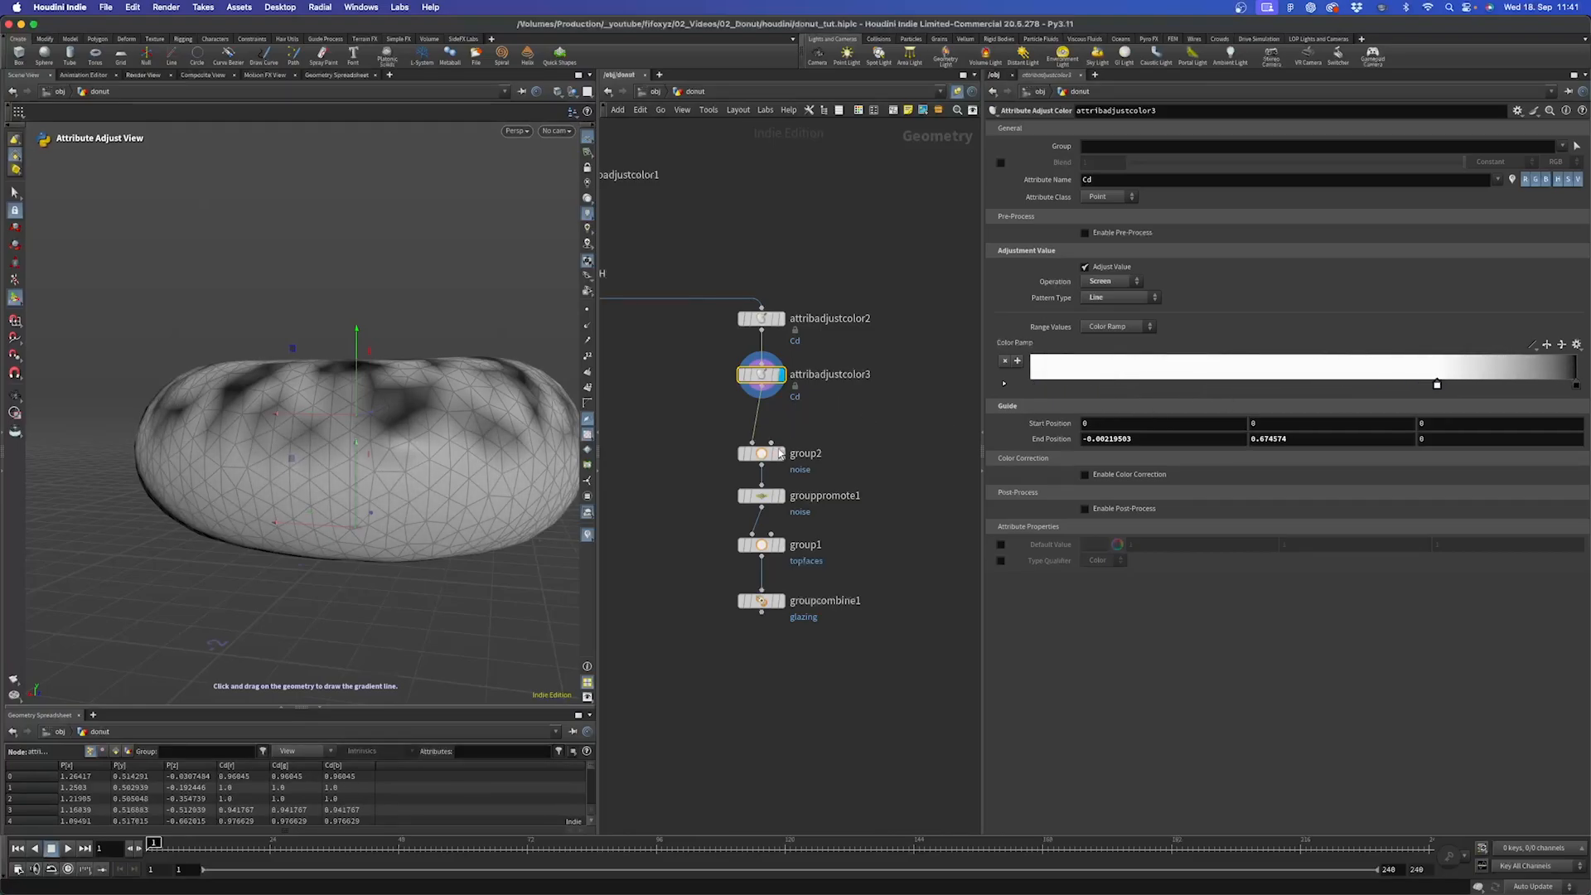
# Display group2, grouppromote1, group1 and groupcombine1 one after another, moving group2 and grouppromote1 up closer to attribadjustcolor3.
pyautogui.click(779, 453)
pyautogui.moveTo(766, 453); pyautogui.dragTo(766, 423)
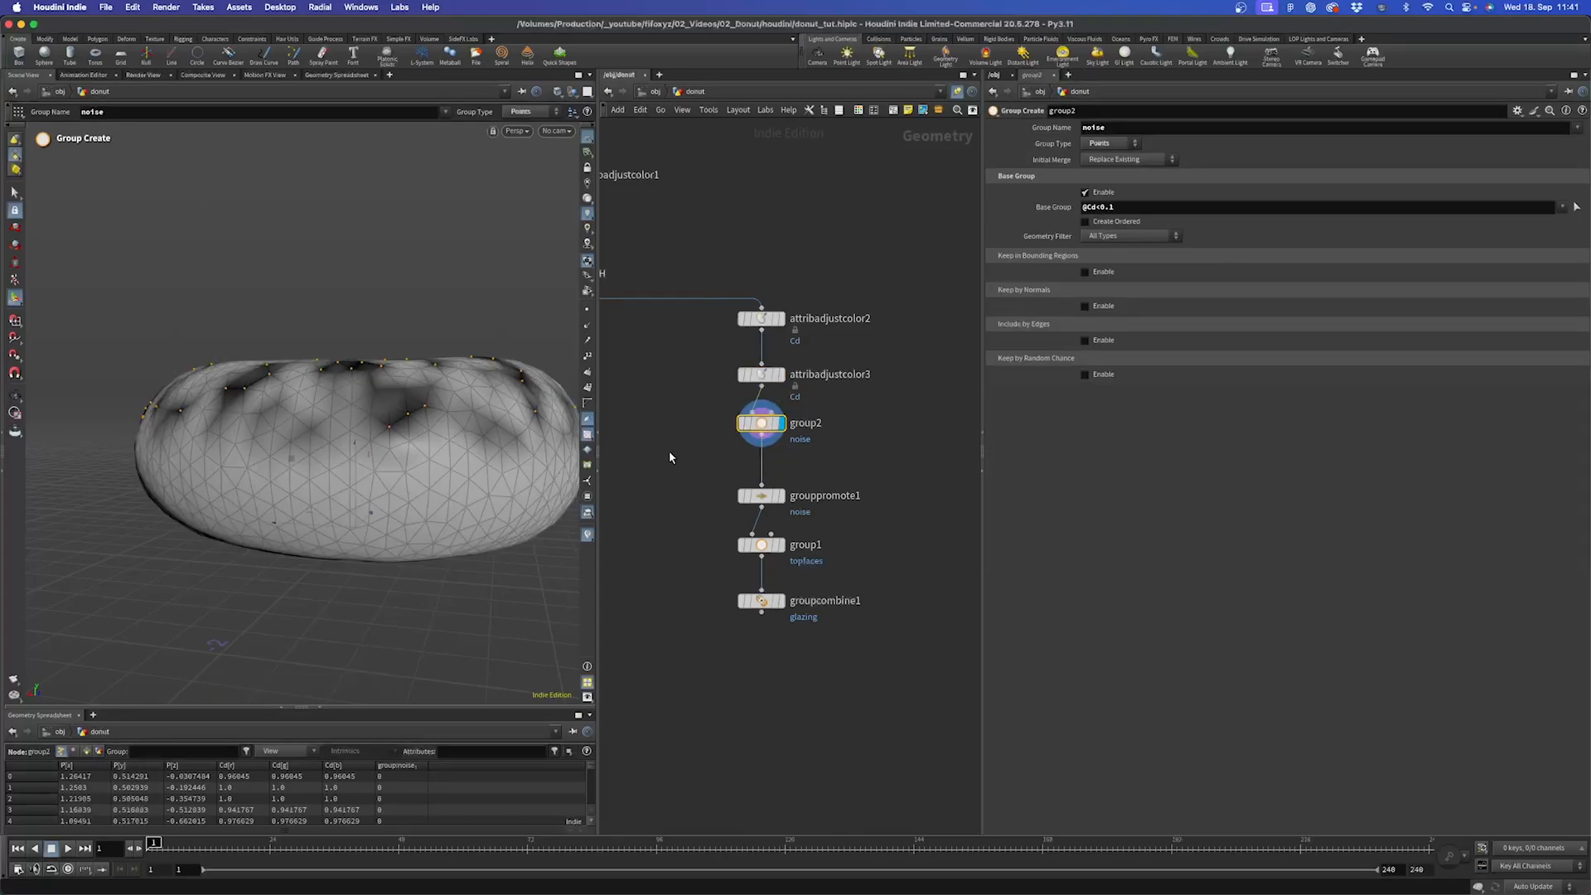
pyautogui.keyDown('alt'); pyautogui.moveTo(467, 361); pyautogui.dragTo(432, 389, button='right'); pyautogui.keyUp('alt')
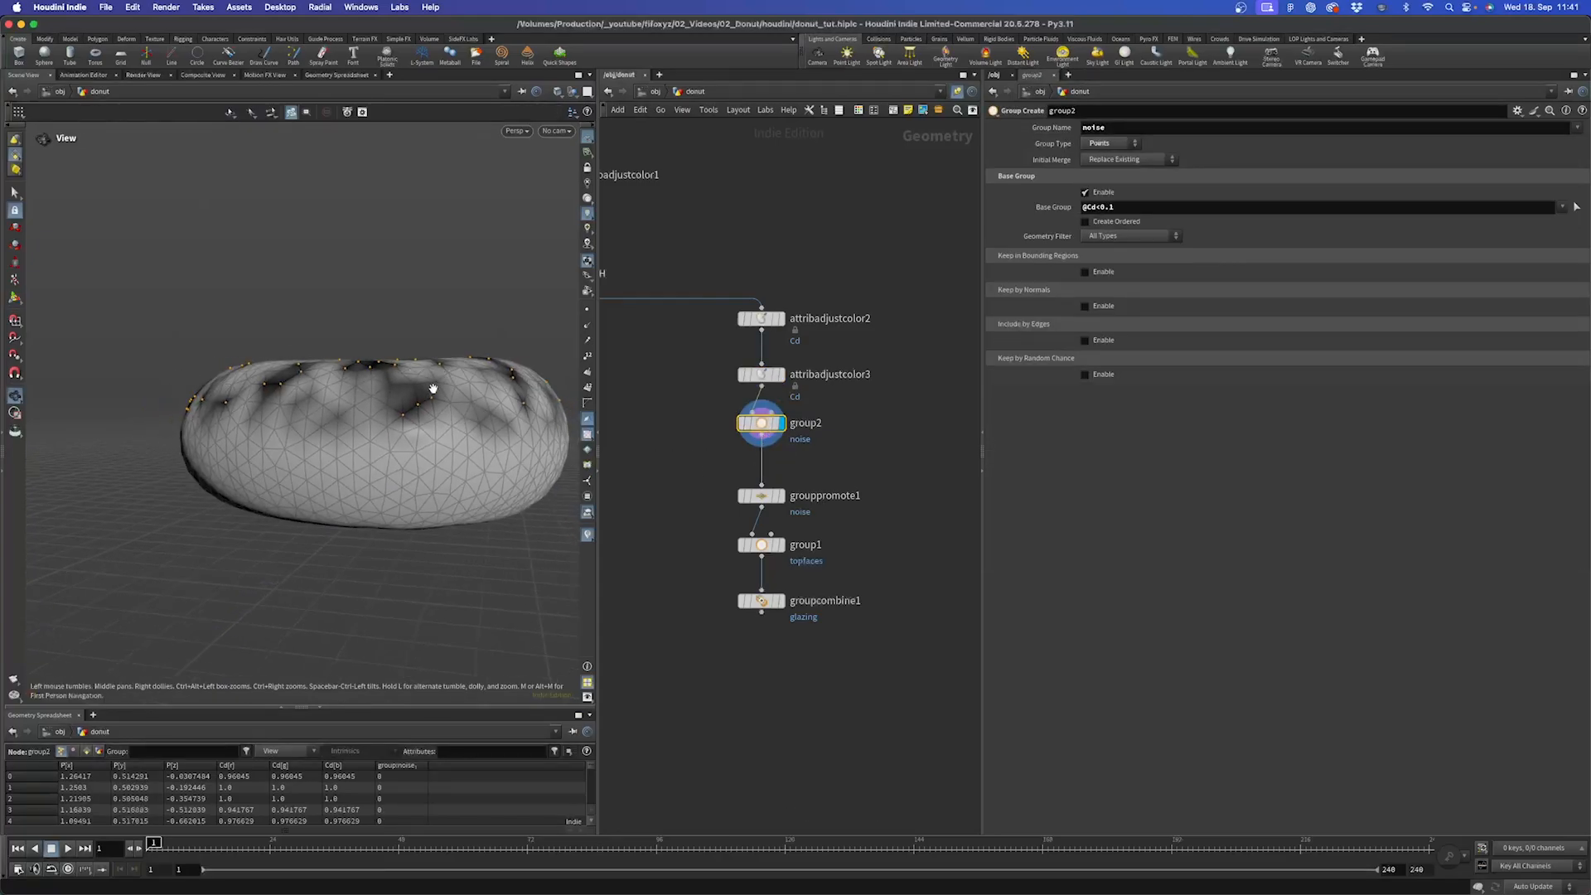
pyautogui.keyDown('alt'); pyautogui.moveTo(432, 388); pyautogui.dragTo(508, 394); pyautogui.keyUp('alt')
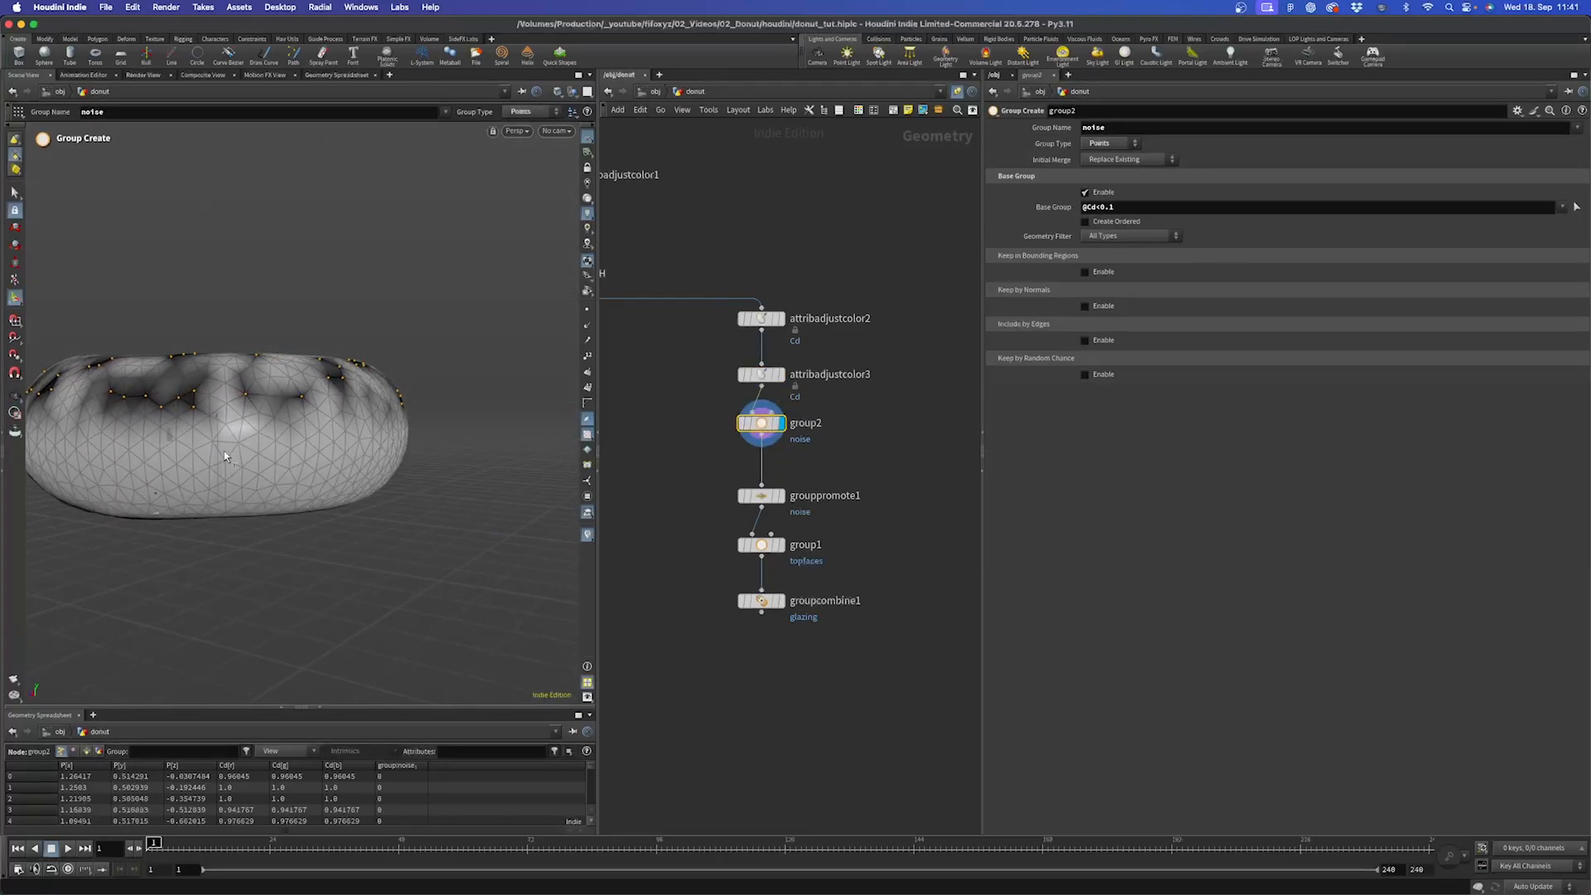
pyautogui.click(779, 495)
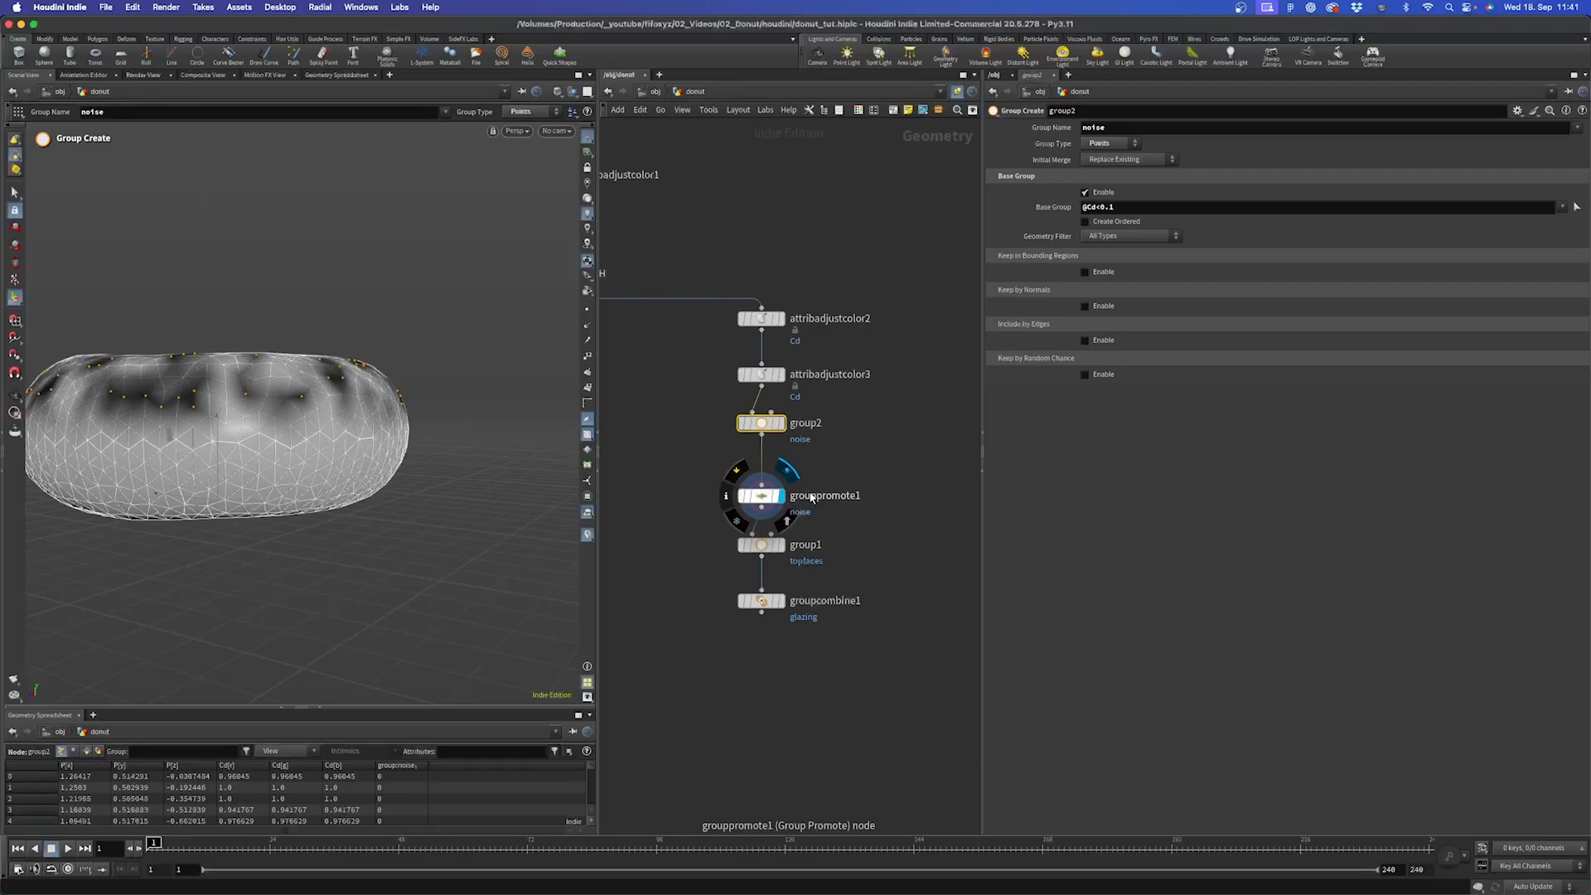
pyautogui.moveTo(760, 496); pyautogui.dragTo(757, 465)
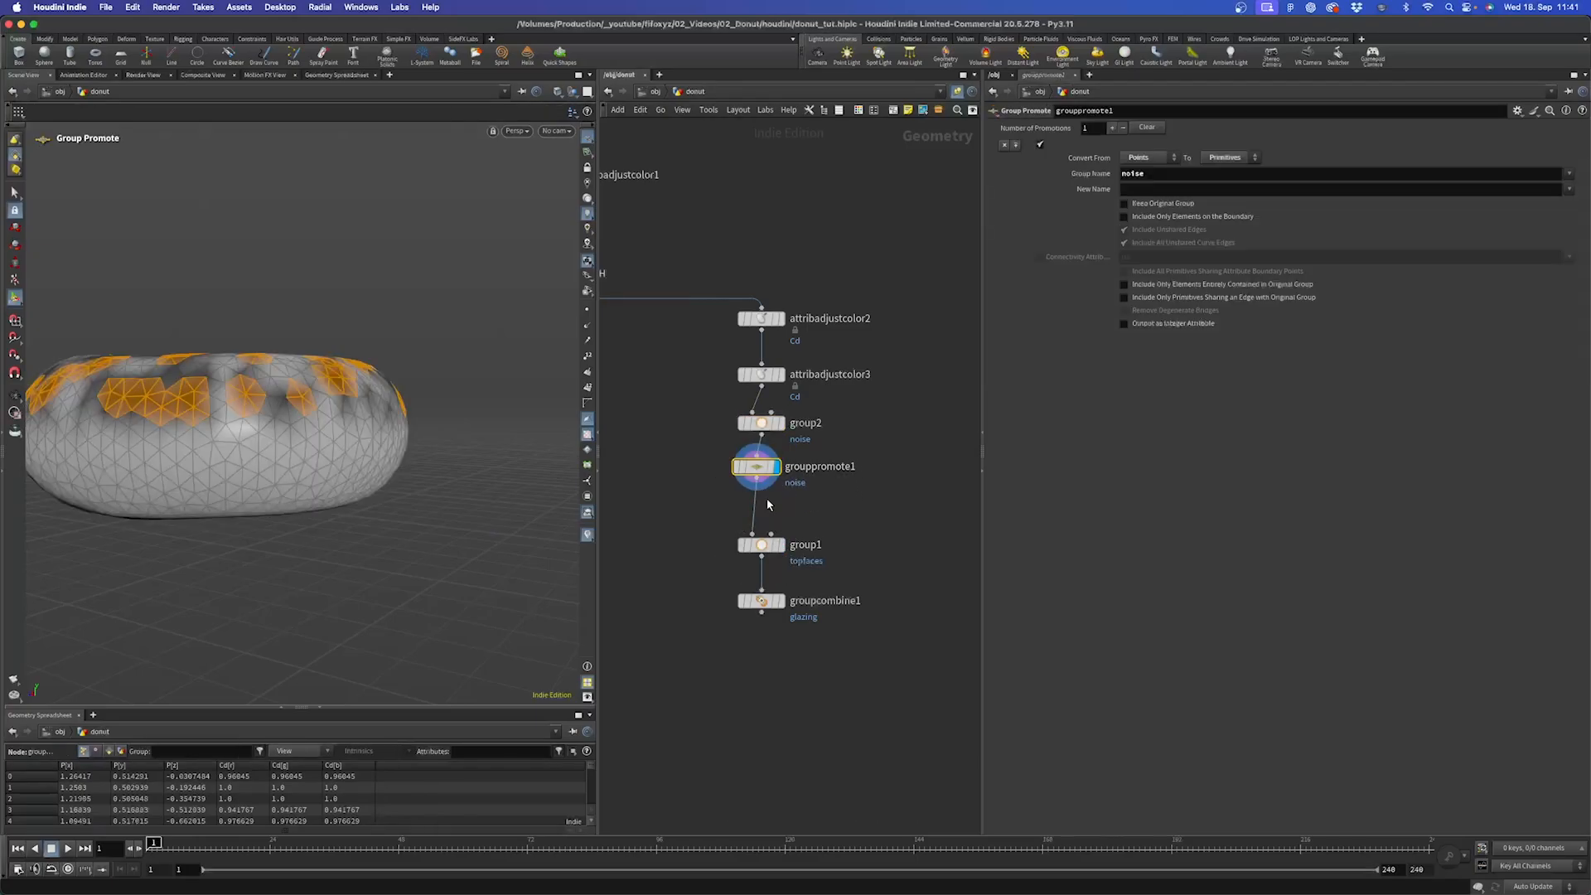
pyautogui.click(779, 544)
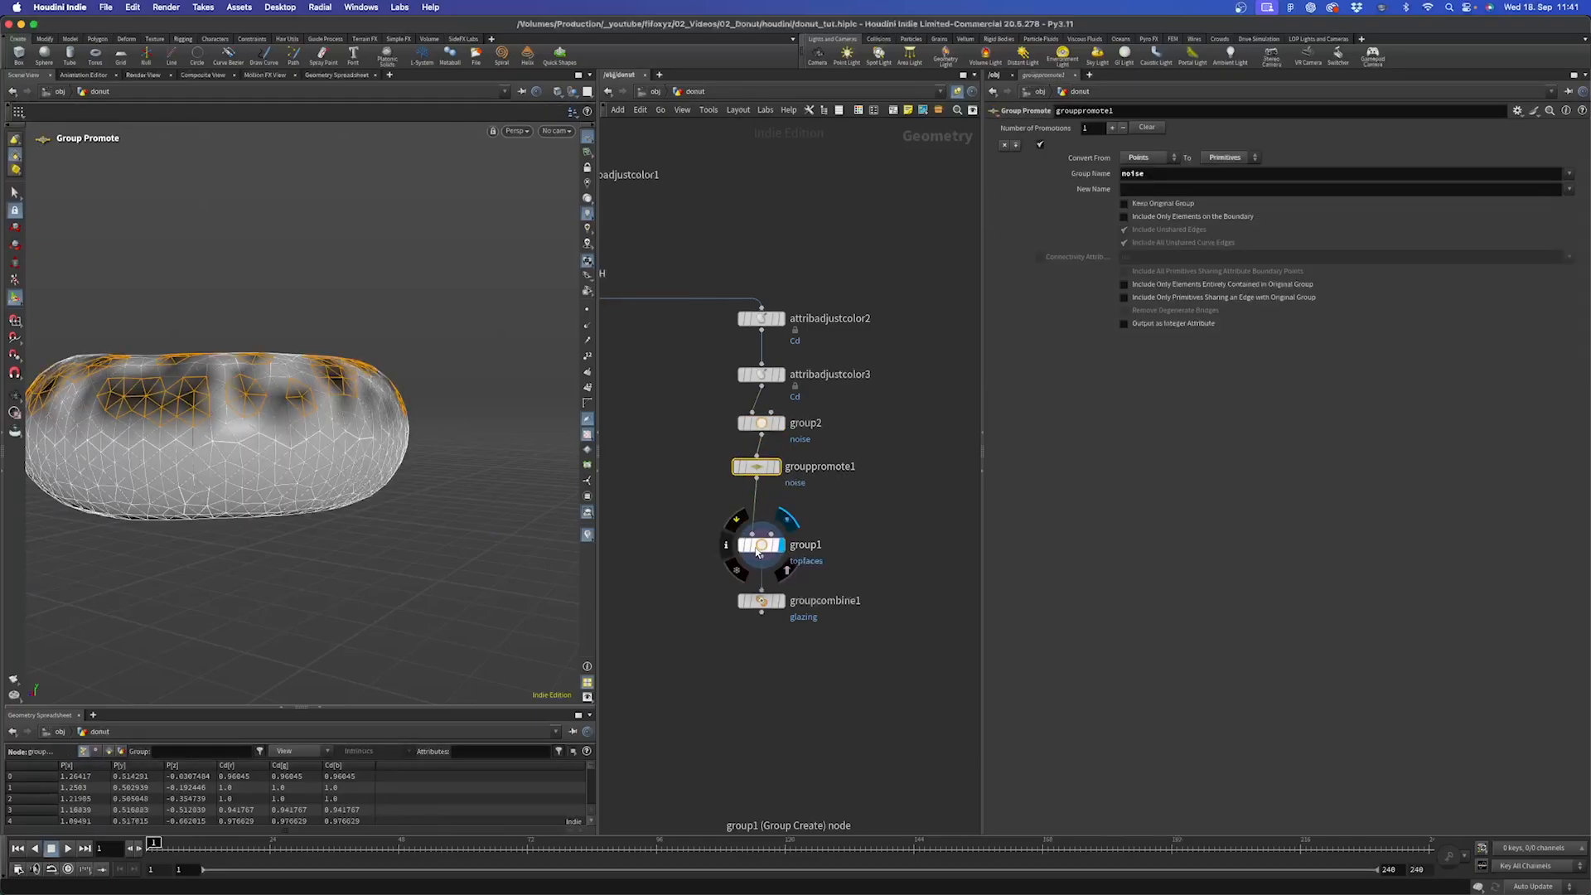
pyautogui.click(761, 544)
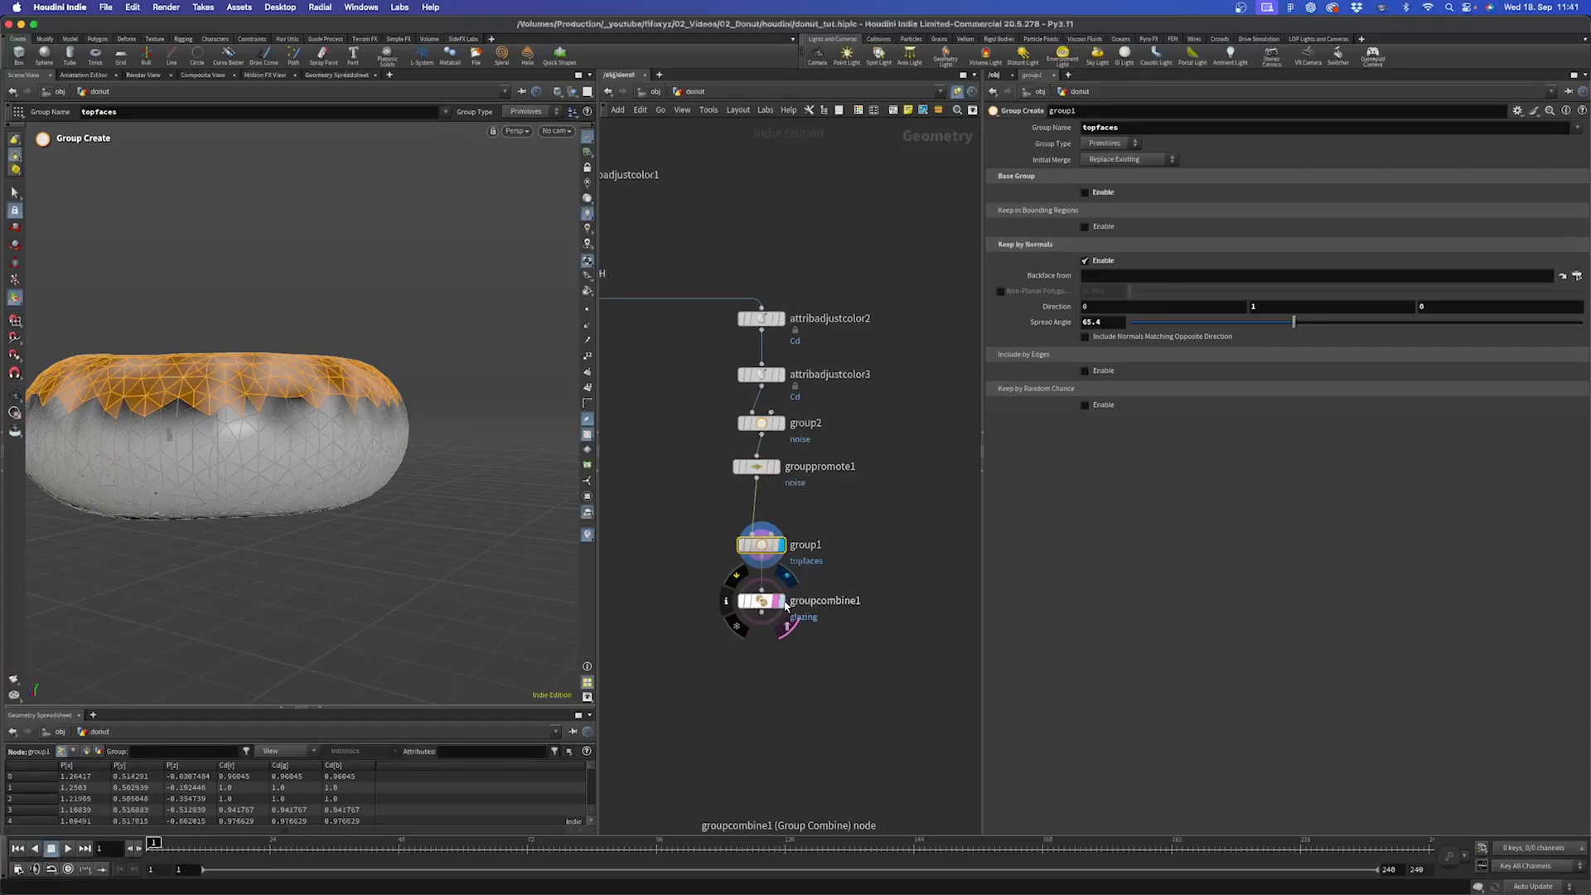
pyautogui.click(780, 600)
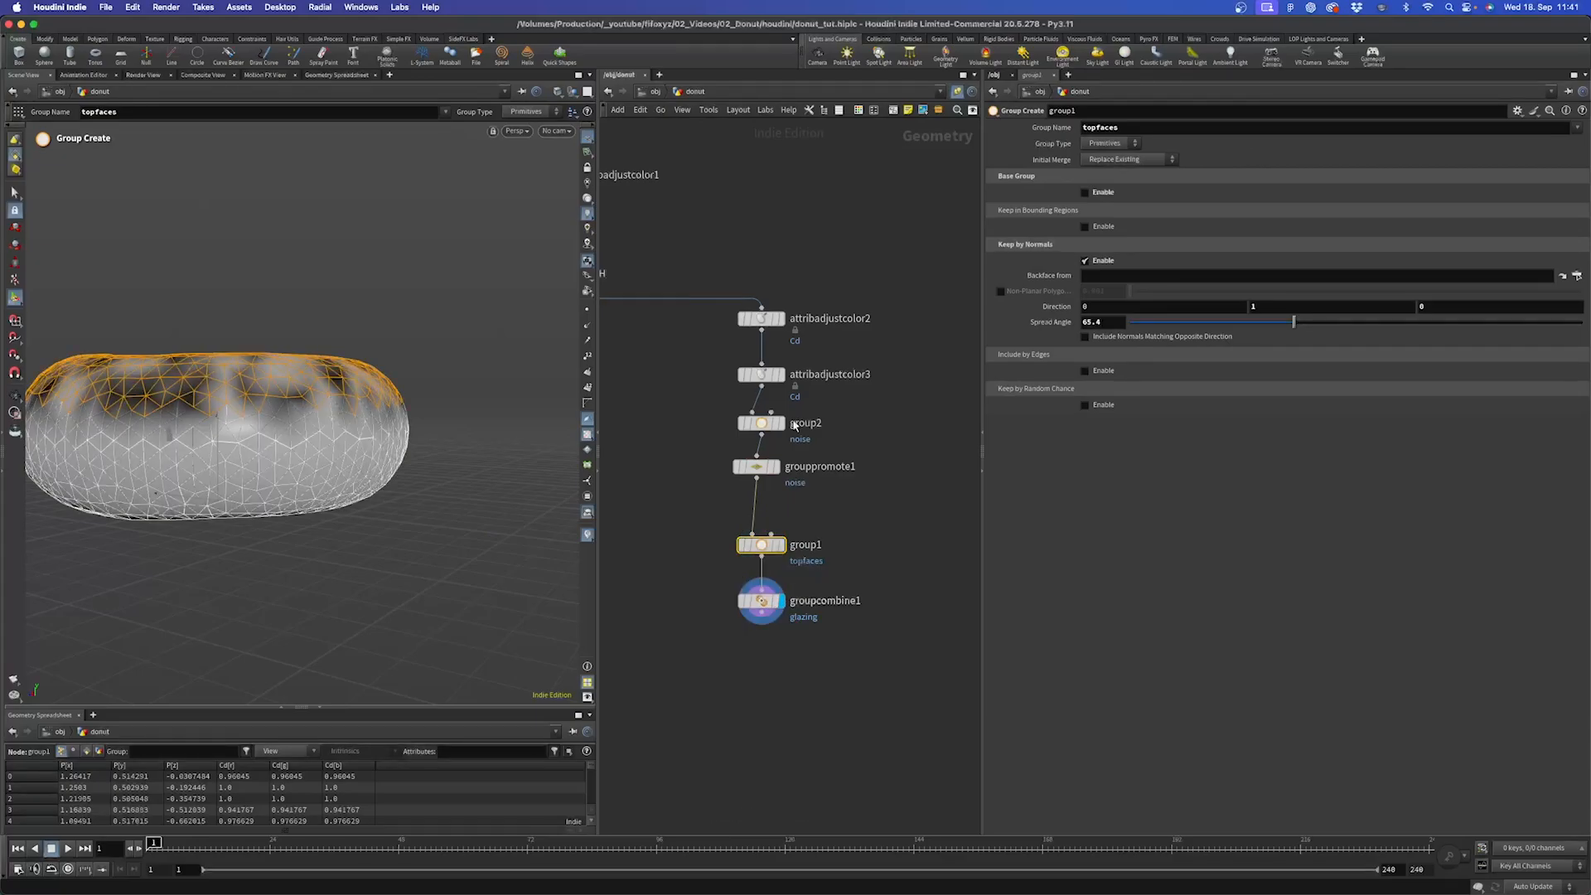
# Lower the end of attribadjustcolor3's gradient line and inspect the glazing group in groupcombine1 around the donut.
pyautogui.click(760, 373)
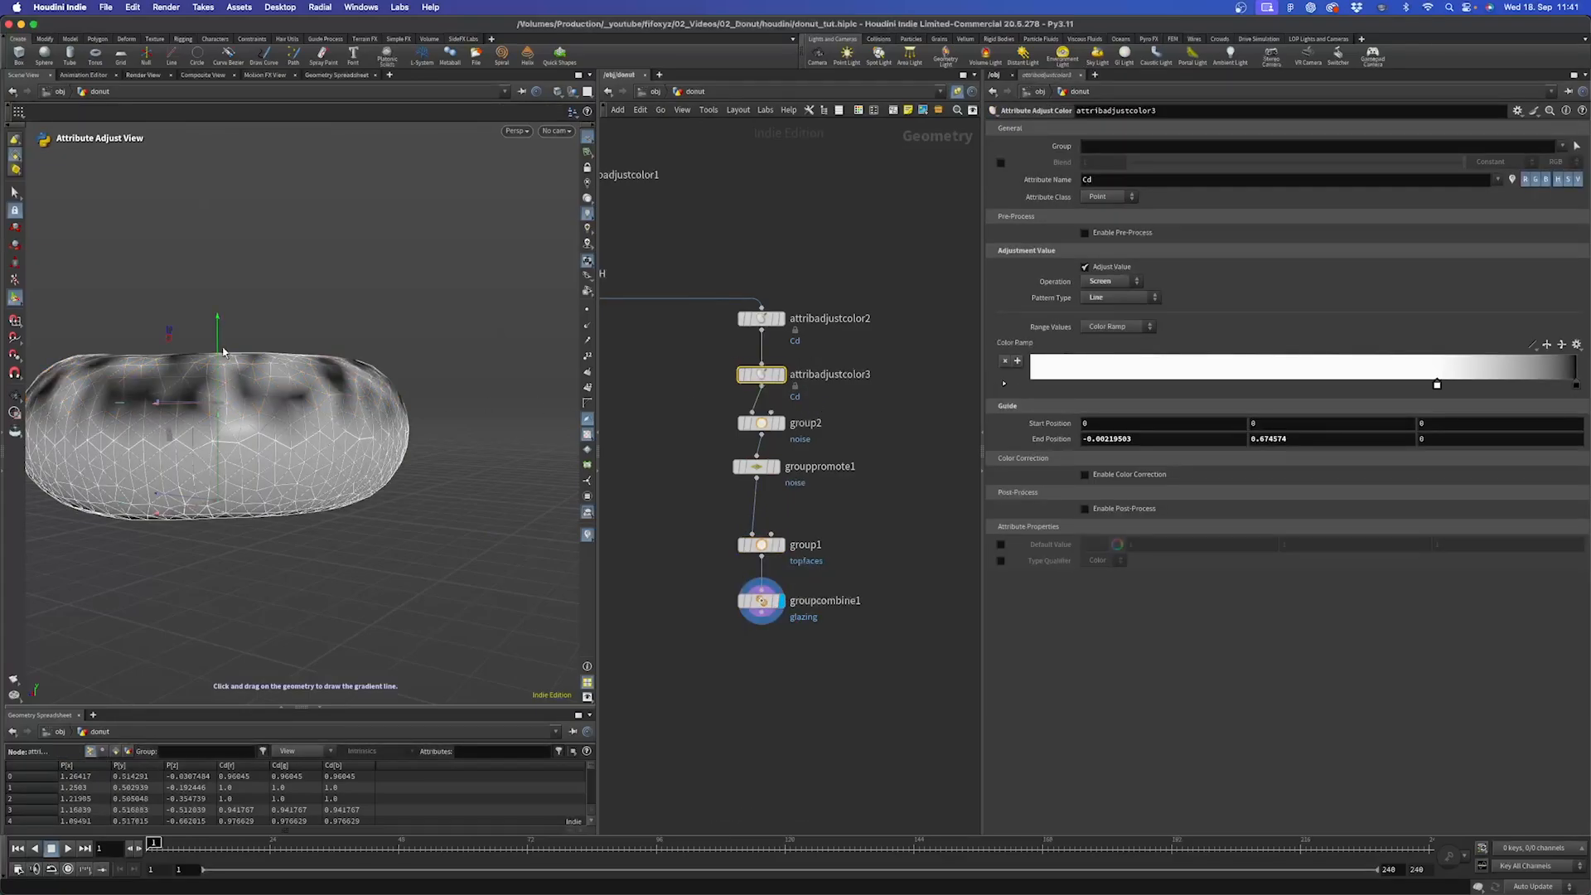
pyautogui.moveTo(217, 331); pyautogui.dragTo(213, 365)
pyautogui.click(761, 600)
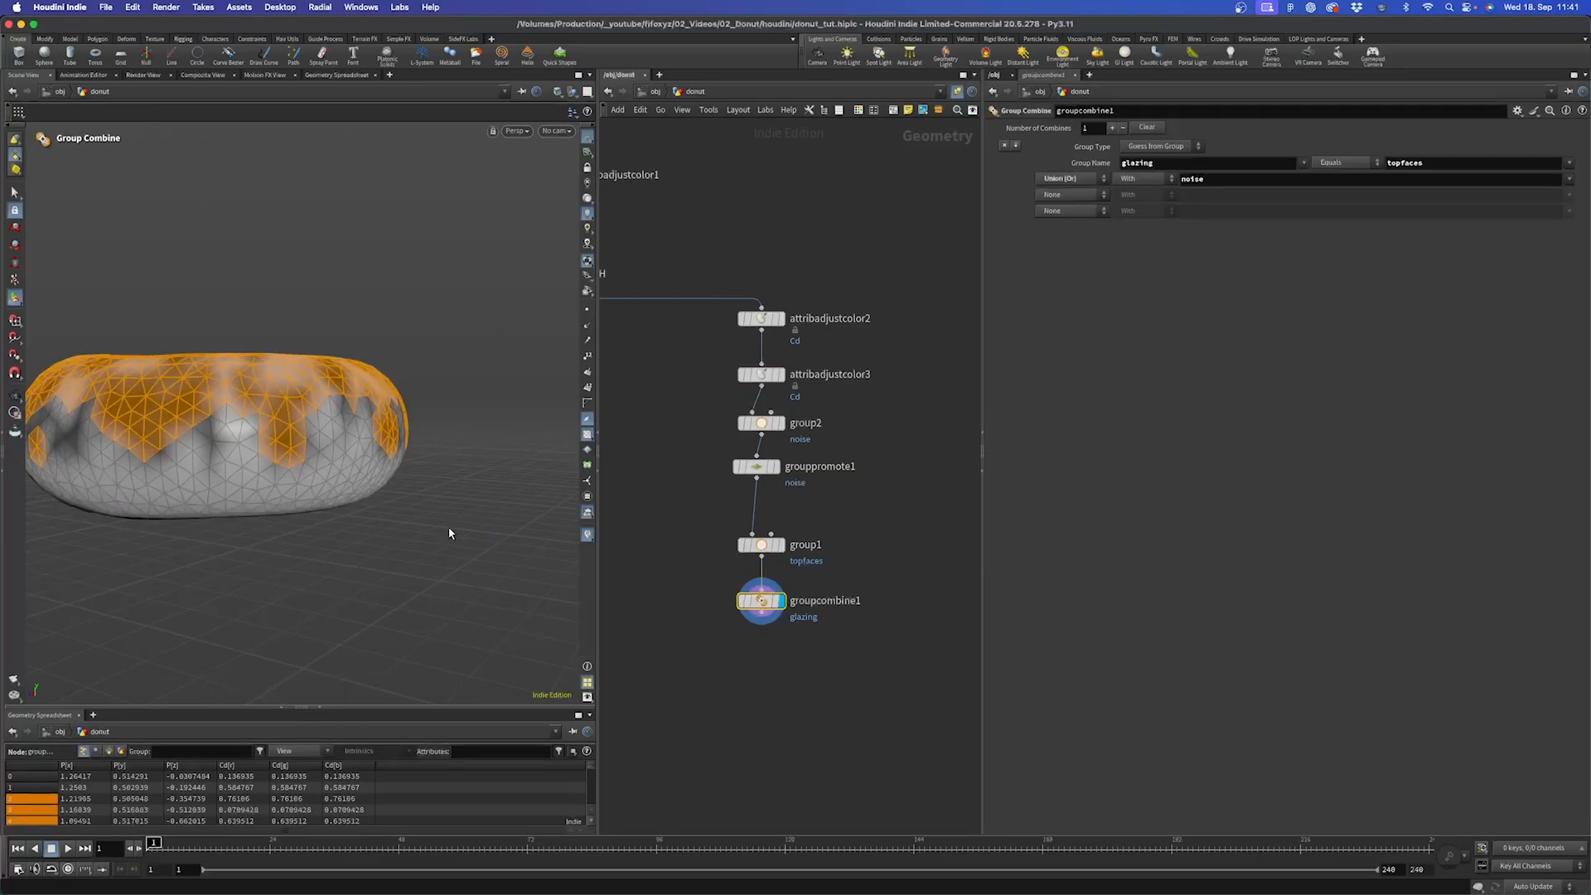
pyautogui.moveTo(449, 525); pyautogui.dragTo(380, 383)
pyautogui.scroll(3, 462, 418)
pyautogui.press('Return')
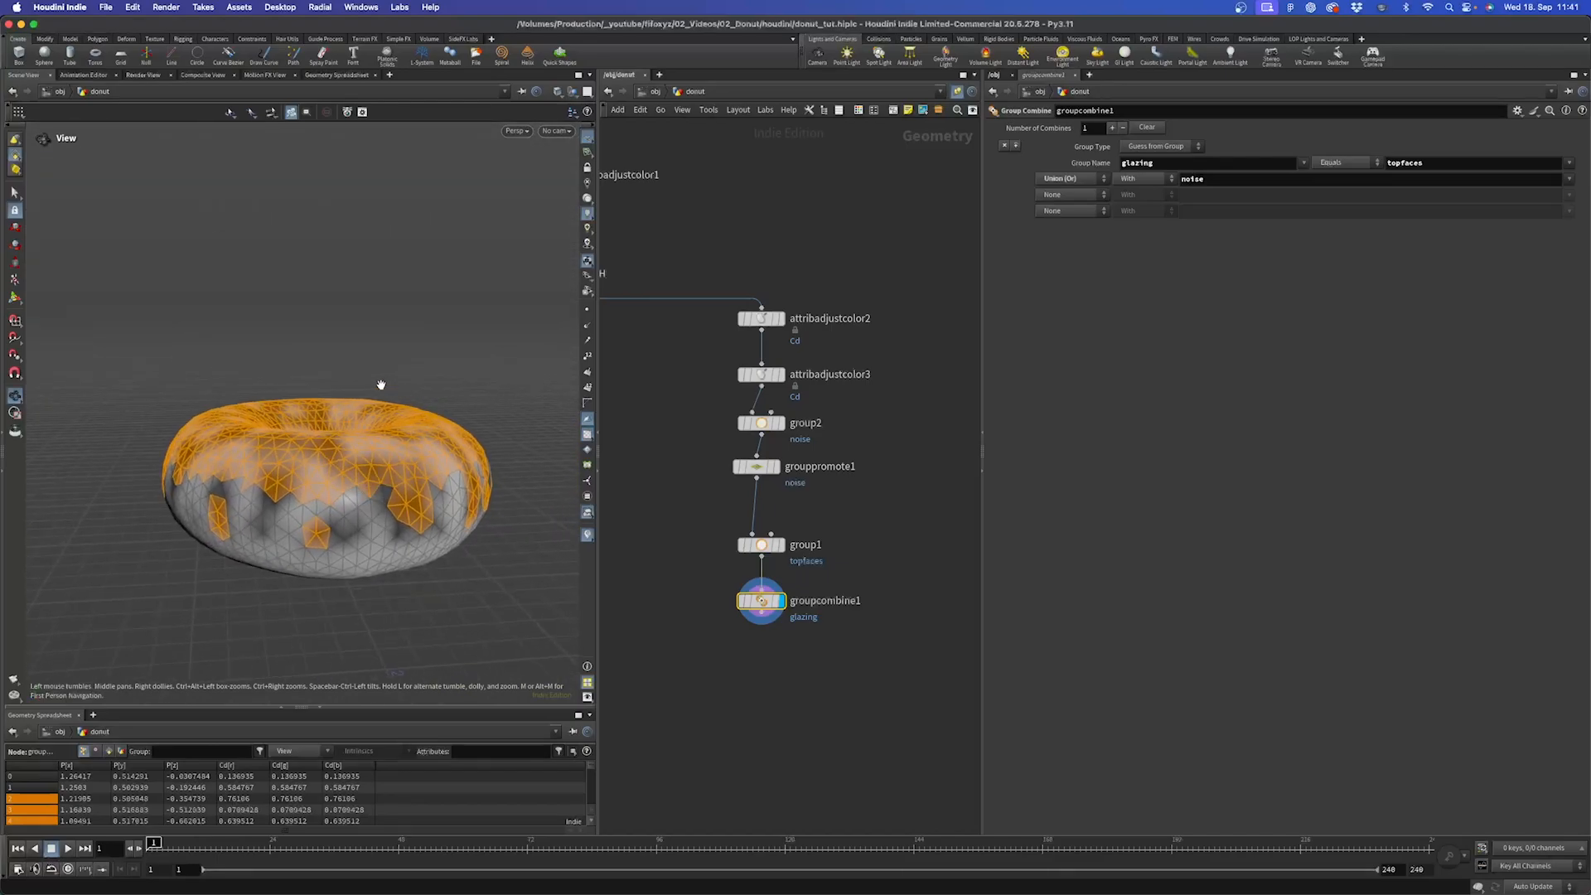
pyautogui.moveTo(757, 466); pyautogui.dragTo(761, 481)
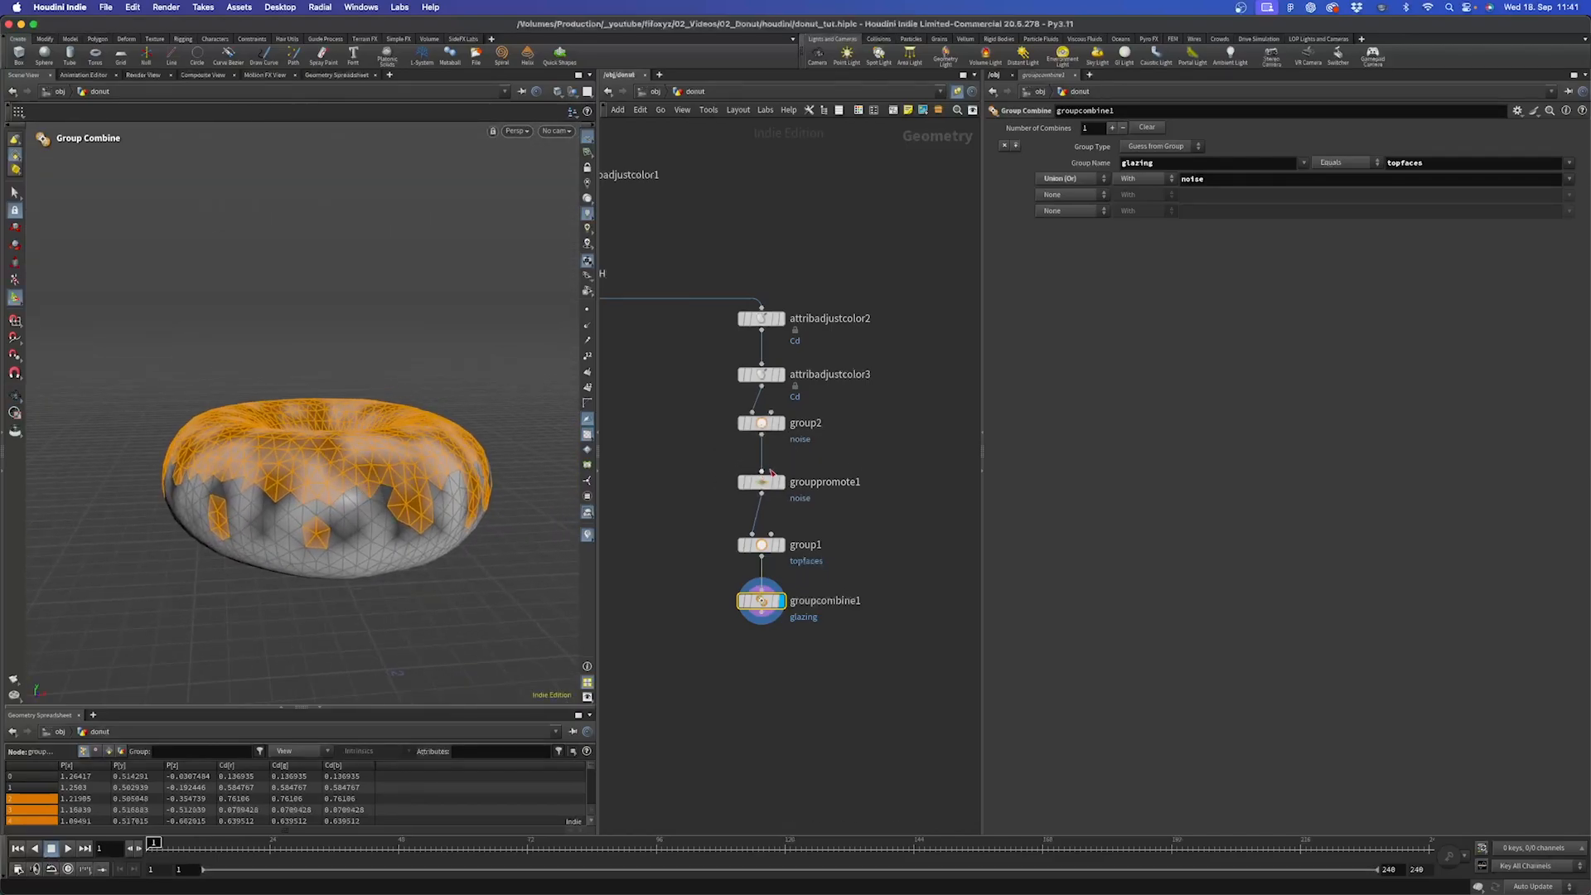
pyautogui.click(761, 423)
pyautogui.click(1141, 208)
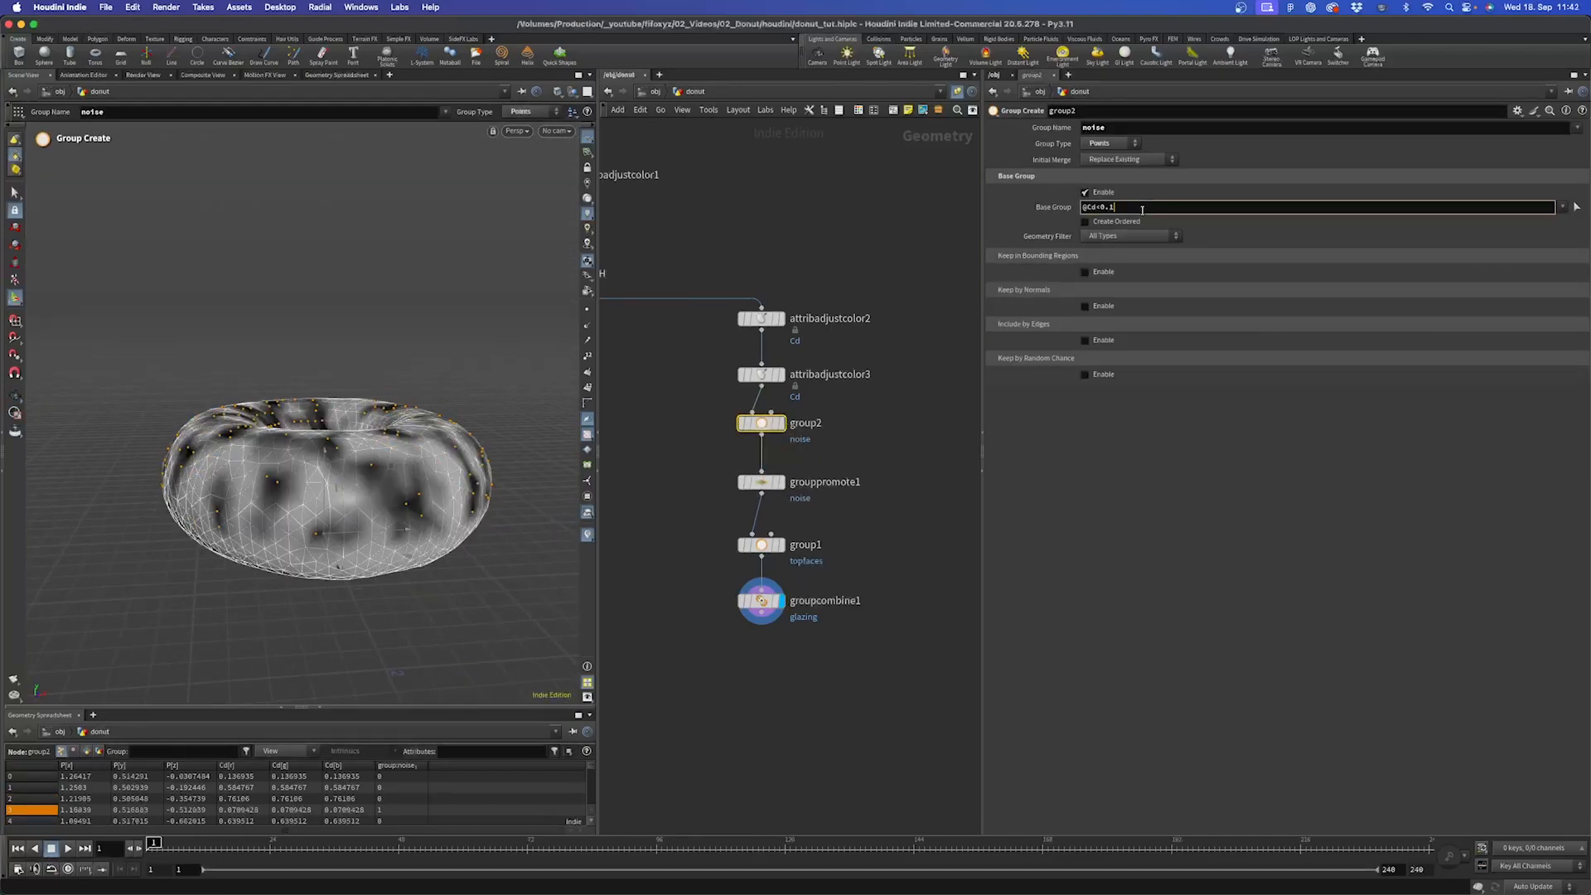
pyautogui.write('2')
pyautogui.press('Return')
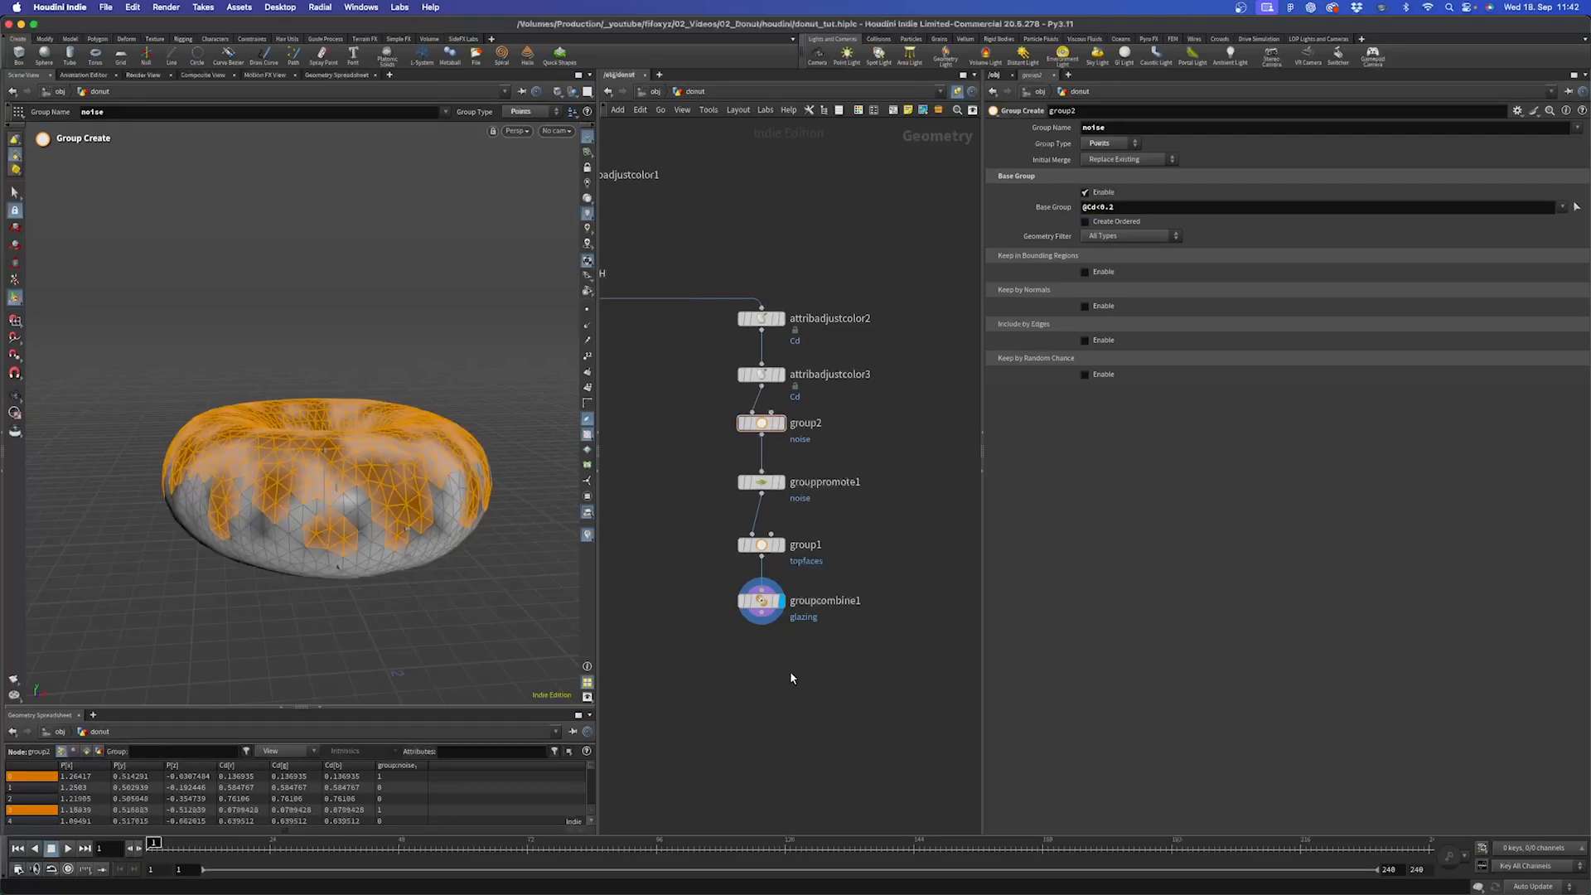
pyautogui.press('Escape')
pyautogui.moveTo(383, 436); pyautogui.dragTo(497, 505)
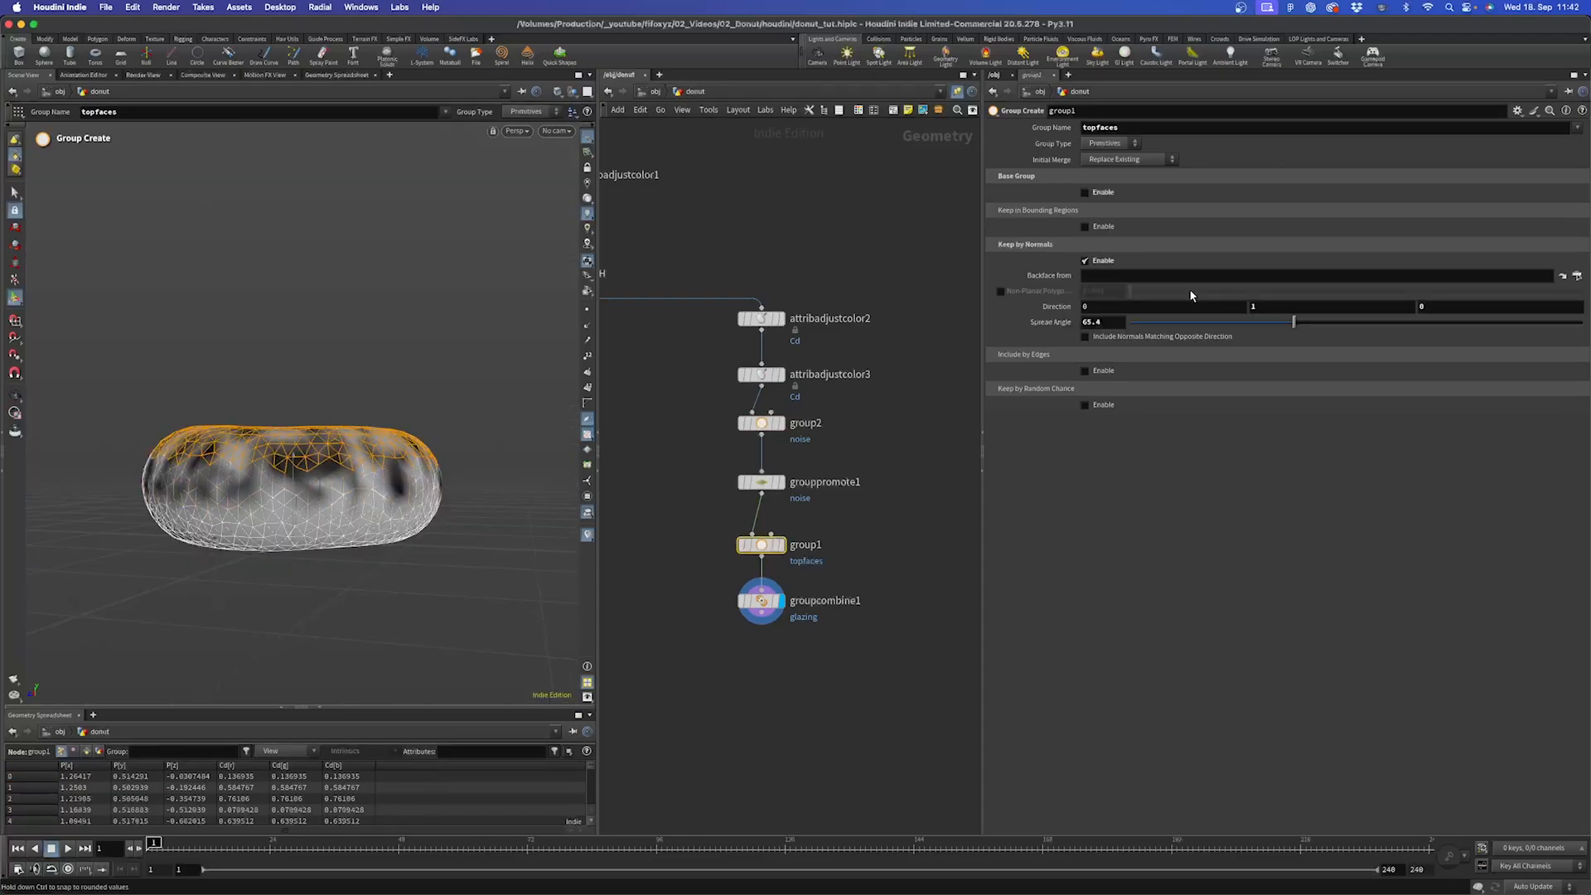
# Widen group1's normal spread angle for the topfaces group to about 71.5.
pyautogui.moveTo(1295, 327); pyautogui.dragTo(1301, 327)
pyautogui.press('Escape')
pyautogui.moveTo(273, 488); pyautogui.dragTo(277, 431)
pyautogui.scroll(5, 277, 431)
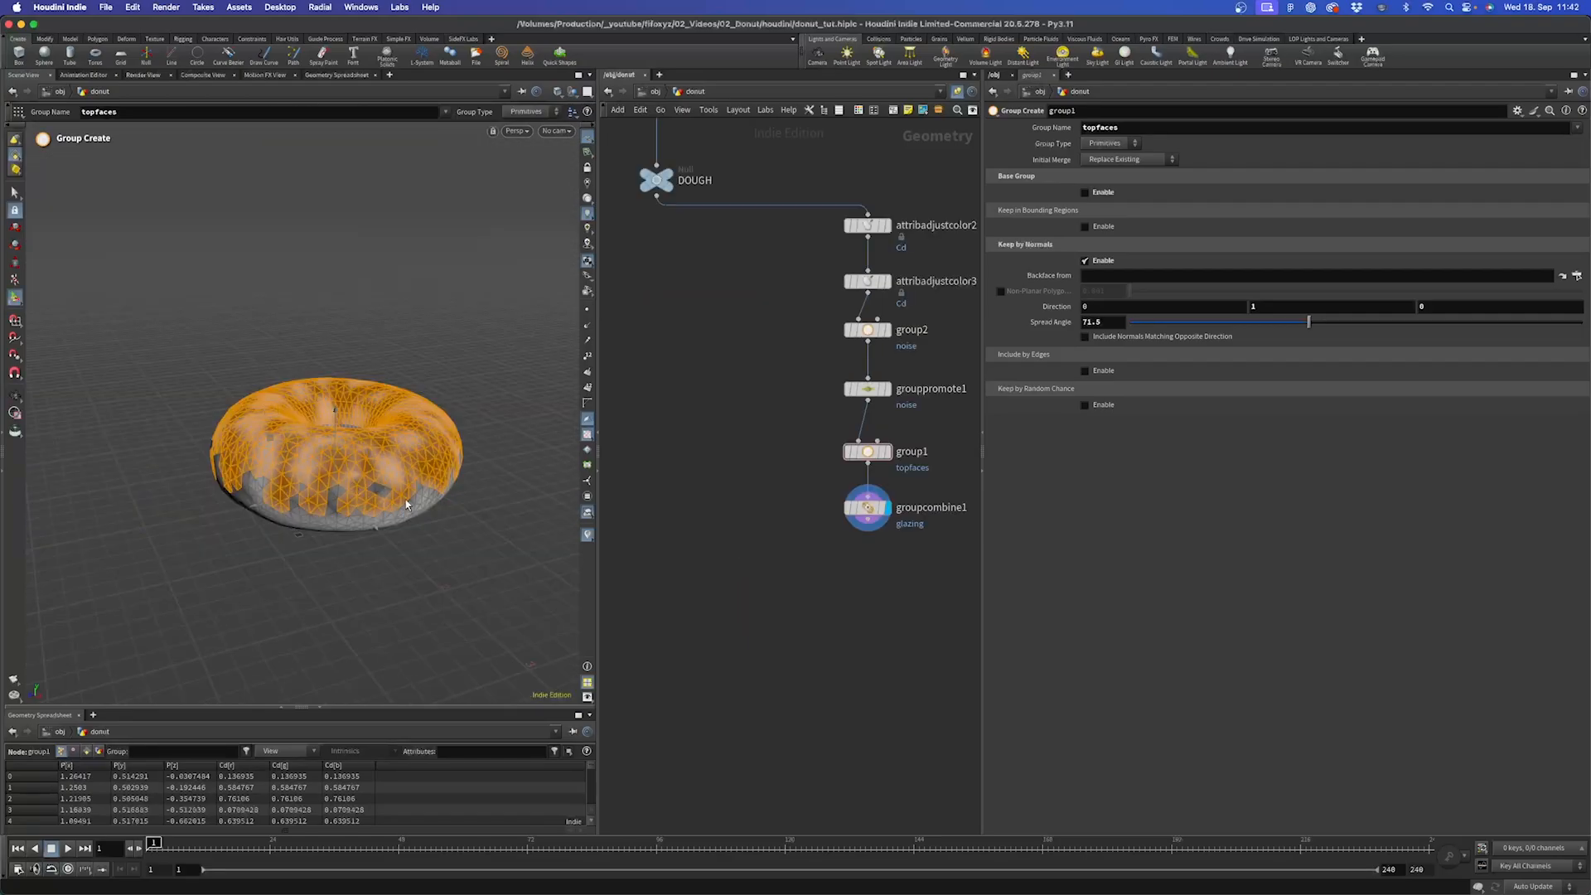
# Add a Scatter node below groupcombine1 and restrict it to the glazing group.
pyautogui.moveTo(820, 629); pyautogui.dragTo(782, 606, button='middle')
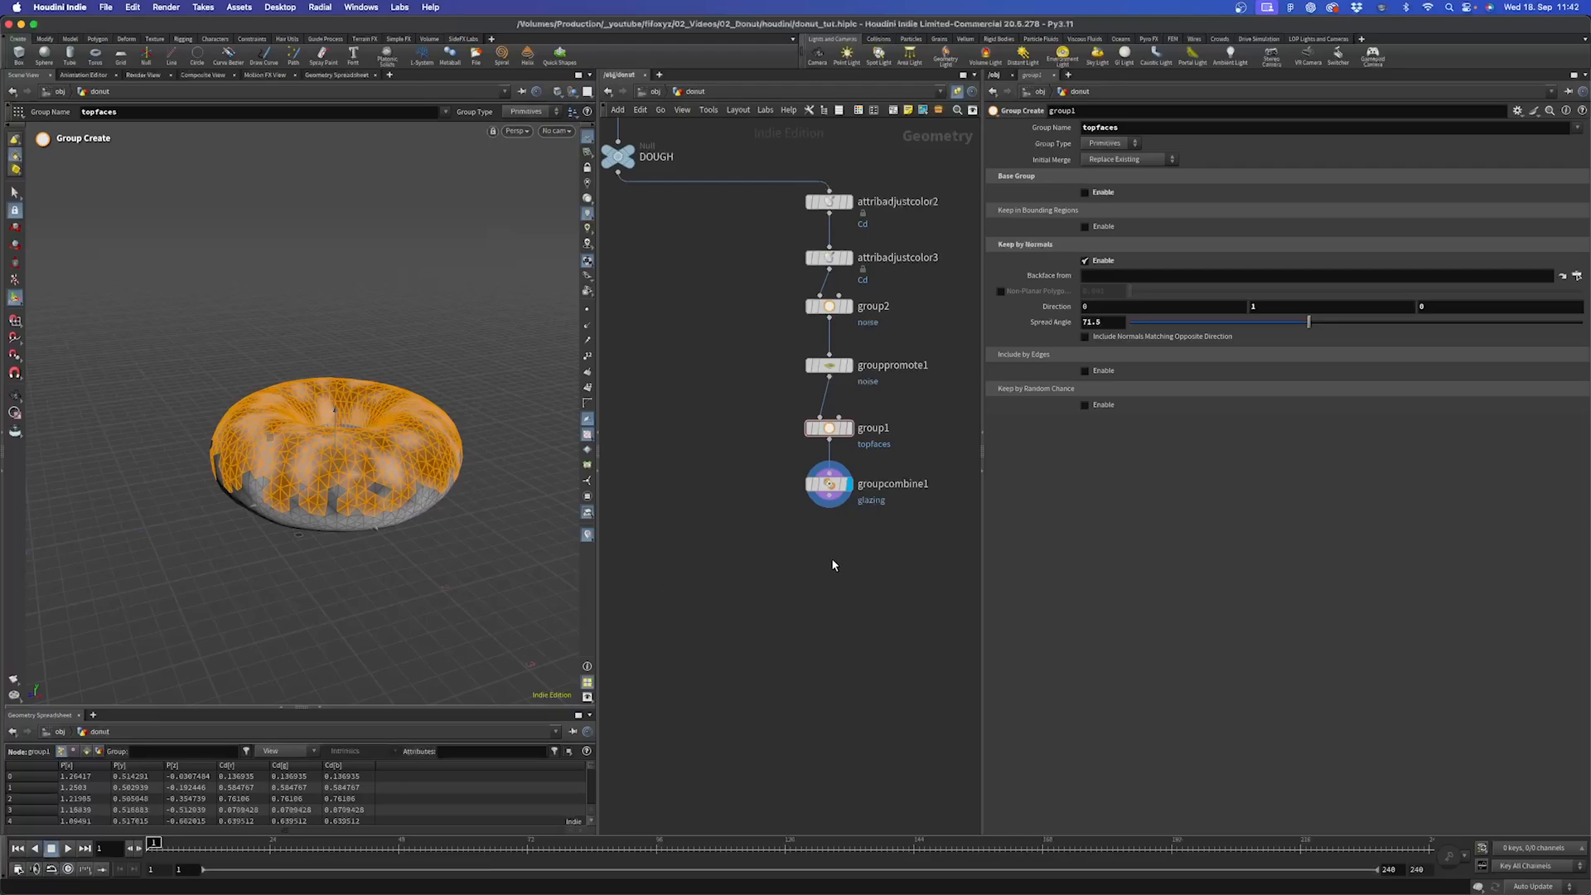
pyautogui.press('Tab')
pyautogui.write('blast')
pyautogui.press('Return')
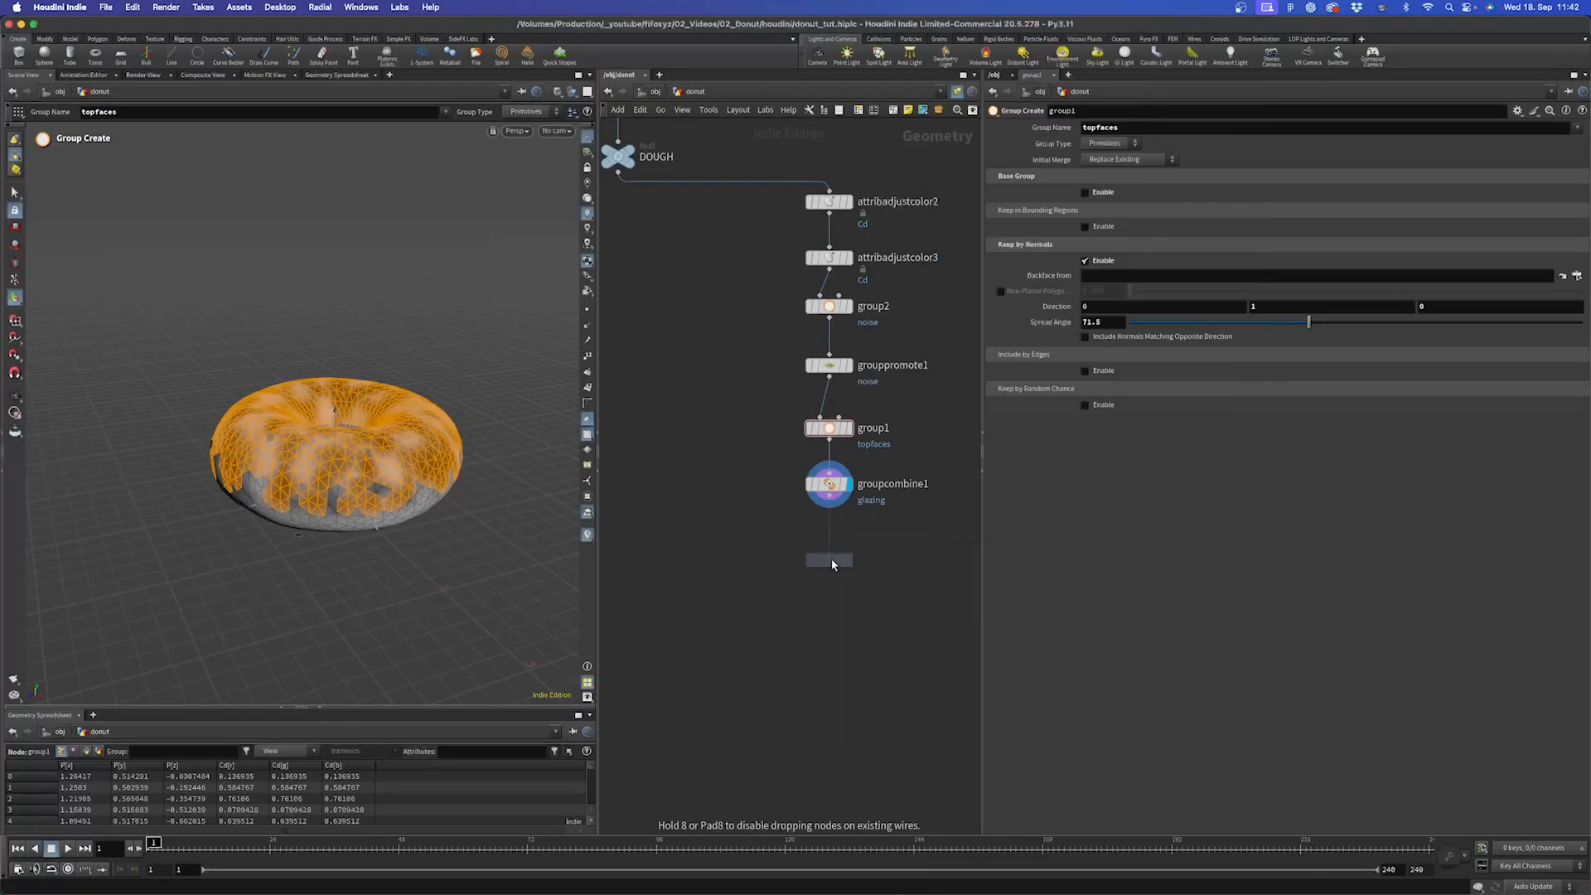
pyautogui.click(833, 563)
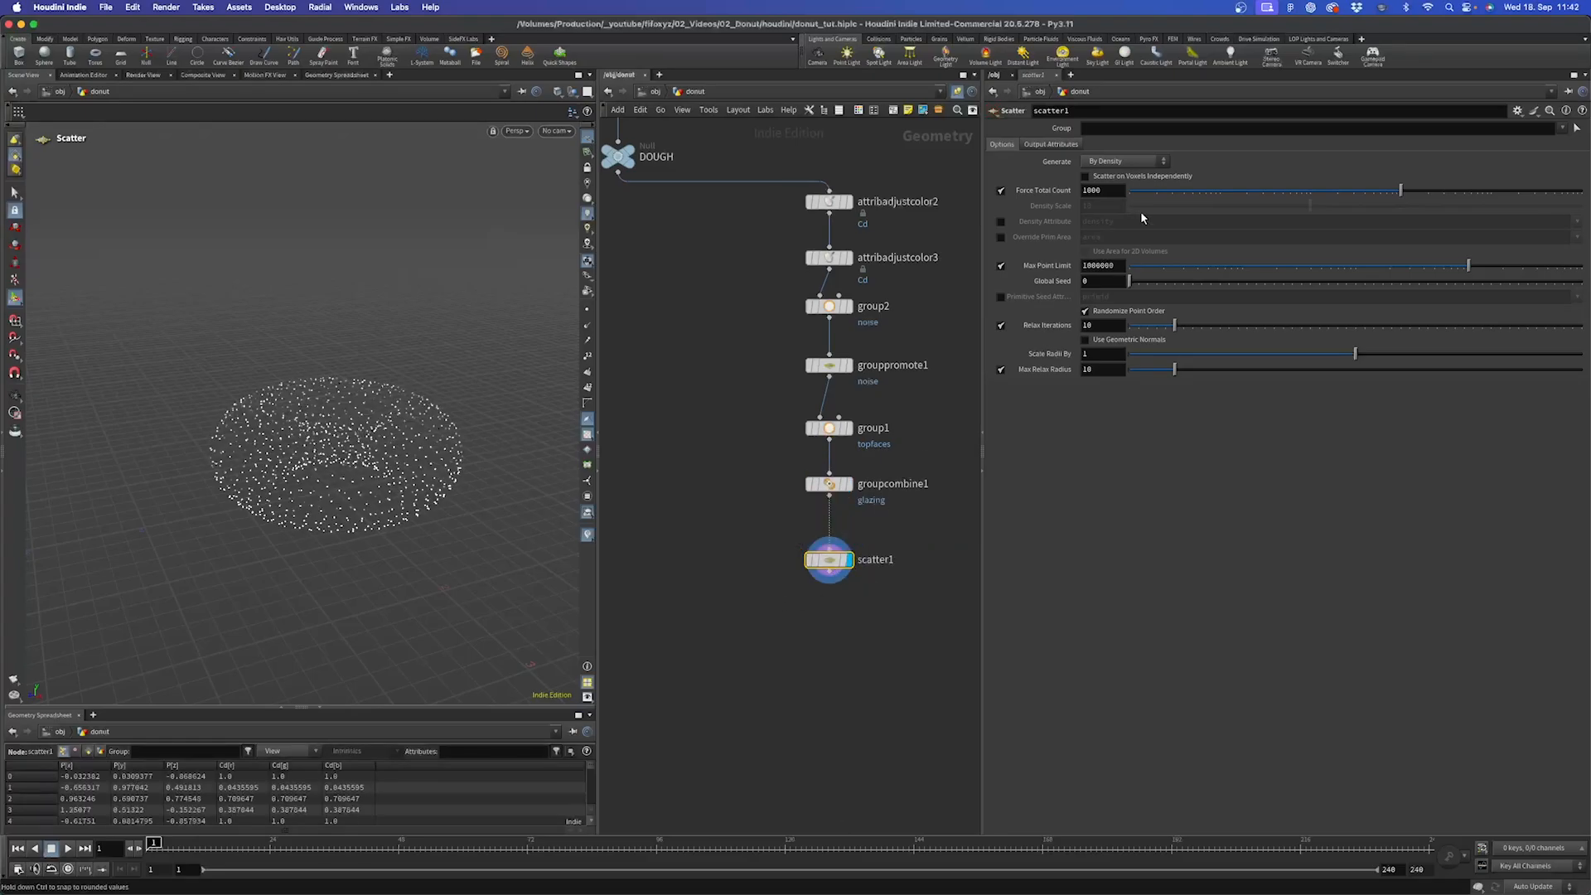
pyautogui.click(1564, 134)
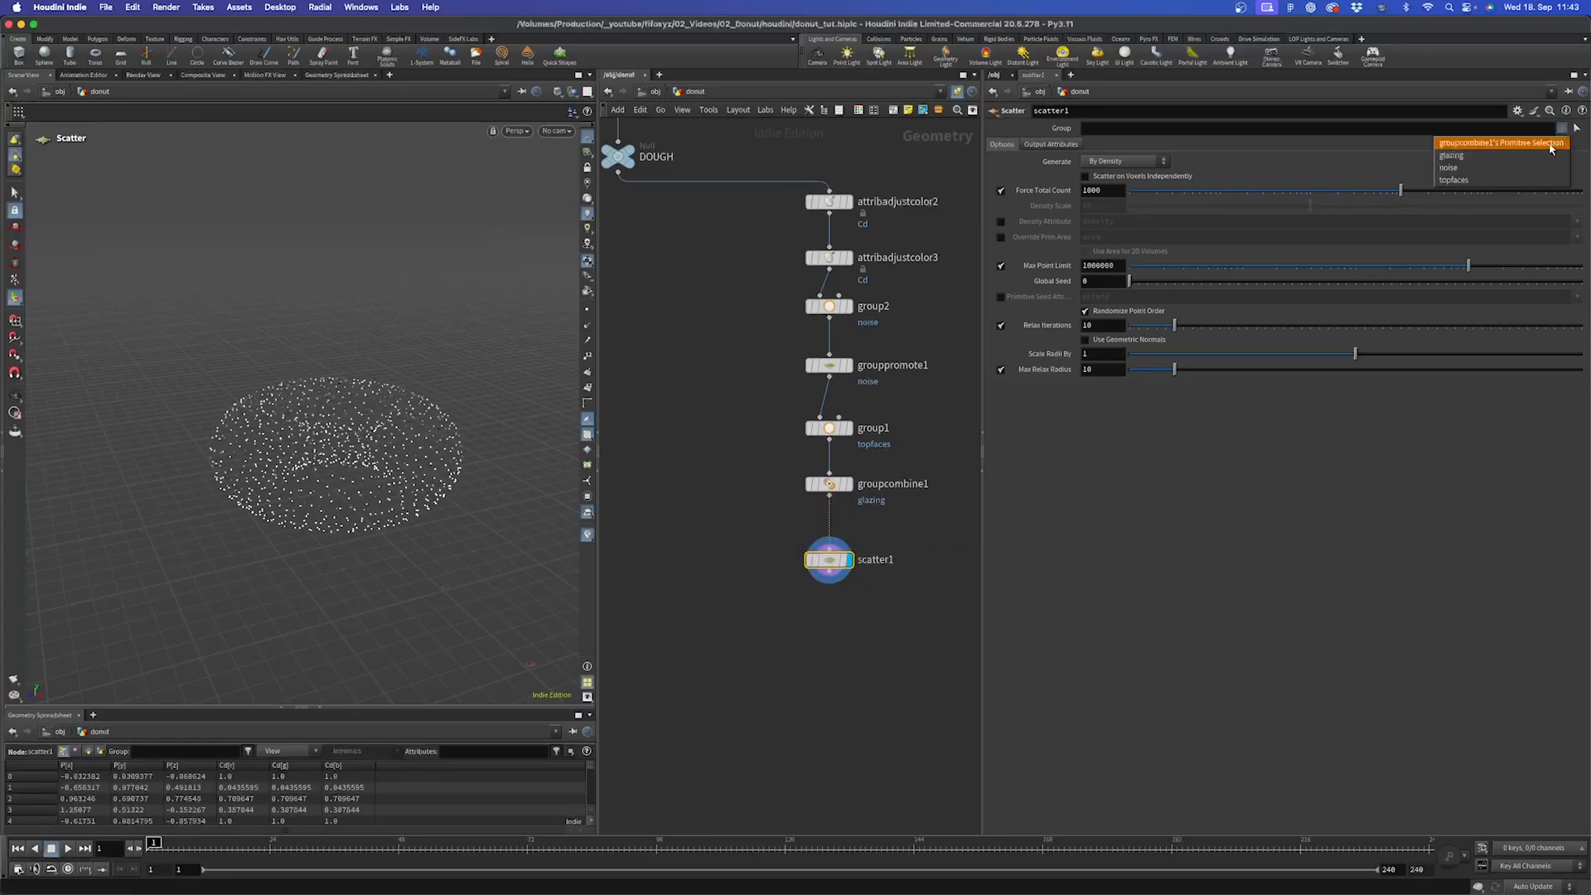
pyautogui.click(1508, 160)
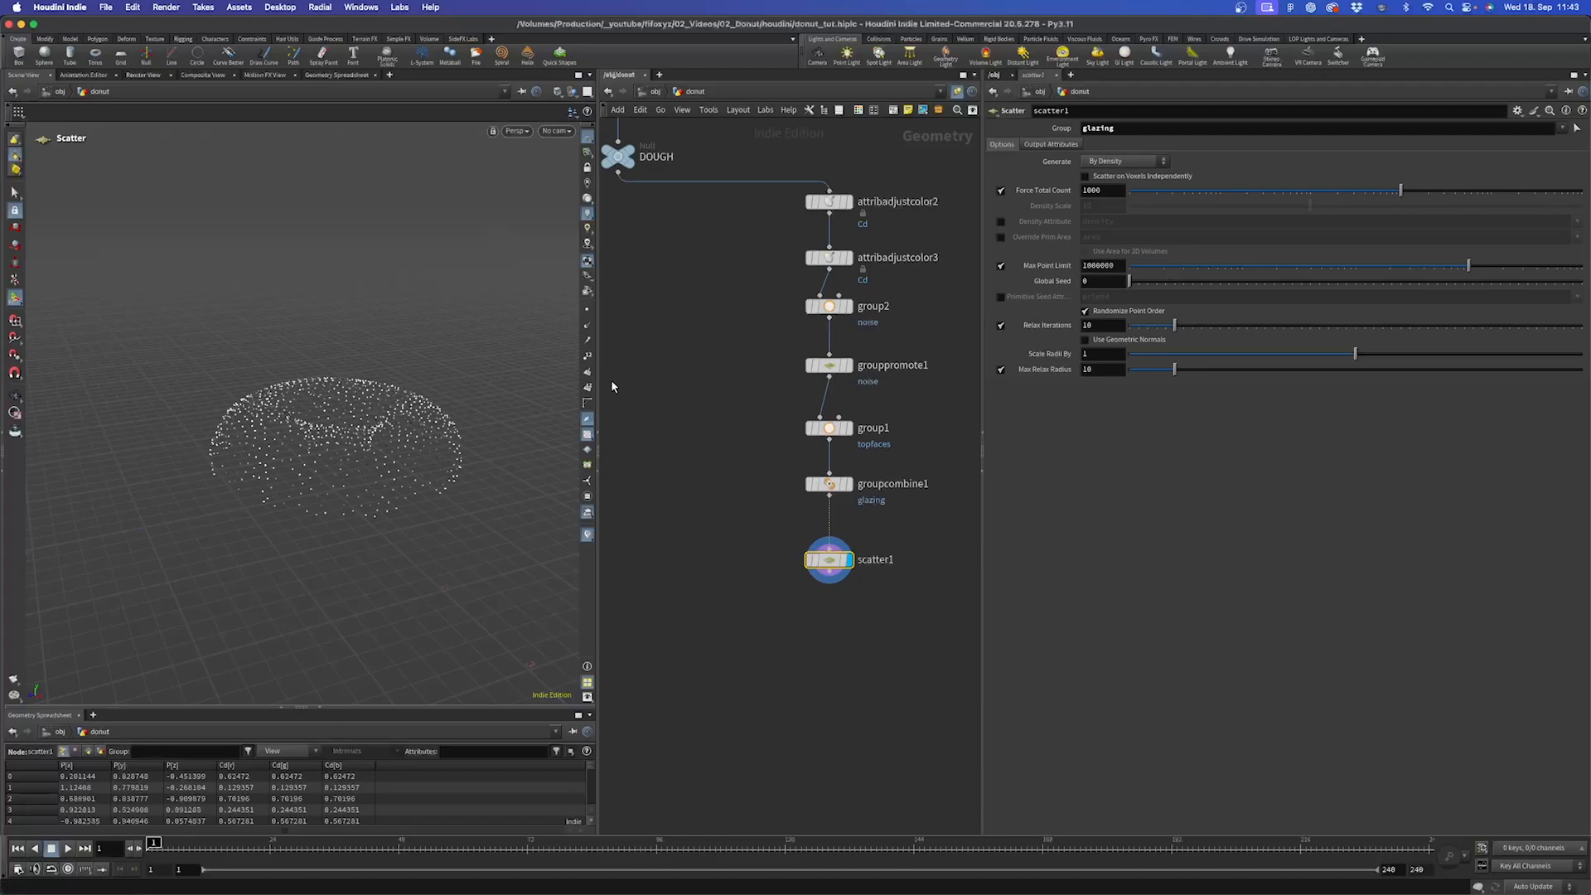
# Set scatter1's Force Total Count to 5000.
pyautogui.press('Escape')
pyautogui.moveTo(365, 414); pyautogui.dragTo(352, 490)
pyautogui.press('Return')
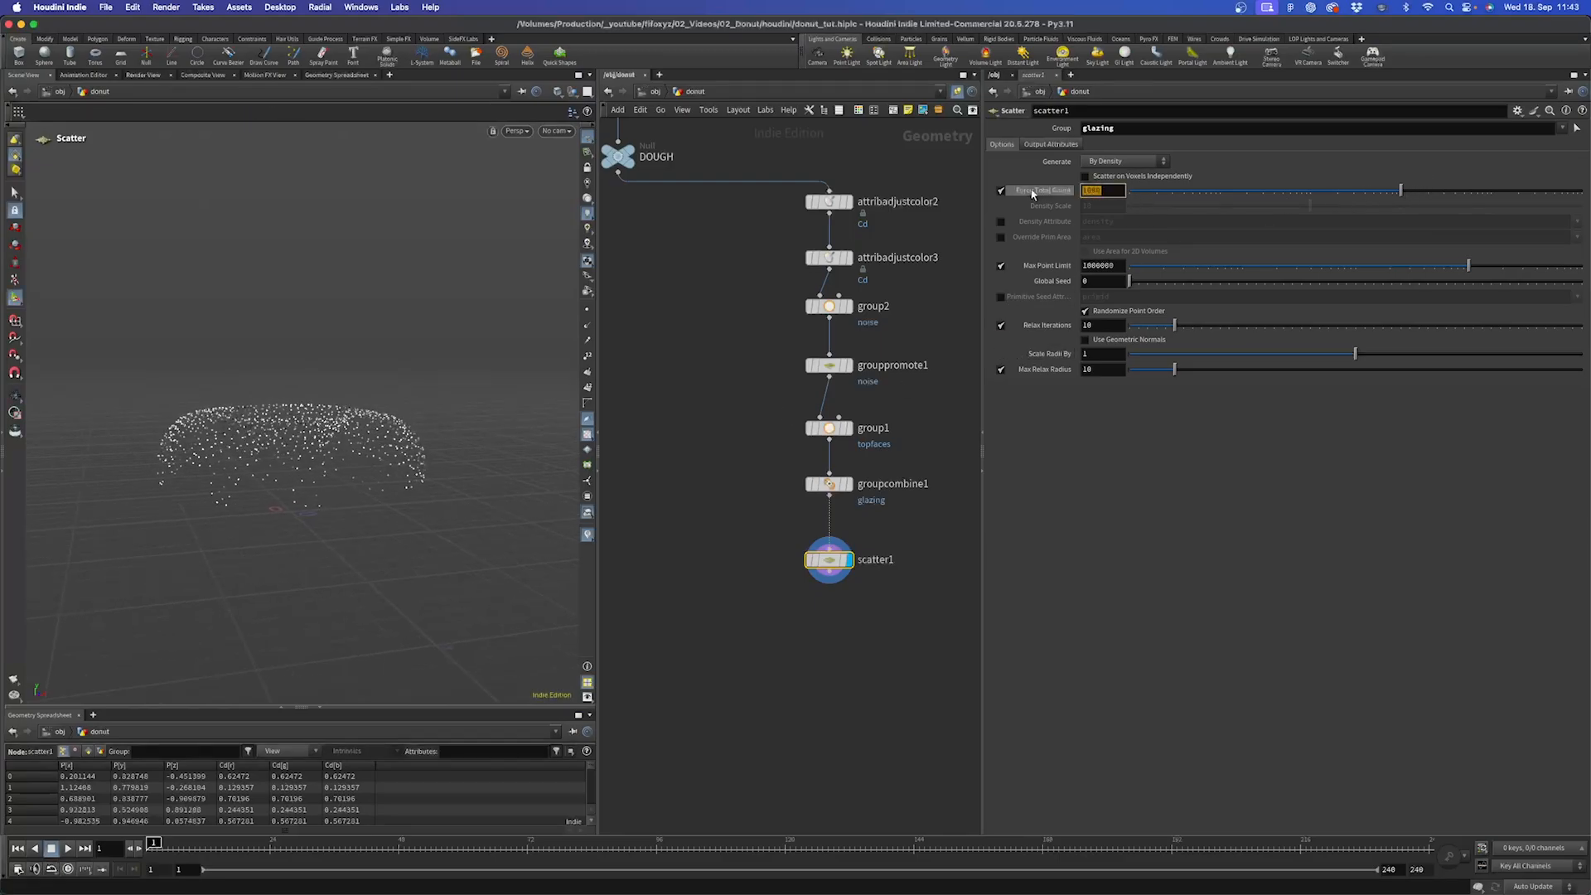
pyautogui.write('5000')
pyautogui.press('Return')
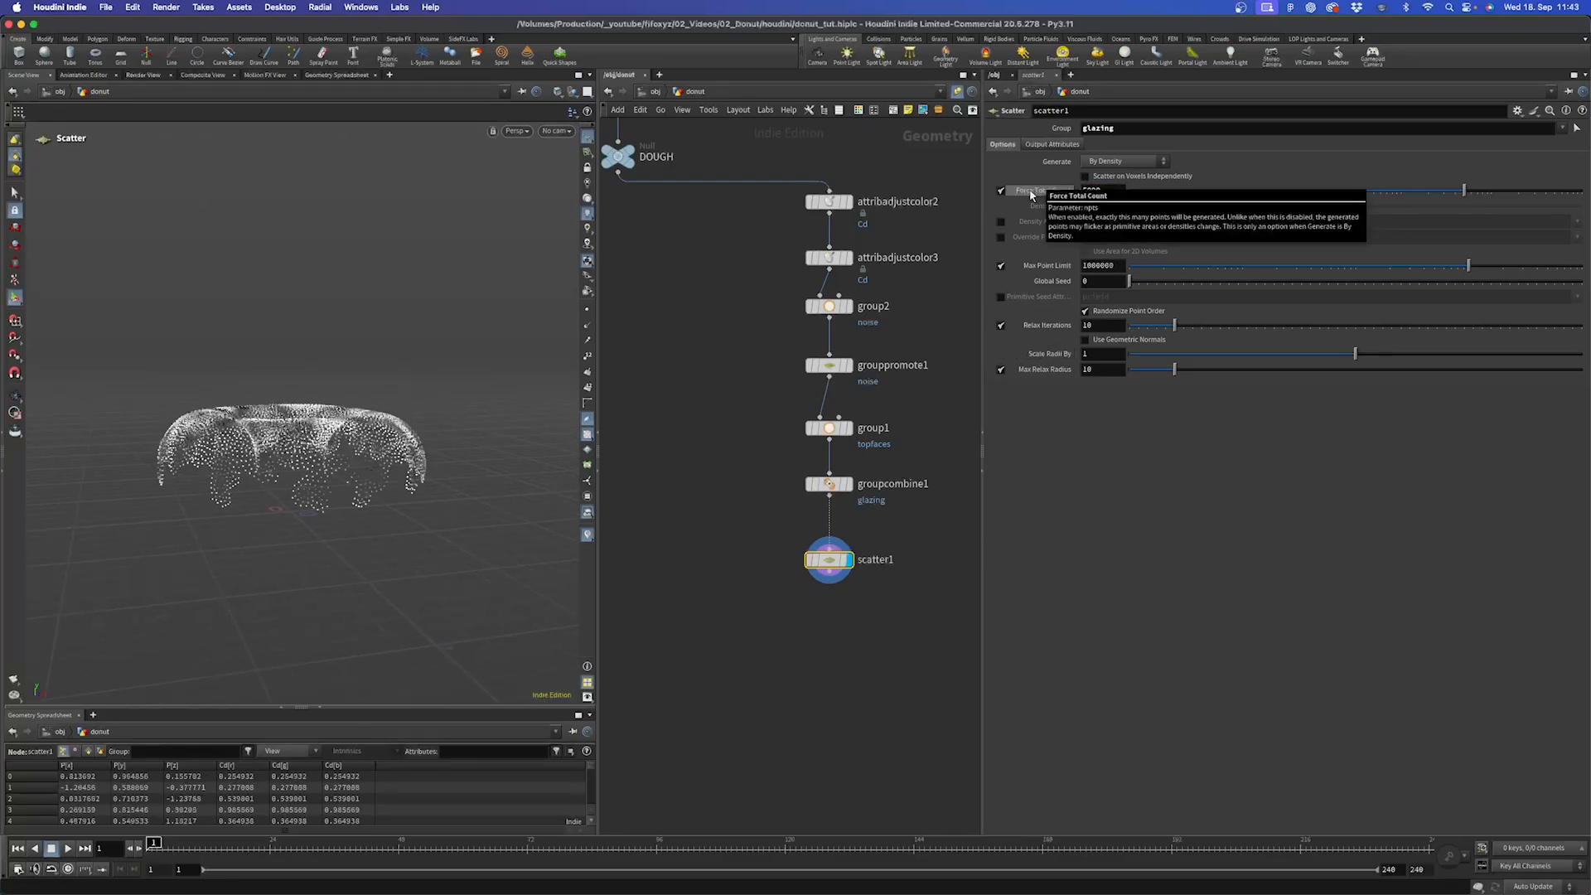
pyautogui.moveTo(365, 401)
pyautogui.keyDown('alt'); pyautogui.mouseDown()
pyautogui.moveTo(256, 472)
pyautogui.moveTo(430, 447)
pyautogui.moveTo(348, 420)
pyautogui.mouseUp(); pyautogui.keyUp('alt')
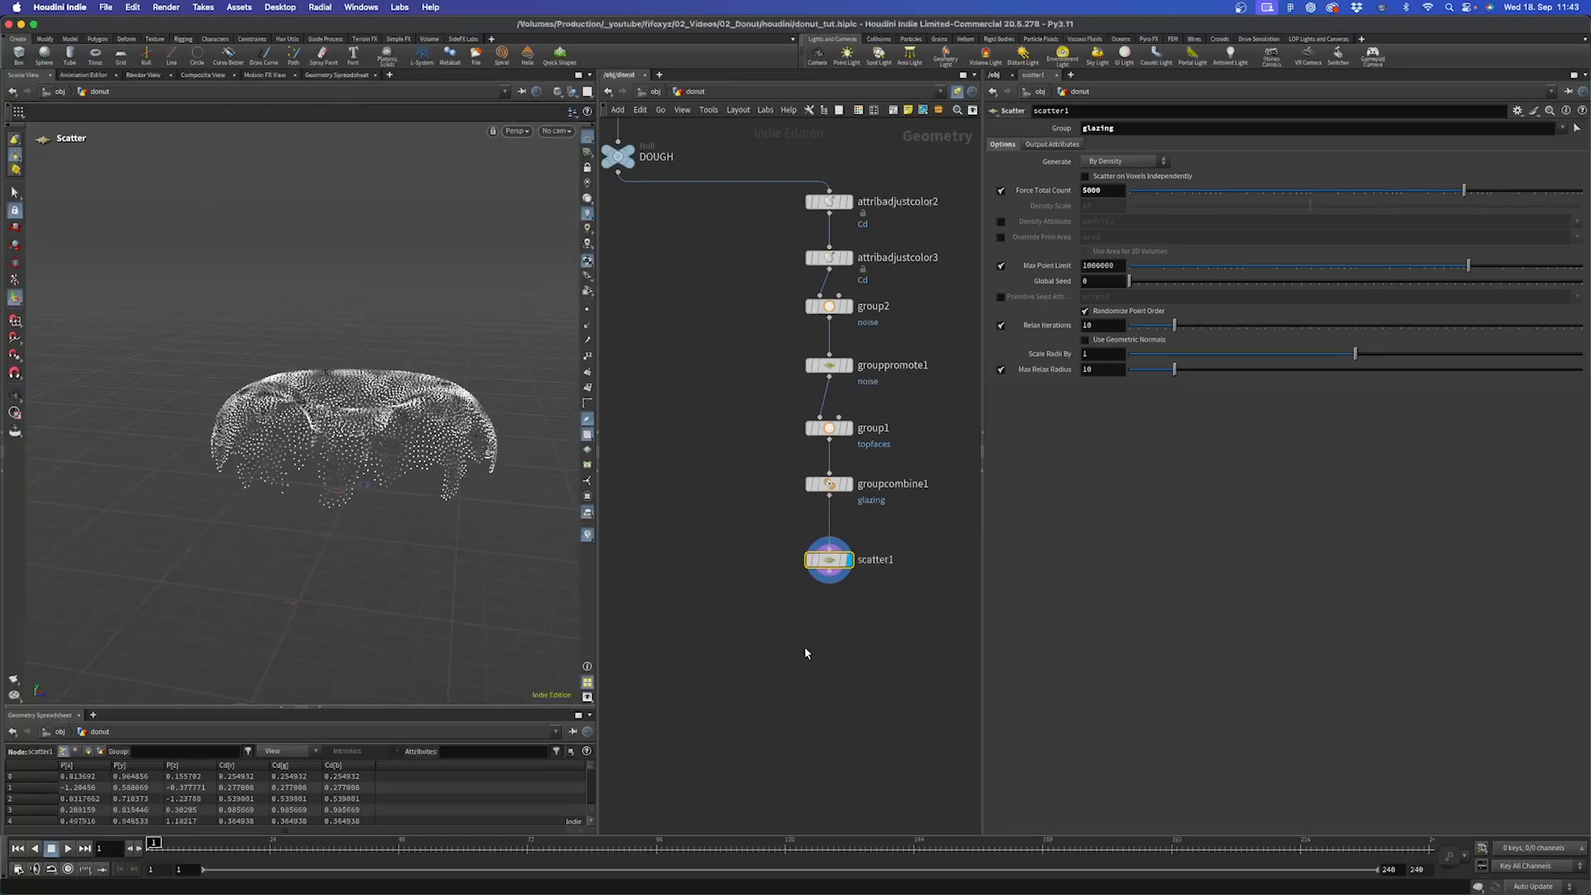
# Add a VDB from Particles node fed by scatter1, line it up below, and display it.
pyautogui.press('Tab')
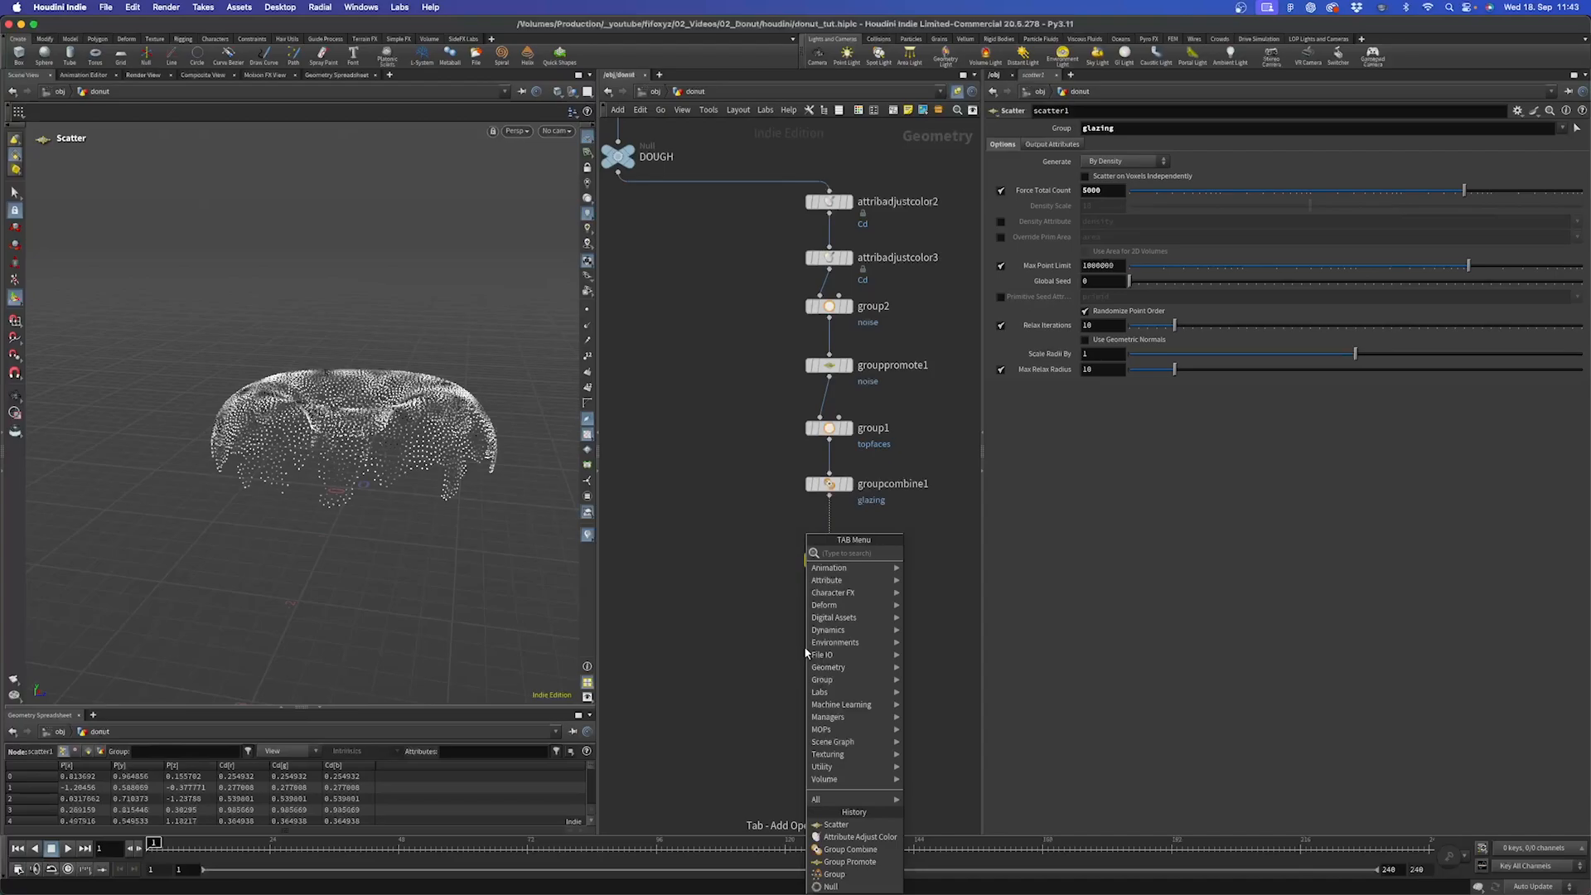
pyautogui.write('vdb from')
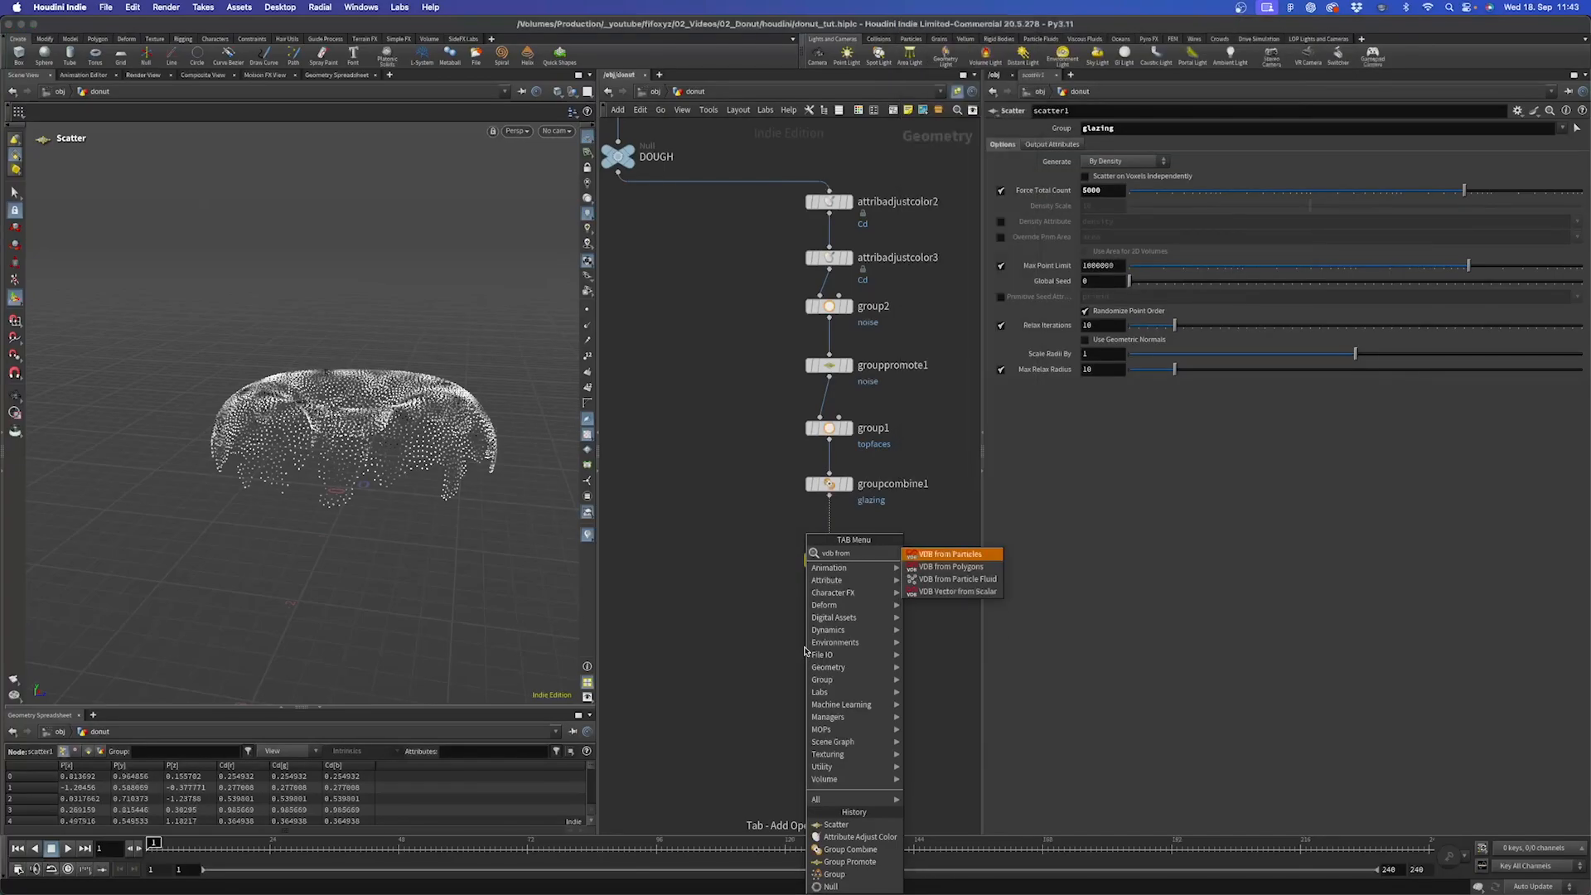
pyautogui.press('Return')
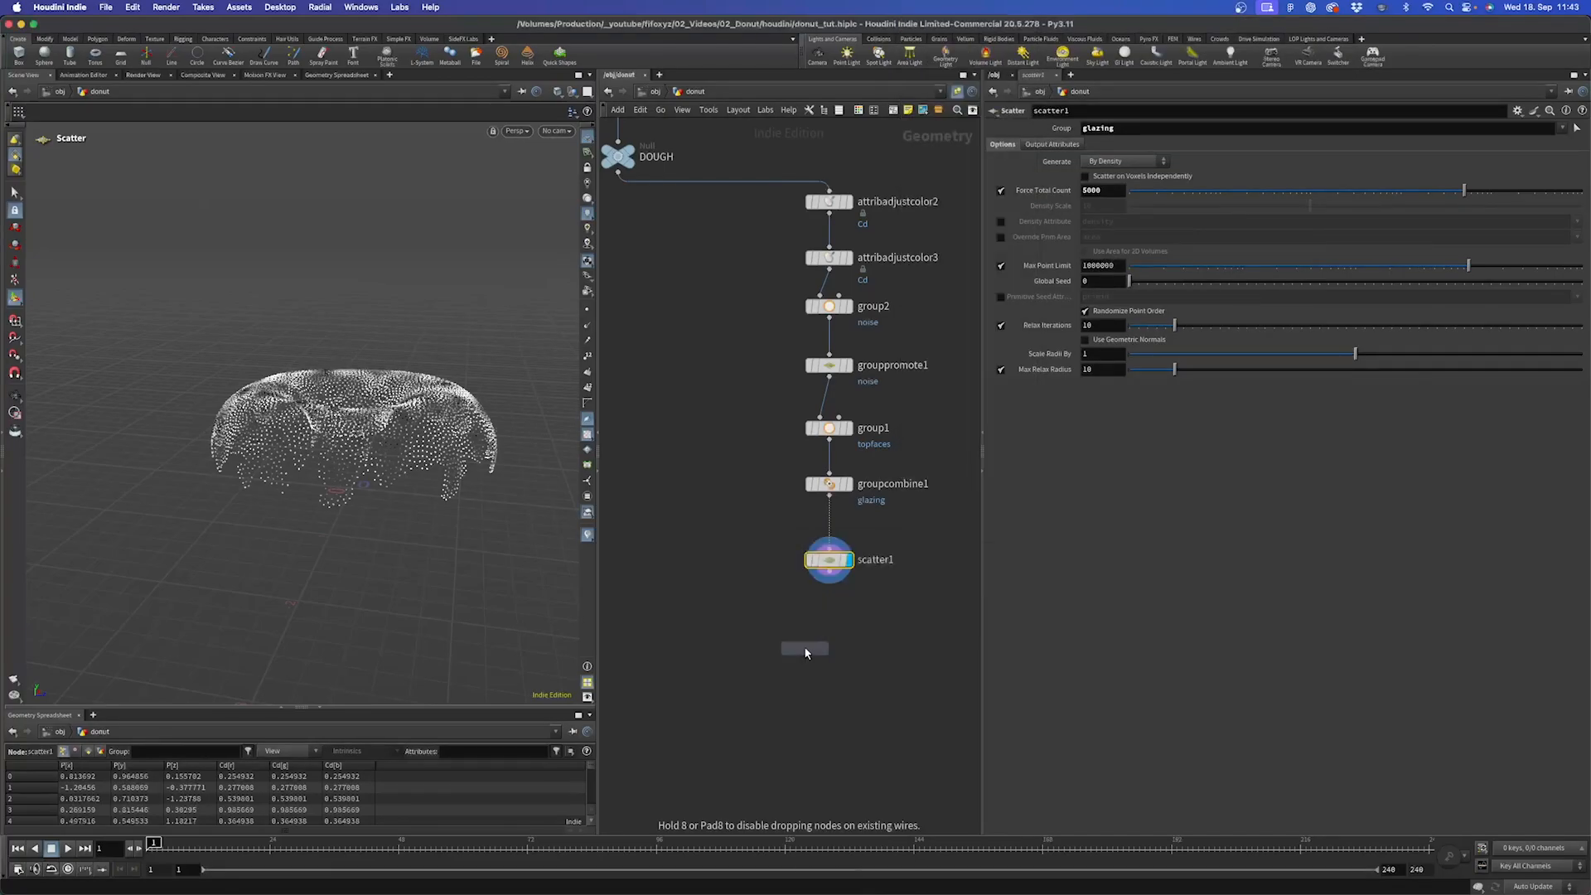
pyautogui.click(787, 685)
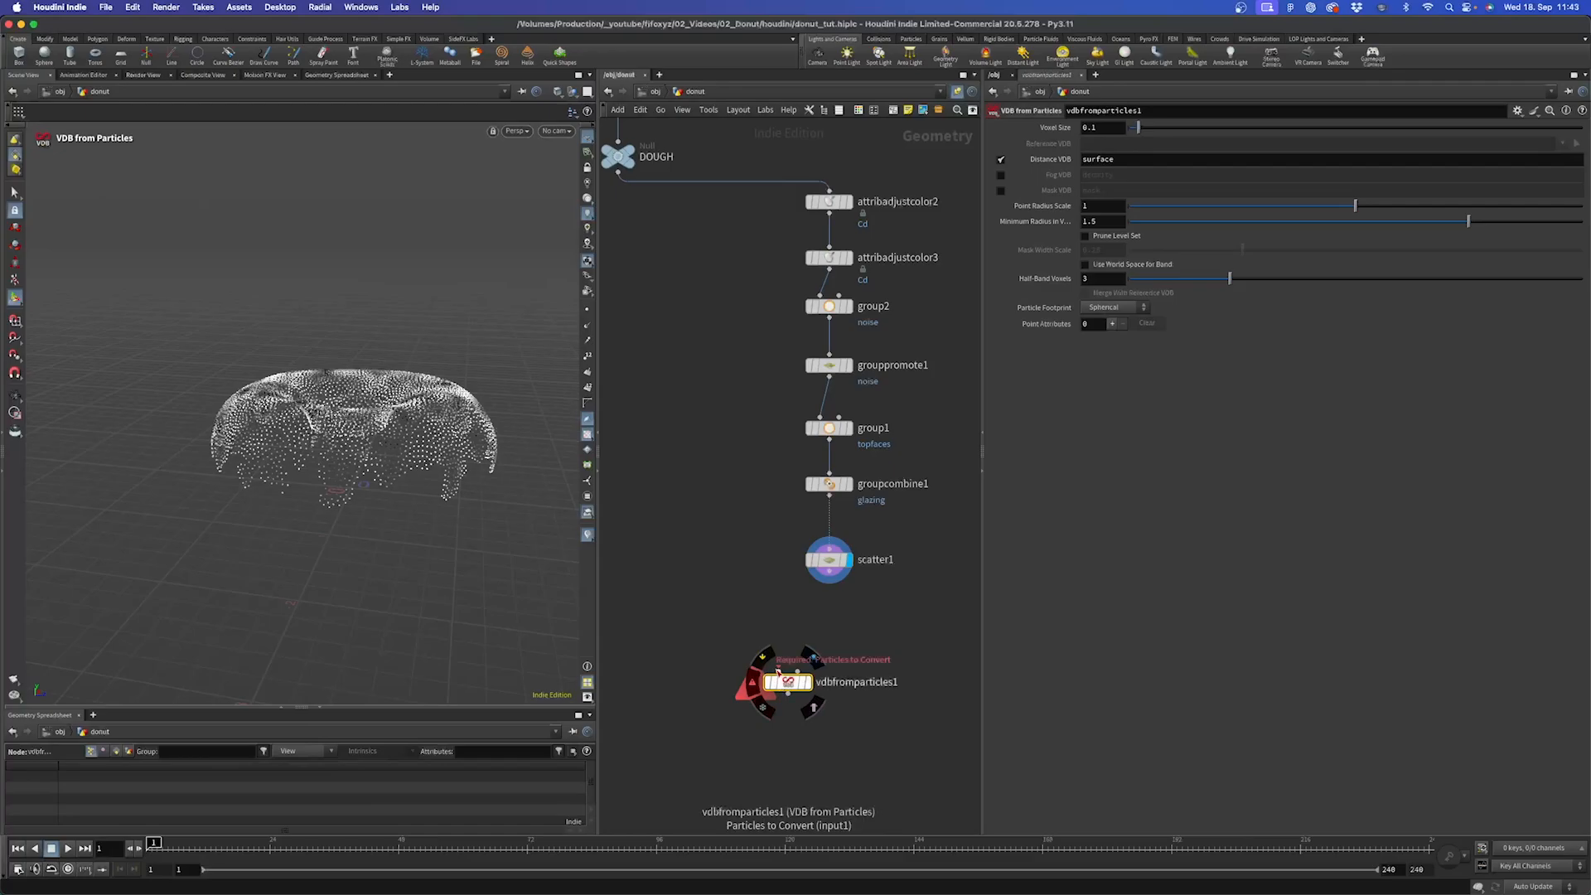
pyautogui.moveTo(778, 670); pyautogui.dragTo(831, 583)
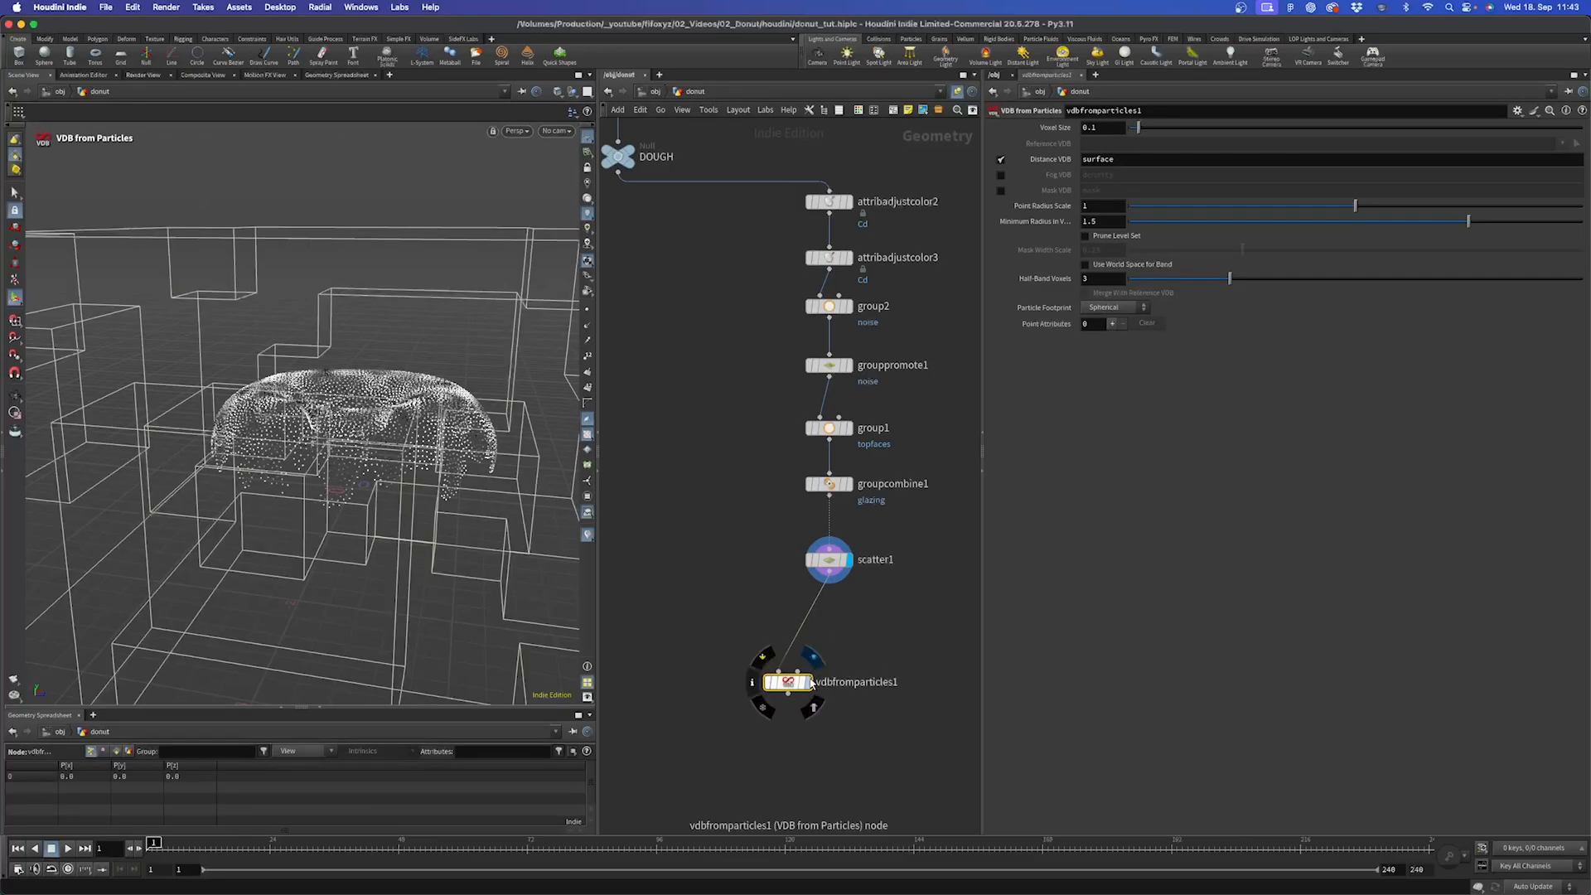
pyautogui.click(808, 683)
pyautogui.press('l')
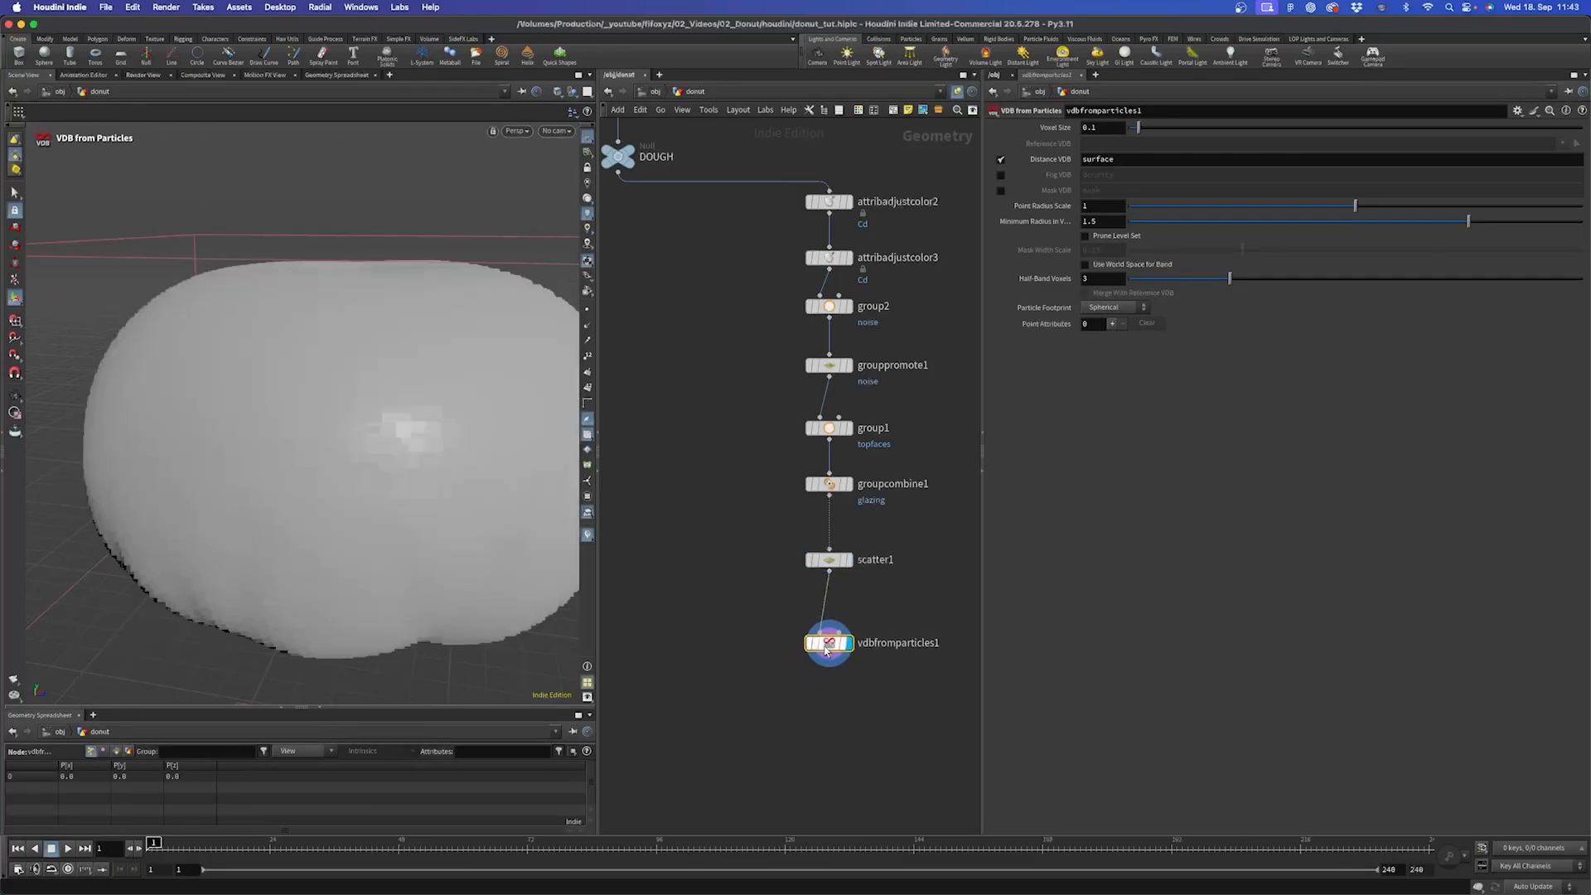
# Set vdbfromparticles1's voxel size to 0.02 and its point radius scale to about 0.107.
pyautogui.press('Escape')
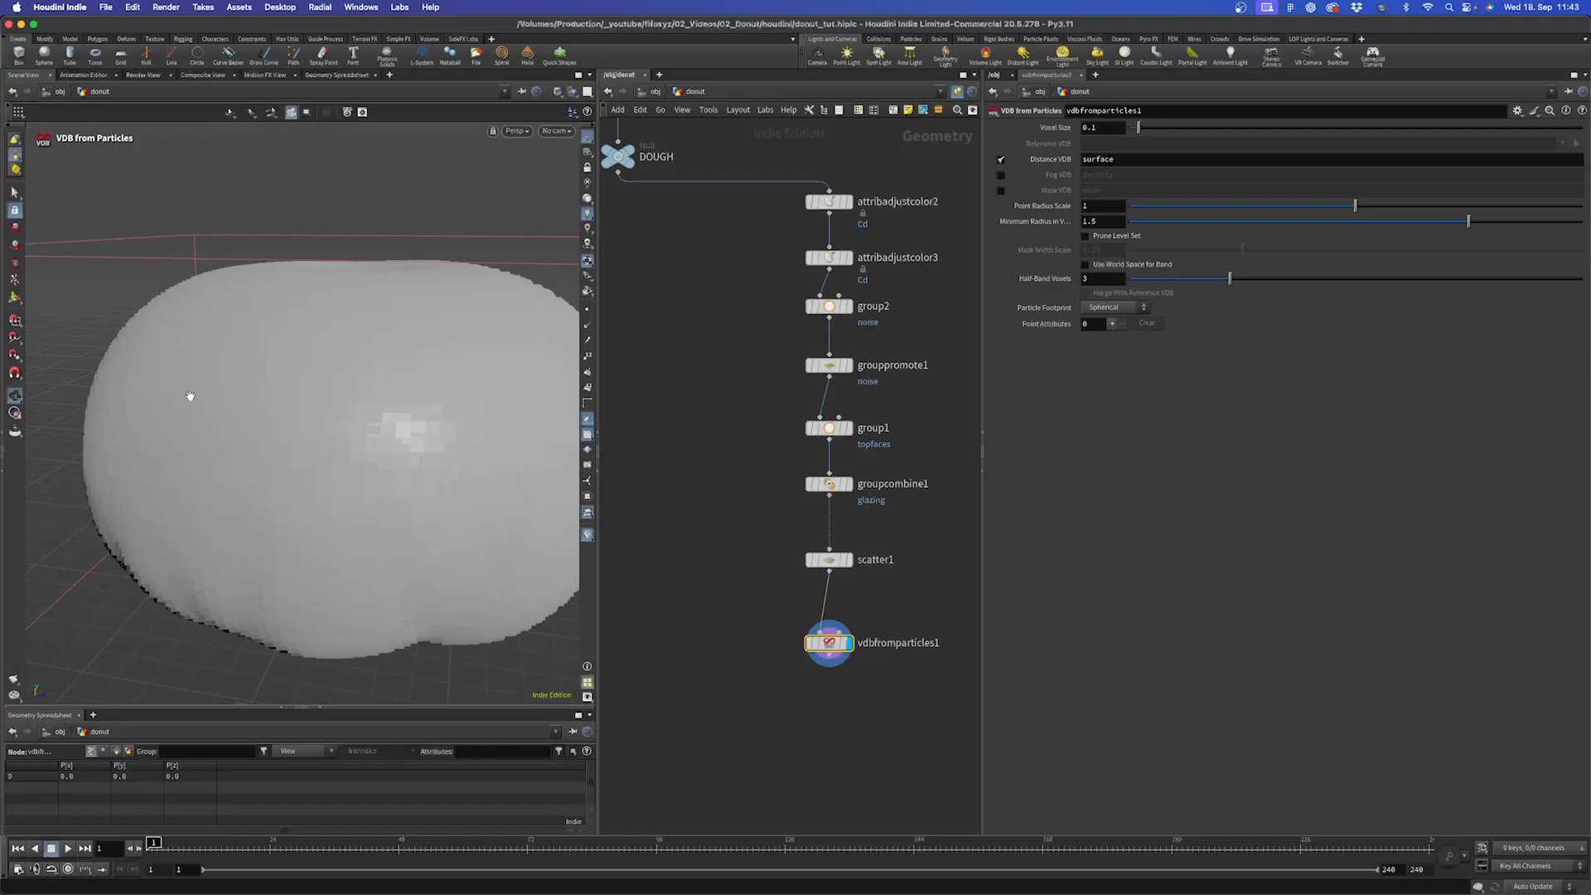
pyautogui.moveTo(344, 357); pyautogui.dragTo(270, 412, button='right')
pyautogui.moveTo(270, 411); pyautogui.dragTo(298, 390)
pyautogui.press('Return')
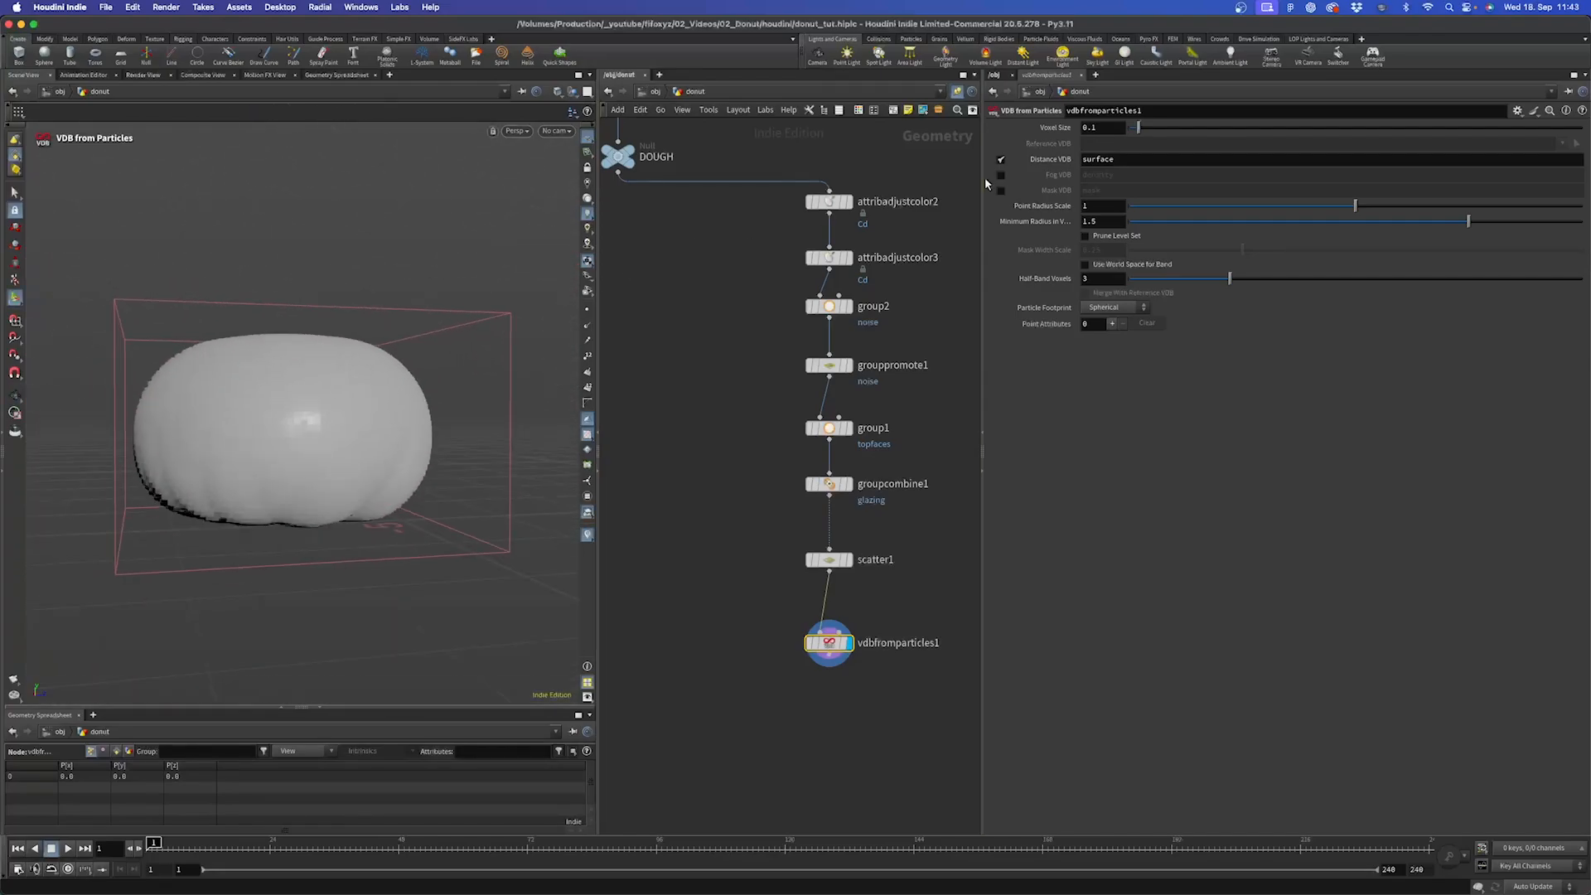
pyautogui.click(1102, 127)
pyautogui.write('2')
pyautogui.press('Return')
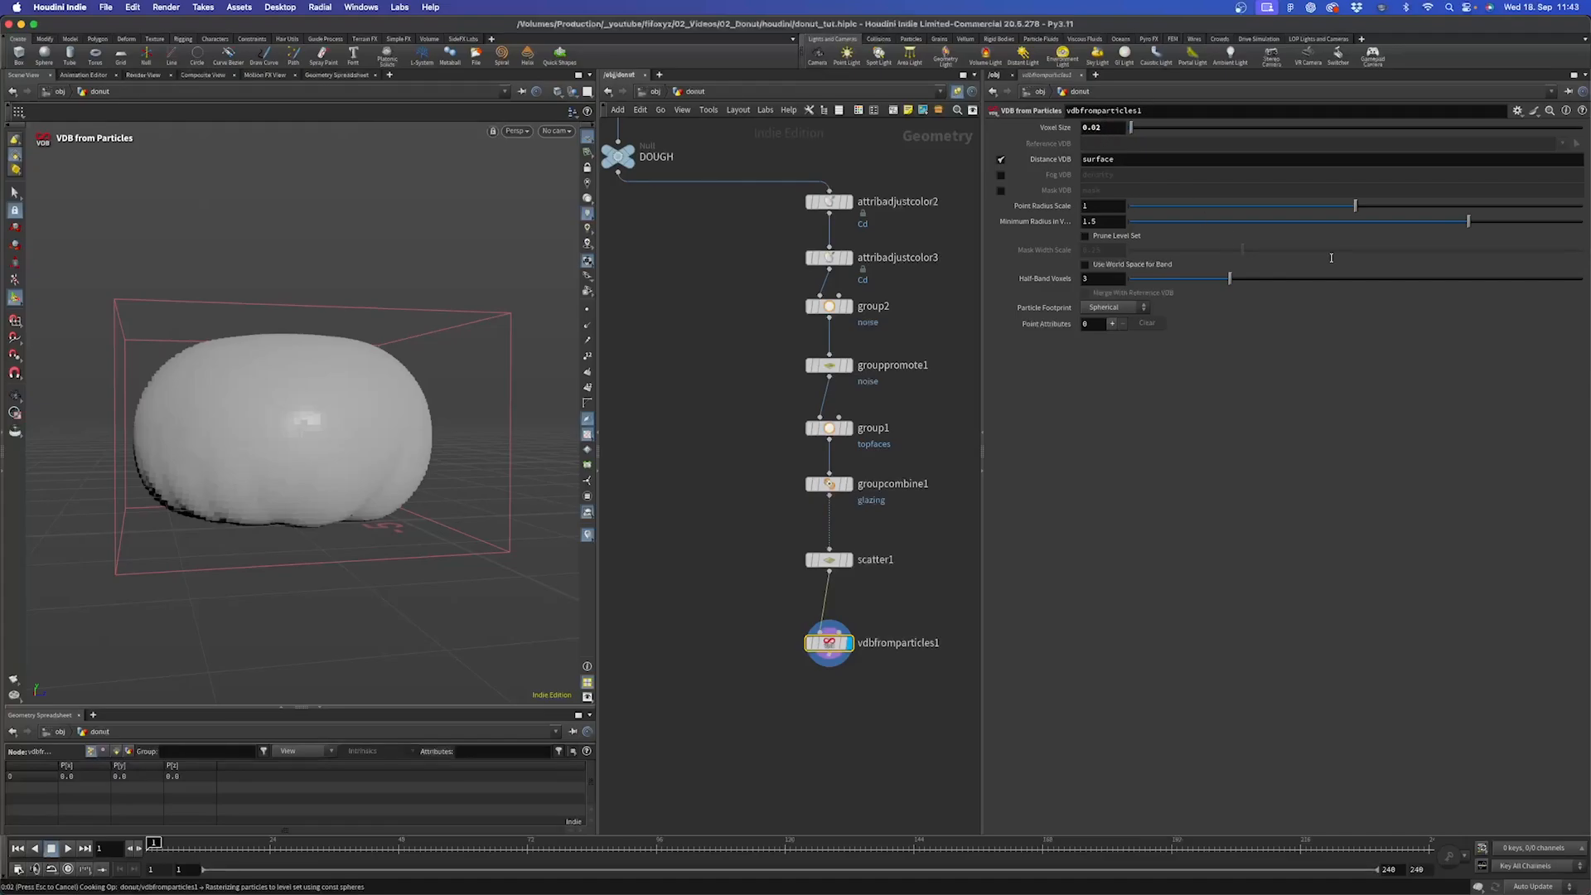
pyautogui.moveTo(1323, 206); pyautogui.dragTo(1153, 211)
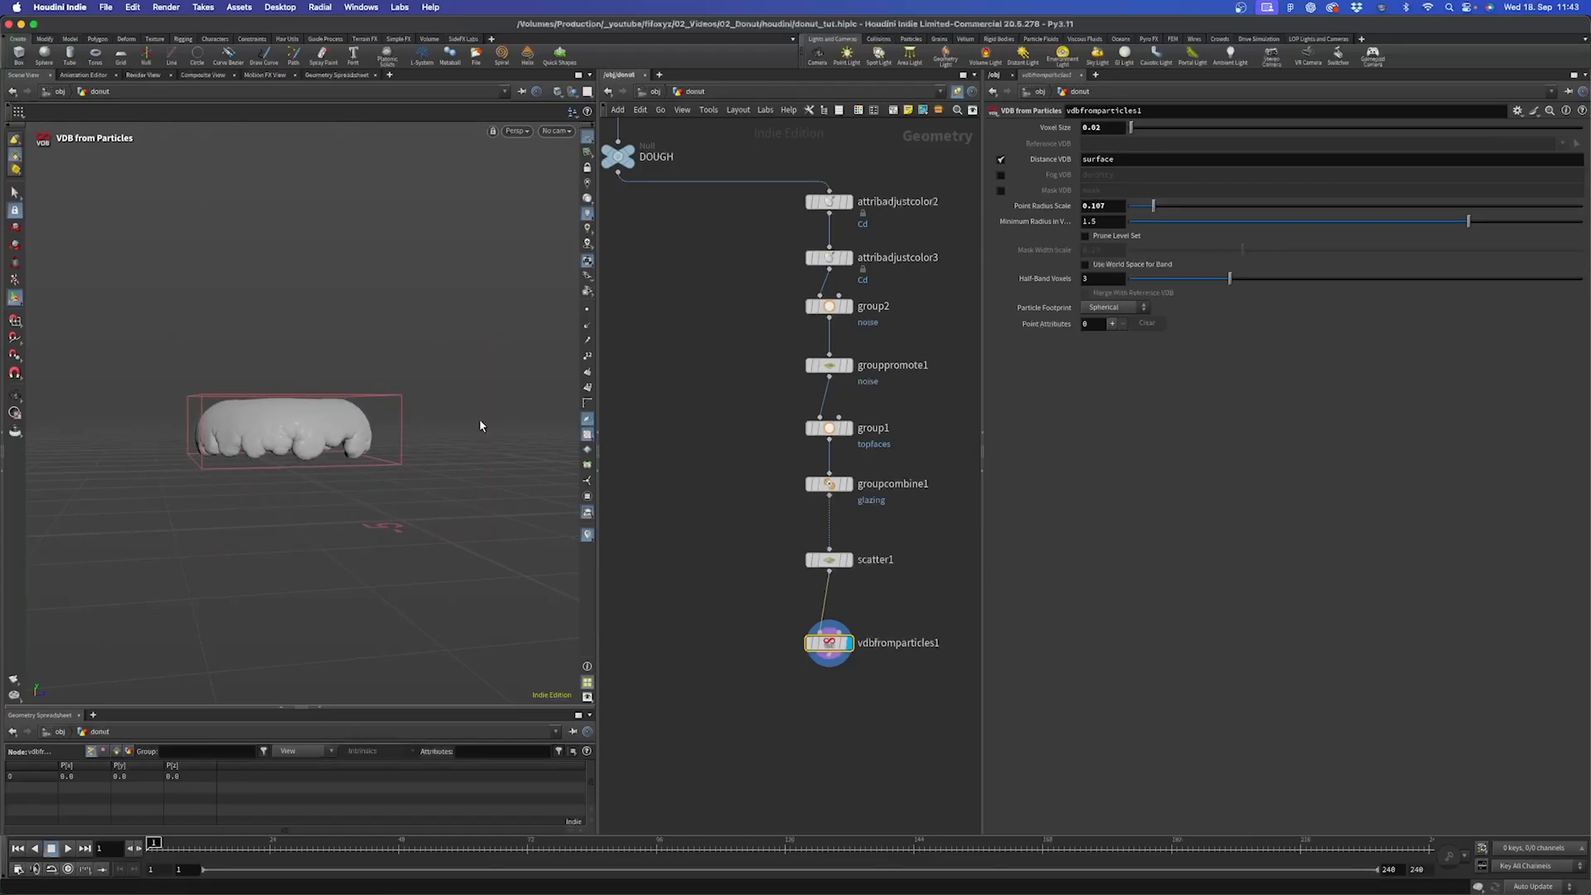
# Examine the glazing volume's thickness, surface and drips from above and around its sides.
pyautogui.press('Escape')
pyautogui.moveTo(479, 419); pyautogui.dragTo(358, 436)
pyautogui.moveTo(358, 436); pyautogui.dragTo(530, 340, button='right')
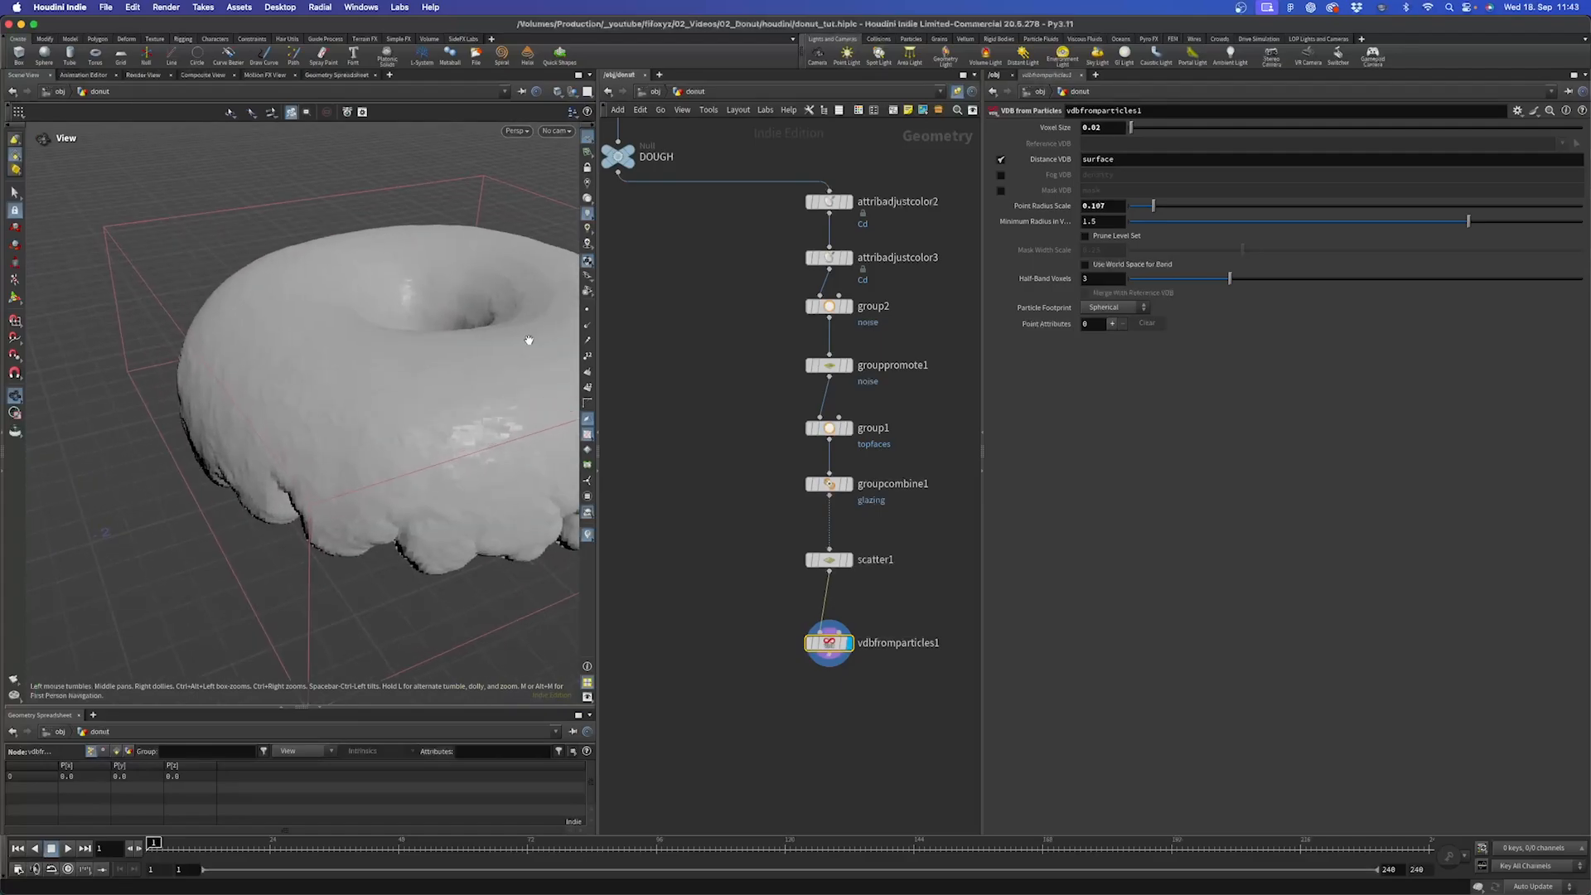
pyautogui.moveTo(529, 340); pyautogui.dragTo(229, 405)
pyautogui.press('Return')
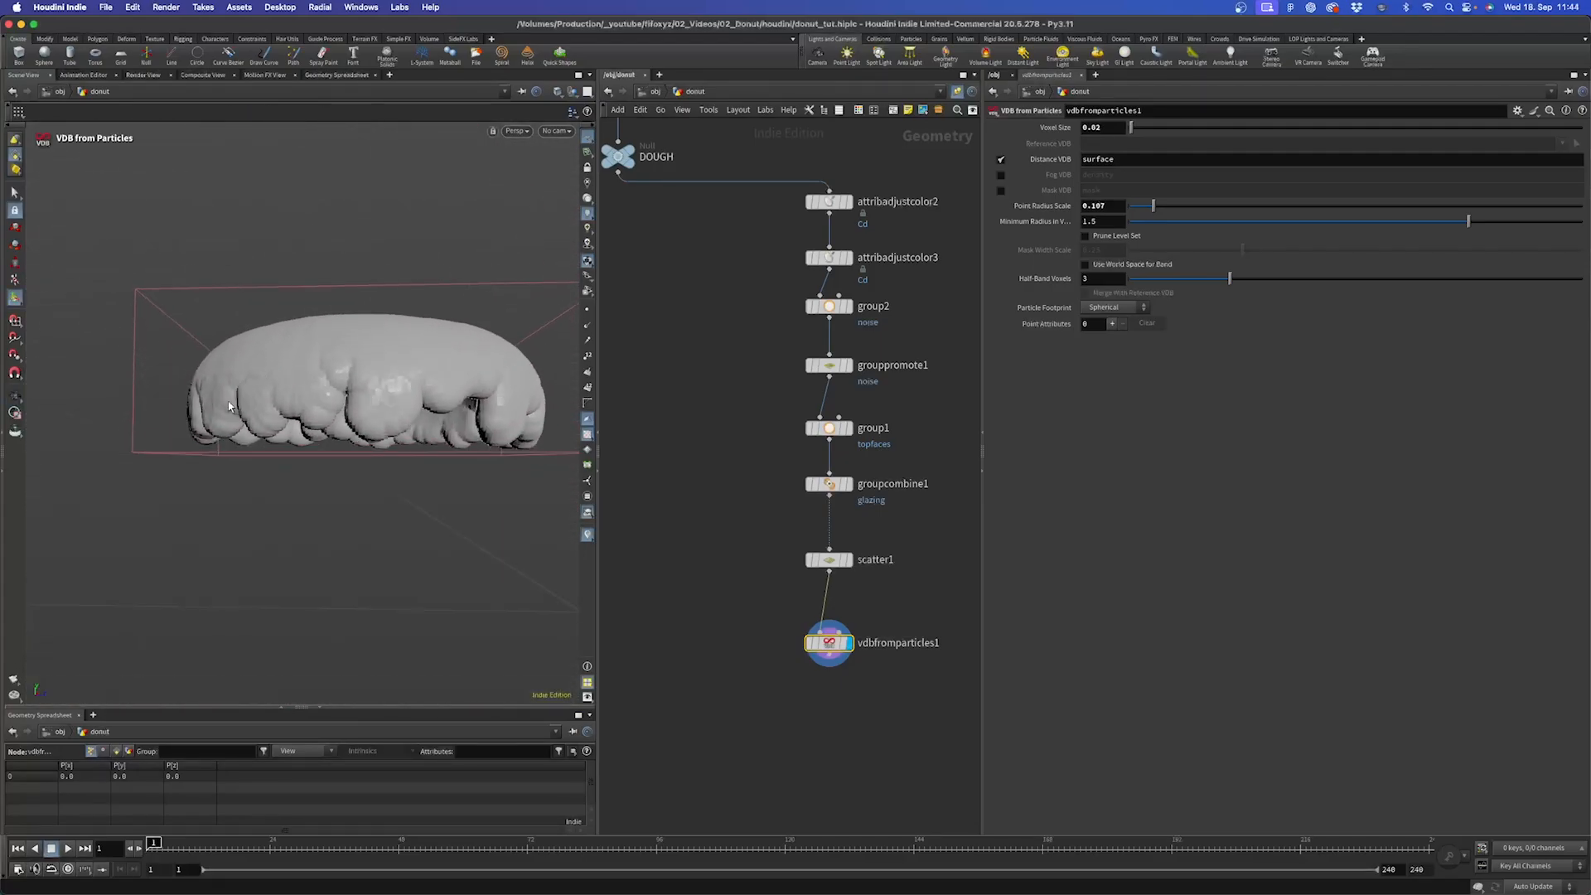
pyautogui.keyDown('alt'); pyautogui.moveTo(495, 427); pyautogui.dragTo(401, 369, button='middle'); pyautogui.keyUp('alt')
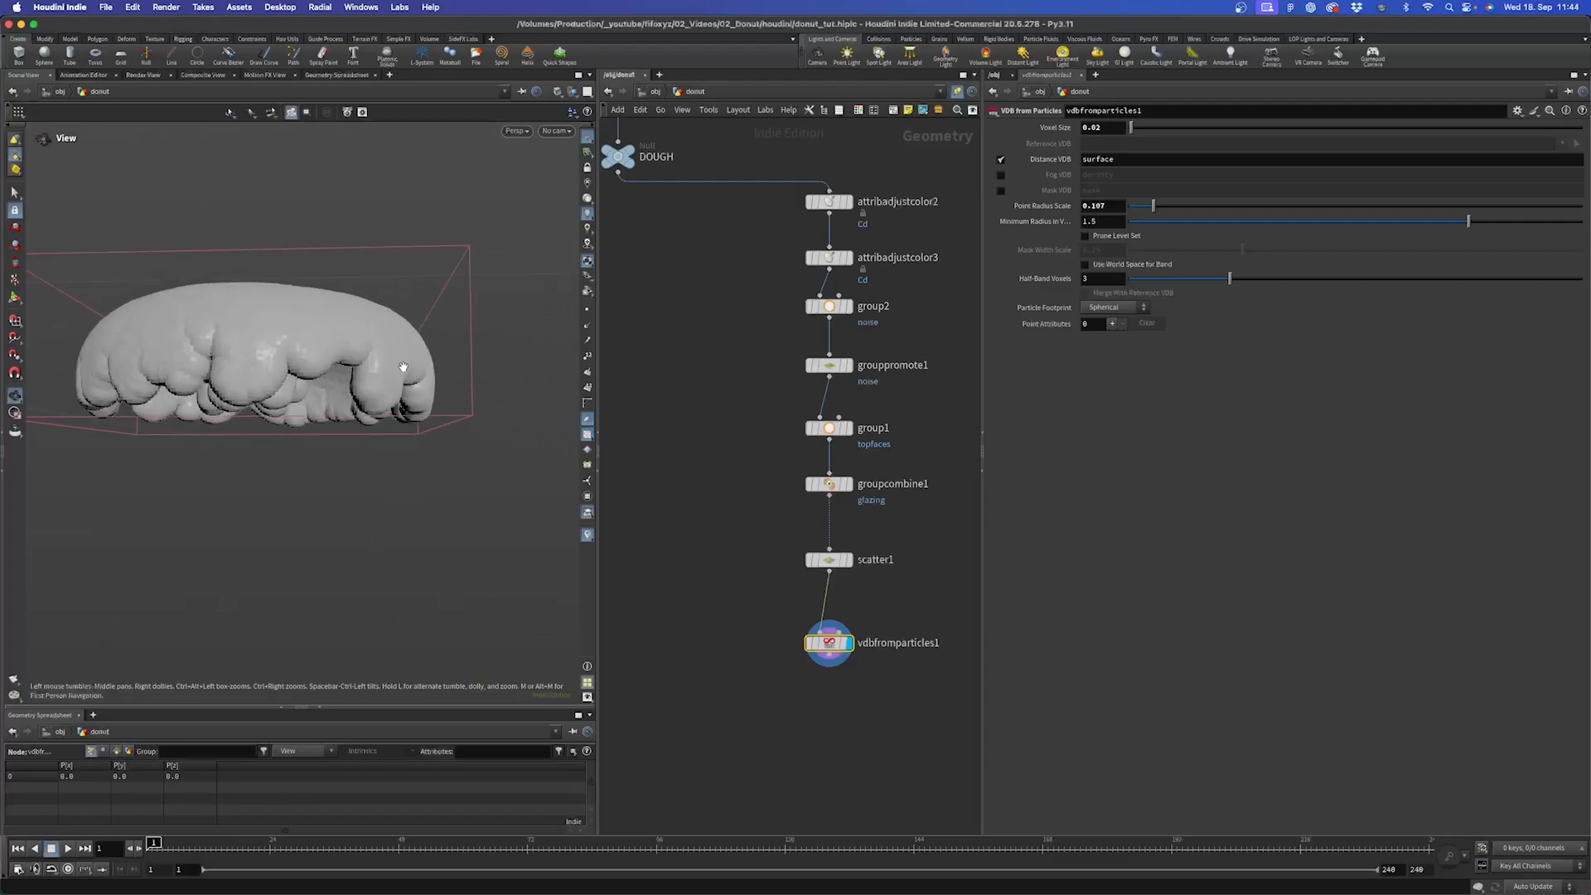
pyautogui.keyDown('alt'); pyautogui.moveTo(401, 369); pyautogui.dragTo(248, 383); pyautogui.keyUp('alt')
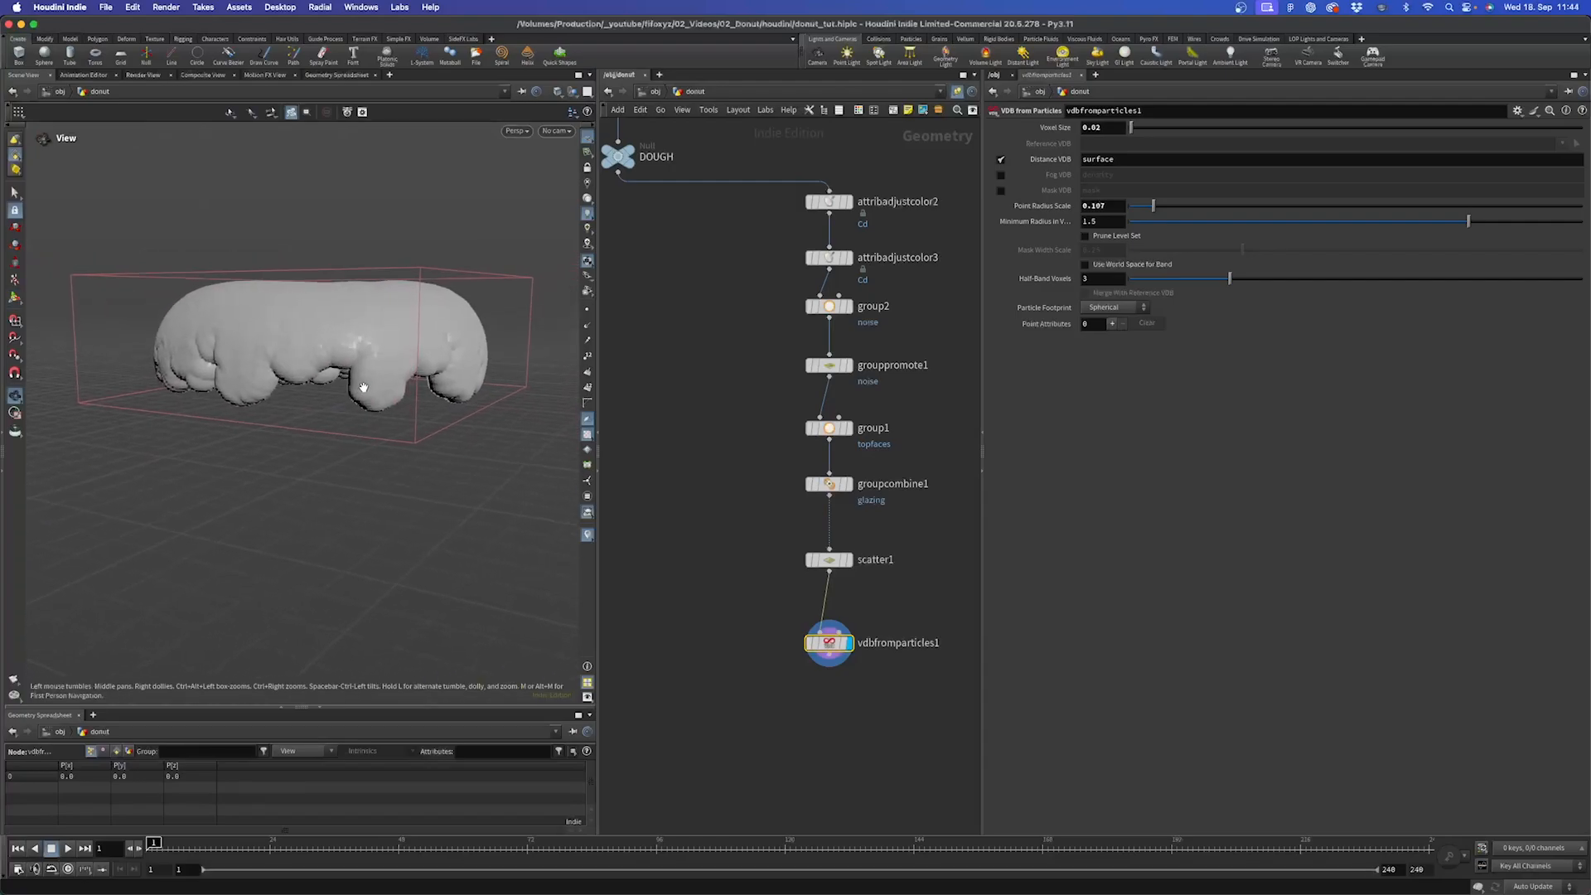
pyautogui.press('Return')
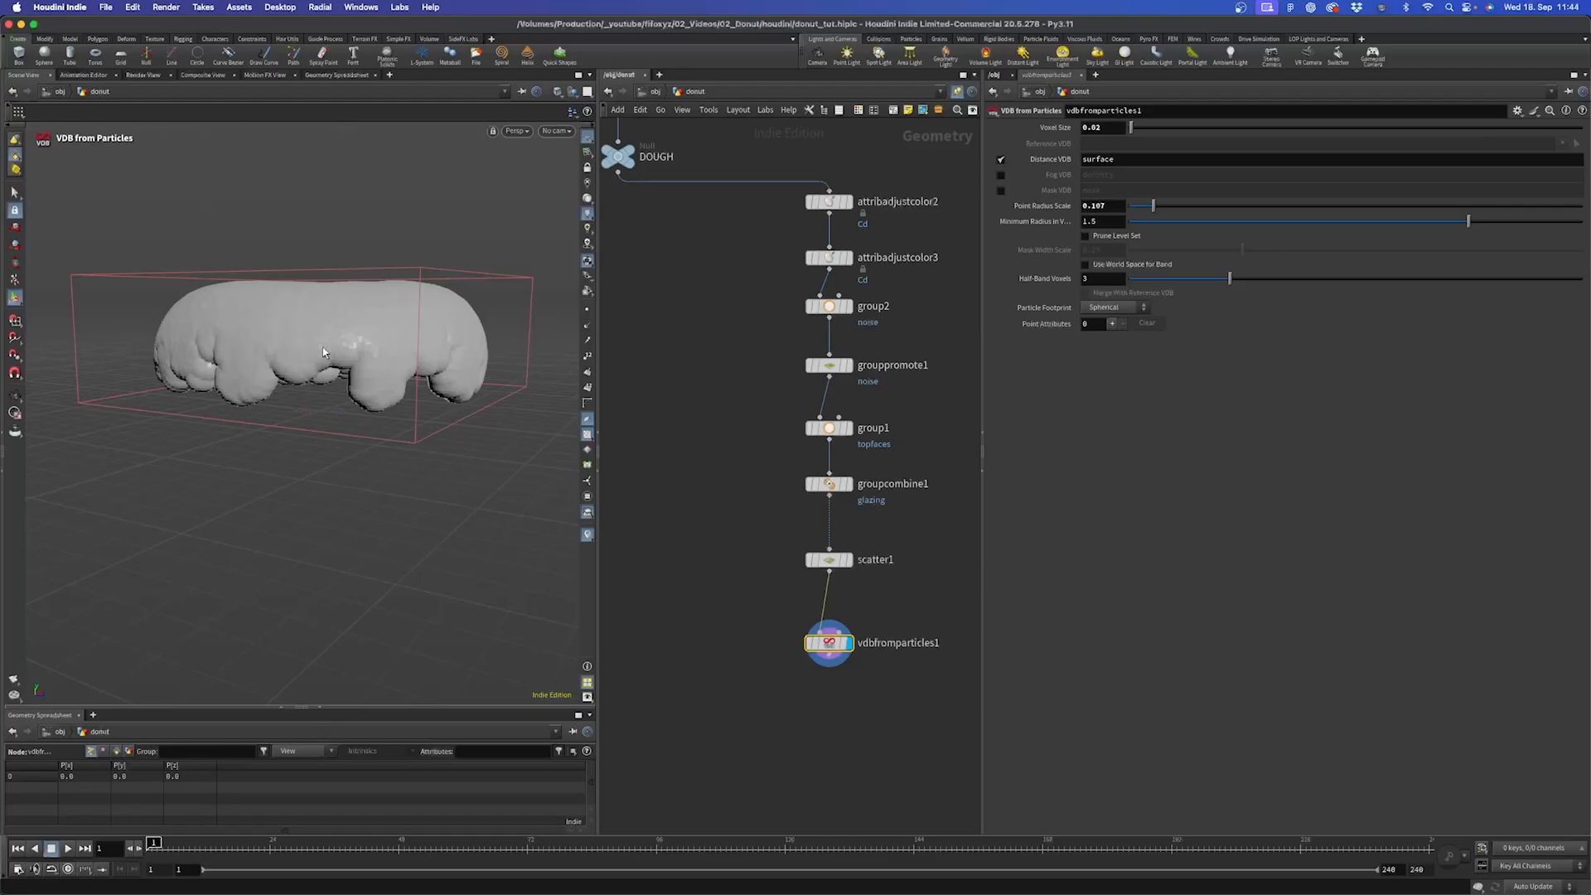
pyautogui.press('Escape')
pyautogui.moveTo(396, 380); pyautogui.dragTo(316, 368)
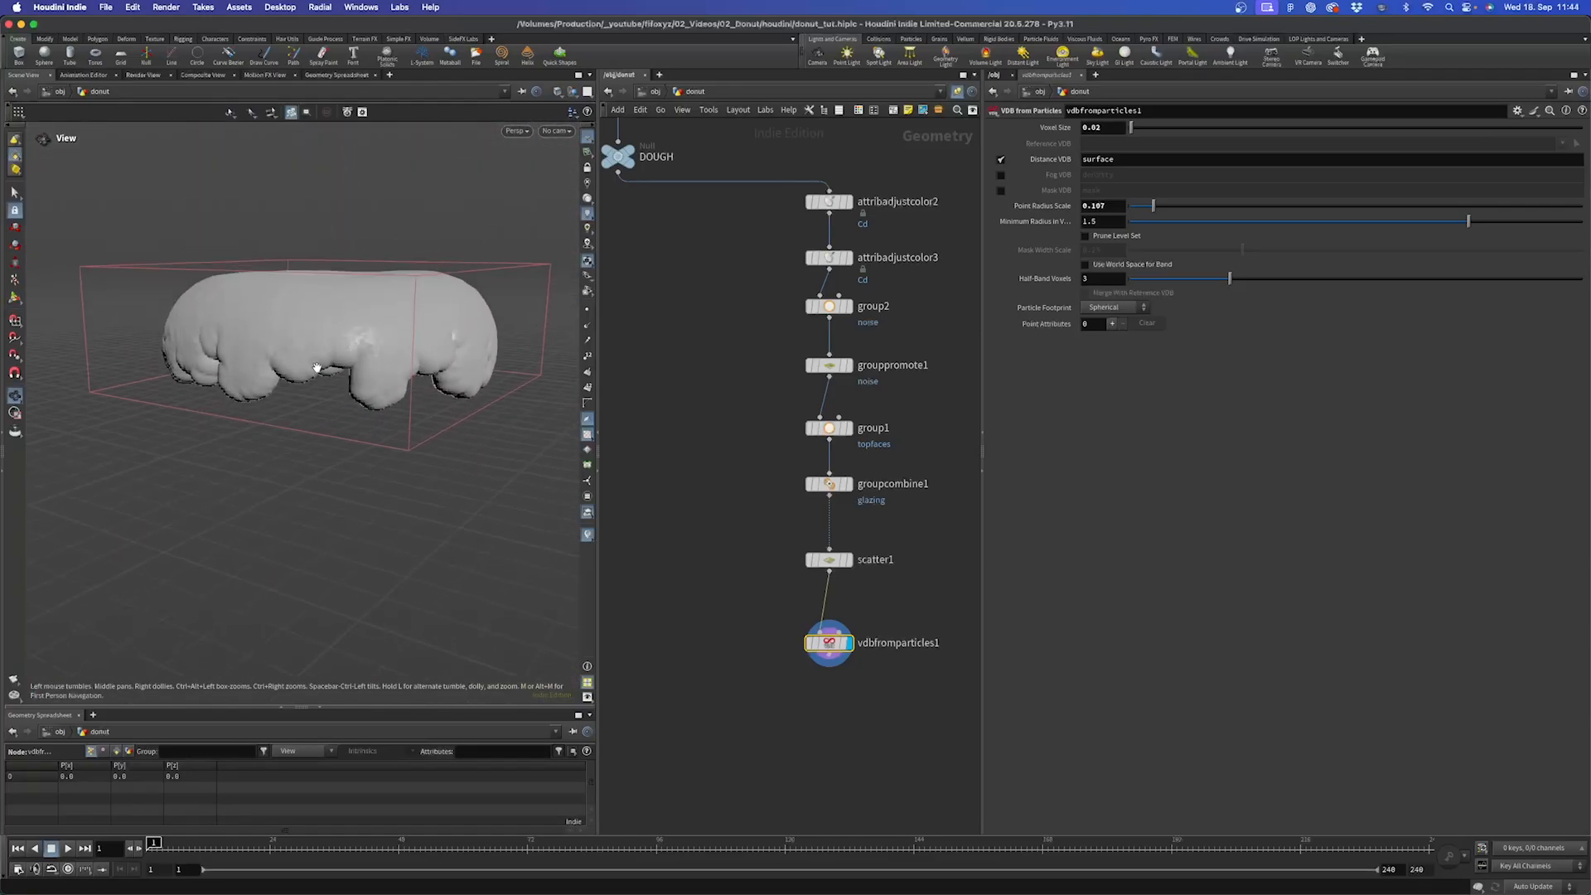
# Add a VDB Smooth SDF node directly below vdbfromparticles1 and display it.
pyautogui.press('Tab')
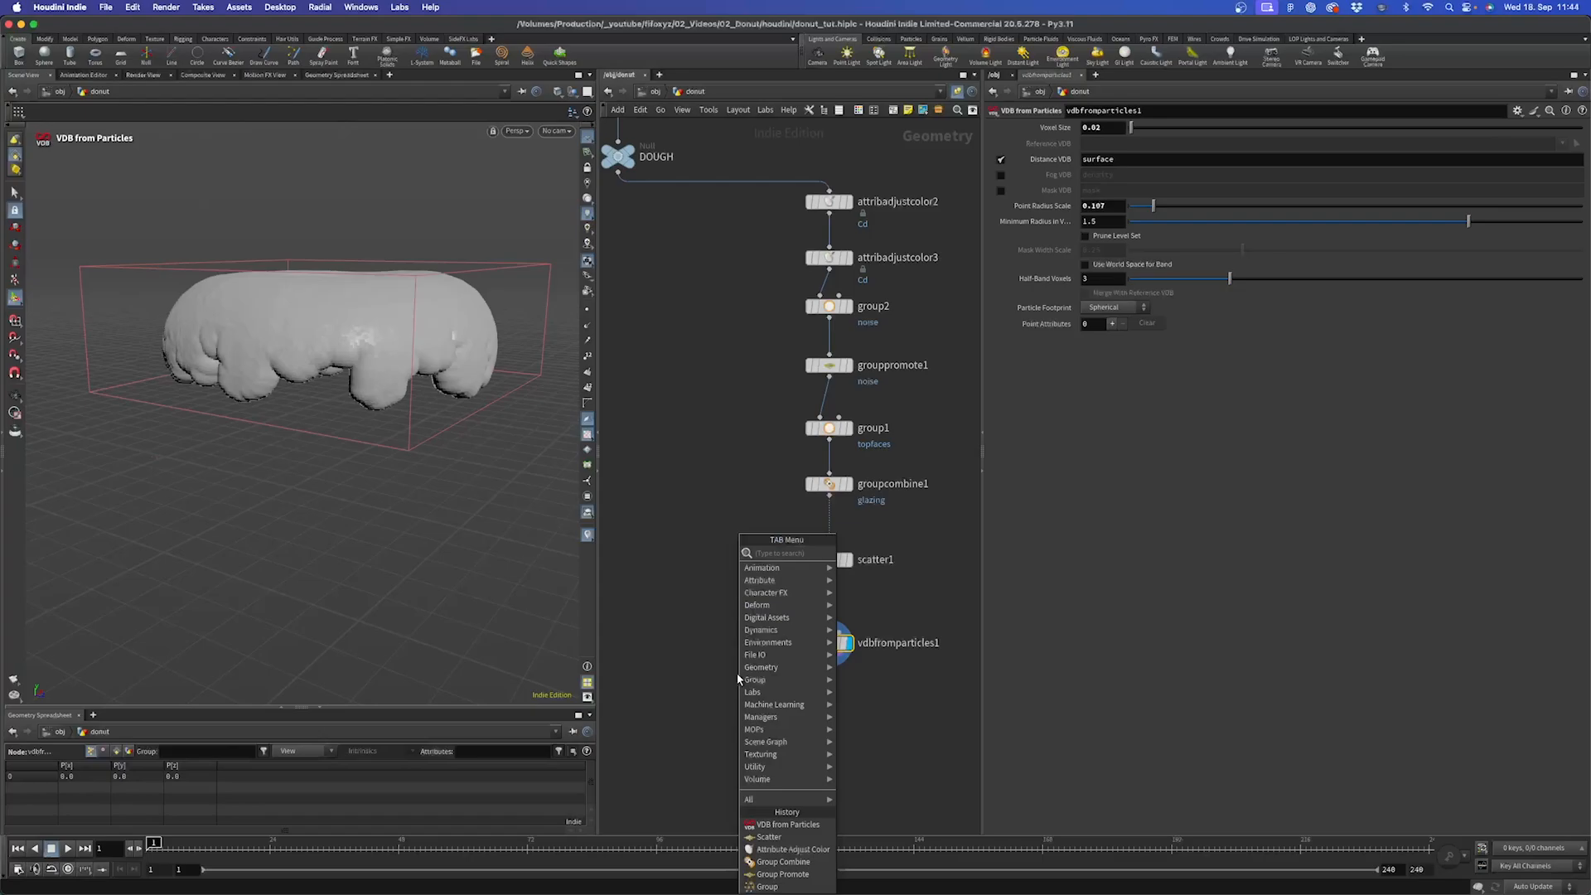
pyautogui.write('vdb smoo')
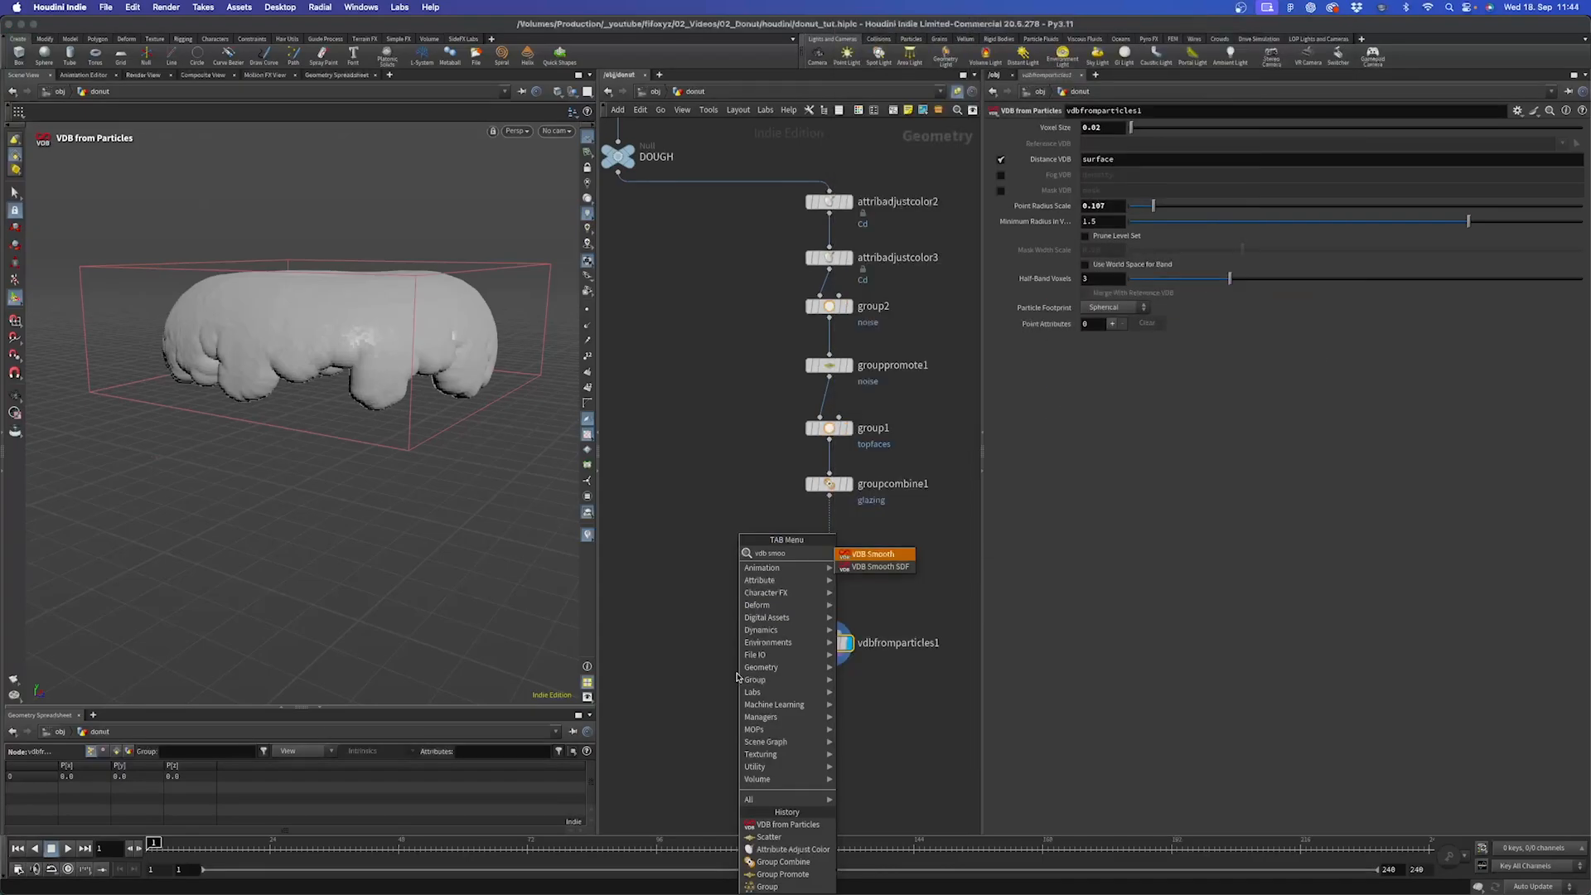
pyautogui.press('Down')
pyautogui.press('Return')
pyautogui.click(820, 707)
pyautogui.moveTo(820, 708); pyautogui.dragTo(830, 697)
# Try 10 smoothing iterations on vdbsmoothsdf1, and set the iterations back to 4.
pyautogui.keyDown('alt'); pyautogui.moveTo(345, 362); pyautogui.dragTo(282, 377); pyautogui.keyUp('alt')
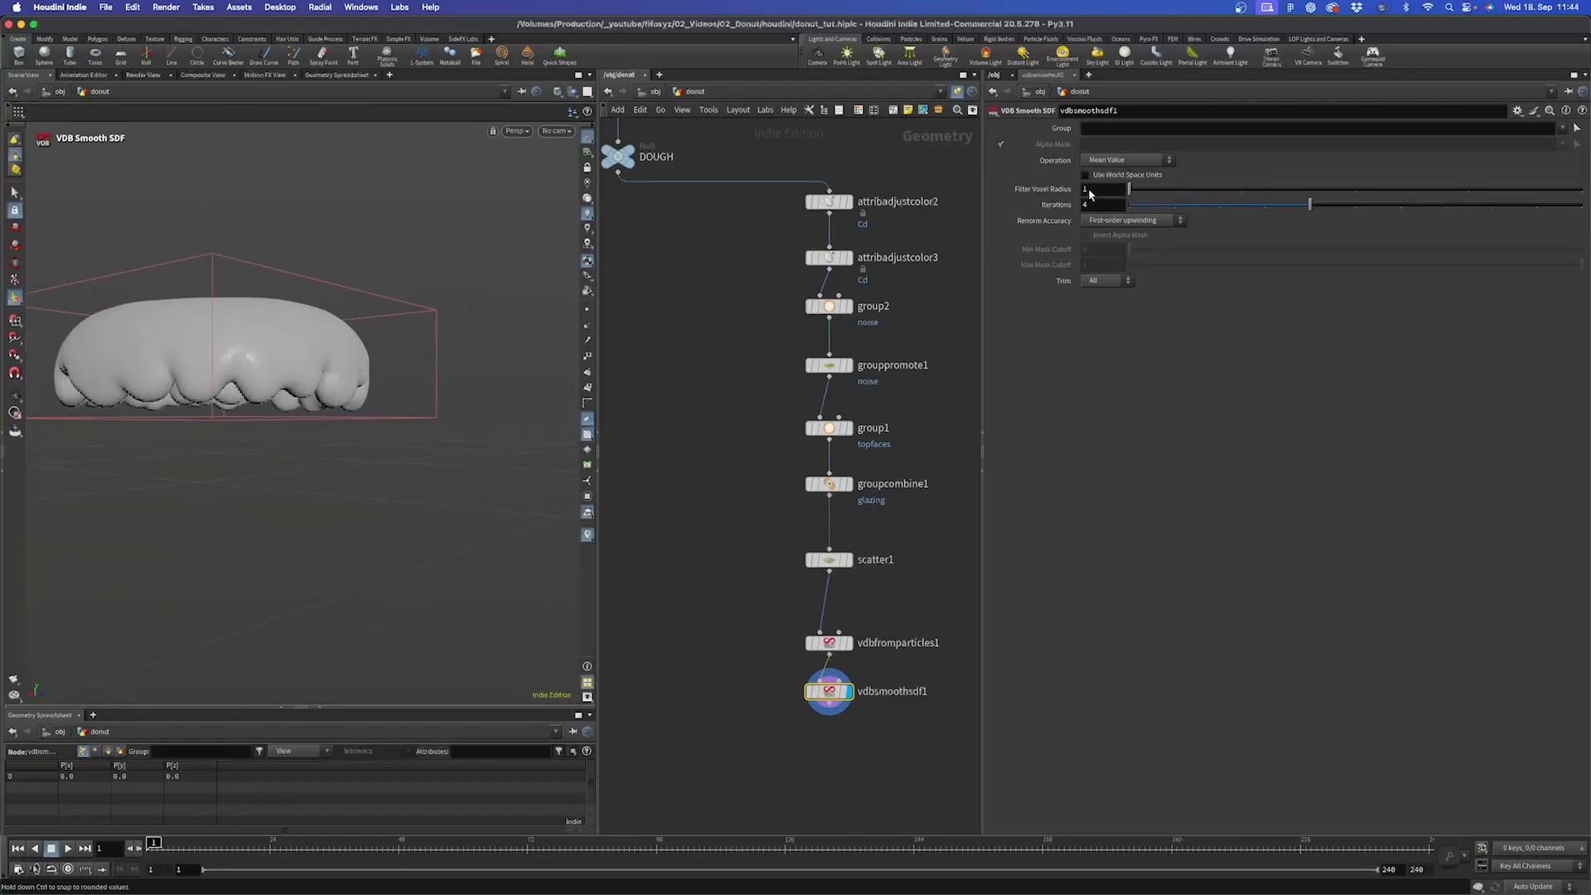
pyautogui.moveTo(1128, 189); pyautogui.dragTo(1581, 204)
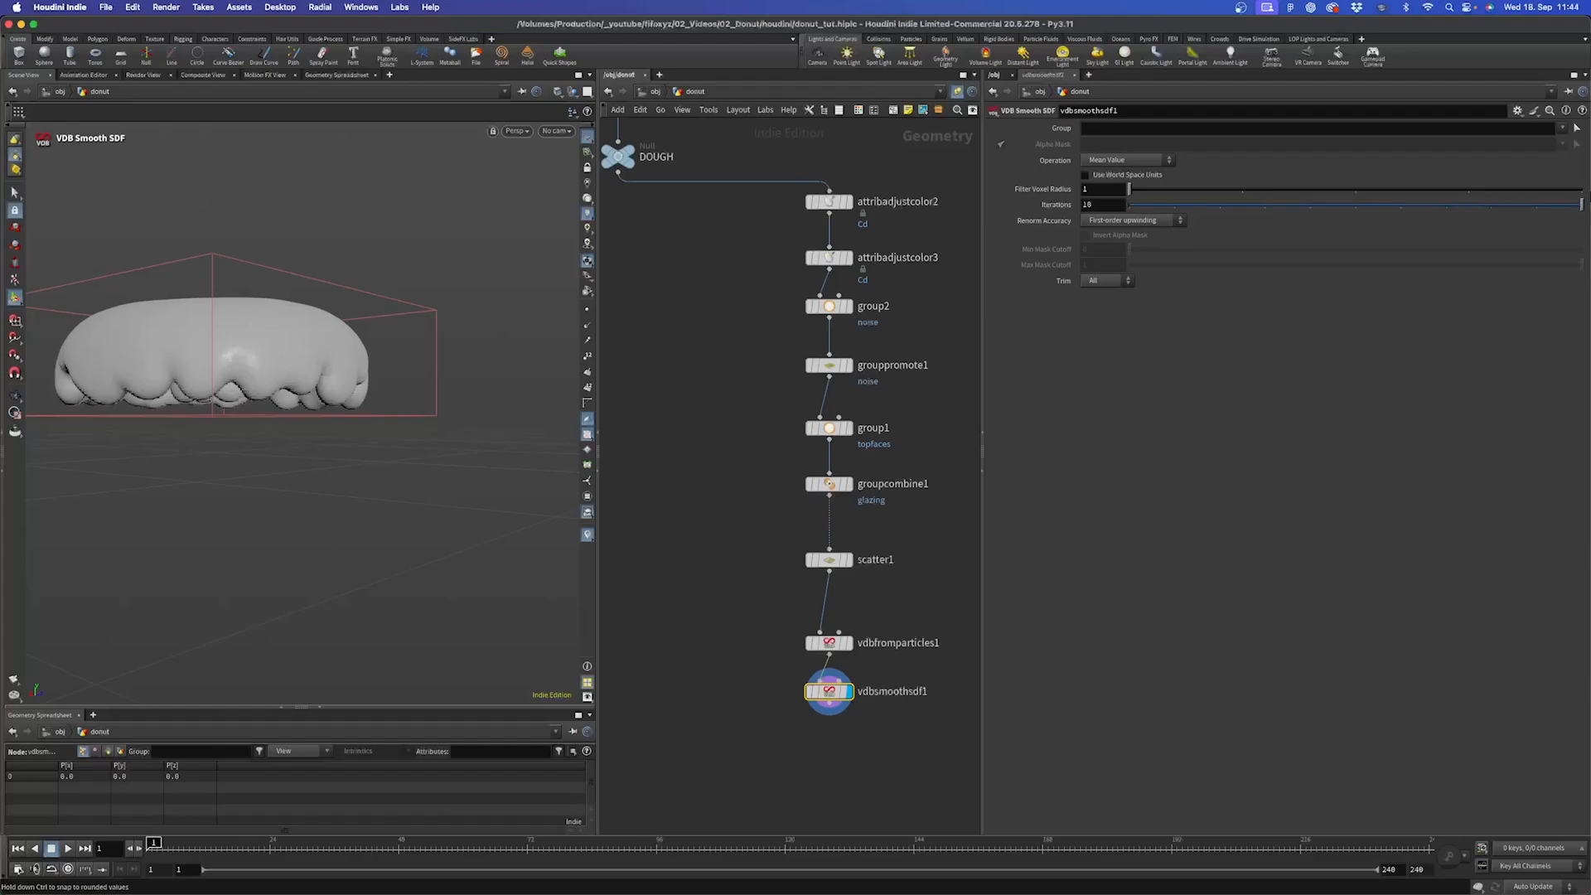
pyautogui.moveTo(1256, 217); pyautogui.dragTo(1157, 219)
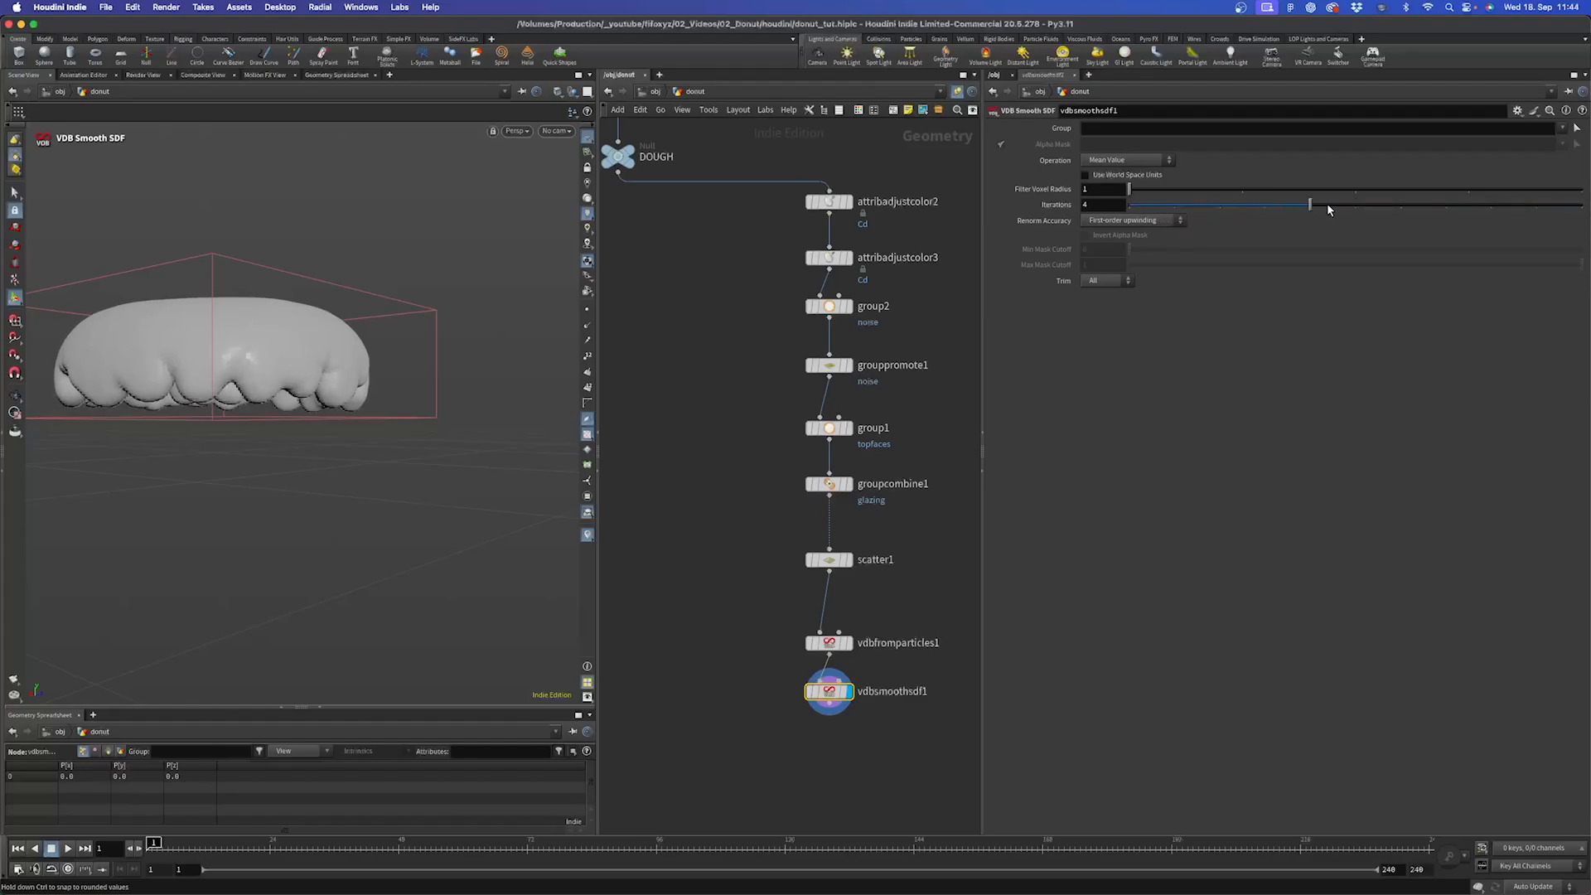
pyautogui.scroll(6, 134, 338)
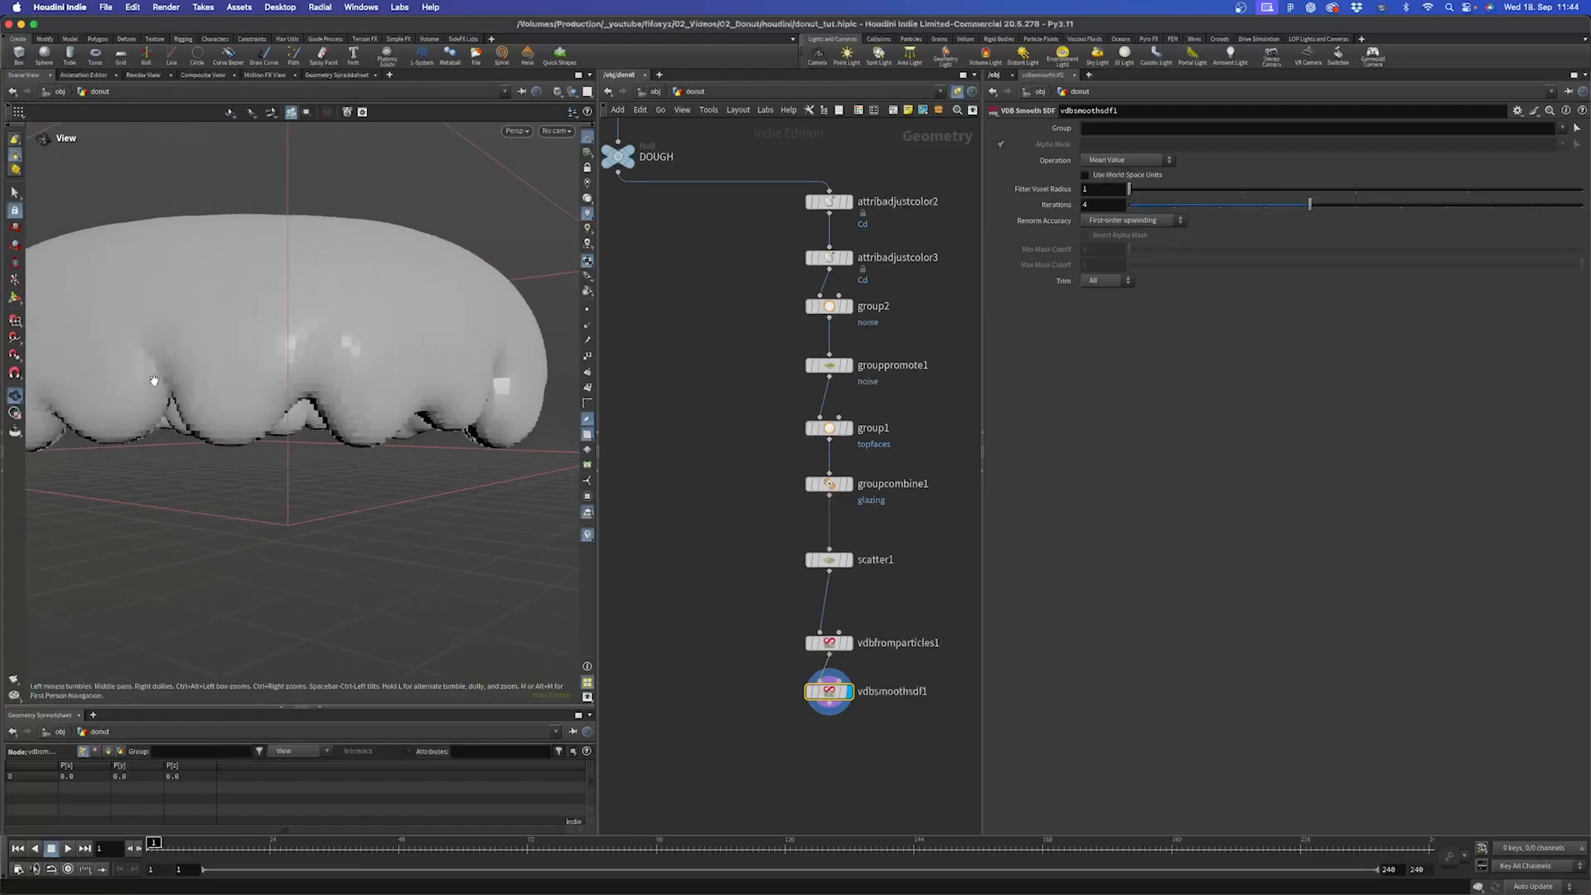
# Add a Convert VDB node directly below vdbsmoothsdf1 and display it.
pyautogui.press('space')
pyautogui.moveTo(345, 345)
pyautogui.mouseDown()
pyautogui.moveTo(107, 381)
pyautogui.moveTo(207, 355)
pyautogui.moveTo(363, 355)
pyautogui.mouseUp()
pyautogui.press('space')
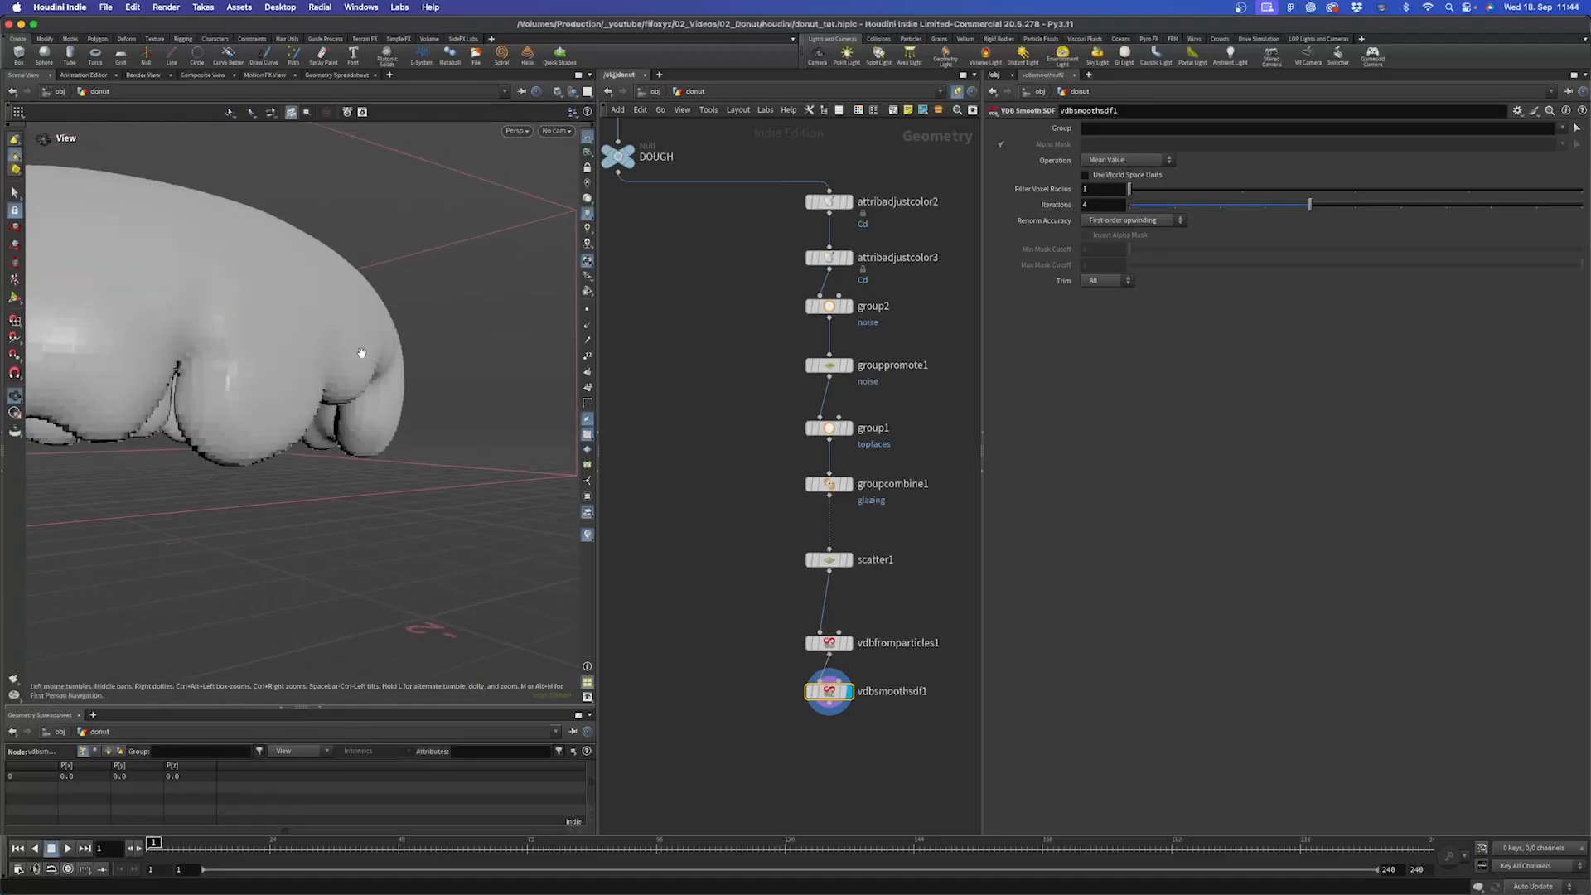
pyautogui.moveTo(362, 355); pyautogui.dragTo(157, 490, button='right')
pyautogui.moveTo(241, 371); pyautogui.dragTo(224, 340)
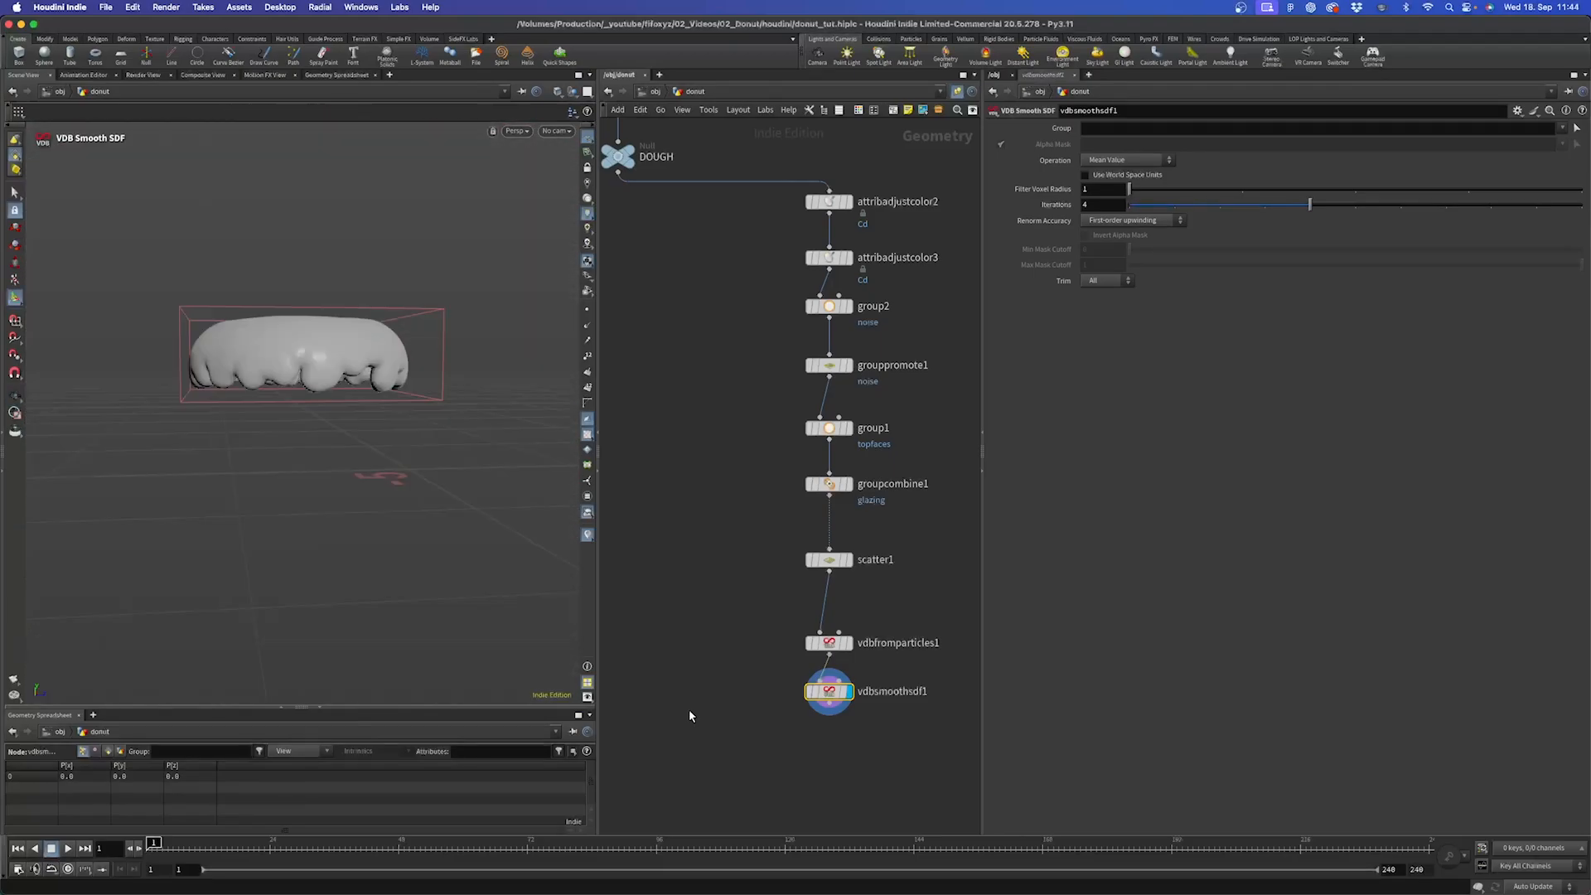
pyautogui.press('space')
pyautogui.moveTo(808, 763); pyautogui.dragTo(728, 603)
pyautogui.moveTo(796, 476); pyautogui.dragTo(713, 602)
pyautogui.press('Tab')
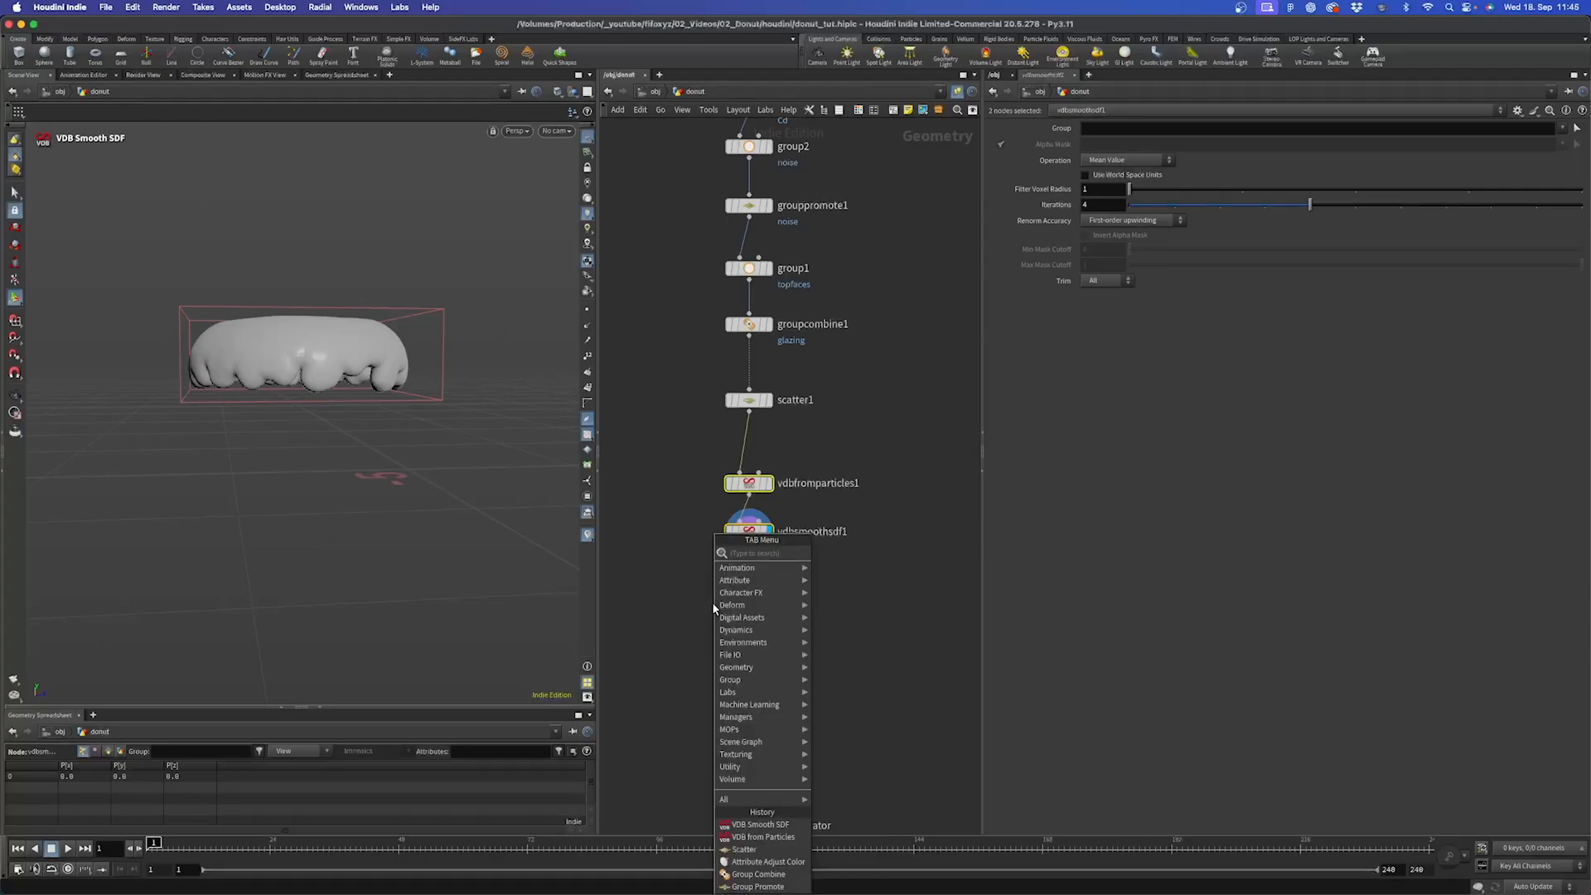
pyautogui.write('convert')
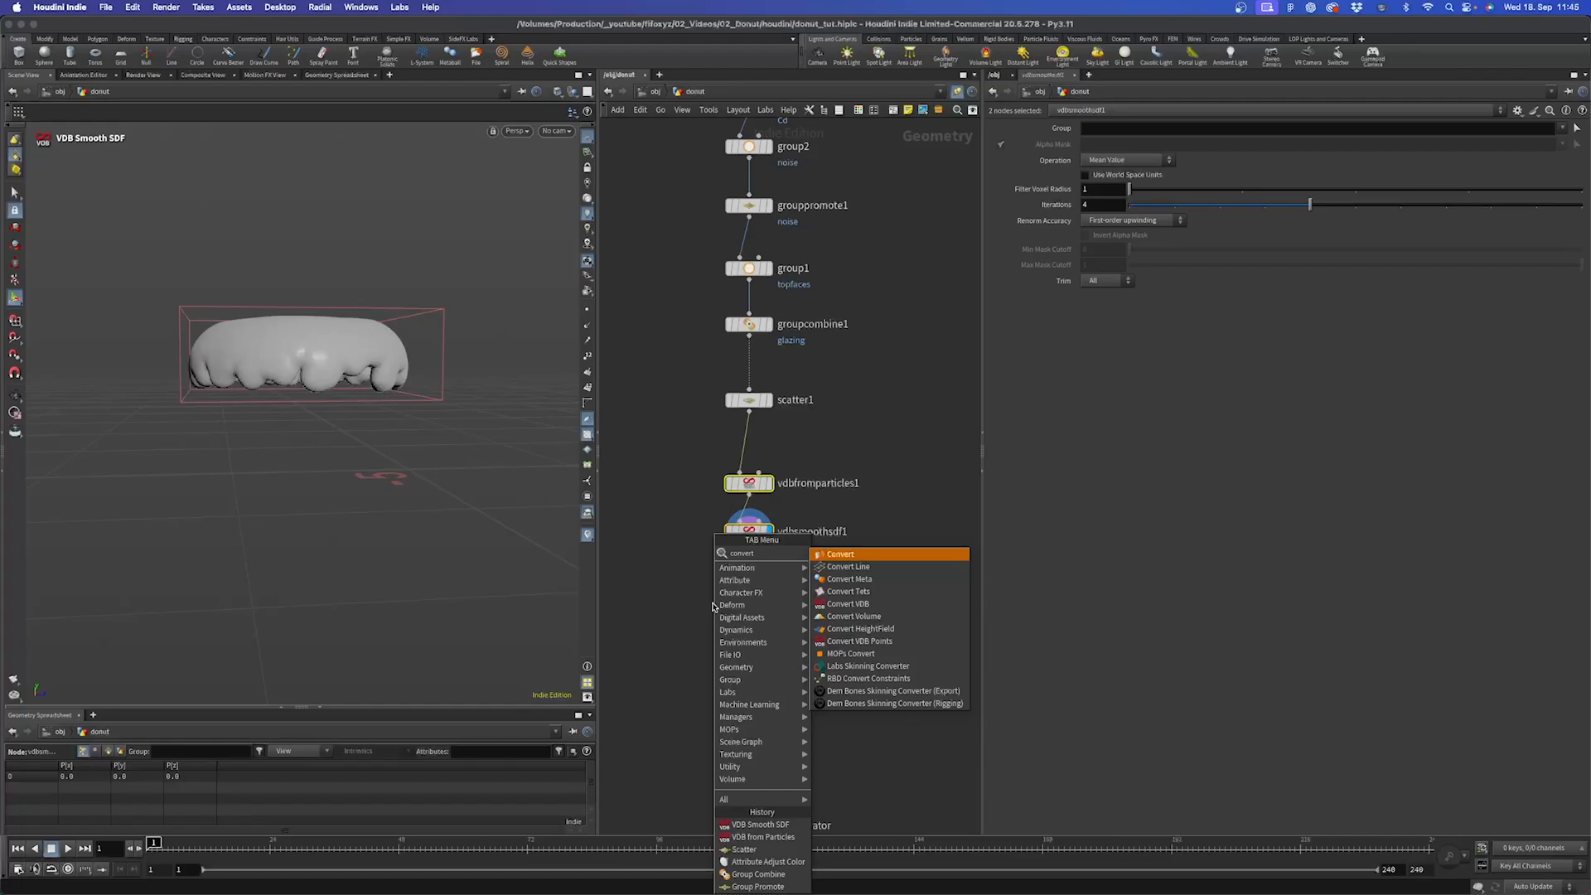
pyautogui.write(' v')
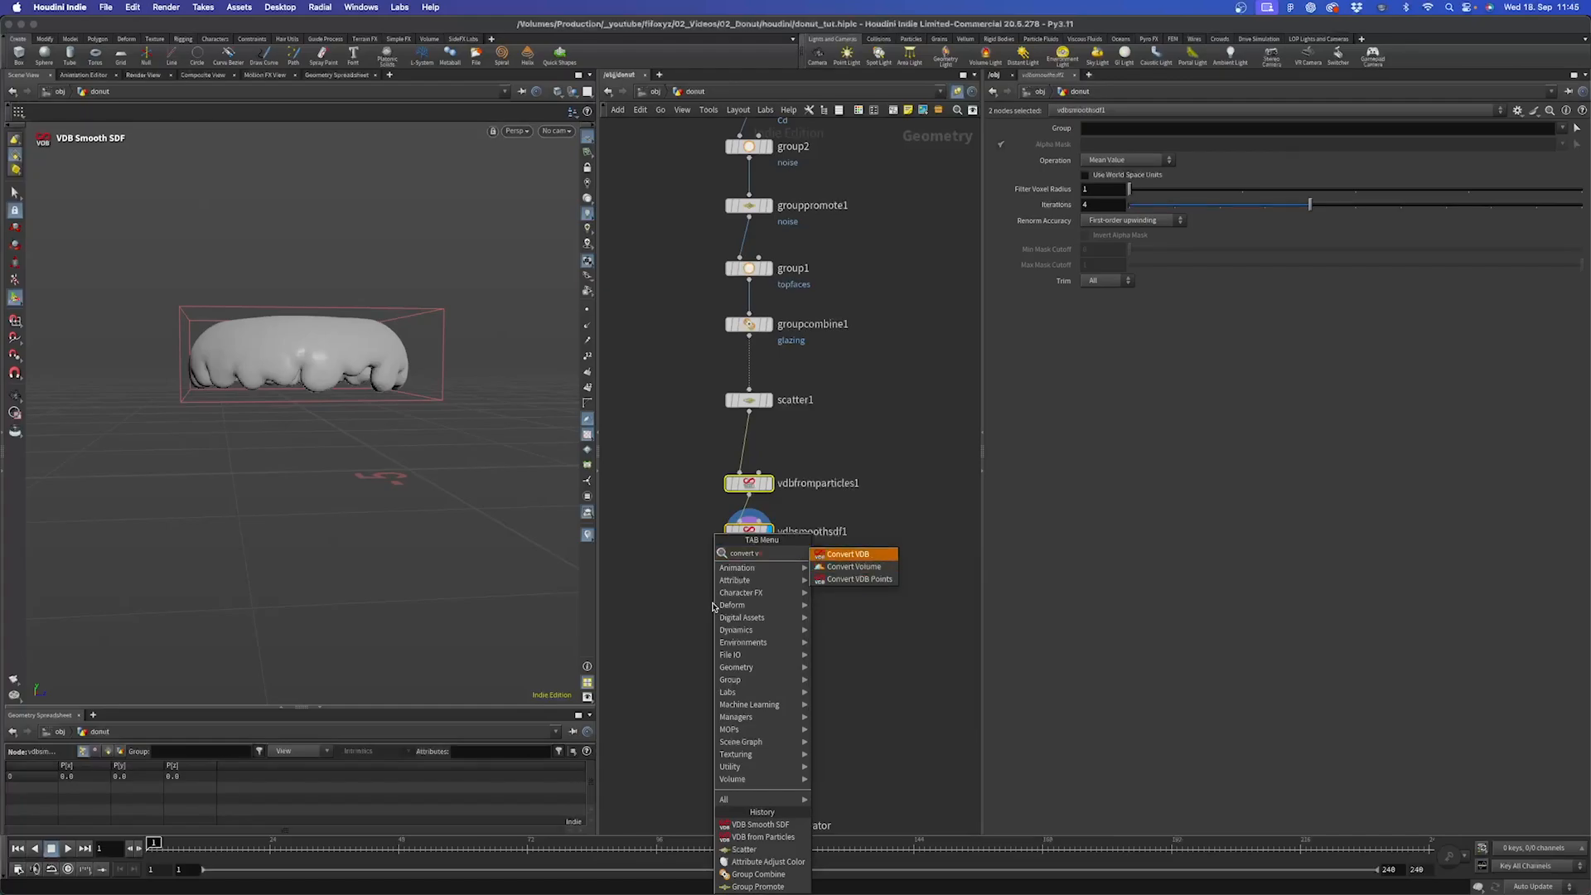
pyautogui.press('Return')
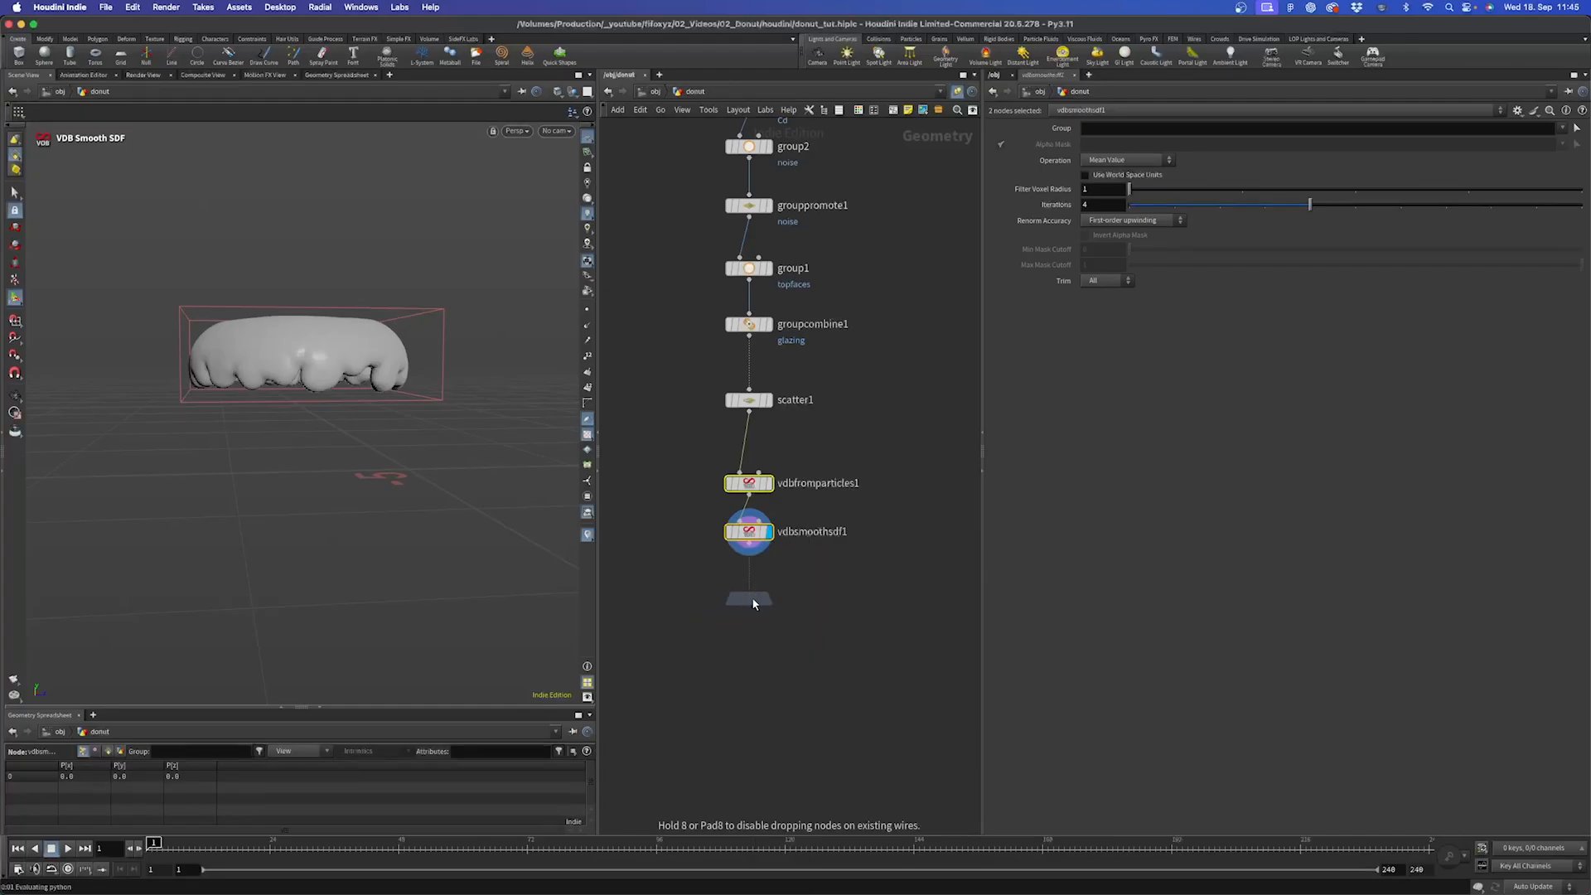
pyautogui.click(754, 603)
pyautogui.click(771, 598)
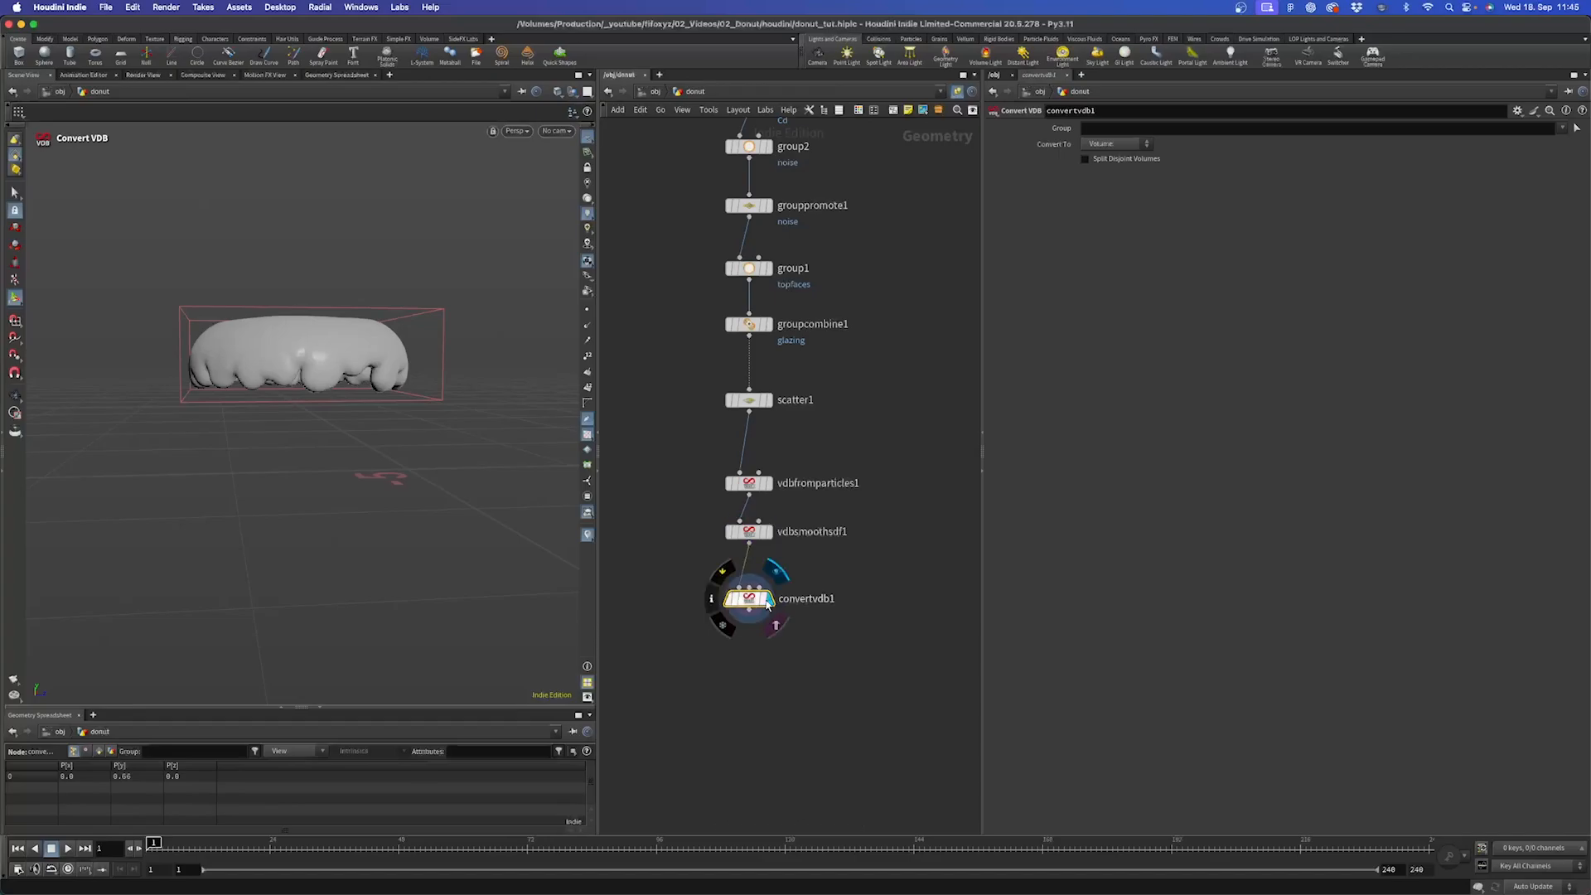
# Set convertvdb1 to convert the glazing volume to Polygons, and check the resulting mesh up close.
pyautogui.click(1111, 147)
pyautogui.click(1111, 166)
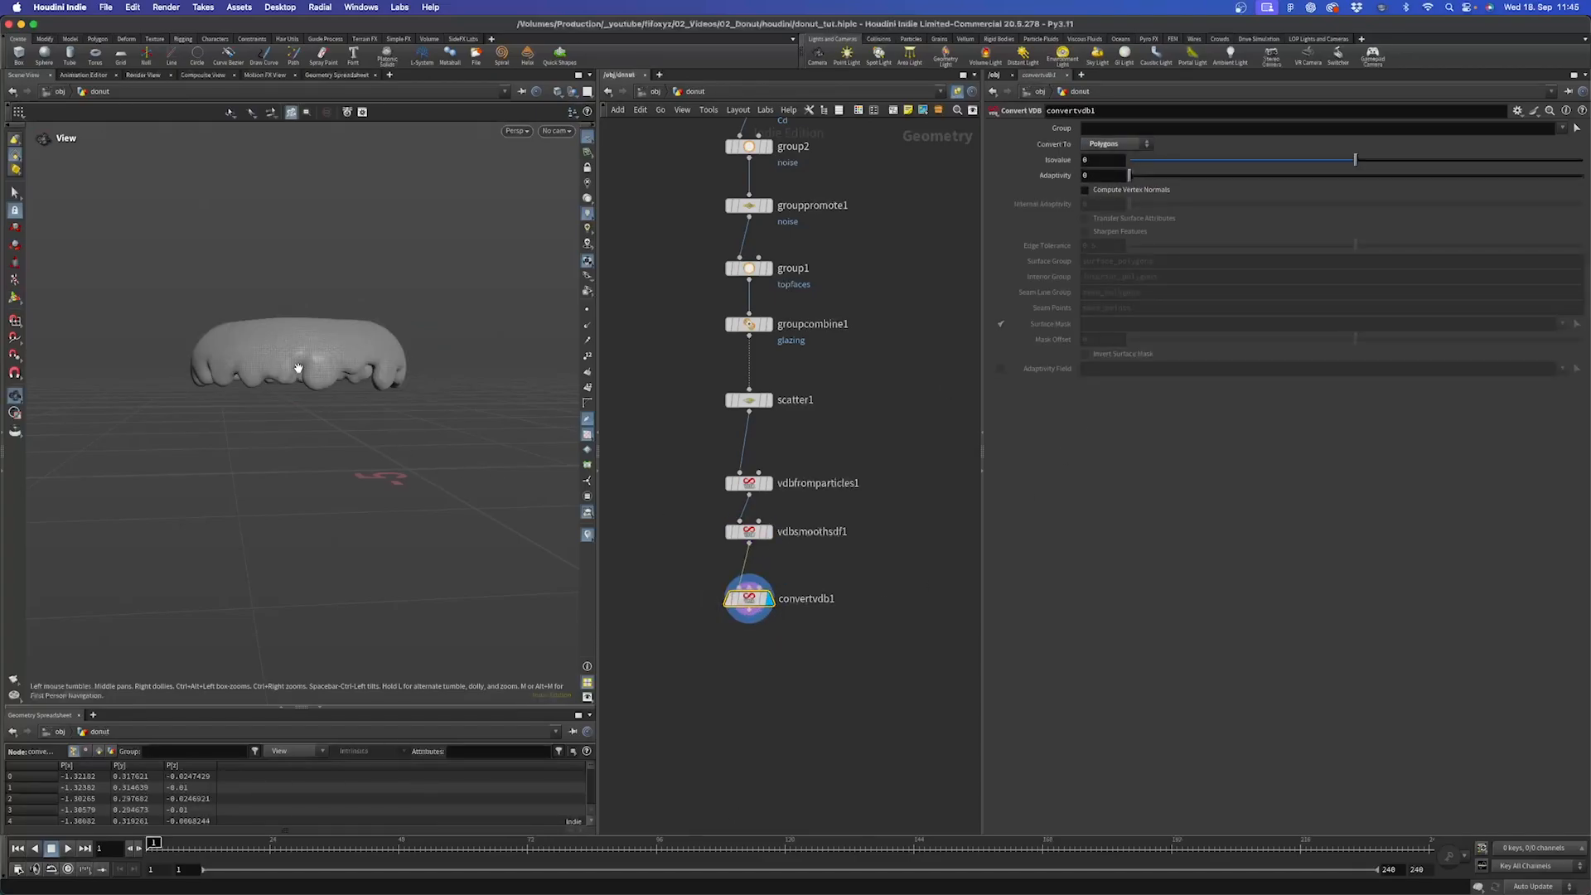
pyautogui.keyDown('alt'); pyautogui.moveTo(298, 365); pyautogui.dragTo(294, 455, button='right'); pyautogui.keyUp('alt')
pyautogui.moveTo(348, 365)
pyautogui.keyDown('alt'); pyautogui.mouseDown()
pyautogui.moveTo(190, 386)
pyautogui.moveTo(184, 454)
pyautogui.mouseUp(); pyautogui.keyUp('alt')
pyautogui.keyDown('alt'); pyautogui.moveTo(436, 344); pyautogui.dragTo(281, 419); pyautogui.keyUp('alt')
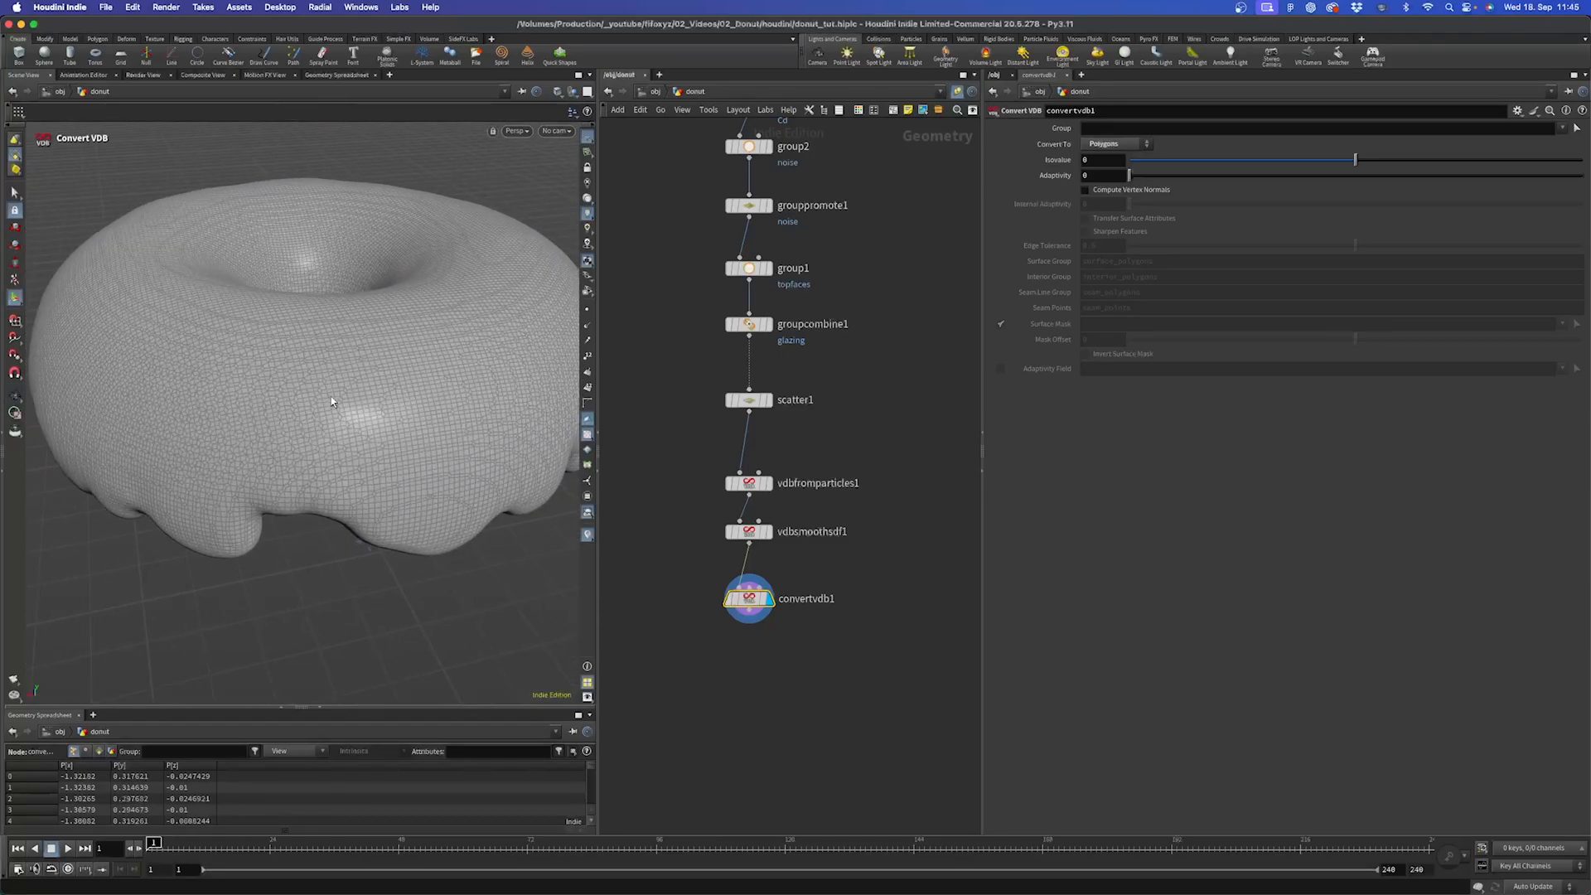
# Add a Remesh node below convertvdb1, display it, and set its target size to 0.06.
pyautogui.press('Tab')
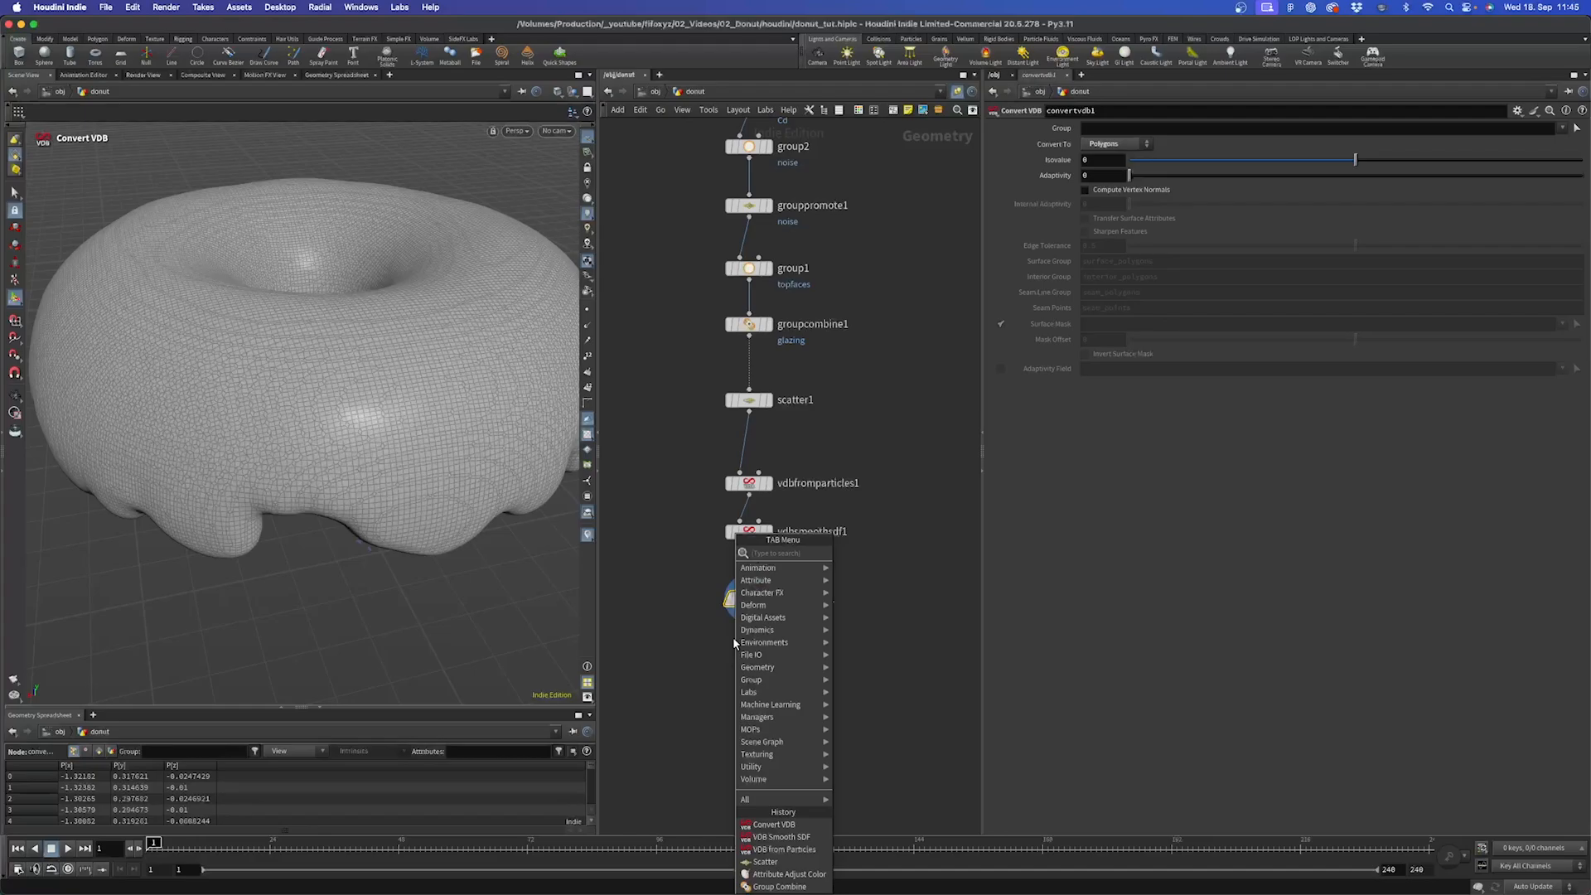
pyautogui.write('rem')
pyautogui.press('Return')
pyautogui.click(732, 636)
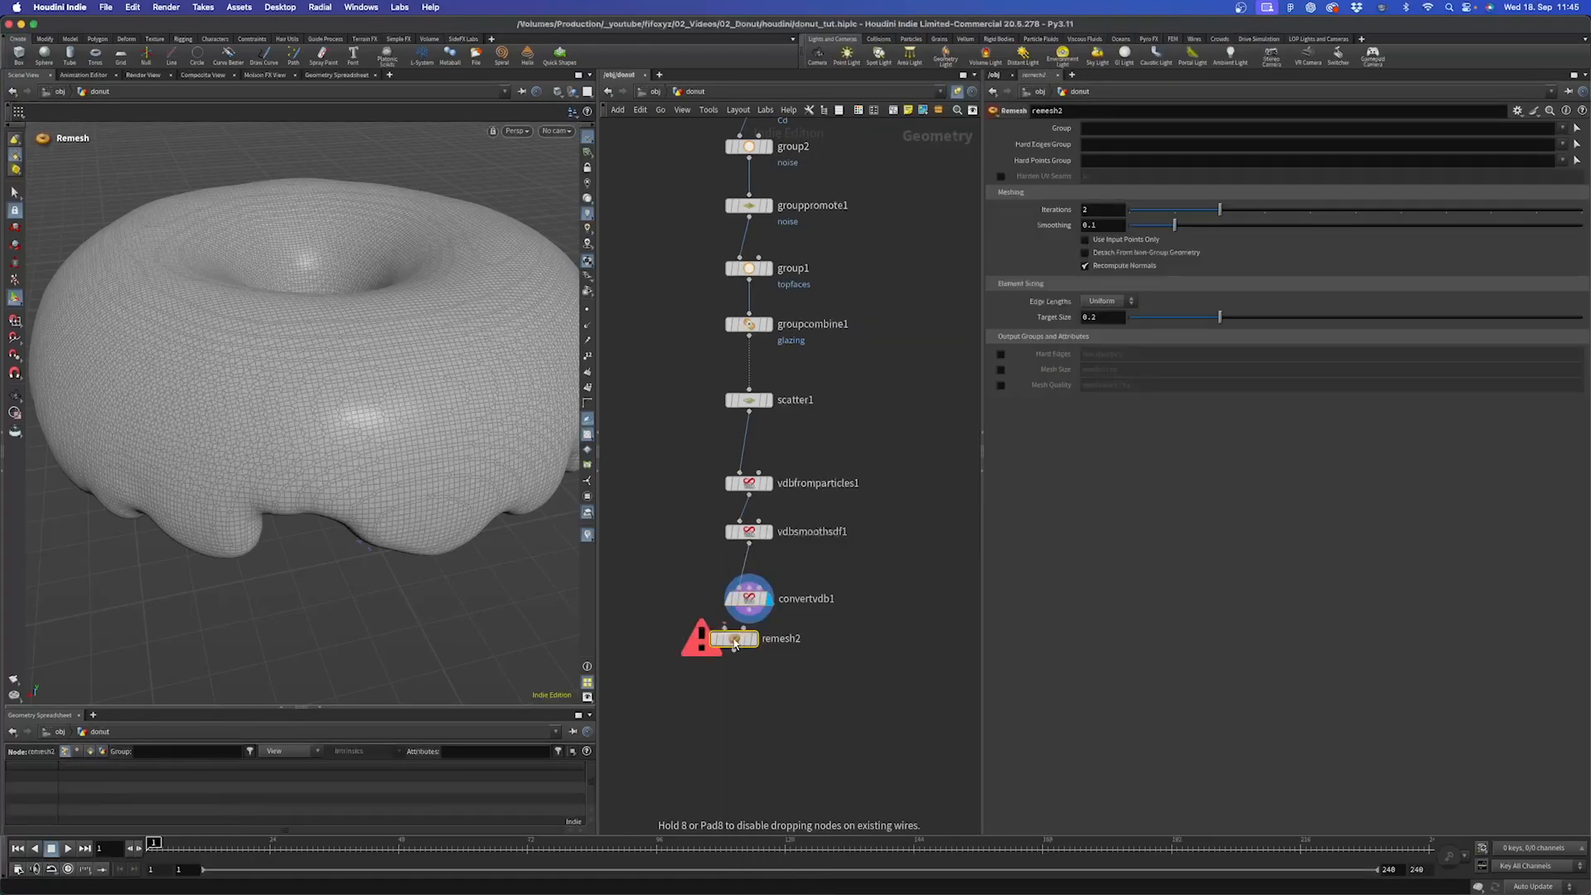
pyautogui.moveTo(747, 631); pyautogui.dragTo(749, 668)
pyautogui.click(769, 671)
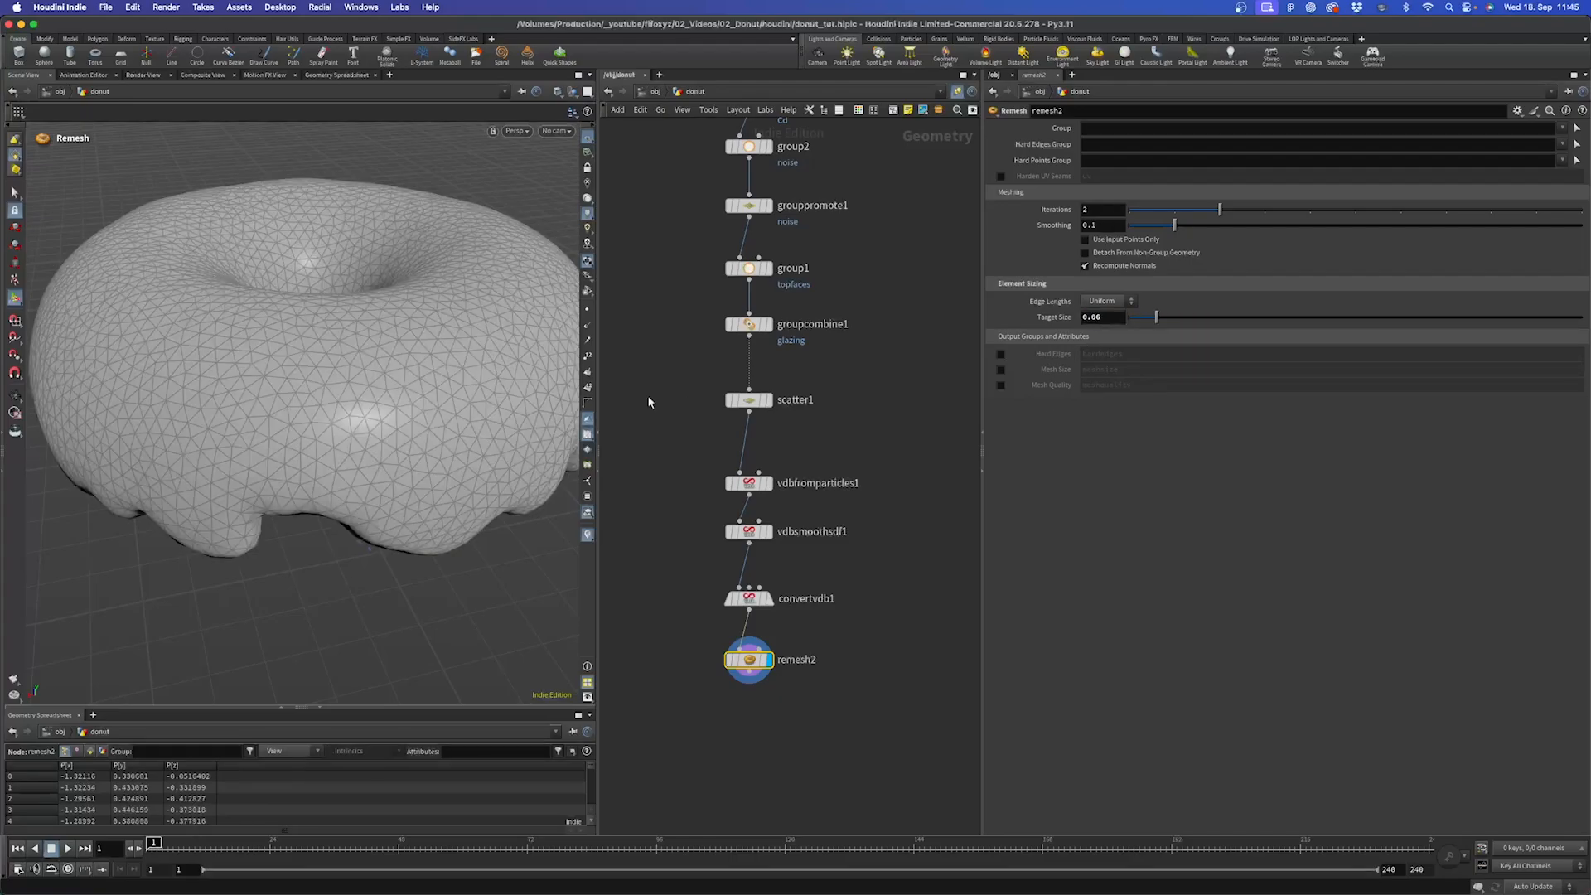
pyautogui.keyDown('alt'); pyautogui.moveTo(320, 330); pyautogui.dragTo(252, 408, button='right'); pyautogui.keyUp('alt')
pyautogui.keyDown('alt'); pyautogui.moveTo(252, 408); pyautogui.dragTo(368, 393); pyautogui.keyUp('alt')
# Add a Merge node below the glazing branch and connect the DOUGH null to its input.
pyautogui.scroll(-5, 718, 548)
pyautogui.moveTo(714, 553); pyautogui.dragTo(807, 505, button='middle')
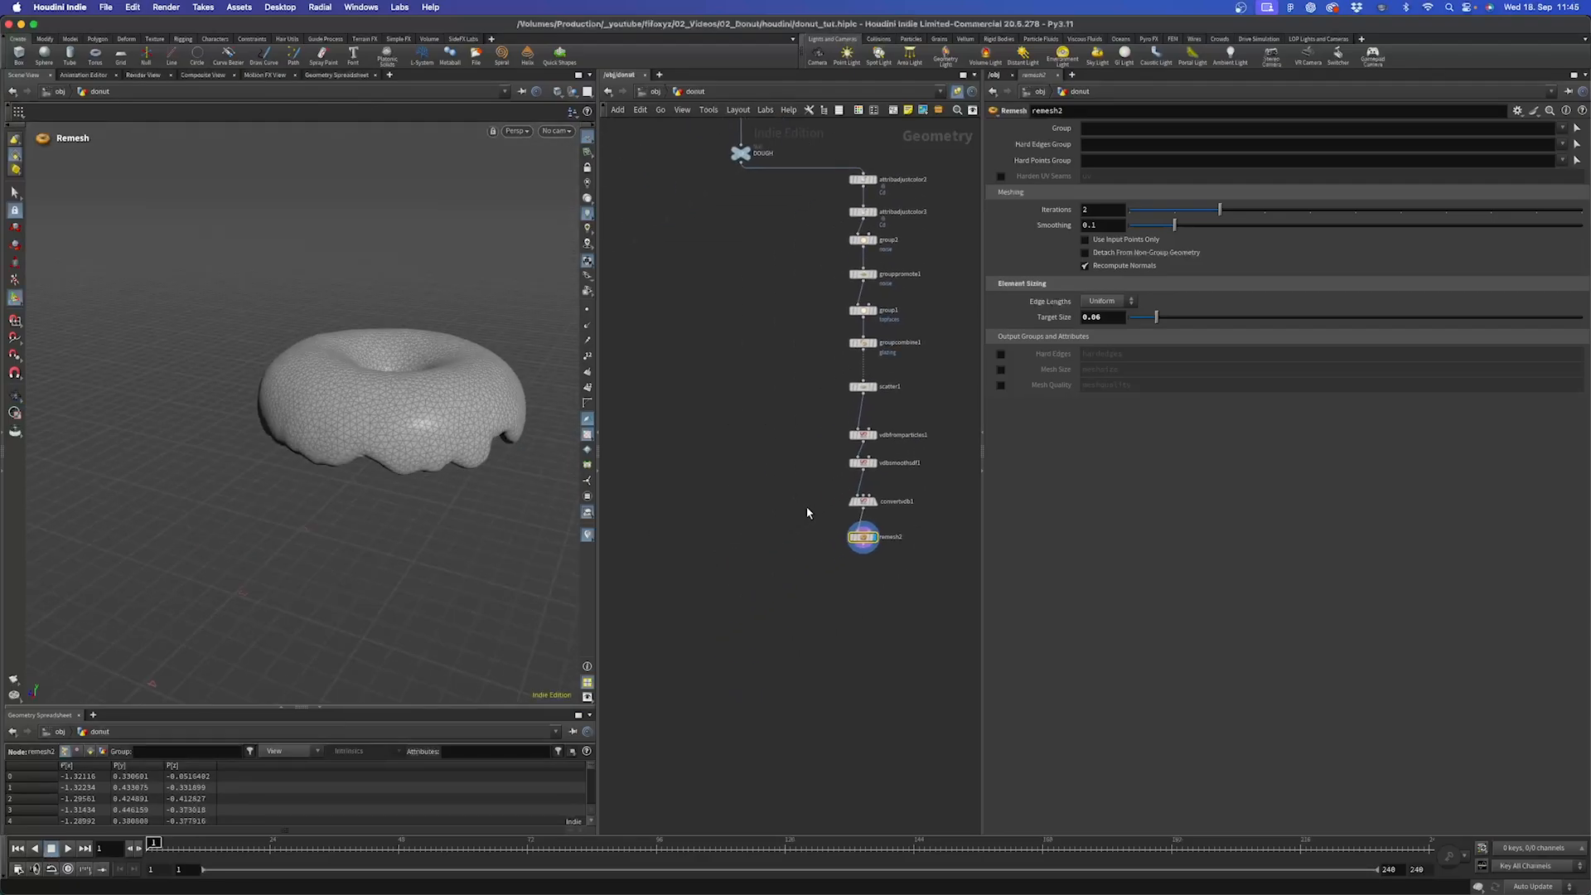
pyautogui.press('Tab')
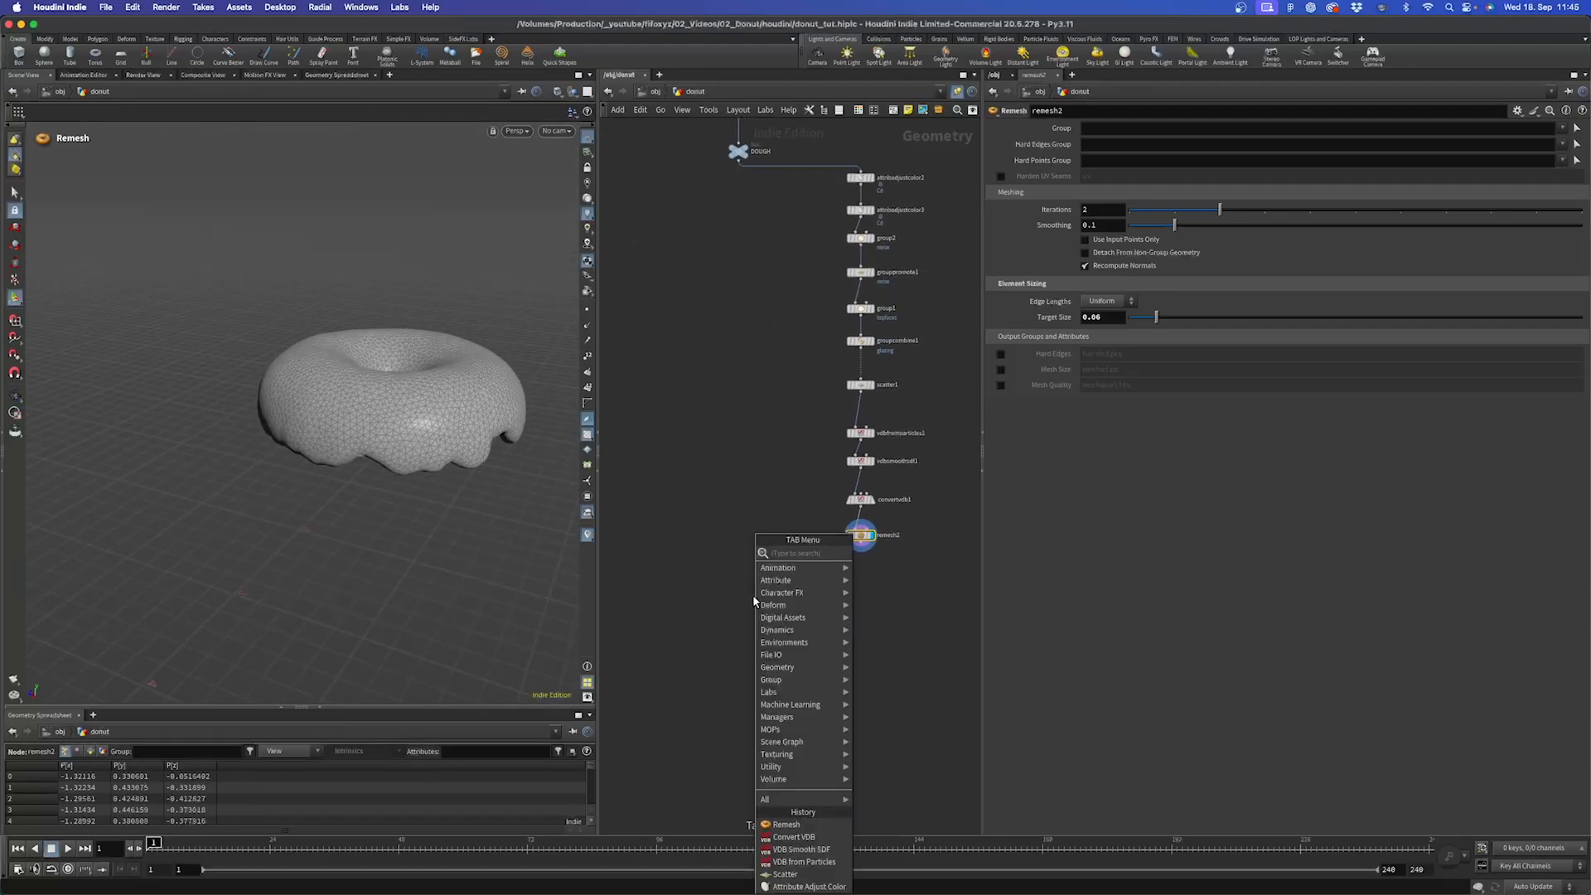
pyautogui.write('merge')
pyautogui.press('Return')
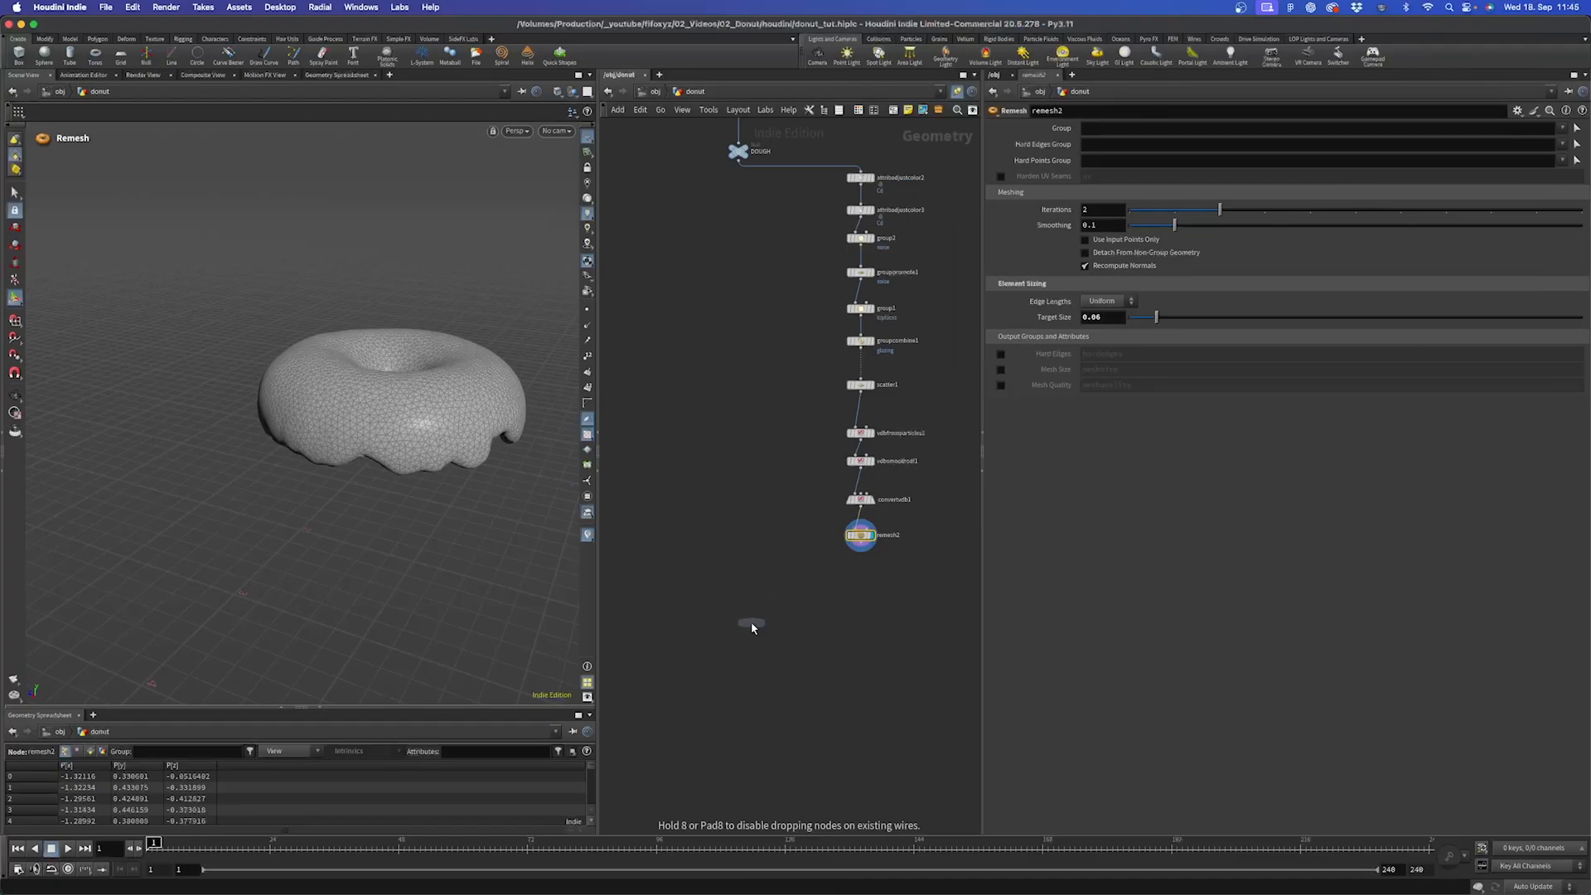
pyautogui.click(752, 628)
pyautogui.moveTo(737, 164); pyautogui.dragTo(750, 617)
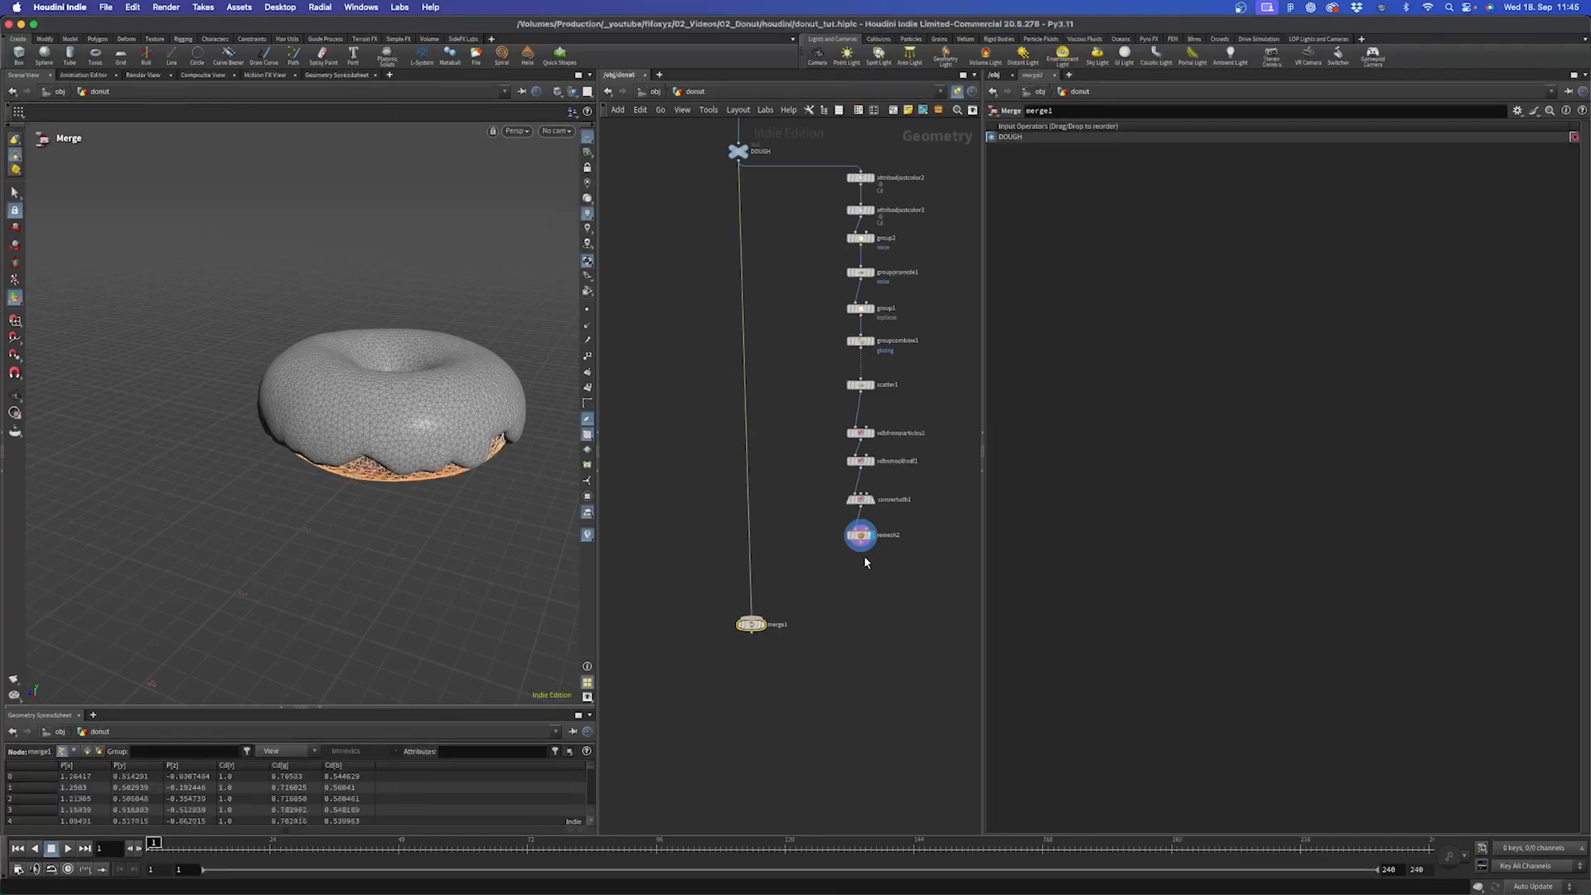
# Add a null named Glazing below remesh2 and connect it to merge1.
pyautogui.press('Tab')
pyautogui.write('nu')
pyautogui.moveTo(862, 596); pyautogui.dragTo(862, 570)
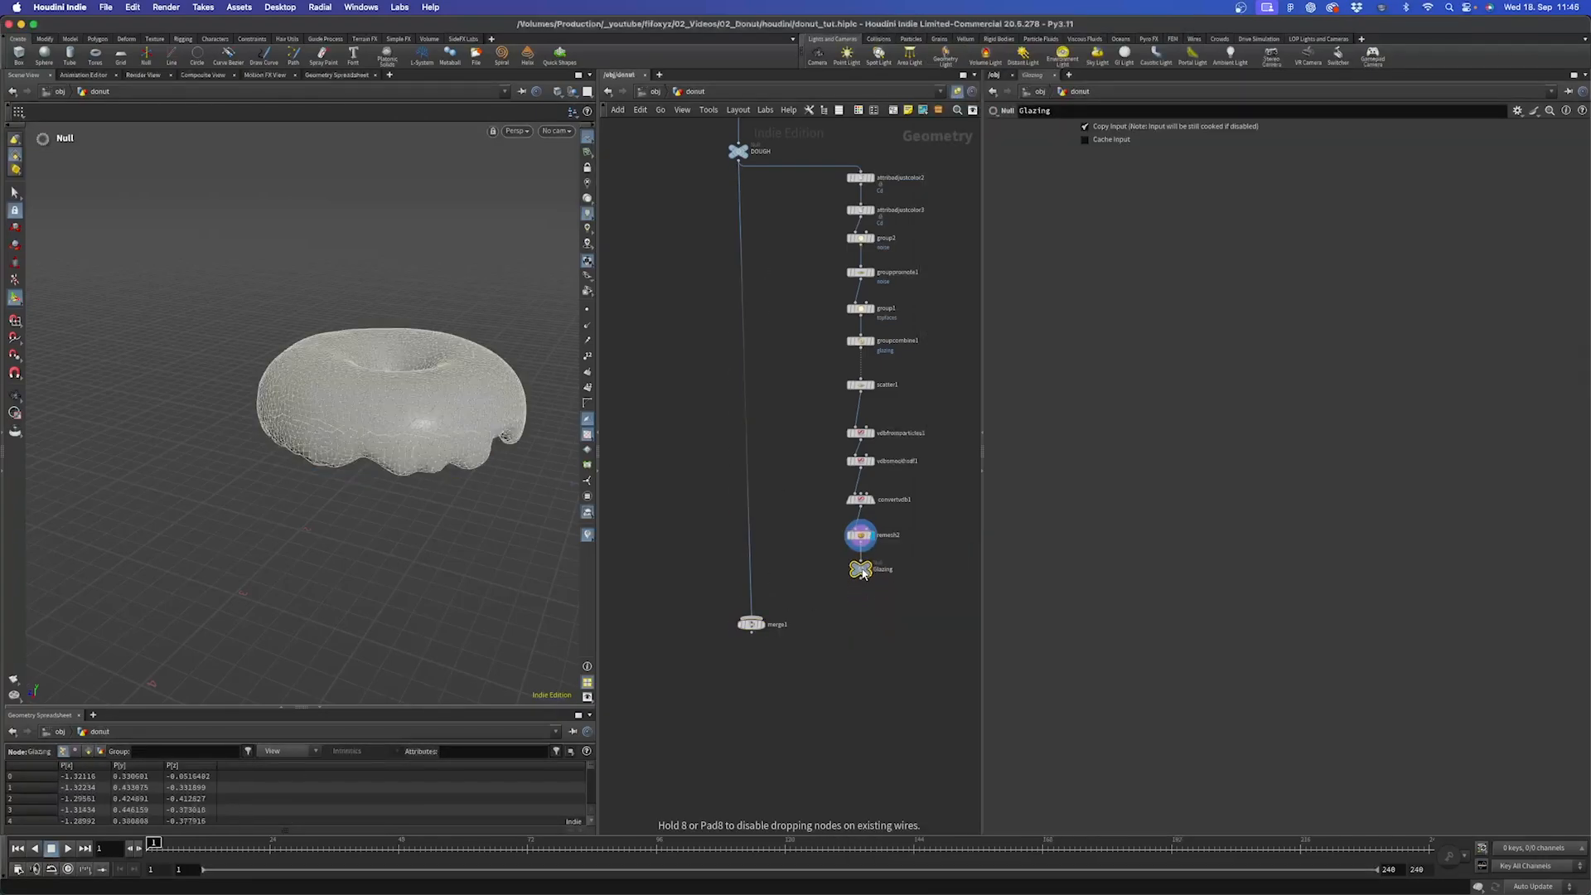
pyautogui.moveTo(860, 578); pyautogui.dragTo(753, 635)
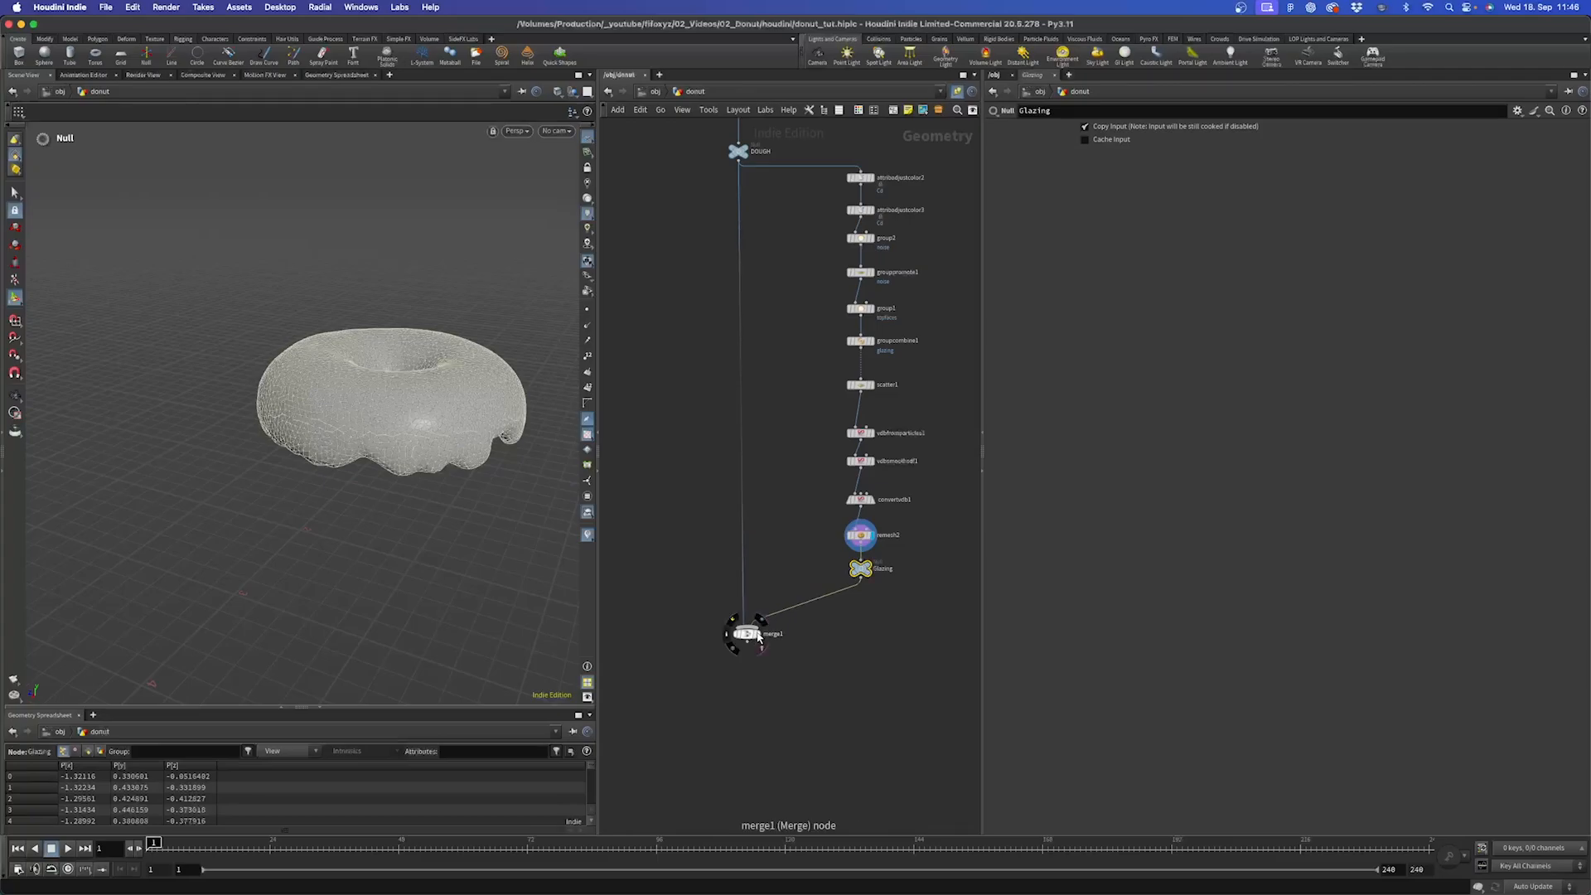
# Display merge1 and inspect the glazing on the dough from several angles.
pyautogui.scroll(5, 757, 634)
pyautogui.click(759, 637)
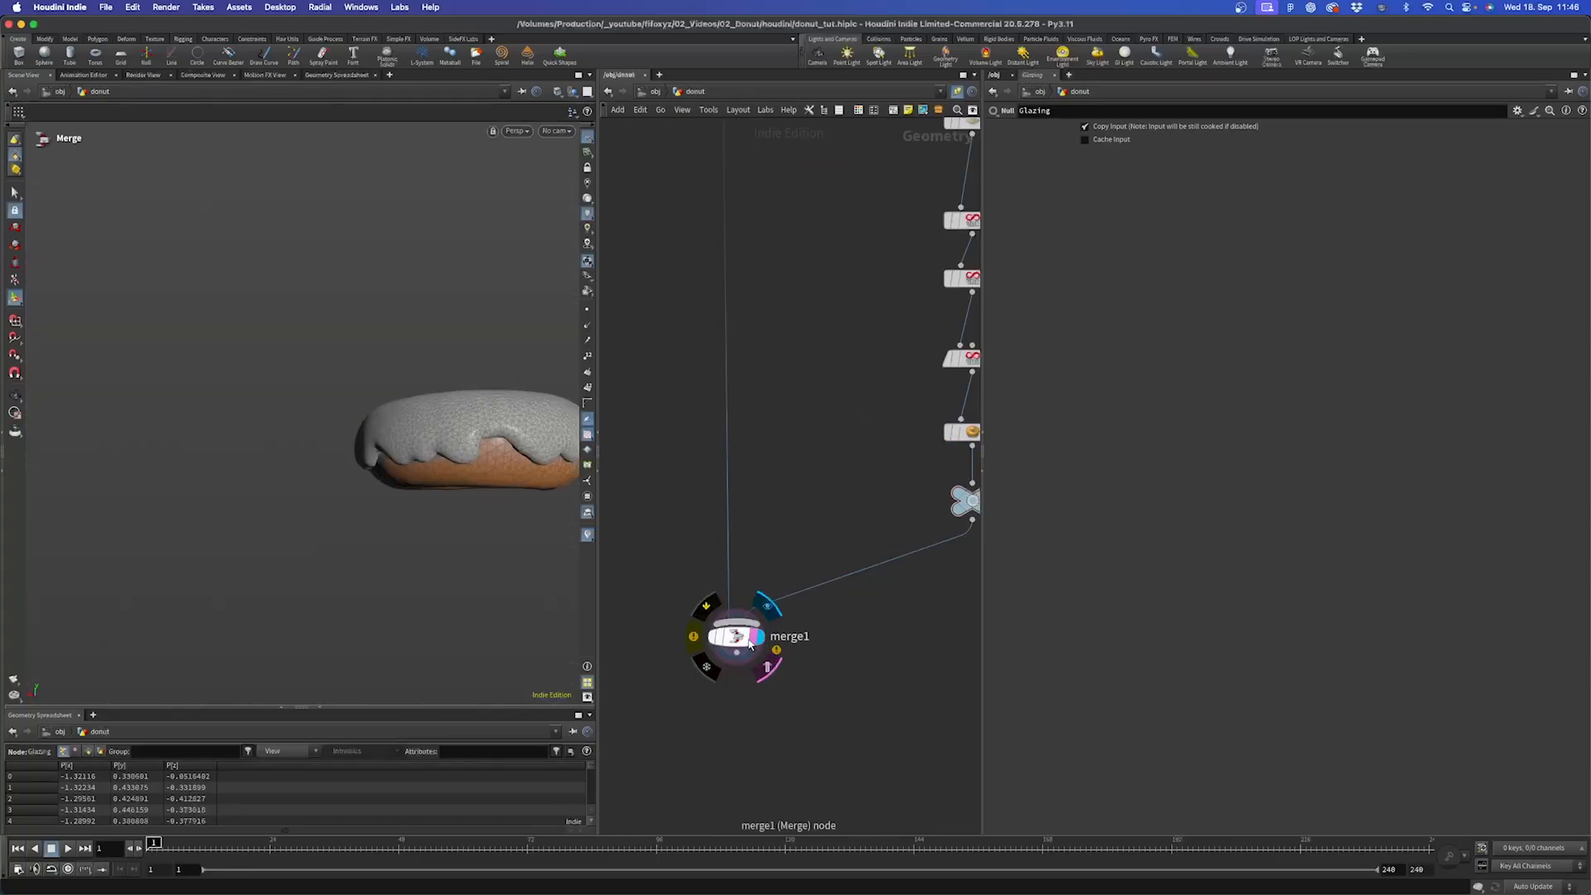
pyautogui.click(736, 638)
pyautogui.keyDown('alt'); pyautogui.moveTo(398, 430); pyautogui.dragTo(345, 482); pyautogui.keyUp('alt')
pyautogui.moveTo(345, 482); pyautogui.dragTo(514, 392, button='right')
pyautogui.moveTo(481, 425); pyautogui.dragTo(469, 477)
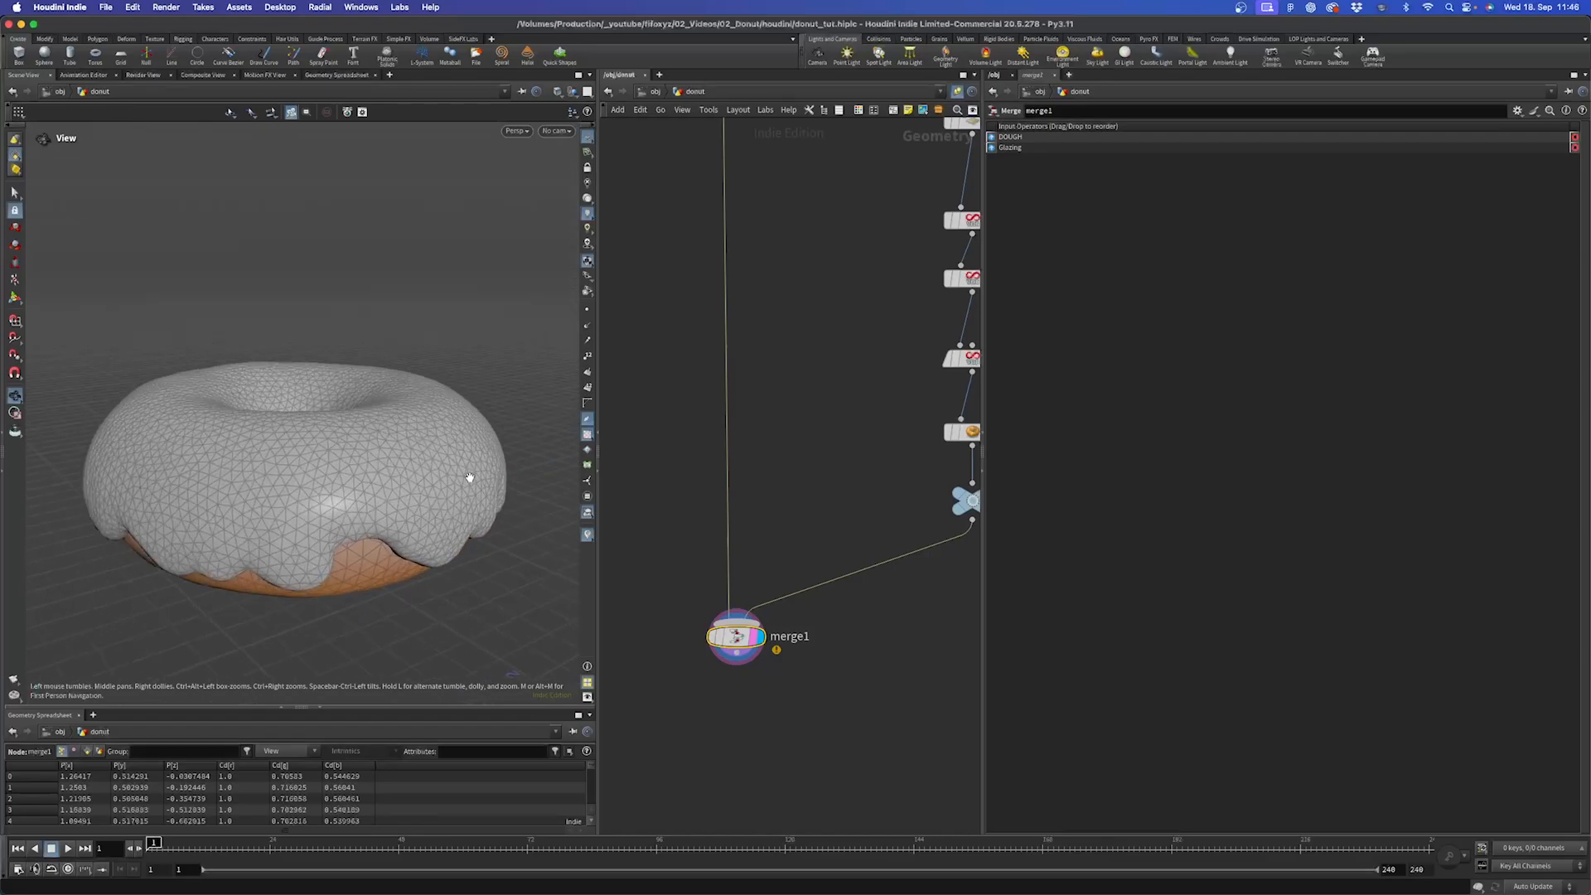
pyautogui.moveTo(470, 477); pyautogui.dragTo(369, 490, button='right')
pyautogui.moveTo(369, 489); pyautogui.dragTo(533, 473)
# Set vdbfromparticles1's point radius scale to 0.05 and check the glazing's thickness on the merged donut.
pyautogui.moveTo(899, 370); pyautogui.dragTo(652, 549, button='middle')
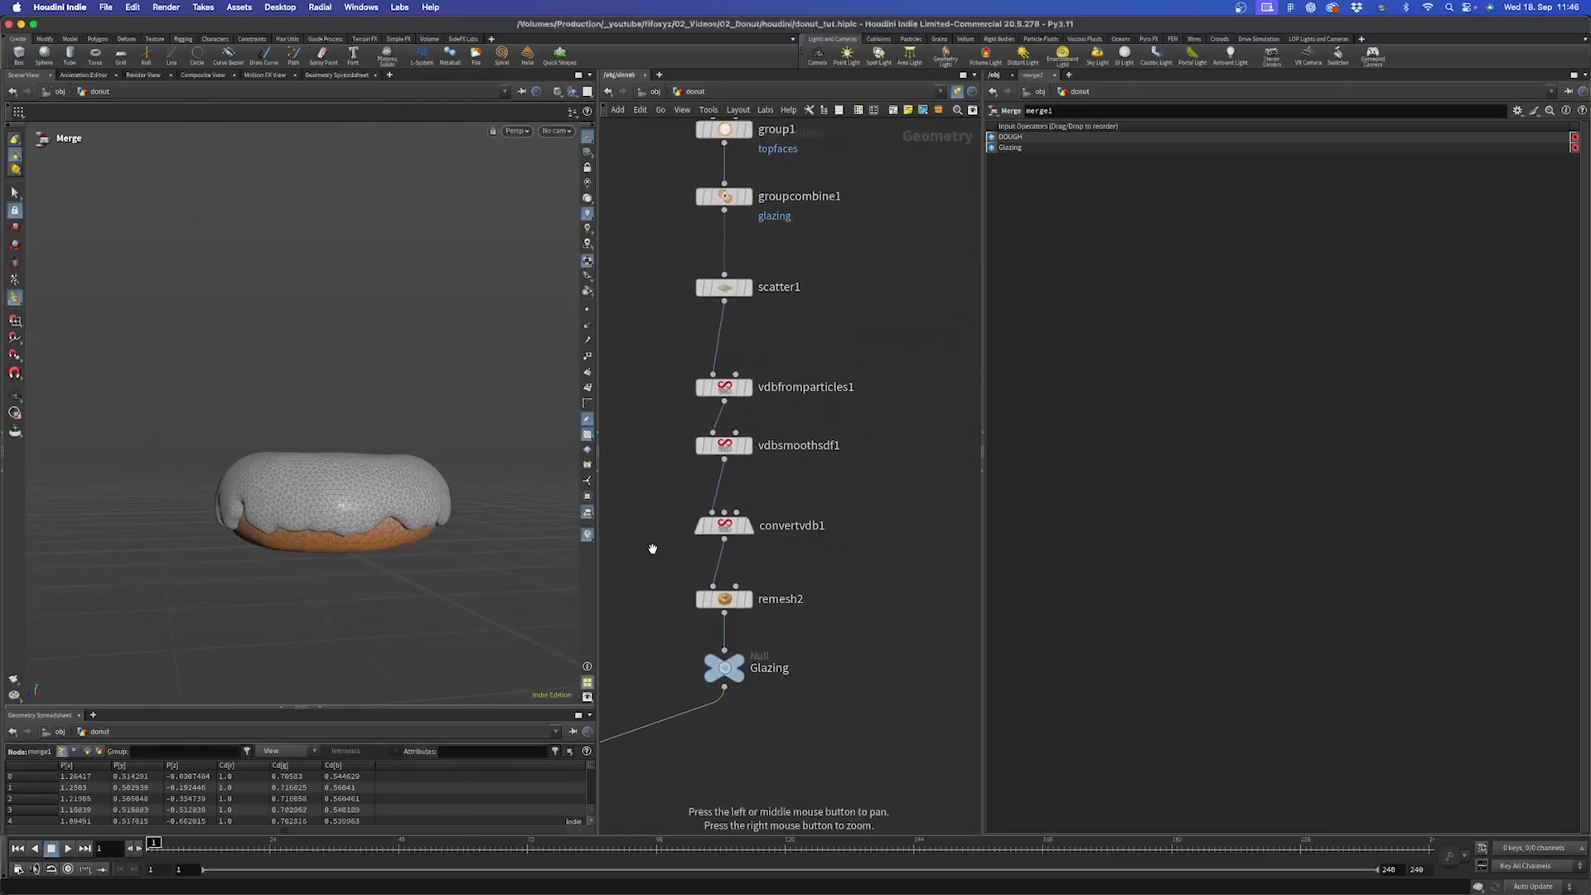
pyautogui.click(724, 387)
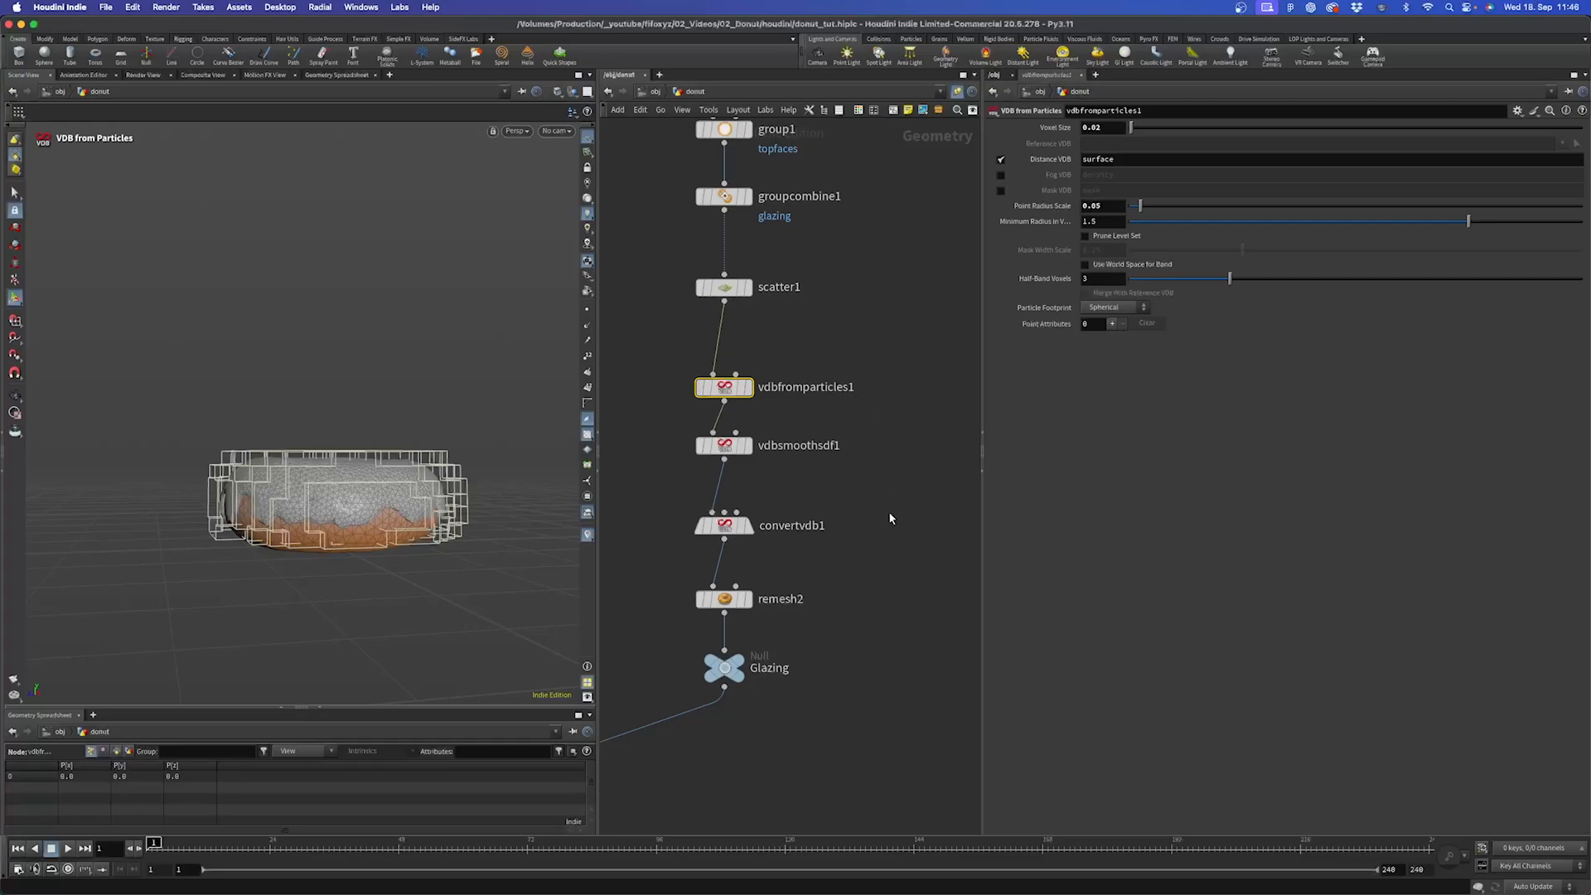
pyautogui.press('Escape')
pyautogui.scroll(5, 447, 507)
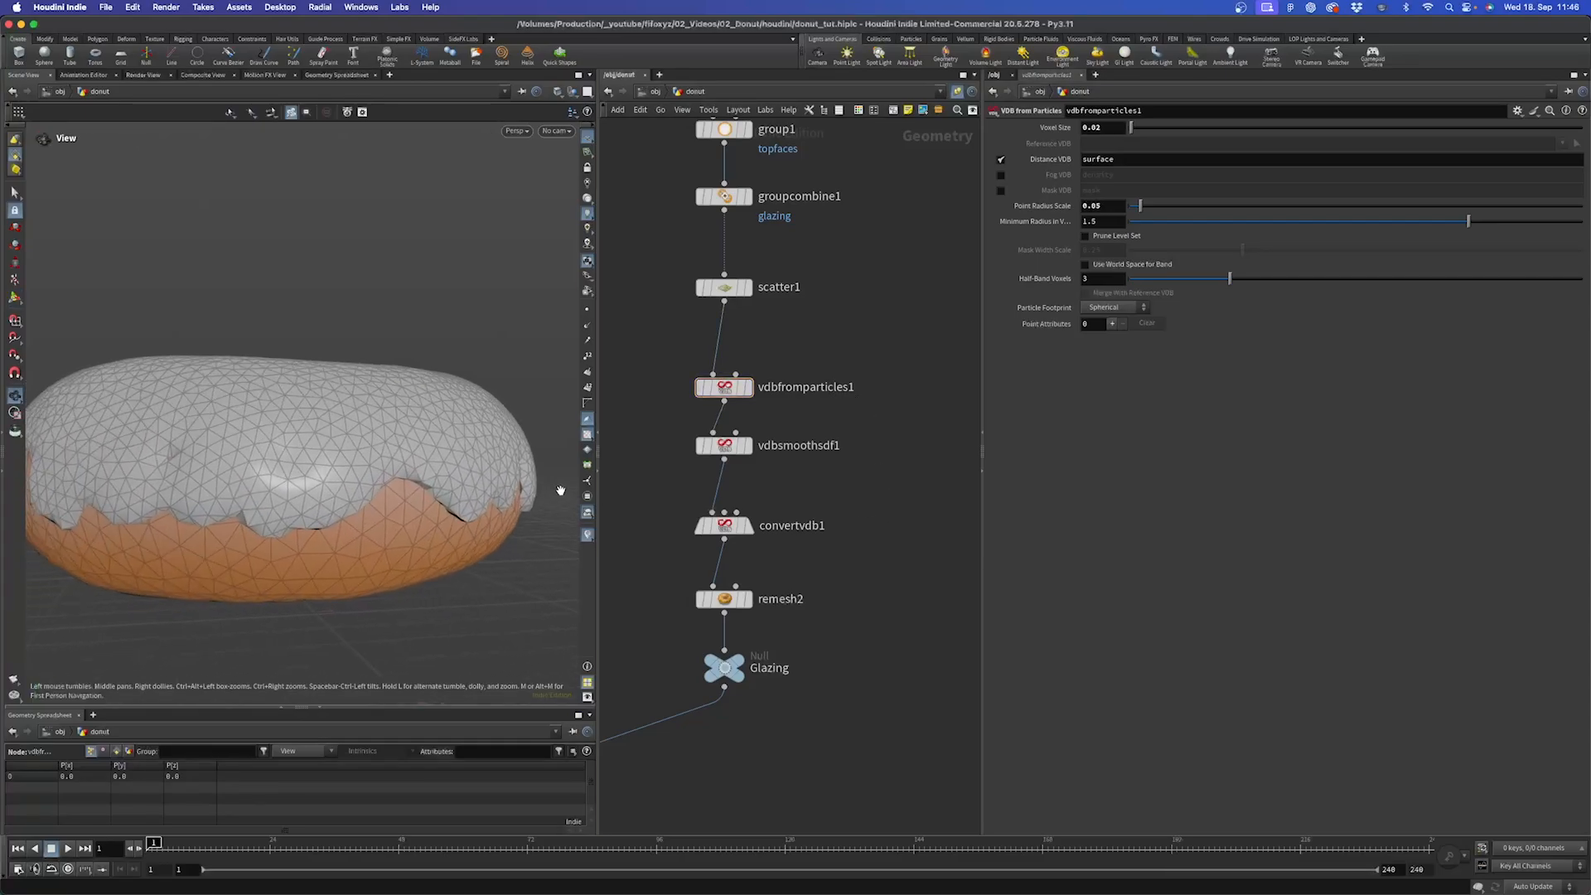
pyautogui.moveTo(560, 491); pyautogui.dragTo(359, 486)
# Try a target size of 0.04 on remesh2 and examine the mesh at the glazing's edge.
pyautogui.click(789, 594)
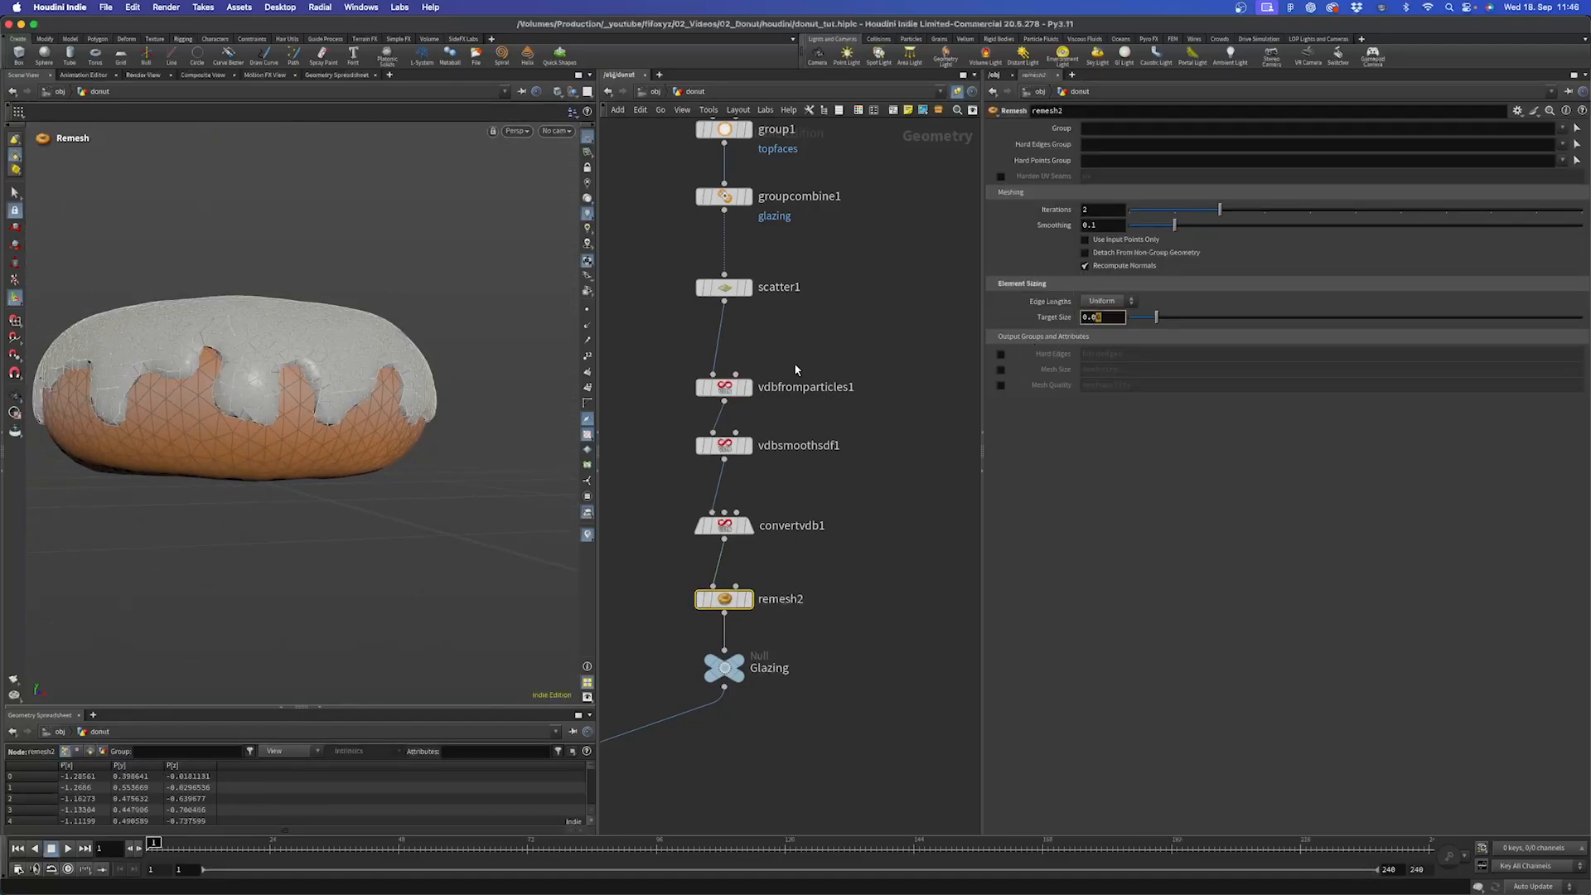
pyautogui.write('4')
pyautogui.press('Return')
pyautogui.keyDown('alt'); pyautogui.moveTo(288, 369); pyautogui.dragTo(295, 315); pyautogui.keyUp('alt')
pyautogui.keyDown('alt'); pyautogui.moveTo(295, 316); pyautogui.dragTo(440, 206, button='right'); pyautogui.keyUp('alt')
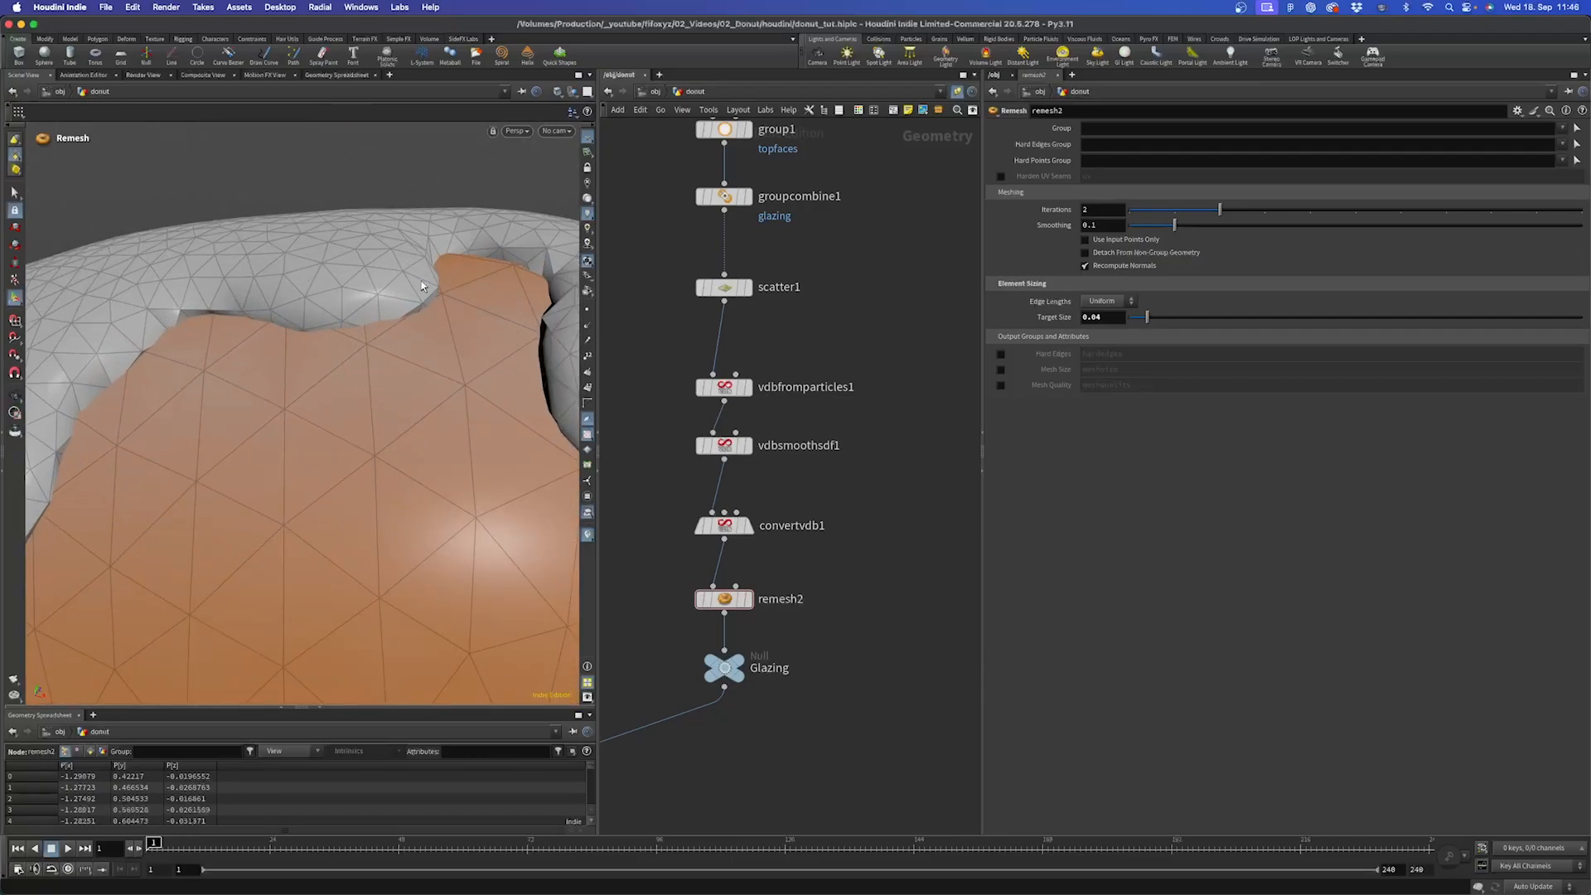
pyautogui.keyDown('alt'); pyautogui.moveTo(487, 256); pyautogui.dragTo(334, 348, button='right'); pyautogui.keyUp('alt')
pyautogui.keyDown('alt'); pyautogui.moveTo(334, 348); pyautogui.dragTo(406, 357); pyautogui.keyUp('alt')
pyautogui.keyDown('alt'); pyautogui.moveTo(407, 357); pyautogui.dragTo(327, 359, button='right'); pyautogui.keyUp('alt')
pyautogui.keyDown('alt'); pyautogui.moveTo(327, 359); pyautogui.dragTo(398, 412); pyautogui.keyUp('alt')
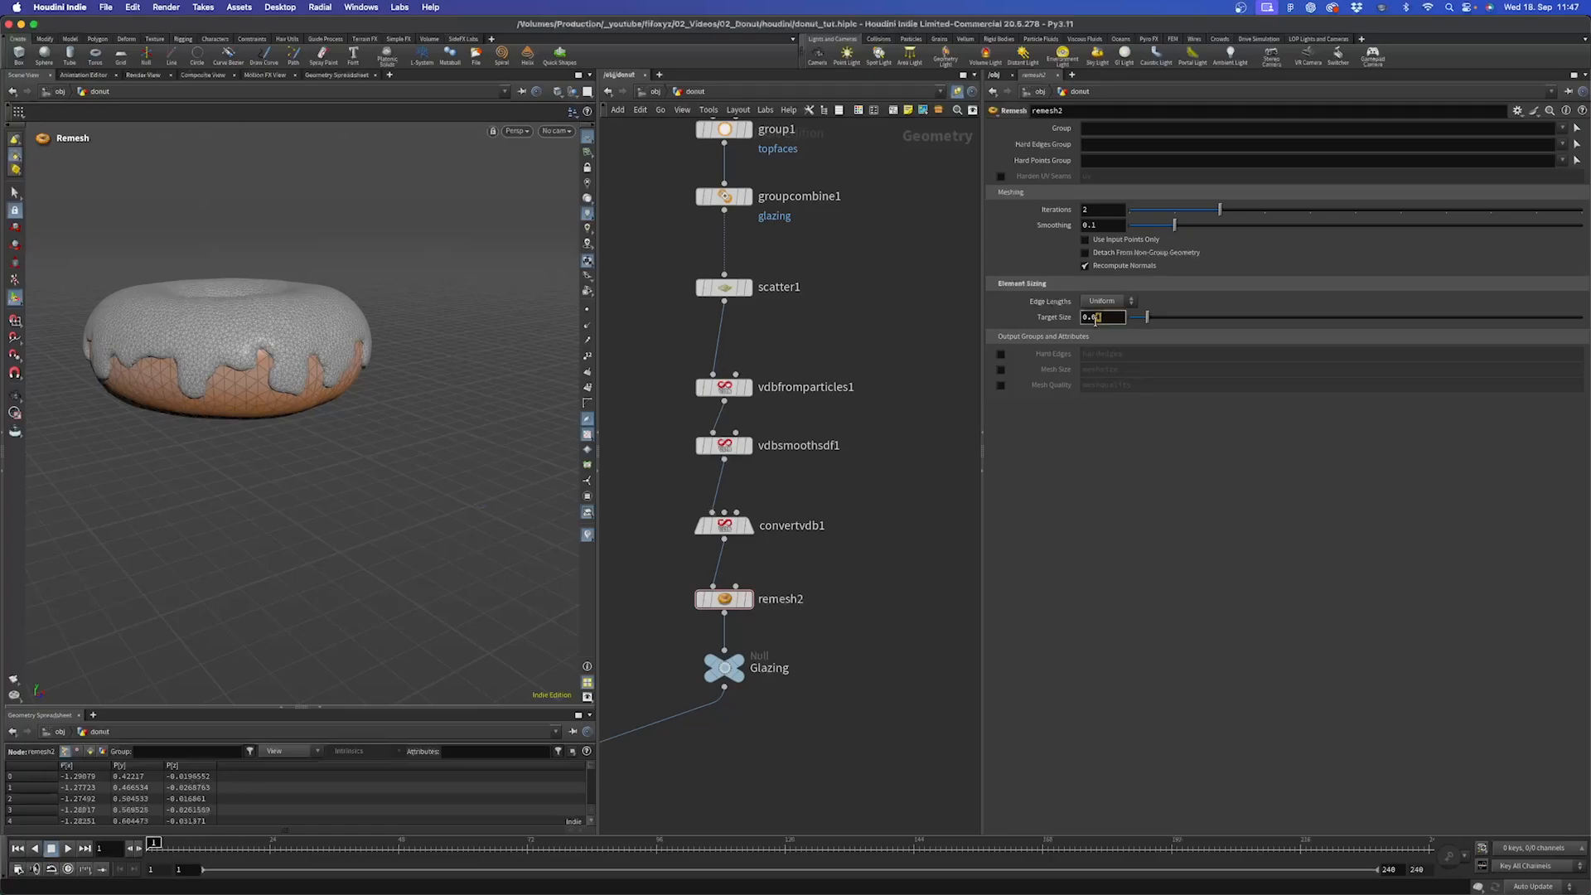
# Set remesh2's target size to 0.02 and inspect the drips and the whole donut.
pyautogui.keyDown('alt'); pyautogui.moveTo(197, 348); pyautogui.dragTo(235, 394, button='right'); pyautogui.keyUp('alt')
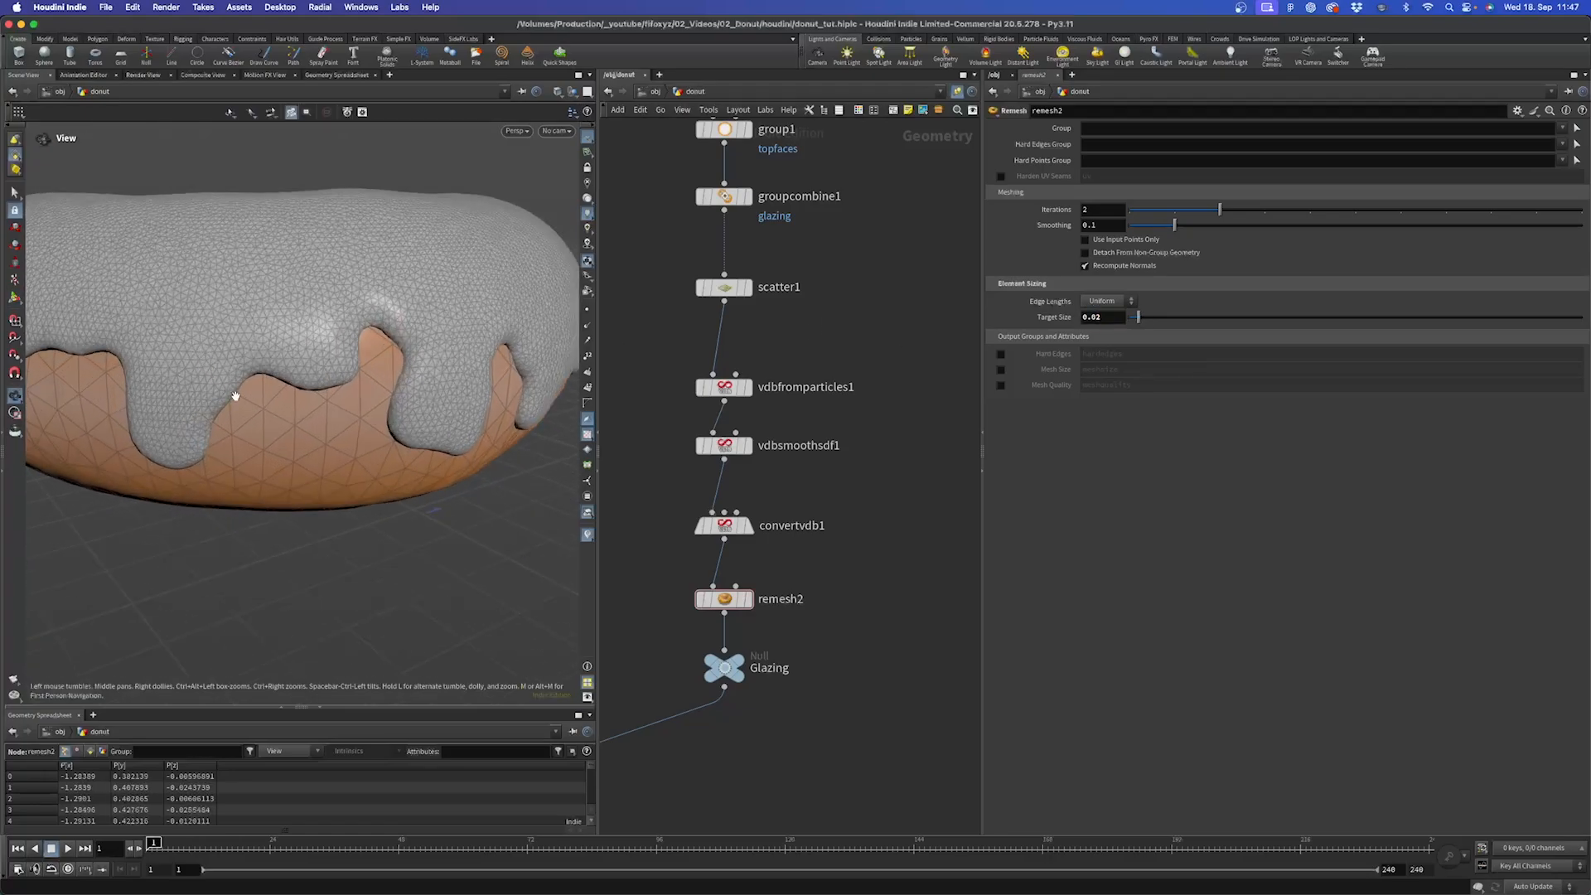
pyautogui.keyDown('alt'); pyautogui.moveTo(235, 394); pyautogui.dragTo(271, 363); pyautogui.keyUp('alt')
pyautogui.keyDown('alt'); pyautogui.moveTo(272, 363); pyautogui.dragTo(232, 394, button='right'); pyautogui.keyUp('alt')
pyautogui.keyDown('alt'); pyautogui.moveTo(232, 394); pyautogui.dragTo(384, 405, button='middle'); pyautogui.keyUp('alt')
pyautogui.keyDown('alt'); pyautogui.moveTo(383, 405); pyautogui.dragTo(365, 430, button='right'); pyautogui.keyUp('alt')
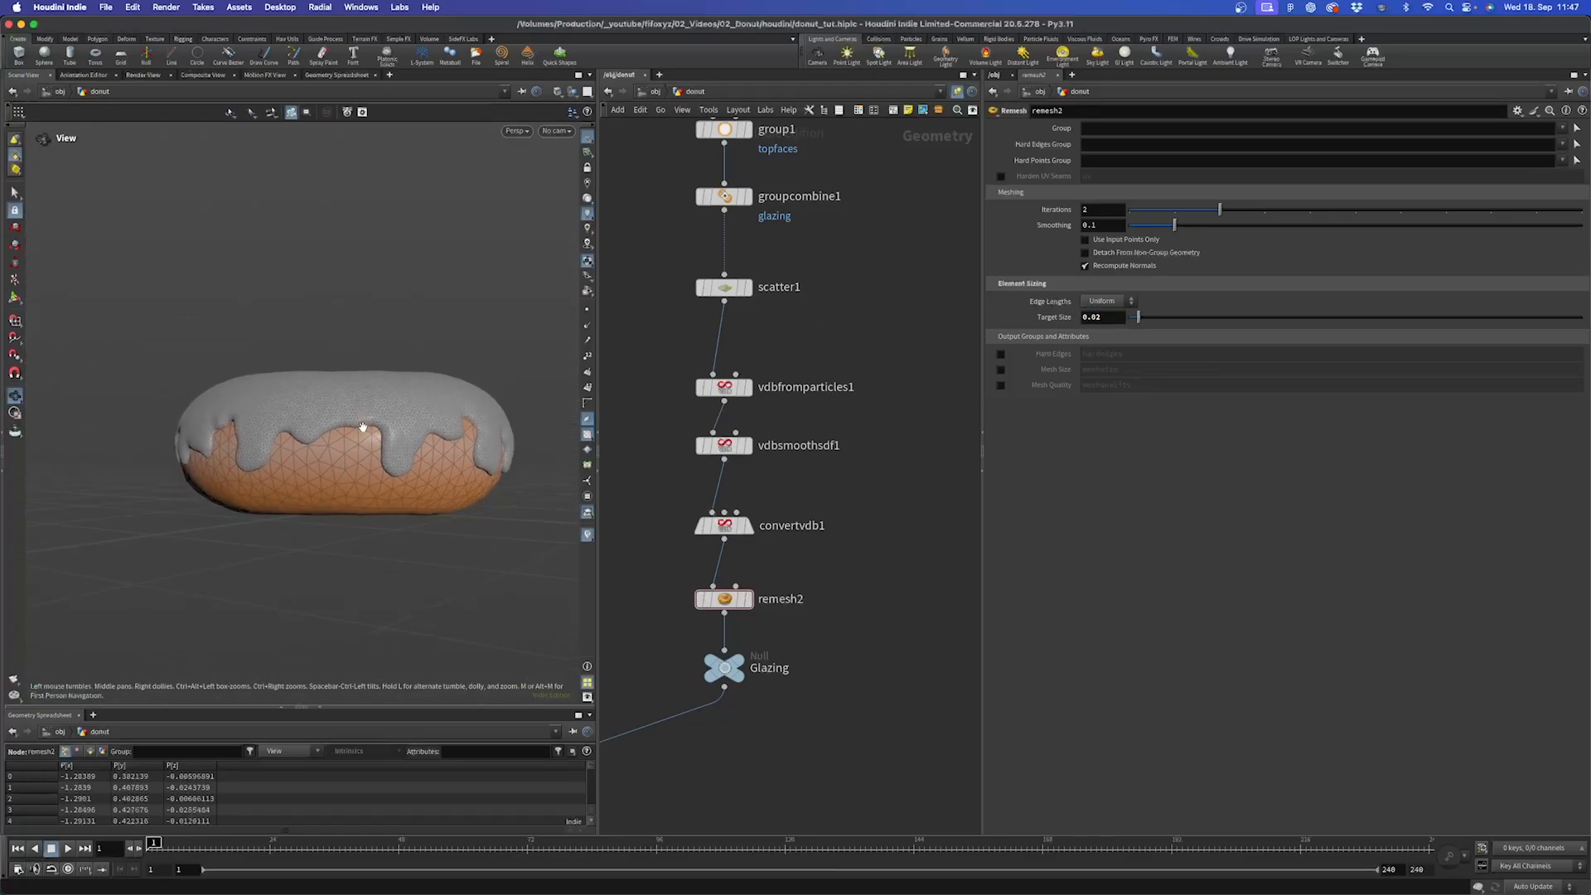
pyautogui.keyDown('alt'); pyautogui.moveTo(365, 430); pyautogui.dragTo(405, 463); pyautogui.keyUp('alt')
pyautogui.keyDown('alt'); pyautogui.moveTo(404, 463); pyautogui.dragTo(426, 540, button='middle'); pyautogui.keyUp('alt')
pyautogui.keyDown('alt'); pyautogui.moveTo(426, 539); pyautogui.dragTo(390, 519, button='right'); pyautogui.keyUp('alt')
pyautogui.keyDown('alt'); pyautogui.moveTo(390, 519); pyautogui.dragTo(394, 488); pyautogui.keyUp('alt')
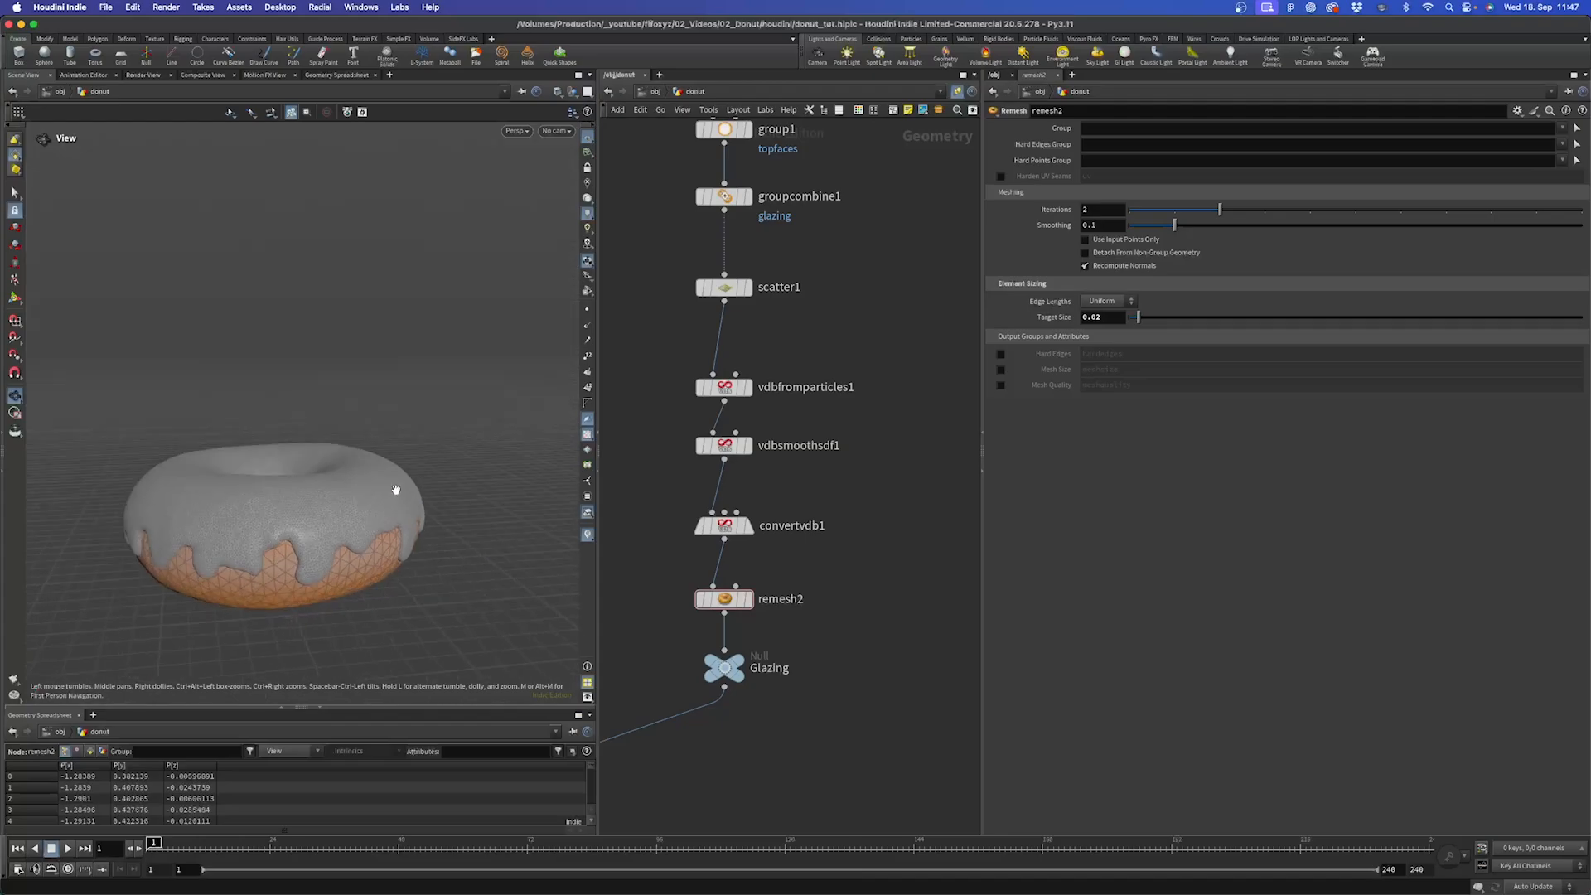
pyautogui.keyDown('alt'); pyautogui.moveTo(395, 487); pyautogui.dragTo(377, 505, button='right'); pyautogui.keyUp('alt')
pyautogui.keyDown('alt'); pyautogui.moveTo(377, 505); pyautogui.dragTo(312, 523); pyautogui.keyUp('alt')
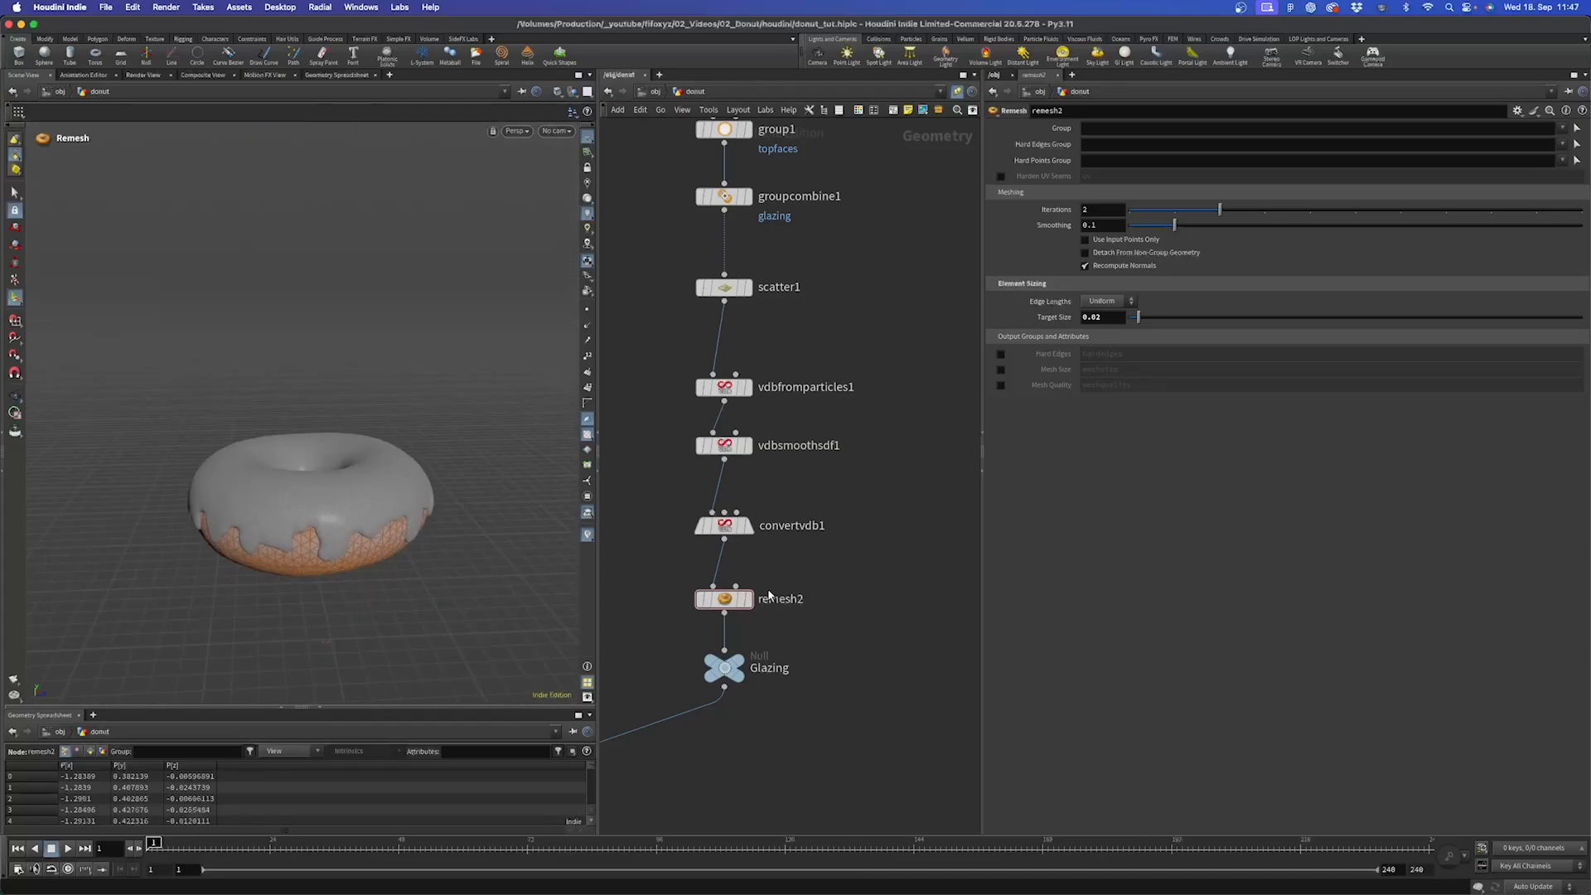
pyautogui.scroll(-3, 679, 576)
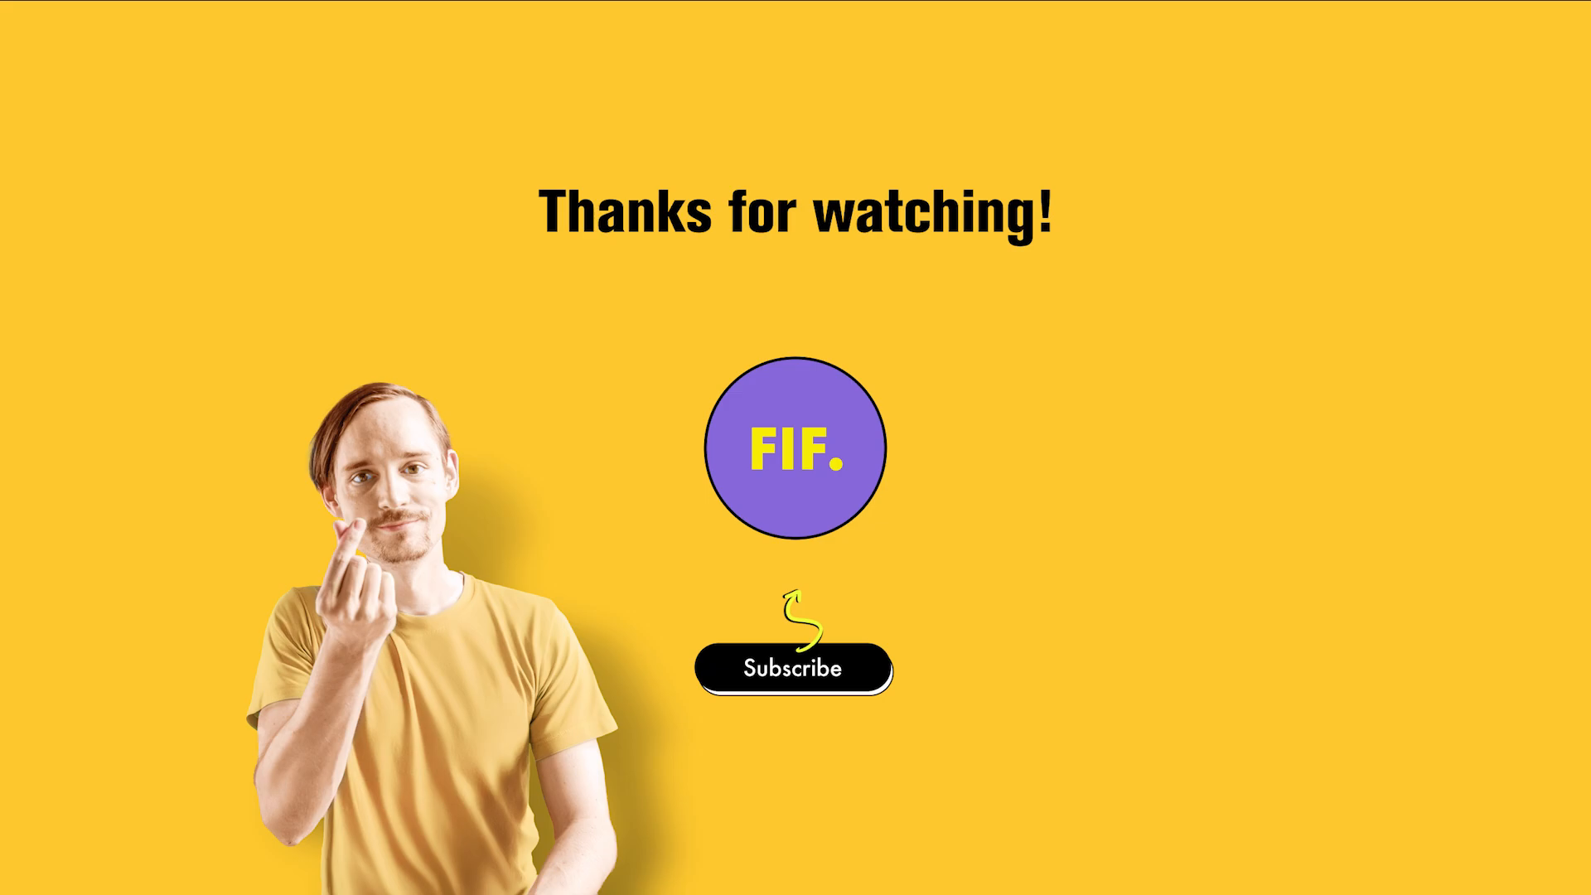